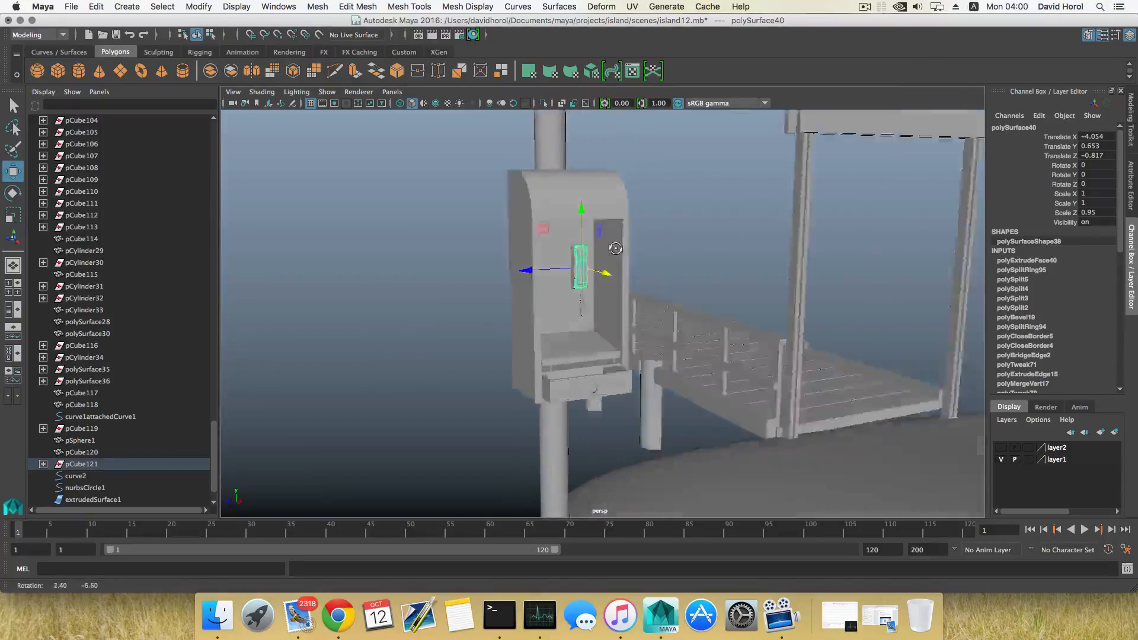
Examine the phone booth's front, interior shelf and handset from several angles and distances
{"action": "middle_click_drag", "start_coordinate": [591, 273], "coordinate": [588, 221], "text": "alt"}
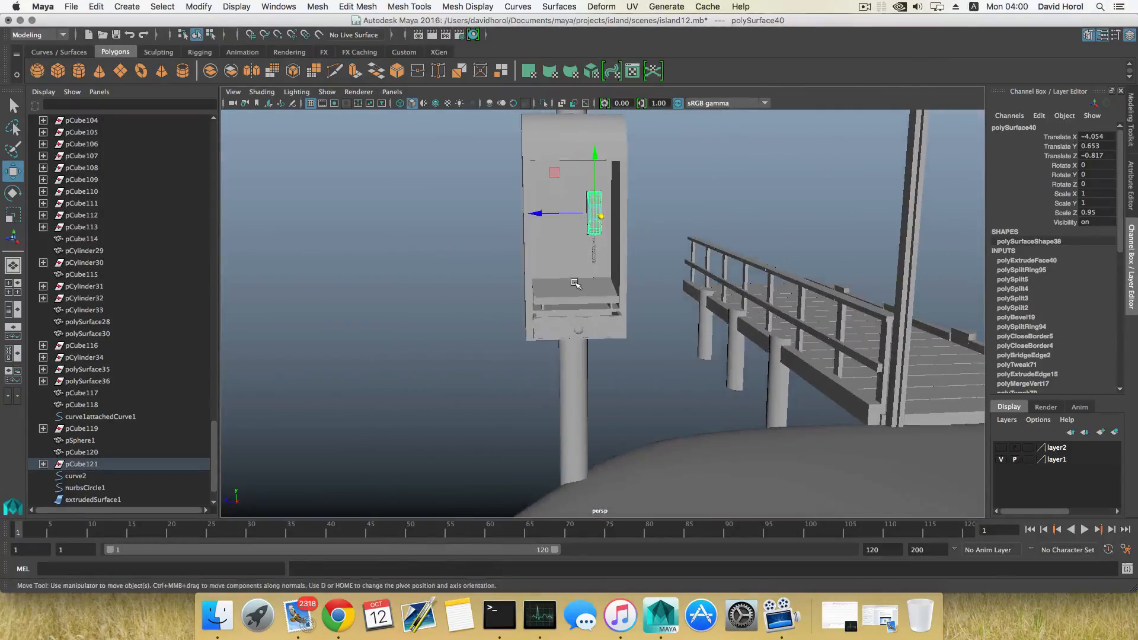
{"action": "left_click_drag", "start_coordinate": [567, 285], "coordinate": [597, 249], "text": "alt"}
{"action": "right_click_drag", "start_coordinate": [597, 249], "coordinate": [788, 316], "text": "alt"}
{"action": "middle_click_drag", "start_coordinate": [653, 278], "coordinate": [654, 256], "text": "alt"}
{"action": "left_click_drag", "start_coordinate": [655, 257], "coordinate": [592, 207], "text": "alt"}
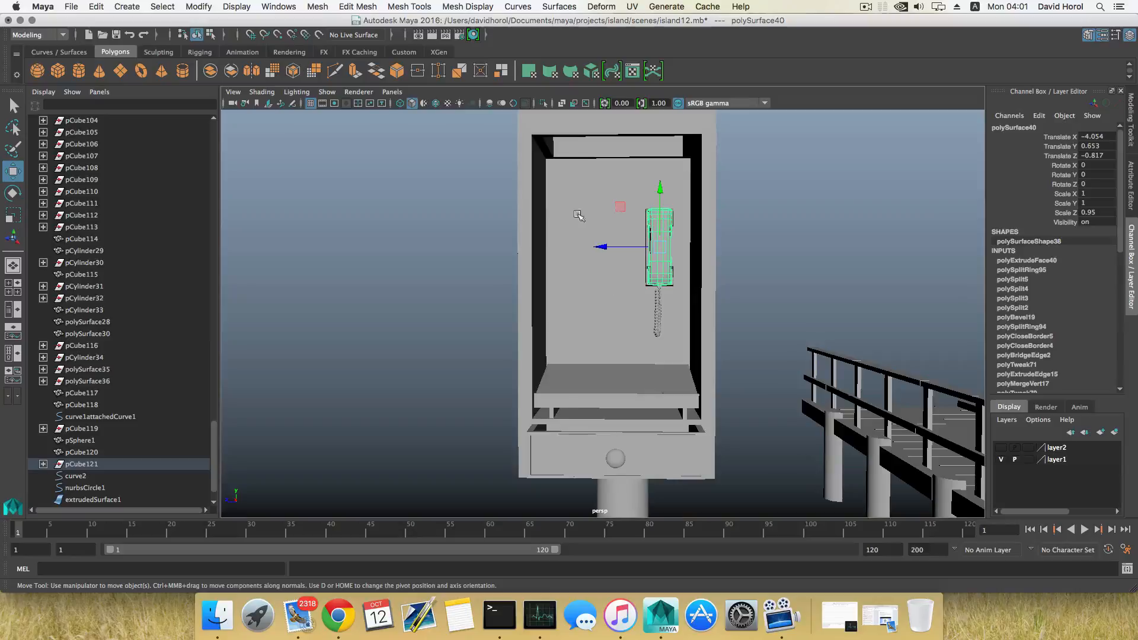
{"action": "left_click_drag", "start_coordinate": [613, 214], "coordinate": [592, 259], "text": "alt"}
{"action": "scroll", "coordinate": [614, 288], "scroll_direction": "down", "scroll_amount": 5}
{"action": "scroll", "coordinate": [593, 296], "scroll_direction": "up", "scroll_amount": 3}
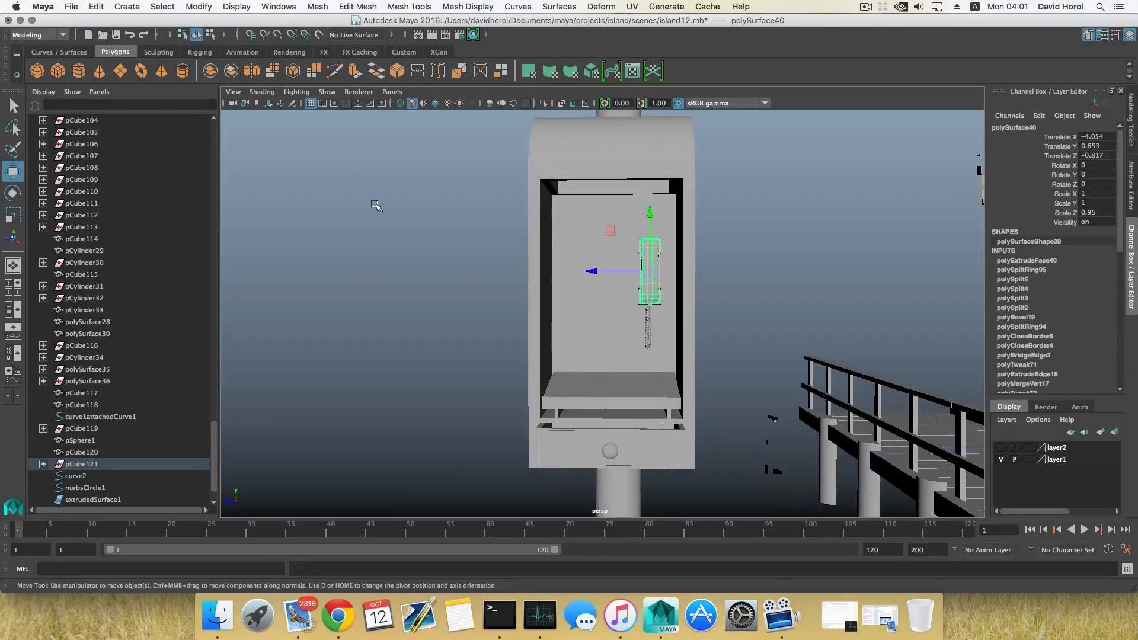
{"action": "scroll", "coordinate": [377, 209], "scroll_direction": "down", "scroll_amount": 8}
{"action": "left_click_drag", "start_coordinate": [411, 233], "coordinate": [461, 220], "text": "alt"}
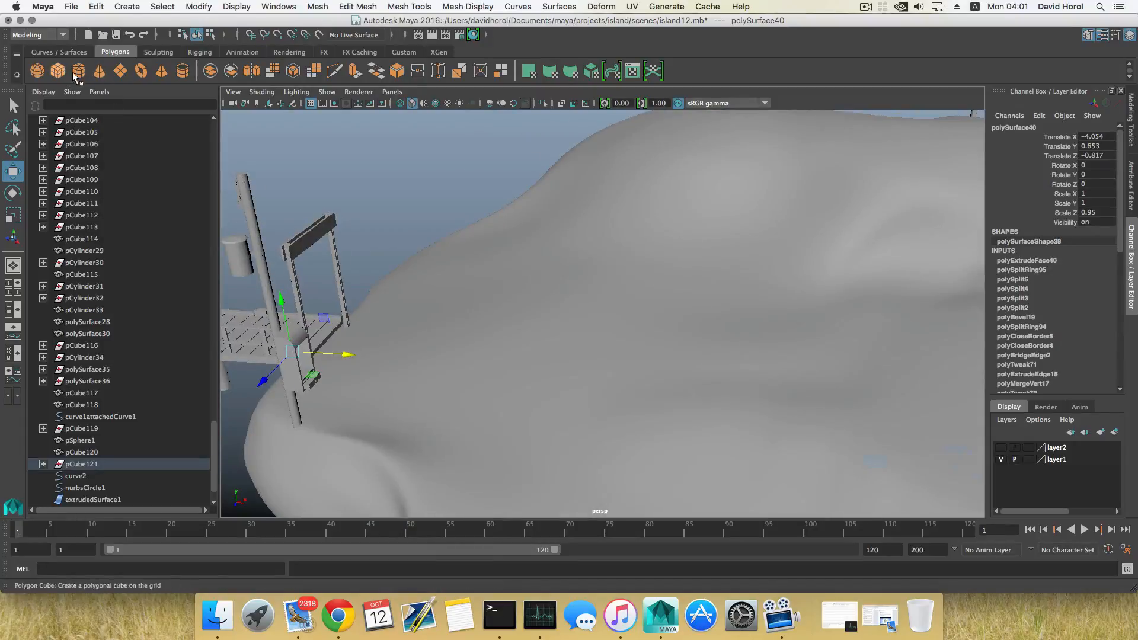
Hide the terrain layer layer1 and create a polygon cube at the grid origin
{"action": "left_click", "coordinate": [1001, 459]}
{"action": "left_click_drag", "start_coordinate": [569, 259], "coordinate": [538, 249], "text": "alt"}
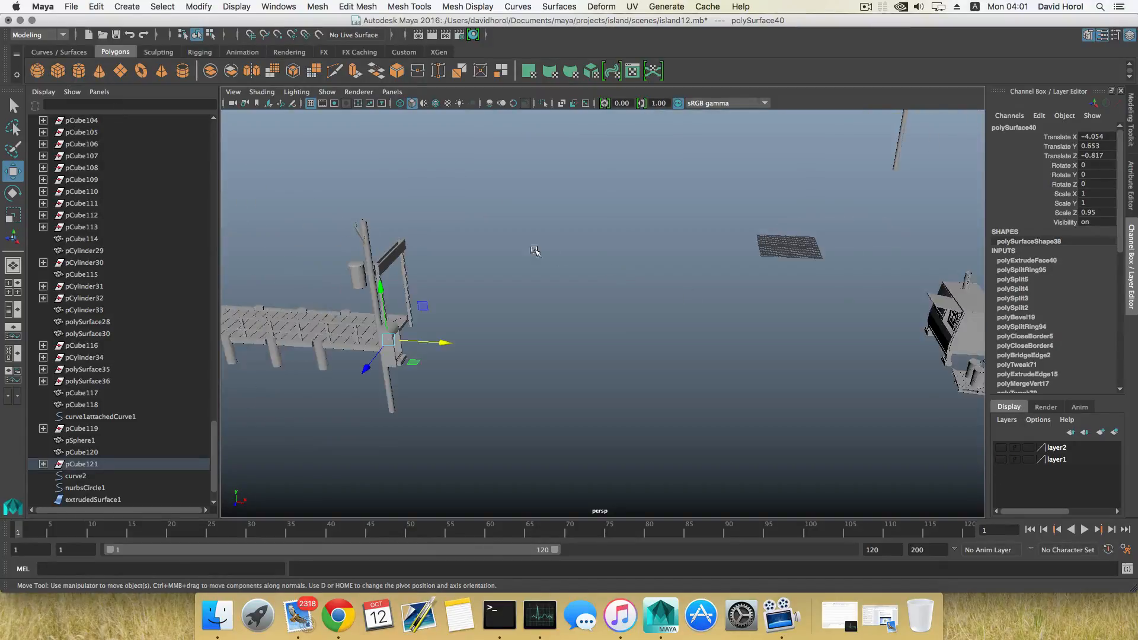
{"action": "left_click", "coordinate": [58, 72]}
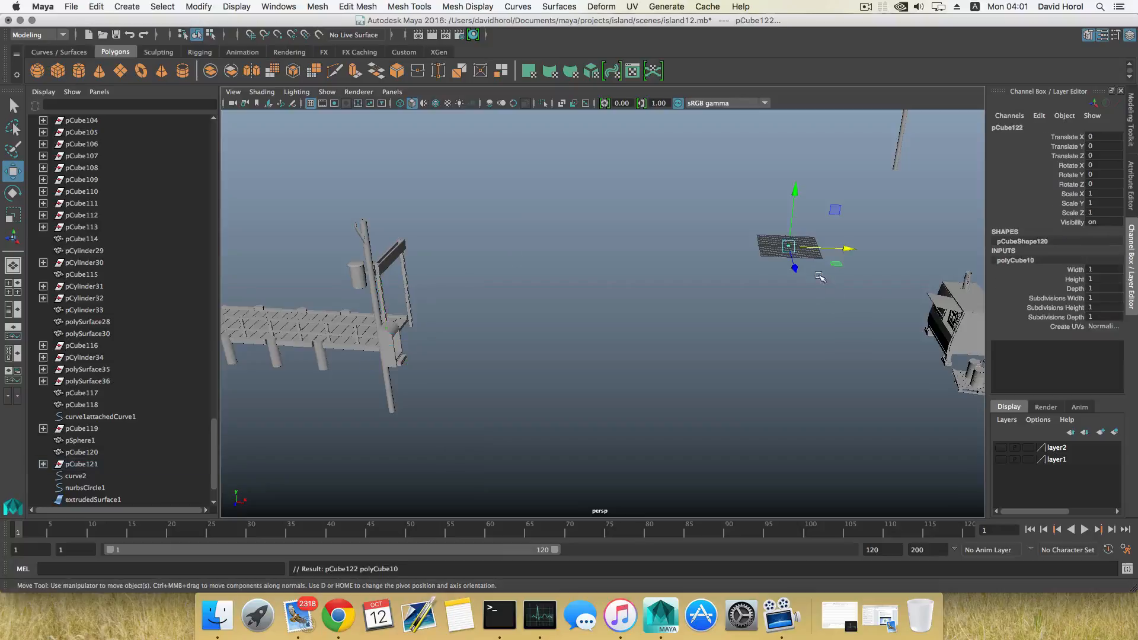
Move the cube to the front of the phone booth's drawer, at about X -127.564, Y -7.03, Z 93.677
{"action": "middle_click_drag", "start_coordinate": [797, 270], "coordinate": [495, 345]}
{"action": "left_click_drag", "start_coordinate": [496, 345], "coordinate": [383, 322]}
{"action": "right_click_drag", "start_coordinate": [382, 322], "coordinate": [499, 342], "text": "alt"}
{"action": "left_click_drag", "start_coordinate": [457, 264], "coordinate": [471, 362]}
{"action": "middle_click_drag", "start_coordinate": [471, 361], "coordinate": [595, 265], "text": "alt"}
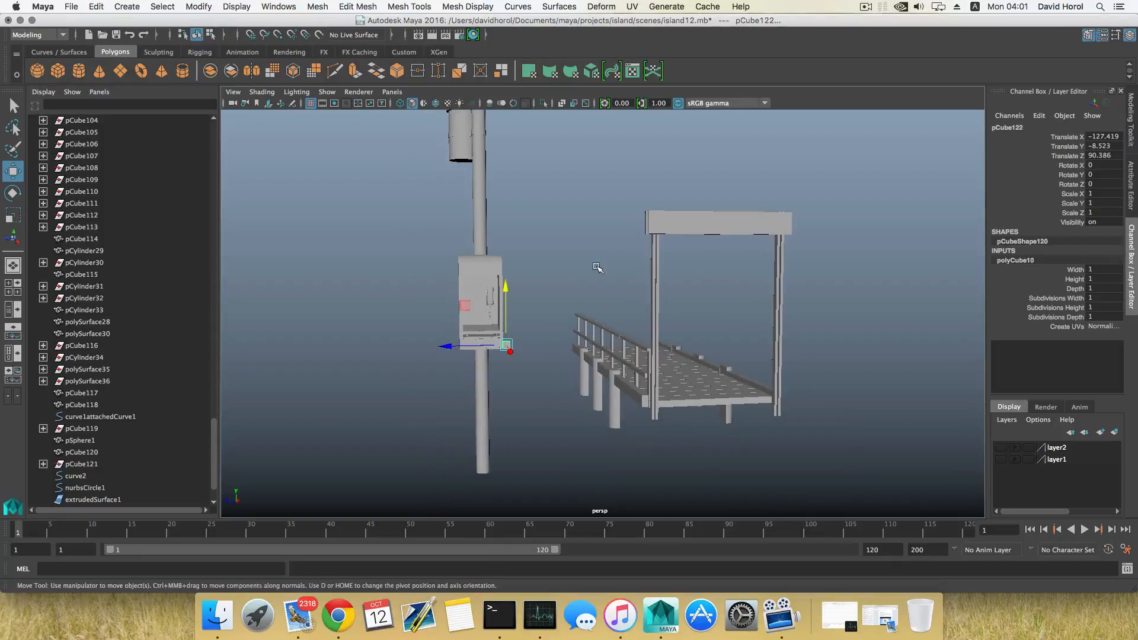
{"action": "left_click_drag", "start_coordinate": [457, 346], "coordinate": [705, 358]}
{"action": "left_click_drag", "start_coordinate": [618, 342], "coordinate": [557, 321]}
{"action": "left_click_drag", "start_coordinate": [505, 269], "coordinate": [520, 273]}
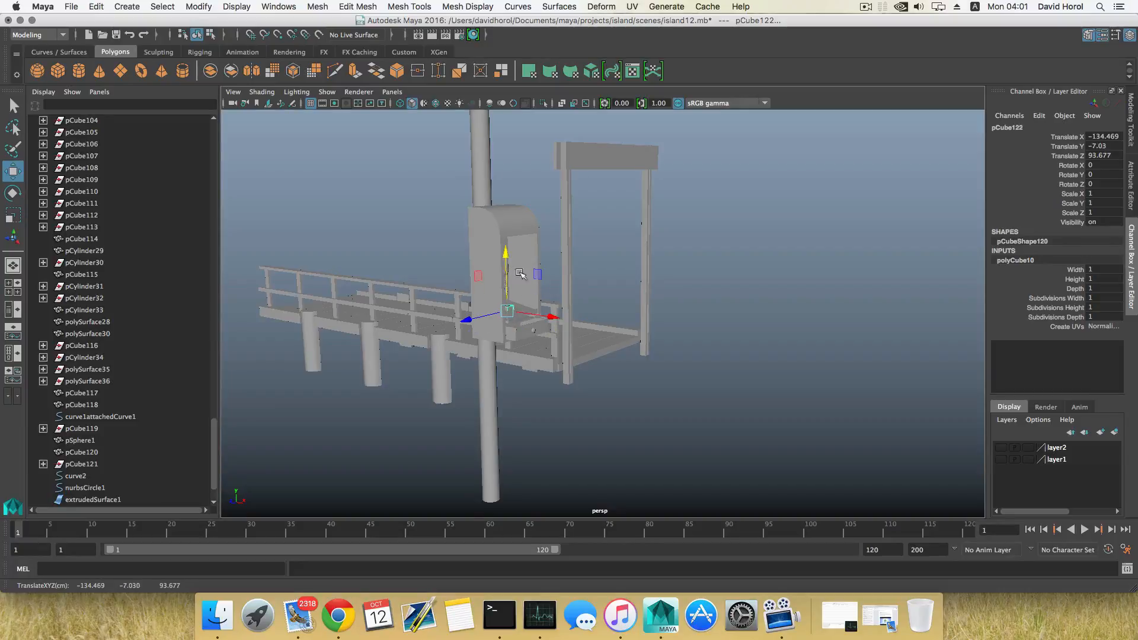
{"action": "left_click_drag", "start_coordinate": [552, 315], "coordinate": [608, 325]}
{"action": "left_click_drag", "start_coordinate": [421, 317], "coordinate": [629, 343], "text": "alt"}
{"action": "left_click_drag", "start_coordinate": [730, 354], "coordinate": [526, 318], "text": "alt"}
Scale the cube into a thin flat sheet of about 2.778 in X, 0.023 in Y and 2.647 in Z
{"action": "key", "text": "f"}
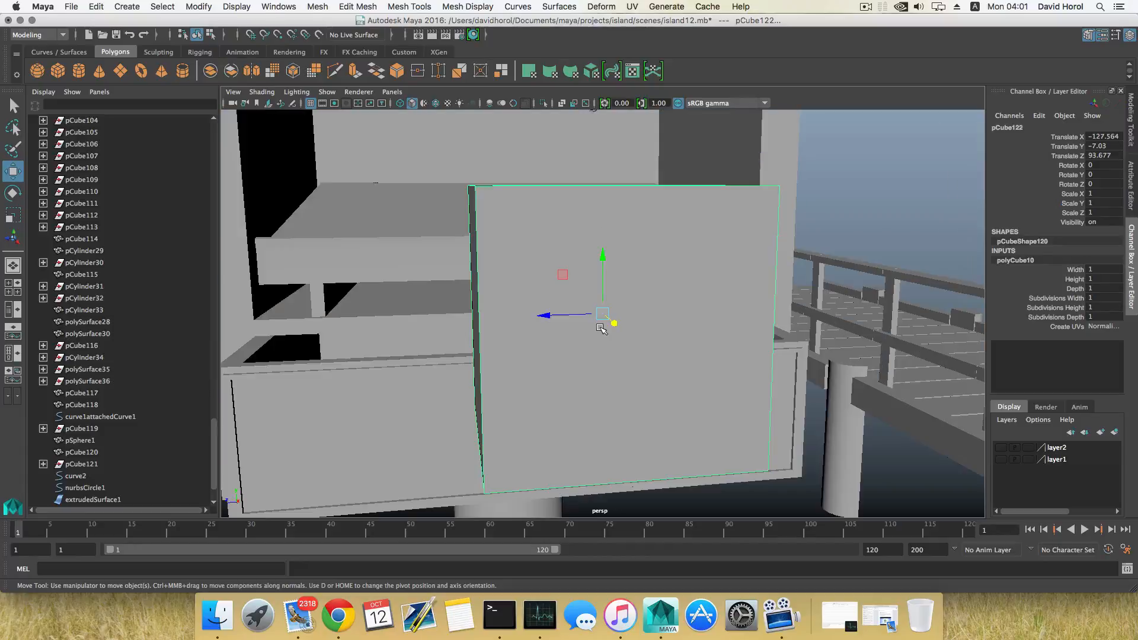
{"action": "scroll", "coordinate": [595, 333], "scroll_direction": "down", "scroll_amount": 8}
{"action": "middle_click_drag", "start_coordinate": [599, 333], "coordinate": [551, 335], "text": "alt"}
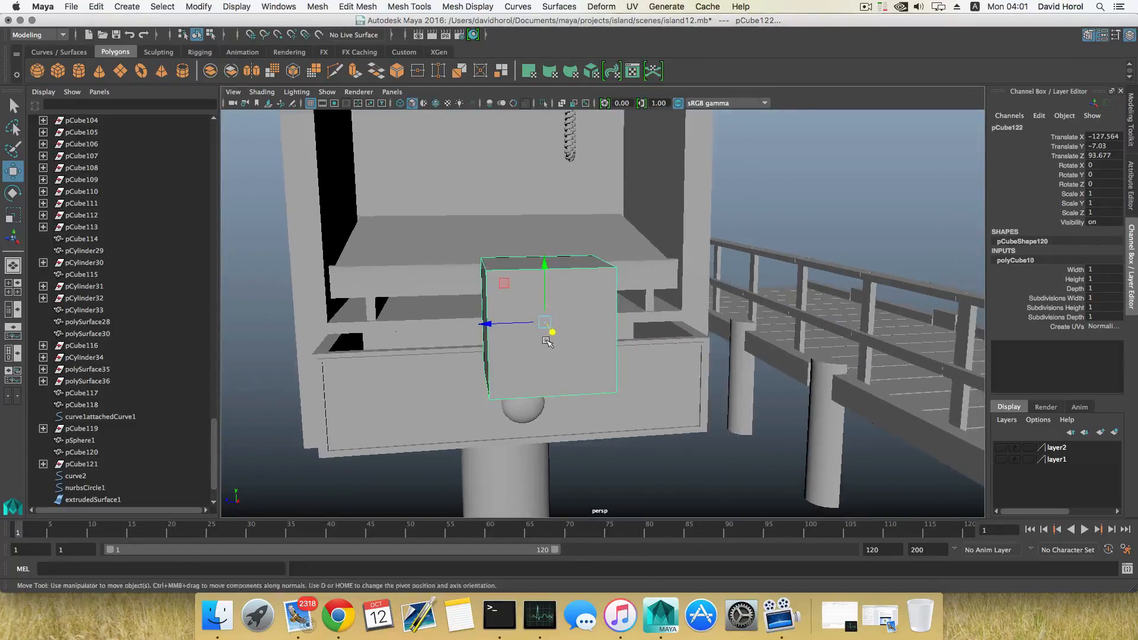
{"action": "left_click_drag", "start_coordinate": [551, 335], "coordinate": [599, 339], "text": "alt"}
{"action": "scroll", "coordinate": [597, 338], "scroll_direction": "down", "scroll_amount": 4}
{"action": "left_click_drag", "start_coordinate": [493, 347], "coordinate": [400, 347], "text": "alt"}
{"action": "left_click_drag", "start_coordinate": [577, 355], "coordinate": [532, 353], "text": "alt"}
{"action": "key", "text": "r"}
{"action": "left_click_drag", "start_coordinate": [611, 259], "coordinate": [462, 361]}
{"action": "left_click_drag", "start_coordinate": [512, 320], "coordinate": [419, 318], "text": "alt"}
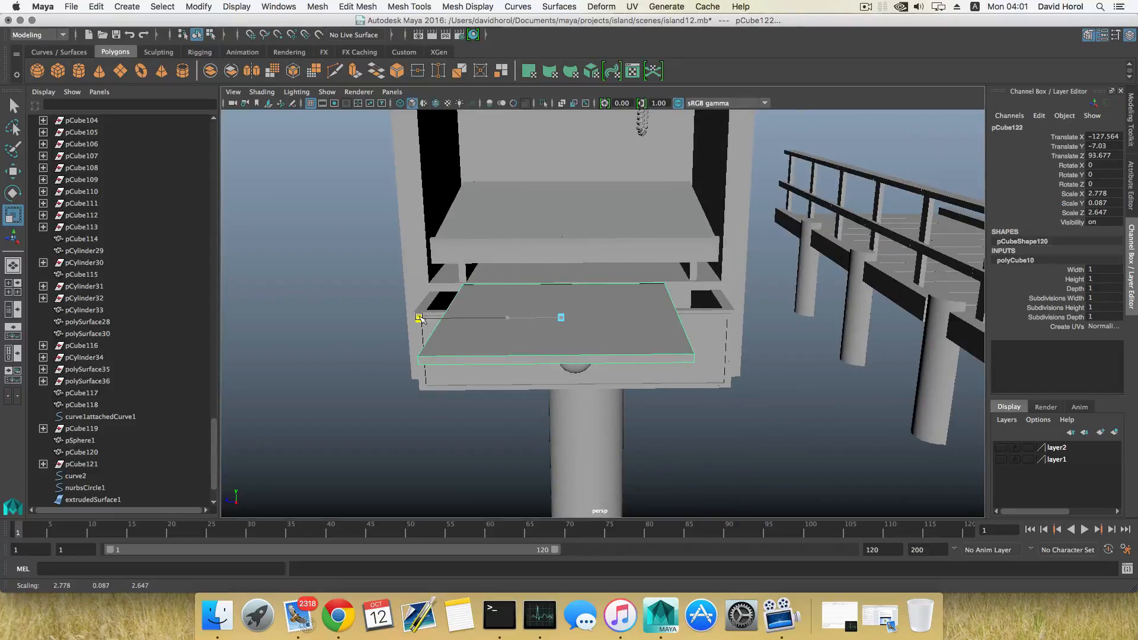
{"action": "middle_click_drag", "start_coordinate": [512, 333], "coordinate": [549, 306], "text": "alt"}
{"action": "left_click_drag", "start_coordinate": [589, 238], "coordinate": [616, 295]}
Insert an edge loop from front to back through the middle of the flat sheet
{"action": "right_click_drag", "start_coordinate": [616, 295], "coordinate": [610, 258]}
{"action": "left_click", "coordinate": [583, 312]}
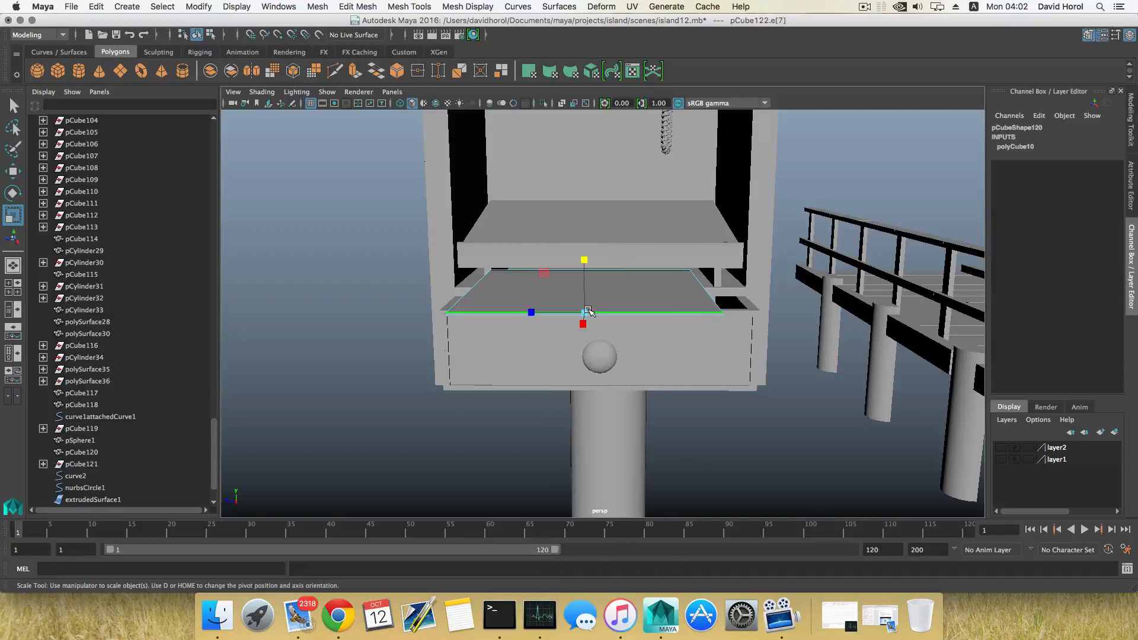
{"action": "right_click", "coordinate": [584, 311], "text": "shift"}
{"action": "mouse_move", "coordinate": [521, 327]}
{"action": "left_click", "coordinate": [575, 345]}
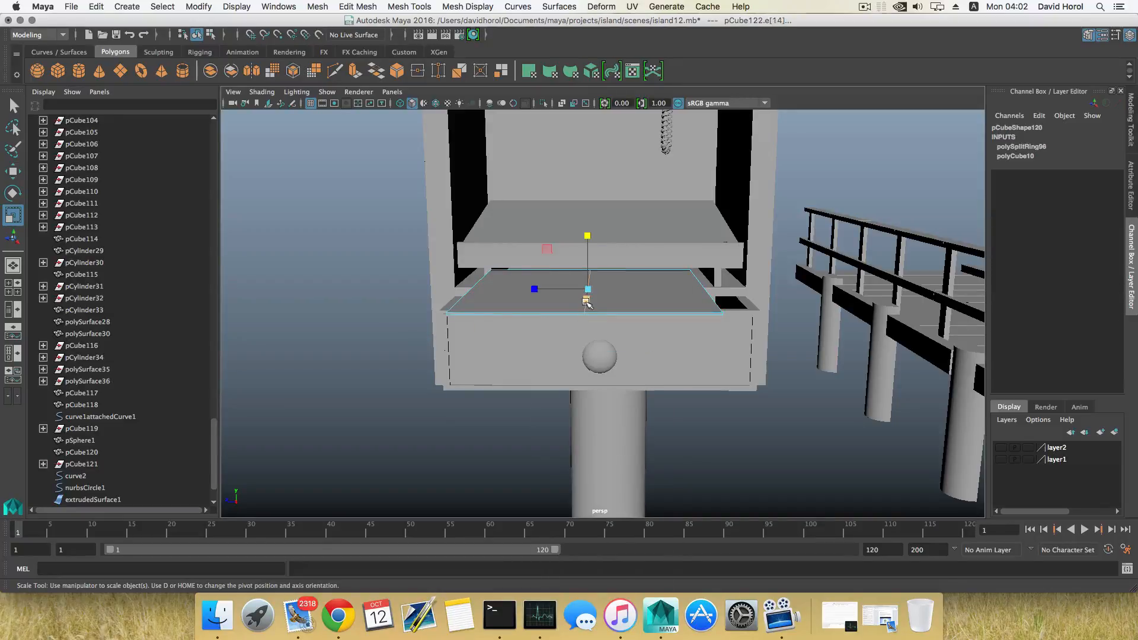
Bevel the sheet's centre edge loop into two parallel loops and scale them closer together to form a narrow spine
{"action": "left_click_drag", "start_coordinate": [588, 277], "coordinate": [586, 303], "text": "alt"}
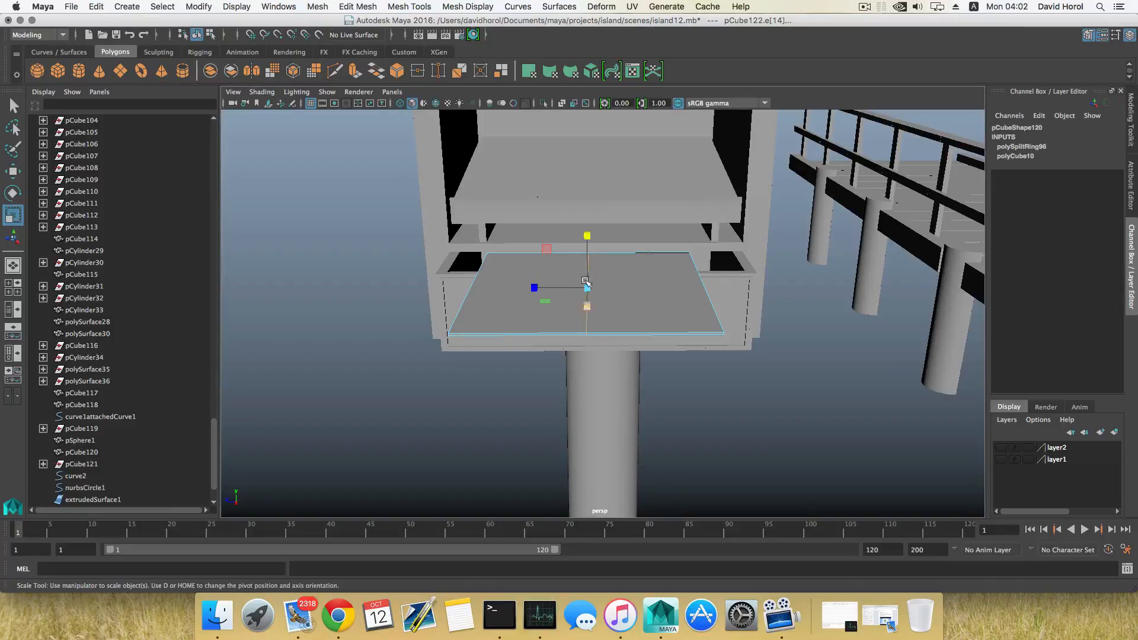
{"action": "right_click_drag", "start_coordinate": [589, 270], "coordinate": [633, 271], "text": "shift"}
{"action": "left_click_drag", "start_coordinate": [791, 170], "coordinate": [786, 170]}
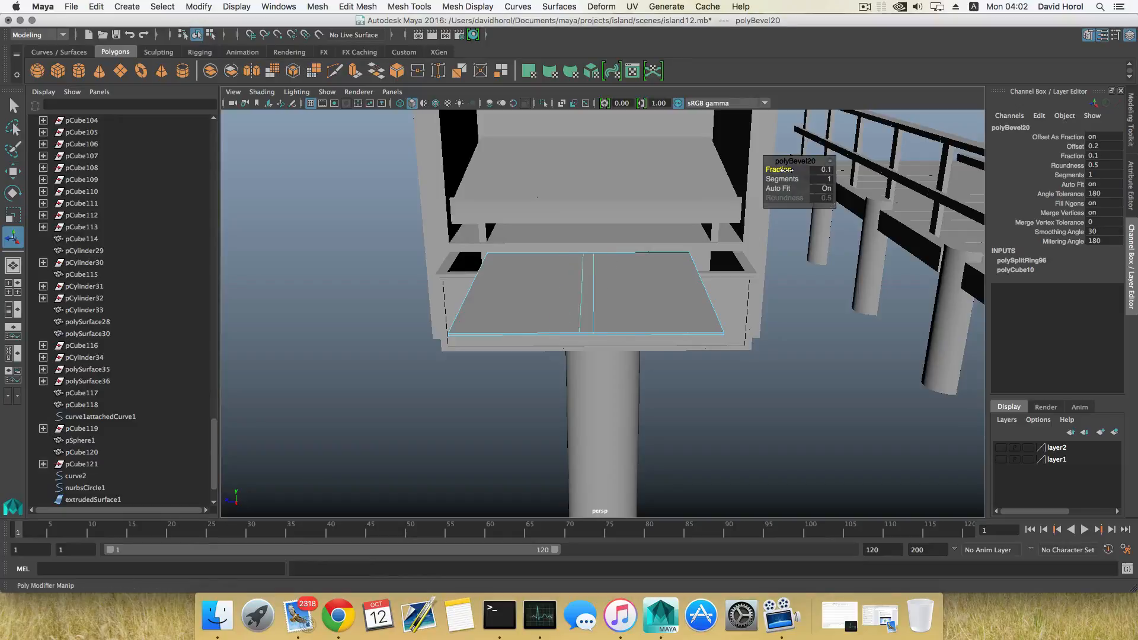
{"action": "left_click", "coordinate": [600, 288]}
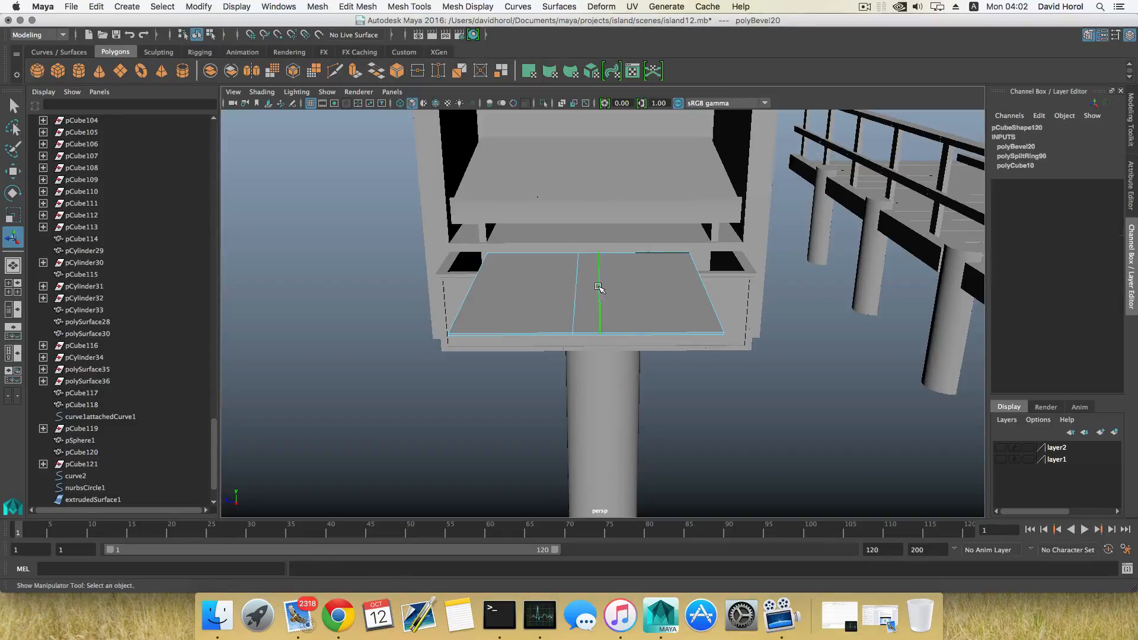
{"action": "left_click", "coordinate": [575, 299], "text": "shift"}
{"action": "key", "text": "r"}
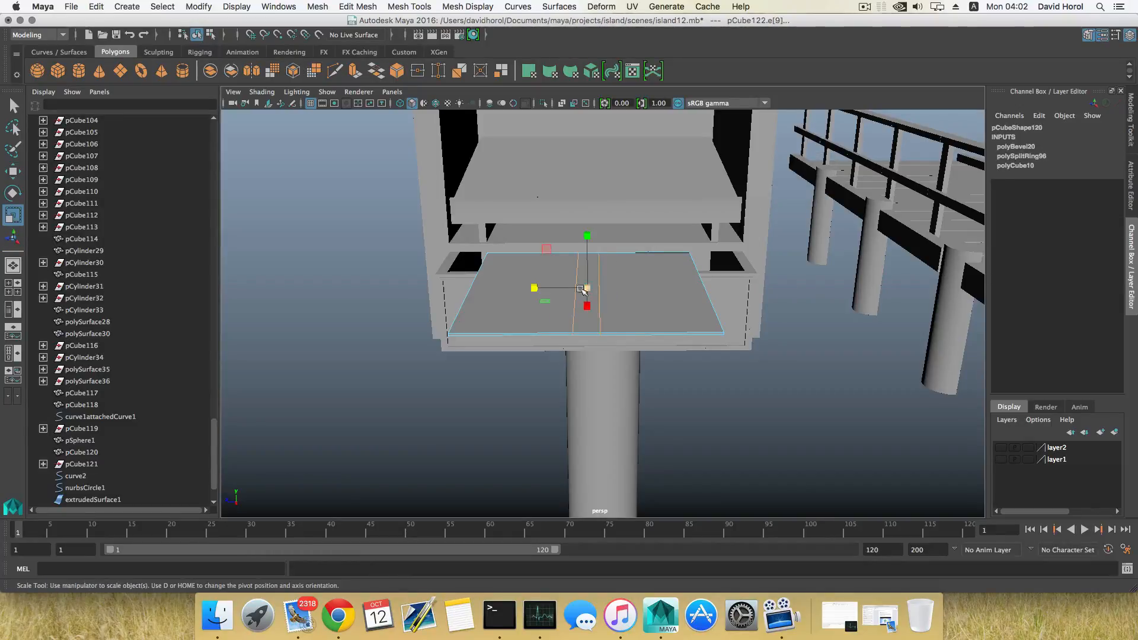
{"action": "left_click_drag", "start_coordinate": [534, 288], "coordinate": [603, 288]}
Insert three evenly spaced edge loops in each half of the sheet, using the multiple edge loops option
{"action": "right_click", "coordinate": [604, 287]}
{"action": "mouse_move", "coordinate": [605, 301]}
{"action": "right_mouse_down"}
{"action": "mouse_move", "coordinate": [584, 294]}
{"action": "mouse_move", "coordinate": [603, 284]}
{"action": "right_mouse_up"}
{"action": "mouse_move", "coordinate": [603, 284]}
{"action": "left_mouse_down", "text": "alt"}
{"action": "mouse_move", "coordinate": [607, 311]}
{"action": "mouse_move", "coordinate": [606, 287]}
{"action": "left_mouse_up", "text": "alt"}
{"action": "key", "text": "F8"}
{"action": "right_click_drag", "start_coordinate": [606, 286], "coordinate": [607, 320]}
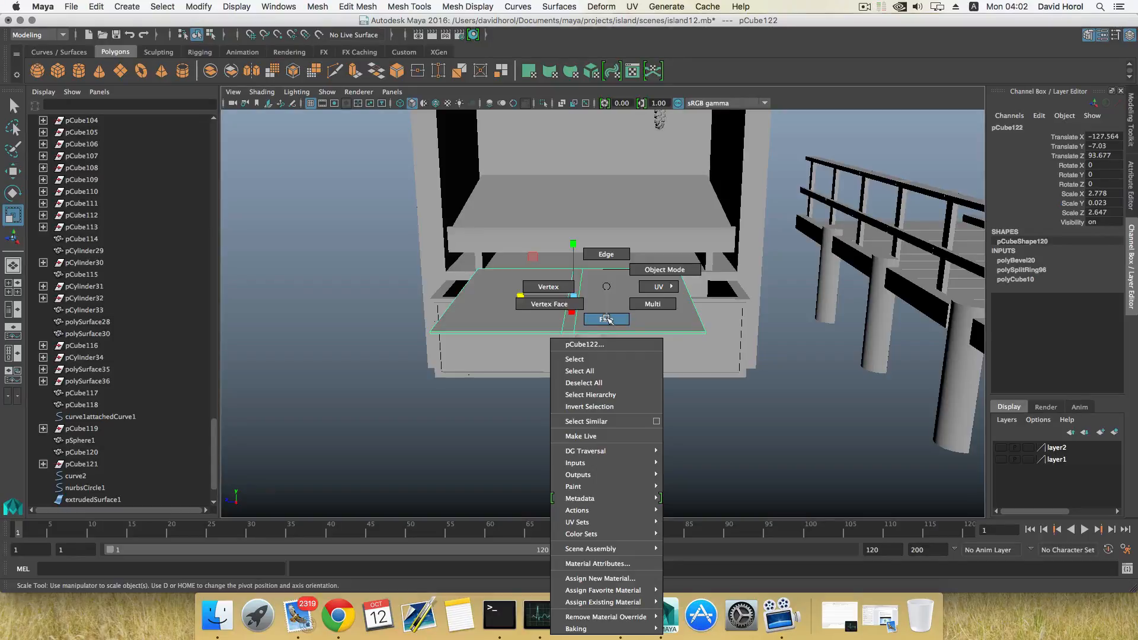
{"action": "right_click_drag", "start_coordinate": [607, 290], "coordinate": [580, 304]}
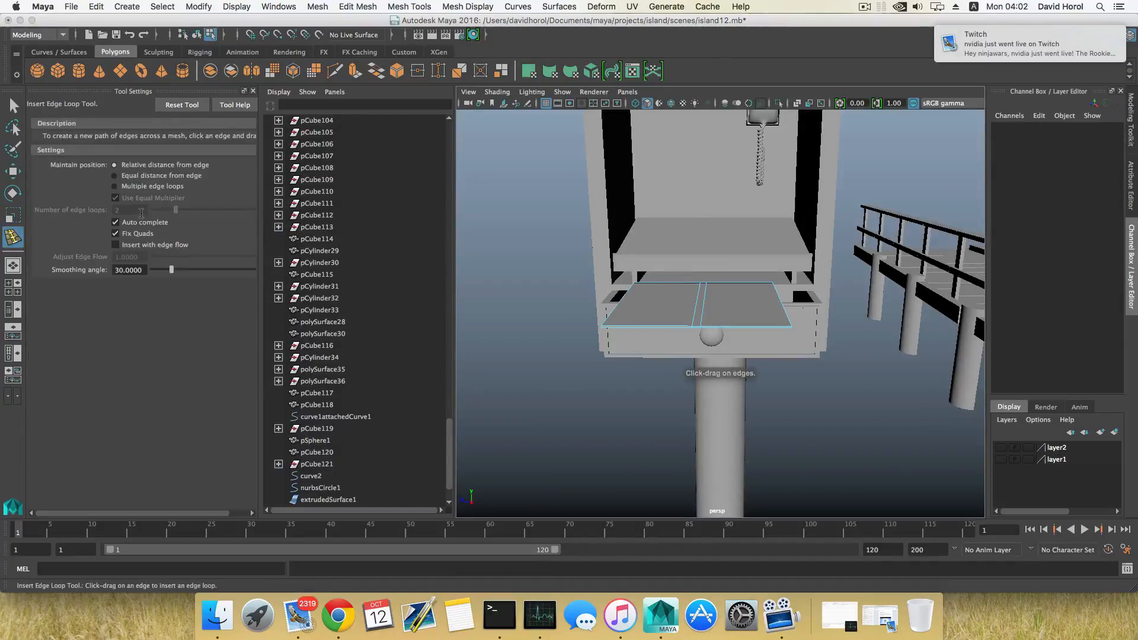
{"action": "left_click", "coordinate": [113, 187]}
{"action": "double_click", "coordinate": [123, 209]}
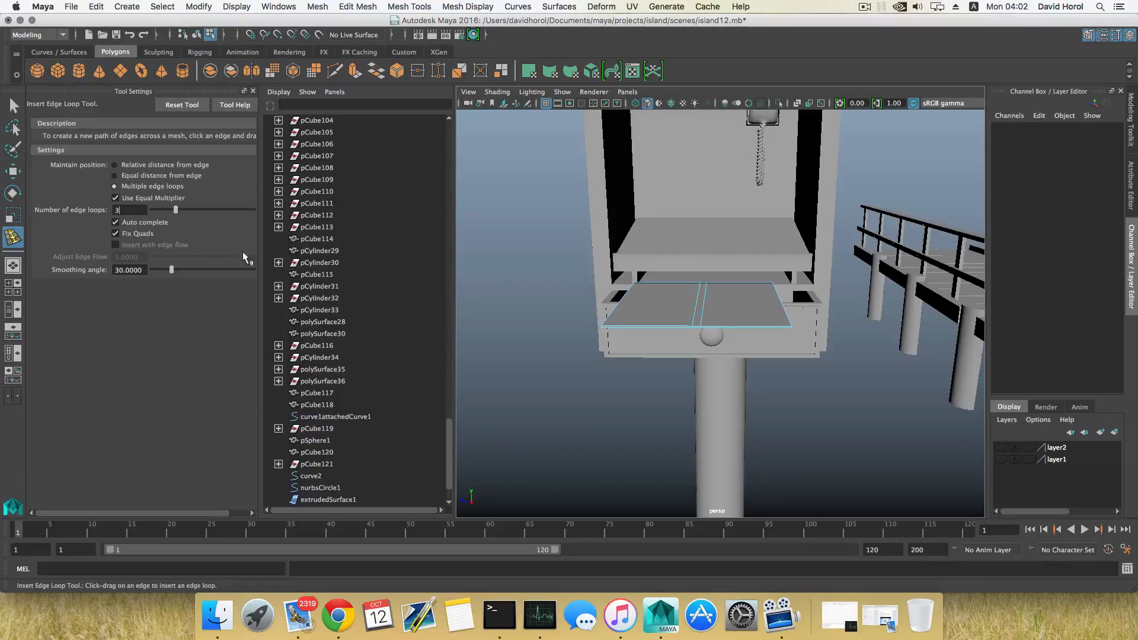
{"action": "left_click", "coordinate": [746, 330]}
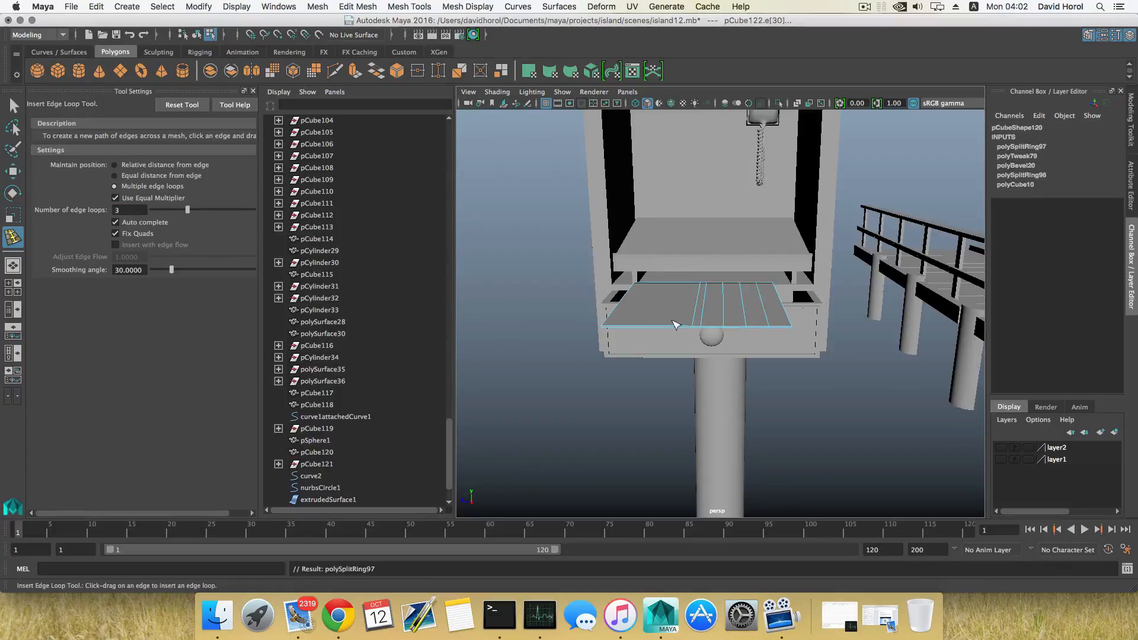
{"action": "left_click", "coordinate": [664, 328]}
Raise the vertex rows closest to the narrow centre strip on both halves of the sheet
{"action": "left_click_drag", "start_coordinate": [770, 334], "coordinate": [765, 318], "text": "alt"}
{"action": "right_click_drag", "start_coordinate": [718, 288], "coordinate": [666, 285]}
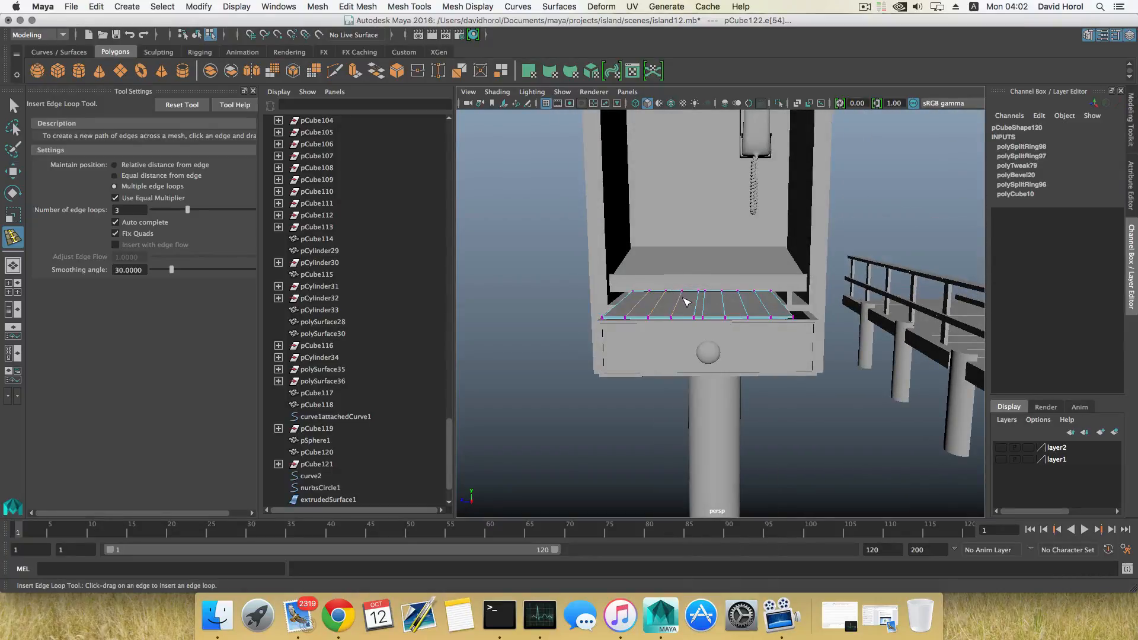
{"action": "key", "text": "q"}
{"action": "left_click_drag", "start_coordinate": [718, 303], "coordinate": [730, 325], "text": "alt"}
{"action": "mouse_move", "coordinate": [730, 325]}
{"action": "right_mouse_down", "text": "alt"}
{"action": "mouse_move", "coordinate": [735, 352]}
{"action": "mouse_move", "coordinate": [736, 331]}
{"action": "right_mouse_up", "text": "alt"}
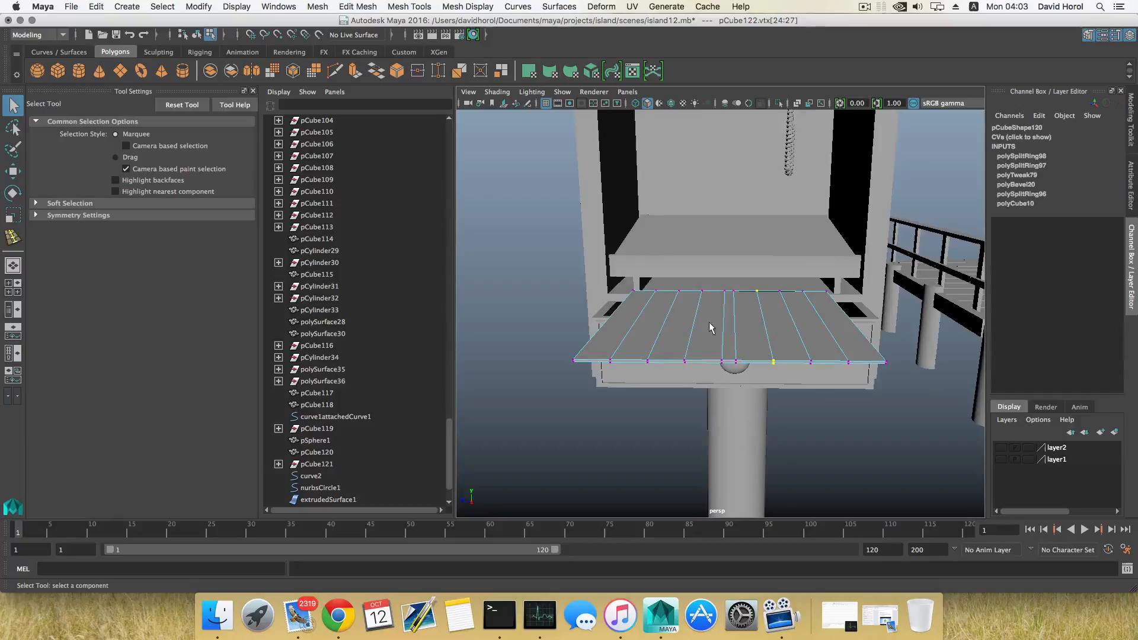
{"action": "left_click_drag", "start_coordinate": [711, 323], "coordinate": [699, 307], "text": "alt"}
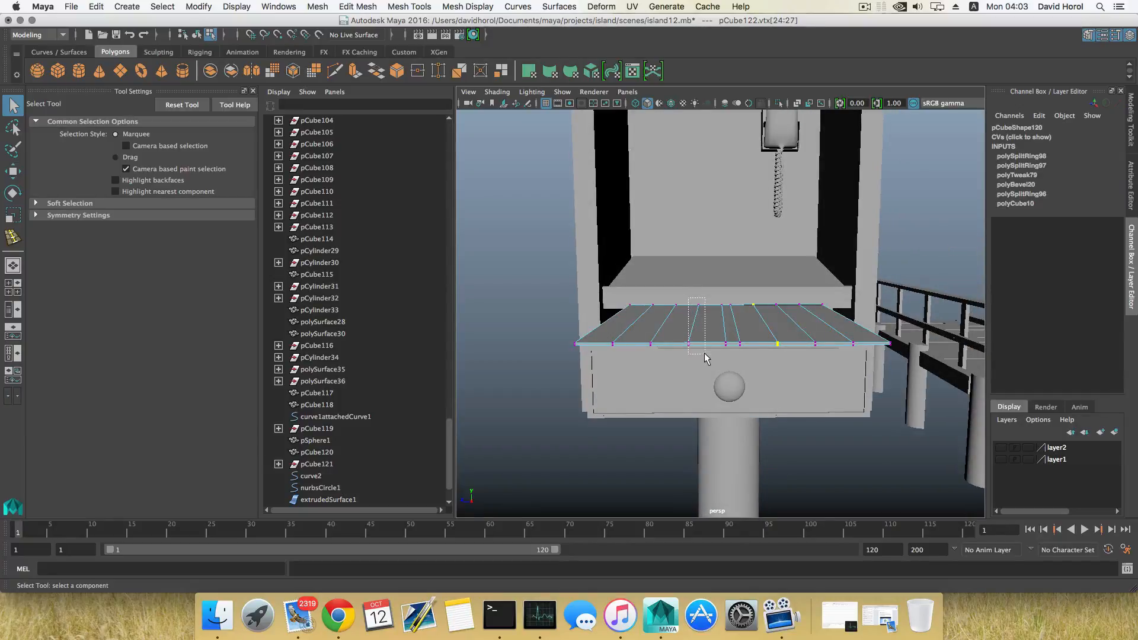
{"action": "key", "text": "w"}
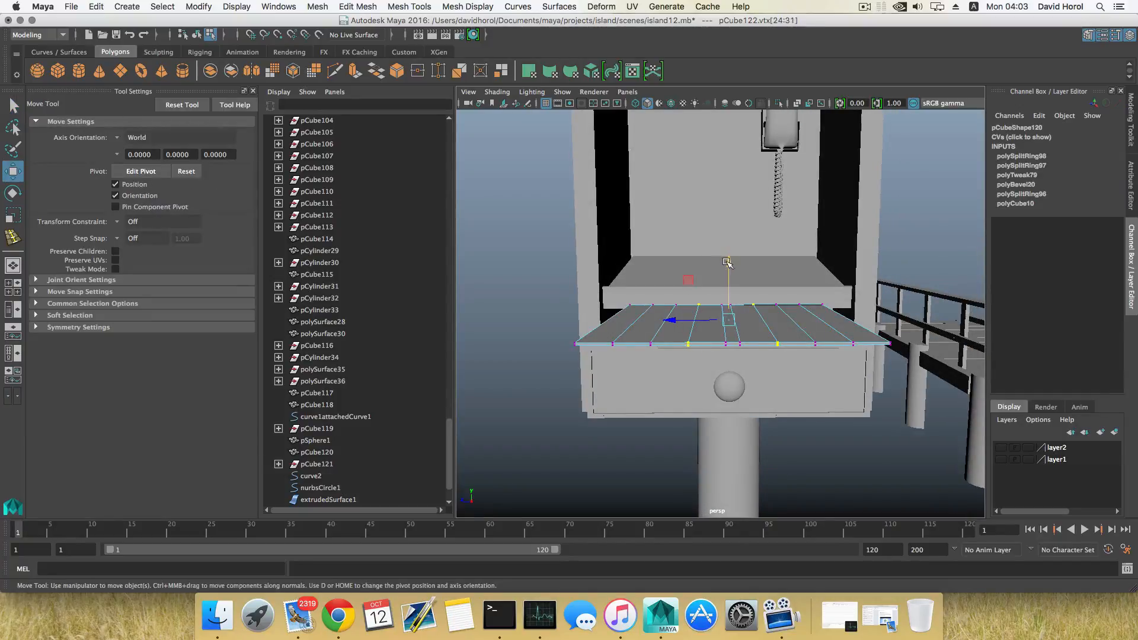
{"action": "left_click_drag", "start_coordinate": [727, 262], "coordinate": [707, 288]}
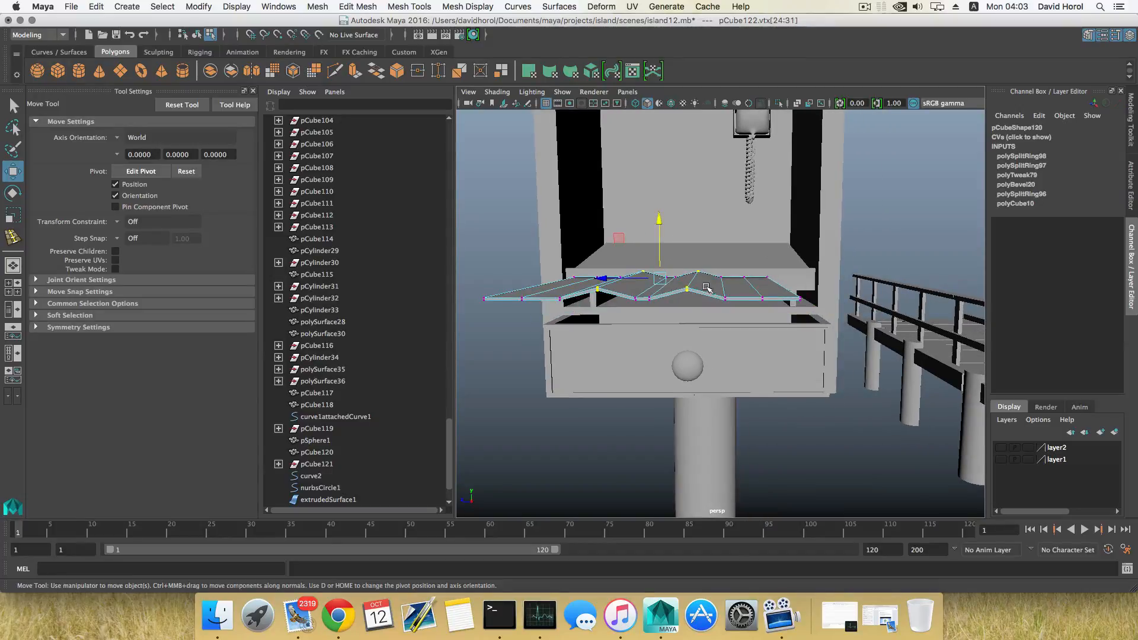
{"action": "left_click_drag", "start_coordinate": [659, 220], "coordinate": [701, 268]}
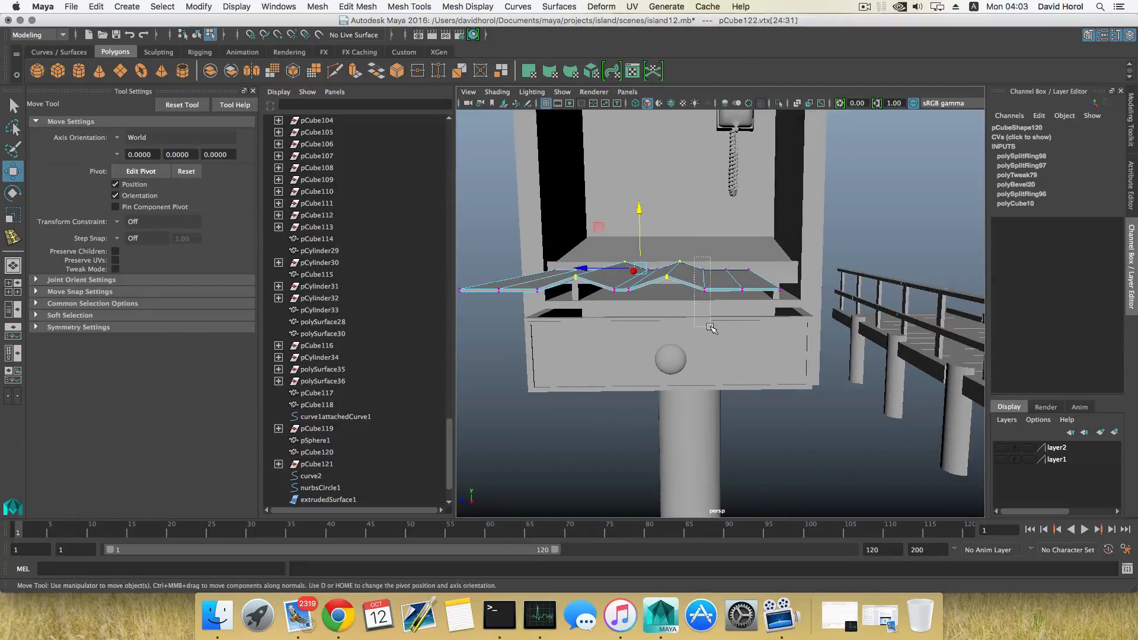
Raise the middle and outer inserted vertex rows on both halves to curve the sheet like an open book
{"action": "left_click_drag", "start_coordinate": [710, 328], "coordinate": [710, 328]}
{"action": "left_click_drag", "start_coordinate": [705, 325], "coordinate": [686, 312], "text": "alt"}
{"action": "left_click_drag", "start_coordinate": [660, 245], "coordinate": [658, 236]}
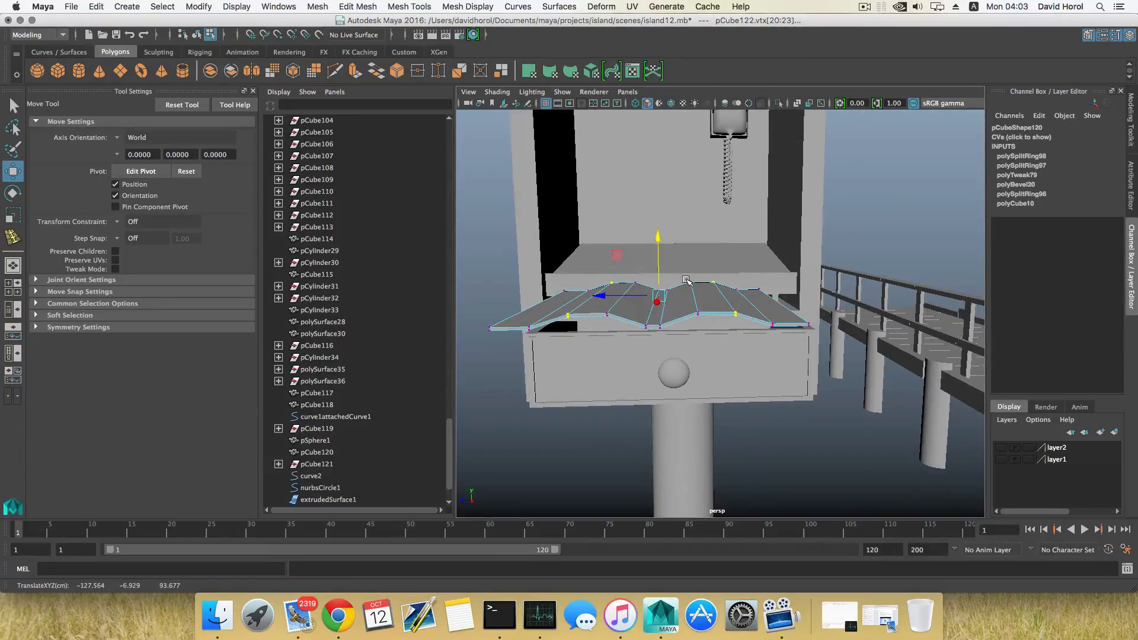
{"action": "middle_click_drag", "start_coordinate": [712, 275], "coordinate": [681, 266], "text": "alt"}
{"action": "left_click_drag", "start_coordinate": [682, 316], "coordinate": [649, 328]}
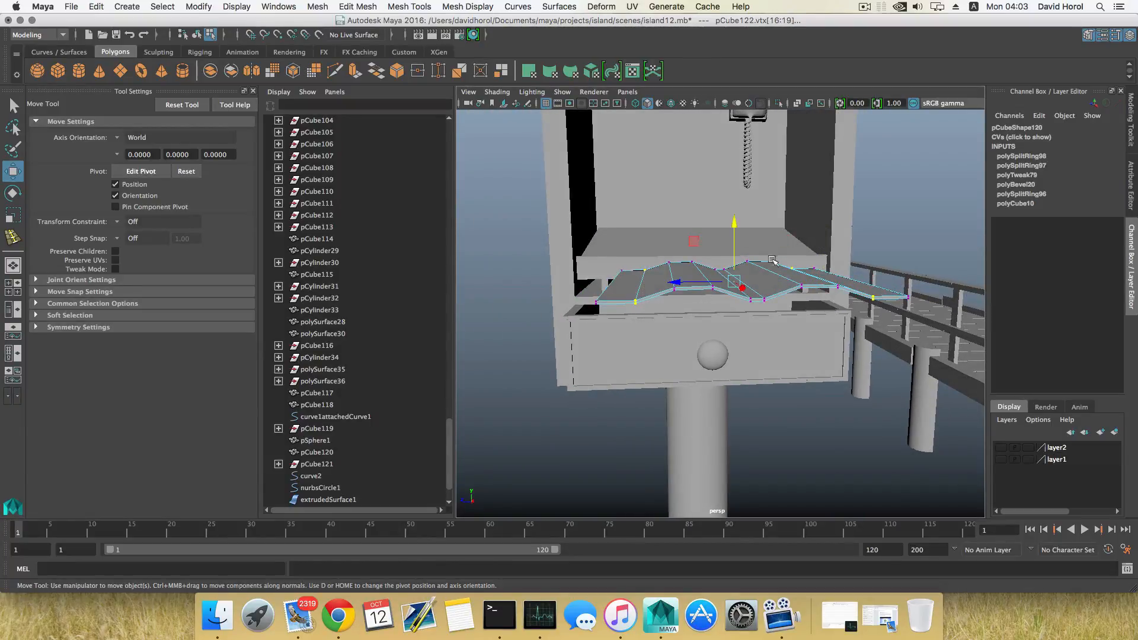
{"action": "left_click_drag", "start_coordinate": [728, 218], "coordinate": [715, 290]}
{"action": "key", "text": "F8"}
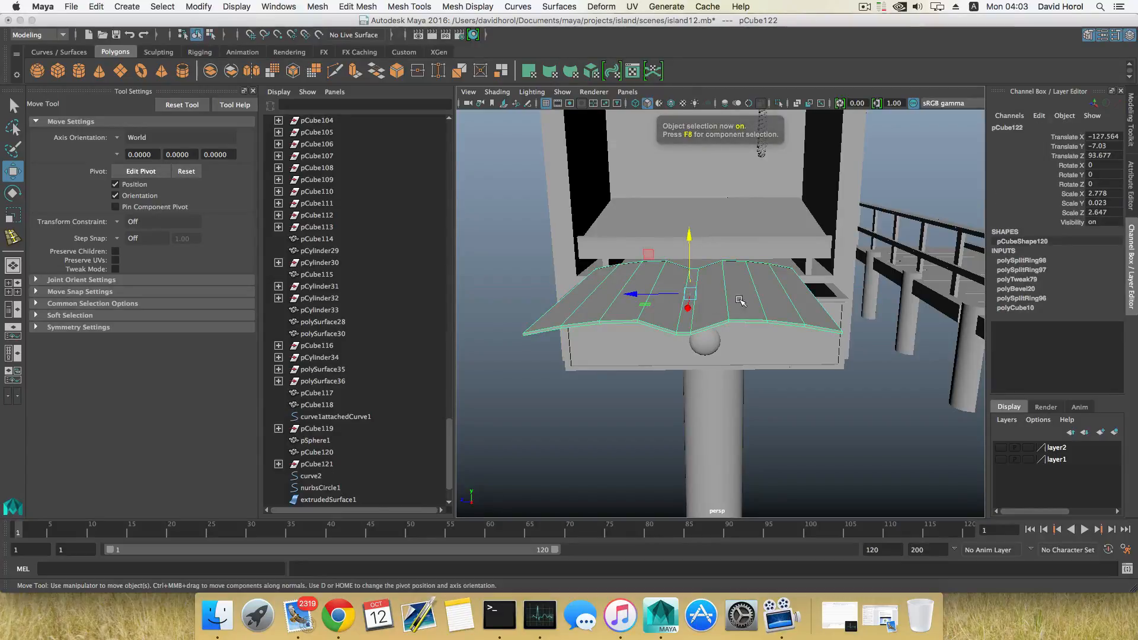
Insert an edge loop across both curved halves, perpendicular to the spine, and bevel it into two parallel loops
{"action": "left_click_drag", "start_coordinate": [740, 300], "coordinate": [754, 291], "text": "alt"}
{"action": "right_click_drag", "start_coordinate": [754, 291], "coordinate": [760, 309]}
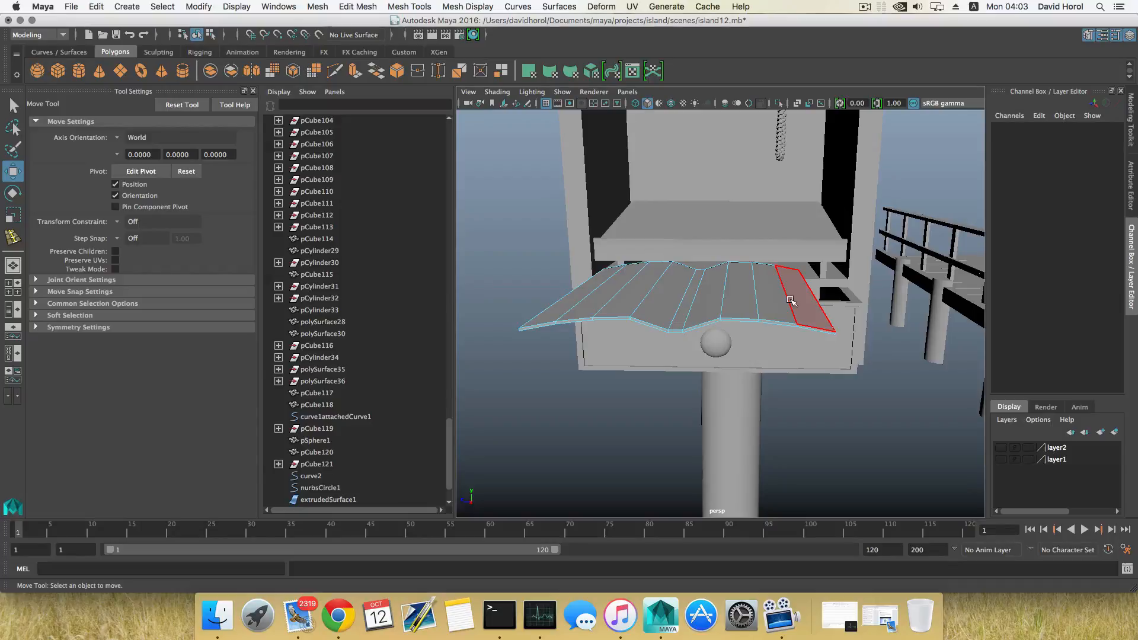
{"action": "key", "text": "F8"}
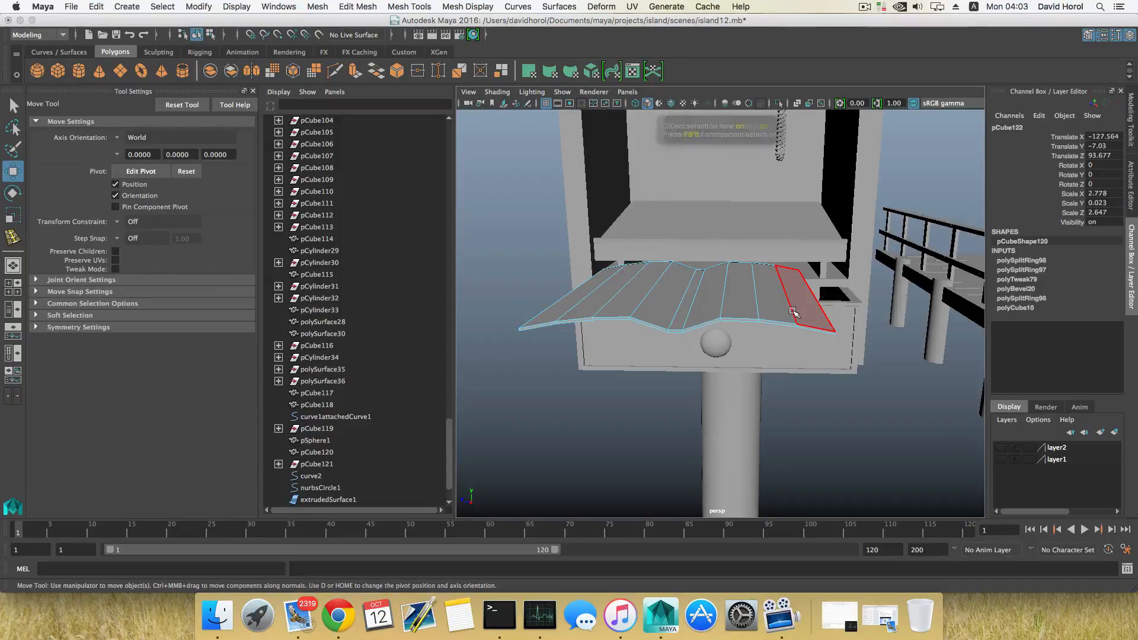
{"action": "right_click", "coordinate": [793, 311]}
{"action": "right_click_drag", "start_coordinate": [793, 312], "coordinate": [790, 257]}
{"action": "left_click_drag", "start_coordinate": [797, 267], "coordinate": [658, 303], "text": "alt"}
{"action": "left_click", "coordinate": [714, 307]}
{"action": "right_click_drag", "start_coordinate": [733, 306], "coordinate": [766, 317], "text": "shift"}
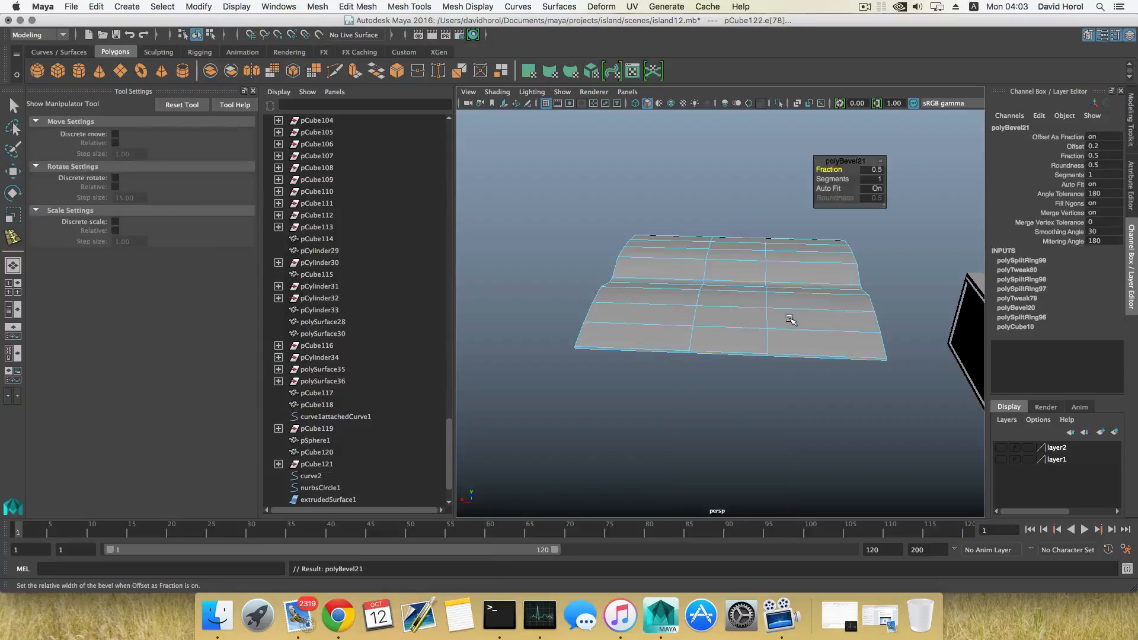
Scale the two crosswise edge loops apart by about 3.76 in X, close to the sheet's opposite ends
{"action": "left_click", "coordinate": [769, 265]}
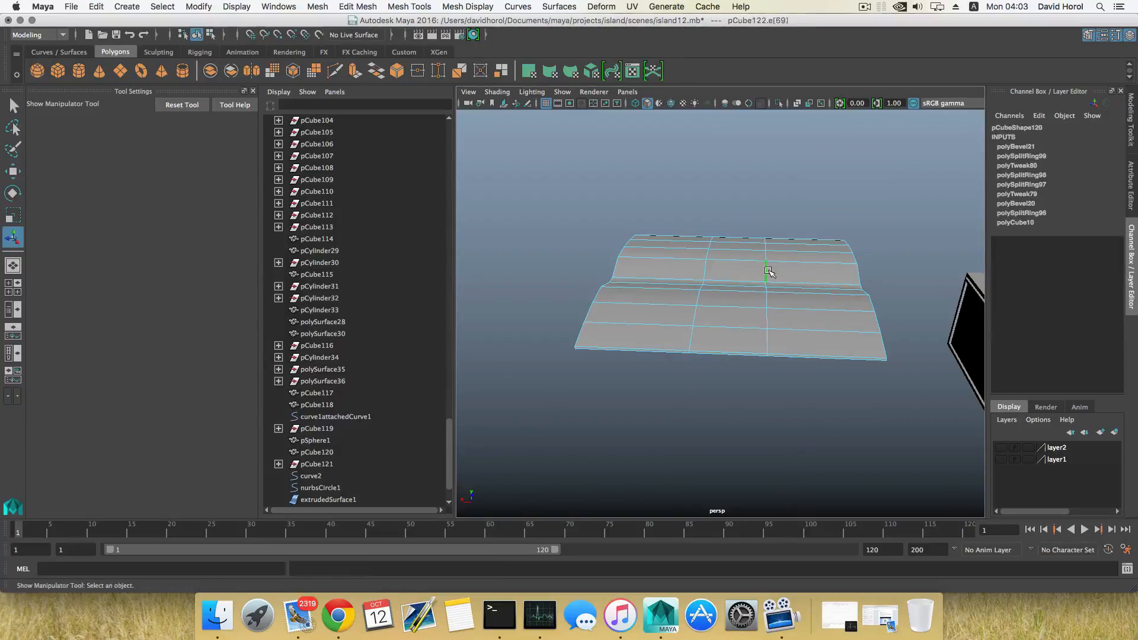
{"action": "left_click", "coordinate": [706, 270]}
{"action": "key", "text": "r"}
{"action": "left_click_drag", "start_coordinate": [680, 275], "coordinate": [608, 276]}
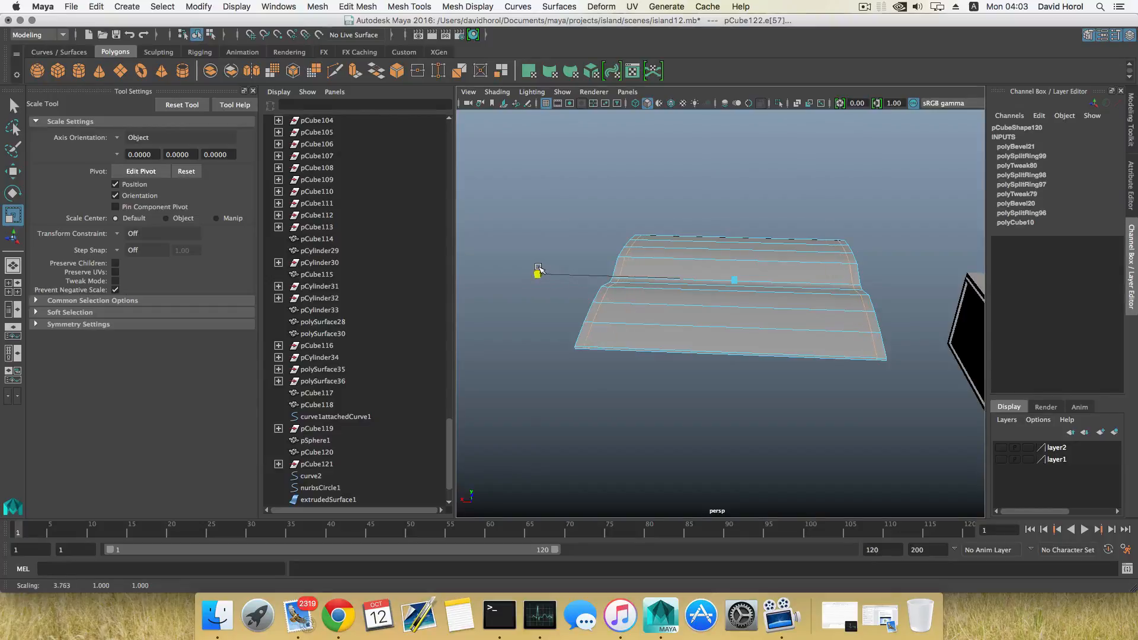
Insert an edge loop in the outermost strip of each book half, running parallel to the spine
{"action": "left_click_drag", "start_coordinate": [538, 268], "coordinate": [744, 339]}
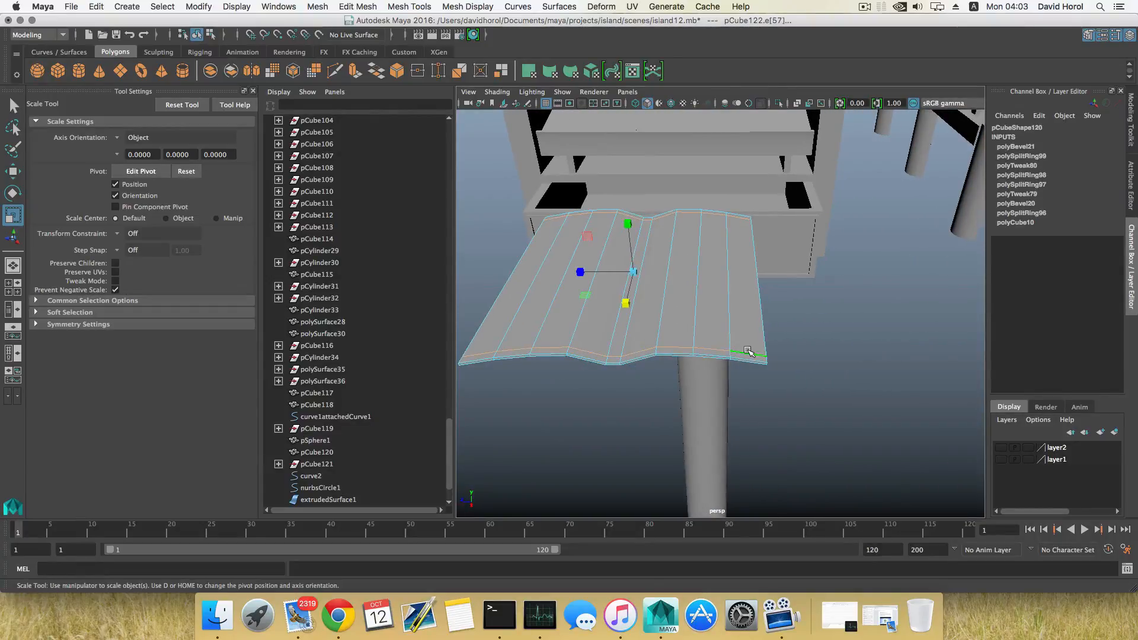
{"action": "right_click", "coordinate": [747, 351]}
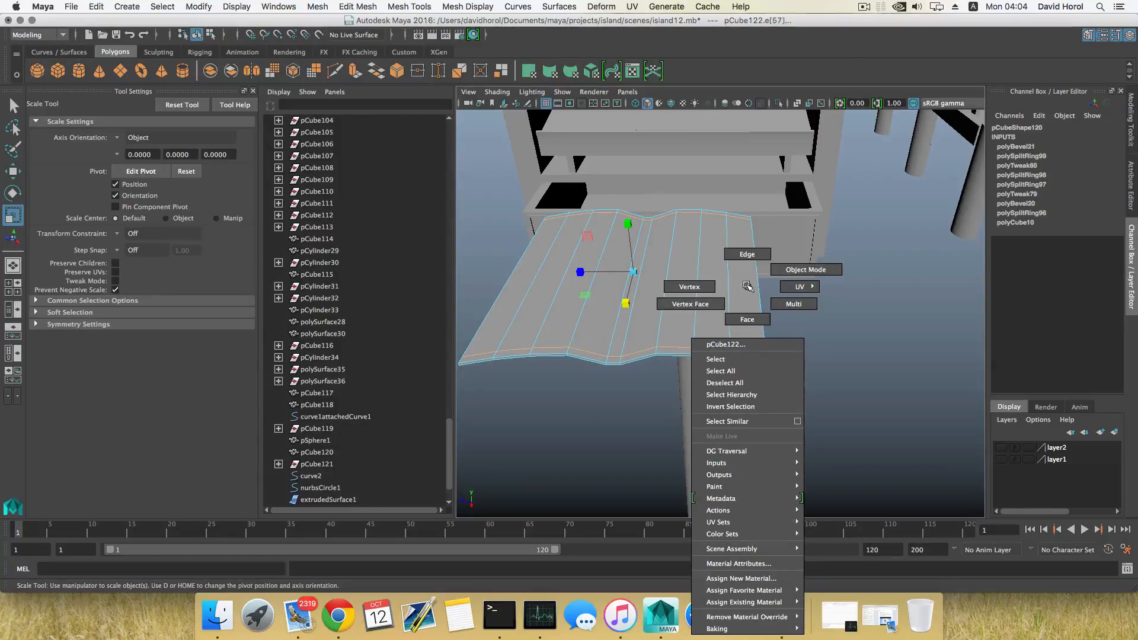
{"action": "left_click", "coordinate": [748, 288]}
{"action": "left_click", "coordinate": [748, 352]}
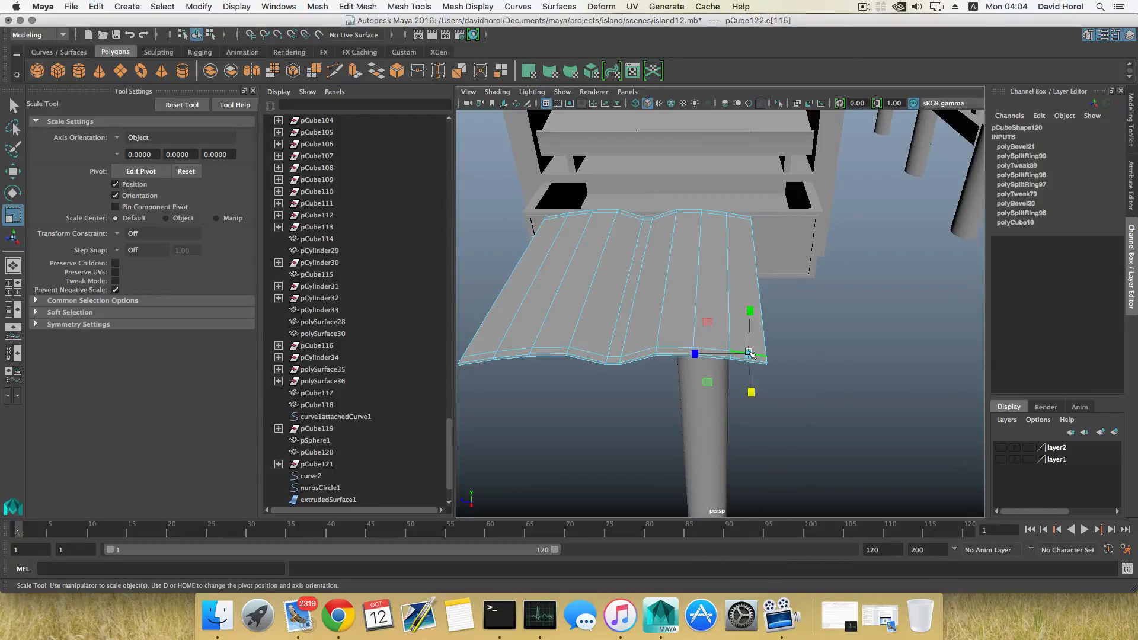
{"action": "right_click_drag", "start_coordinate": [748, 352], "coordinate": [752, 391], "text": "shift"}
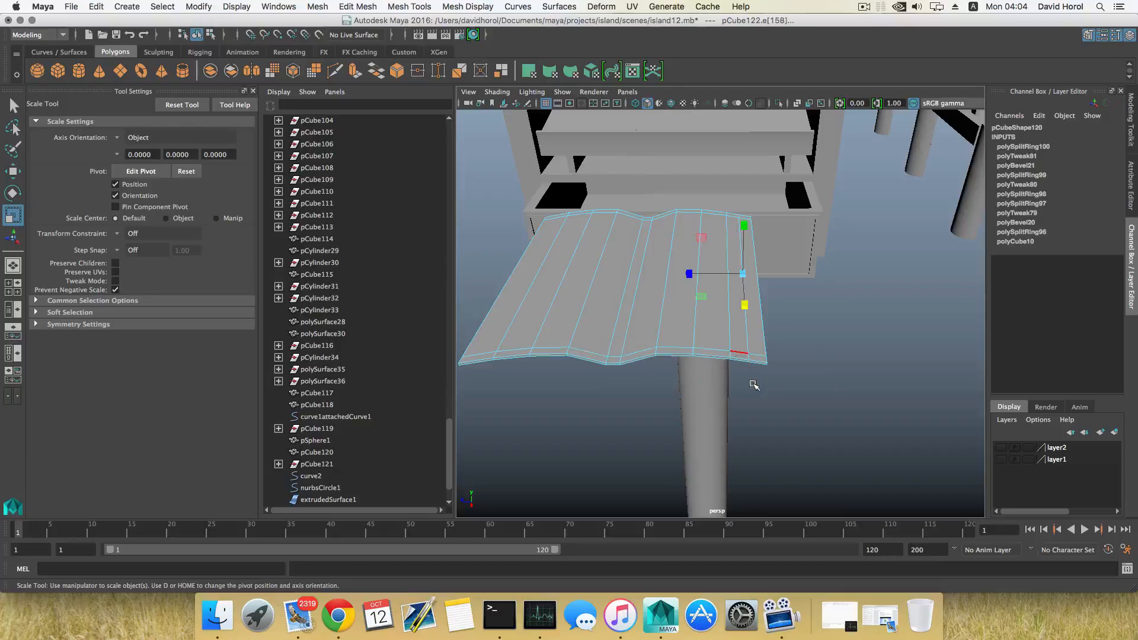
{"action": "left_click_drag", "start_coordinate": [676, 338], "coordinate": [764, 313], "text": "alt"}
{"action": "left_click", "coordinate": [619, 327]}
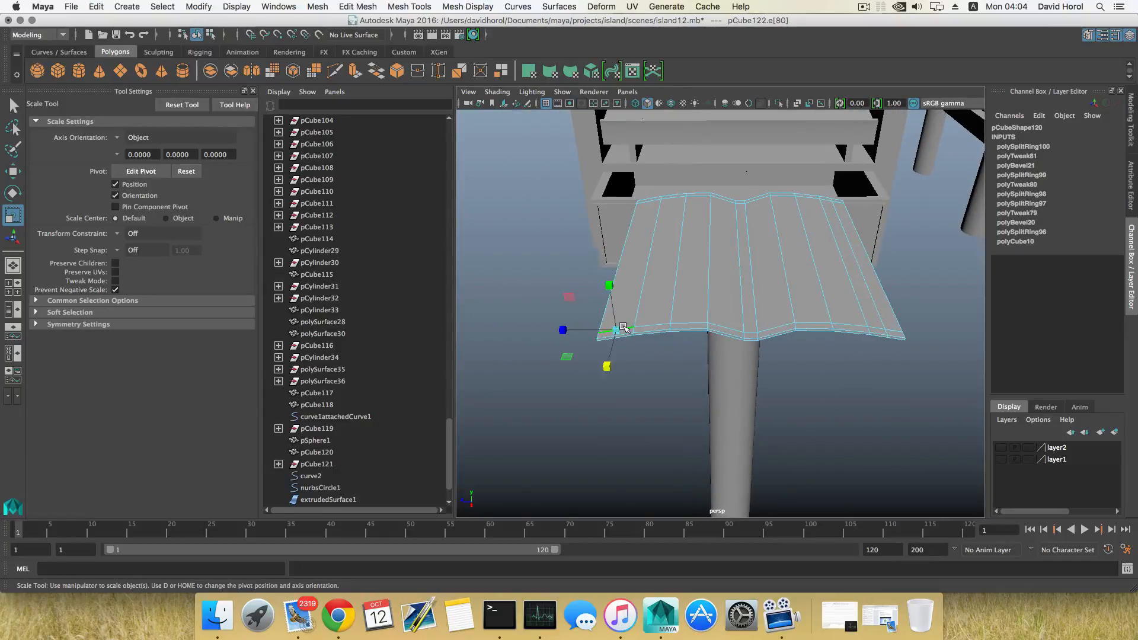
{"action": "right_click_drag", "start_coordinate": [623, 325], "coordinate": [632, 367], "text": "shift"}
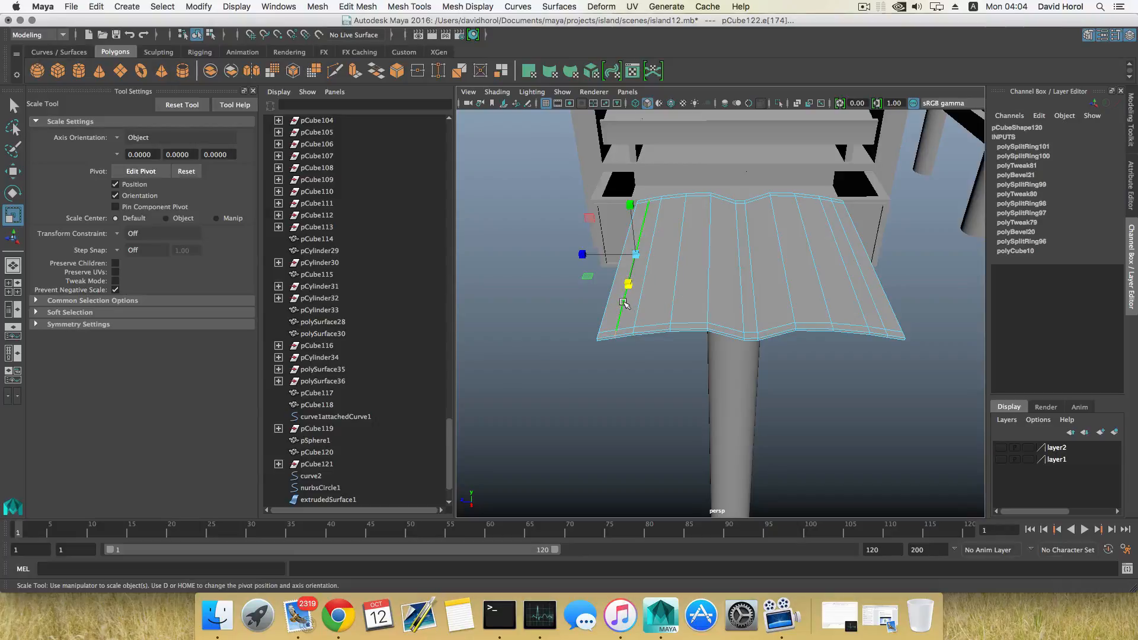
{"action": "left_click_drag", "start_coordinate": [654, 290], "coordinate": [676, 289], "text": "alt"}
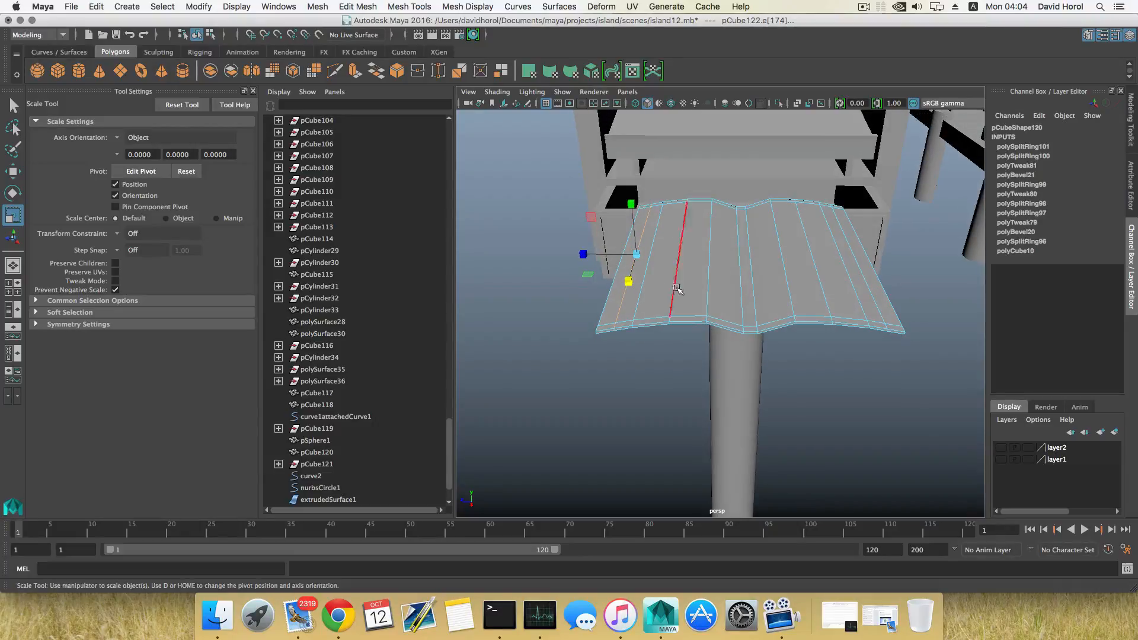
{"action": "right_click_drag", "start_coordinate": [823, 266], "coordinate": [819, 301]}
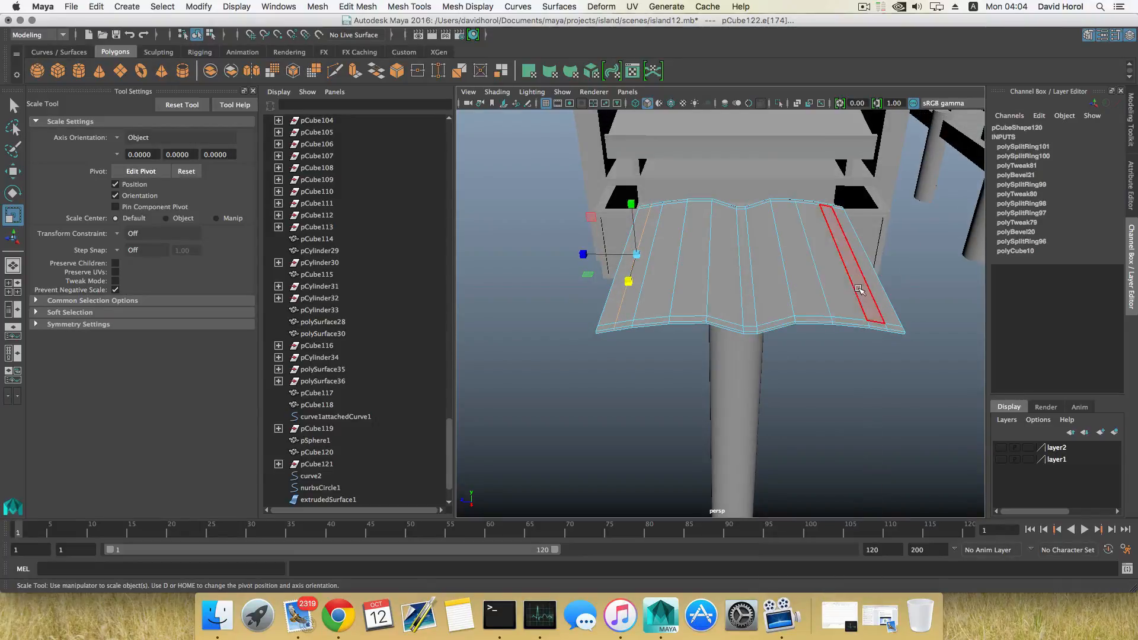
{"action": "left_click", "coordinate": [858, 289]}
{"action": "left_click", "coordinate": [842, 289], "text": "shift"}
{"action": "left_click", "coordinate": [809, 294], "text": "shift"}
{"action": "left_click", "coordinate": [766, 295], "text": "shift"}
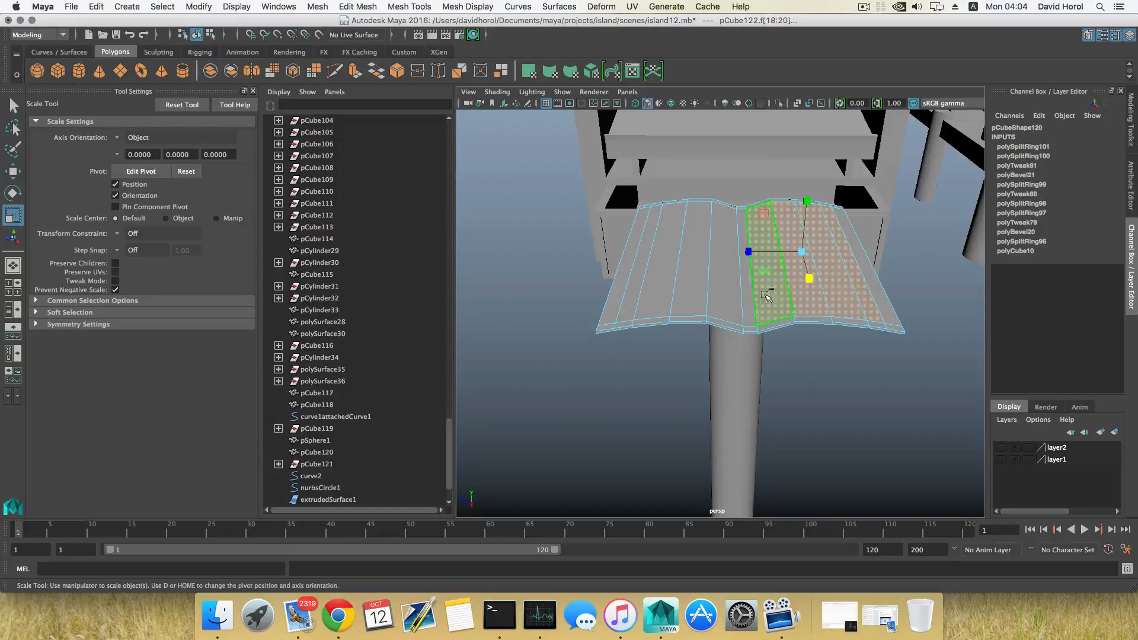
{"action": "left_click", "coordinate": [730, 292], "text": "shift"}
{"action": "left_click", "coordinate": [700, 285], "text": "shift"}
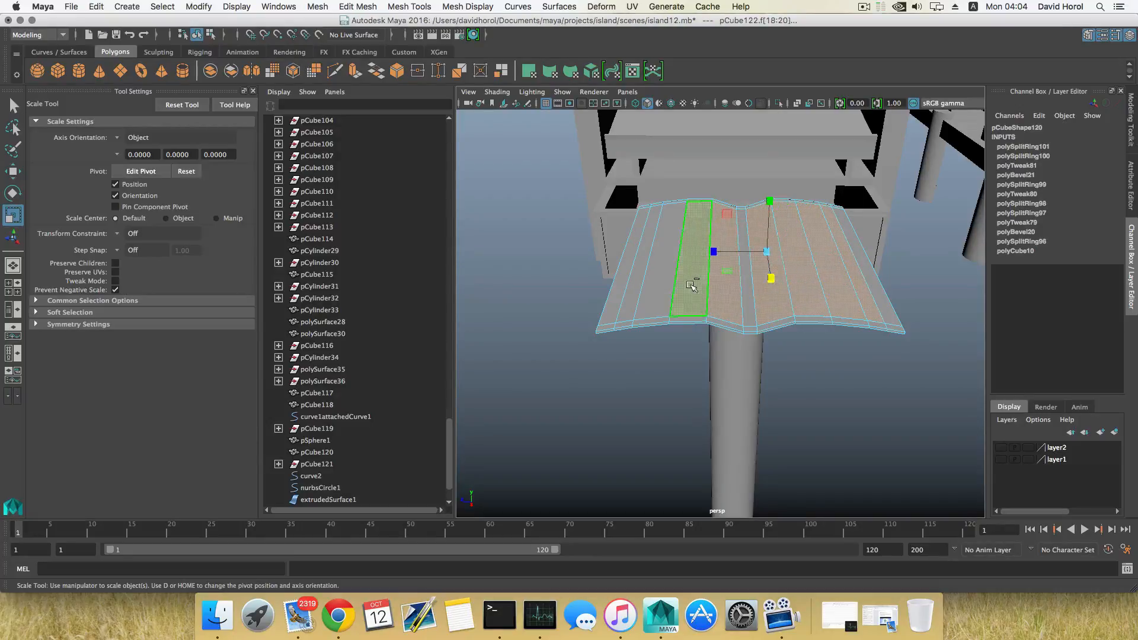
{"action": "left_click", "coordinate": [663, 282], "text": "shift"}
{"action": "left_click", "coordinate": [635, 283], "text": "shift"}
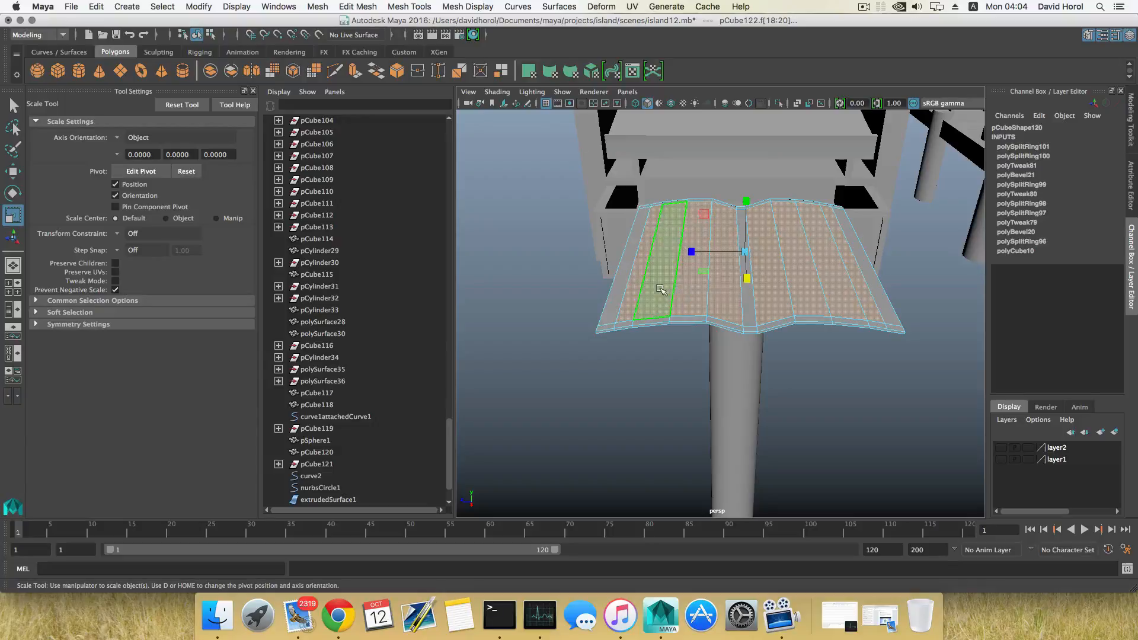
{"action": "middle_click_drag", "start_coordinate": [740, 293], "coordinate": [669, 305], "text": "alt"}
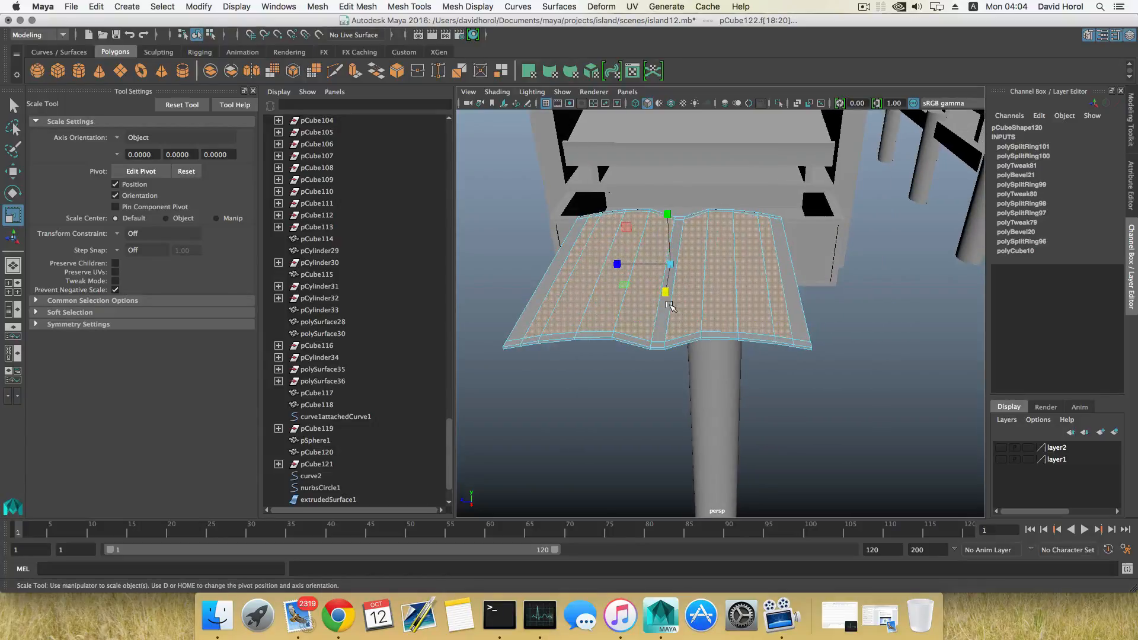
{"action": "left_click", "coordinate": [787, 319], "text": "shift"}
{"action": "key", "text": "F8"}
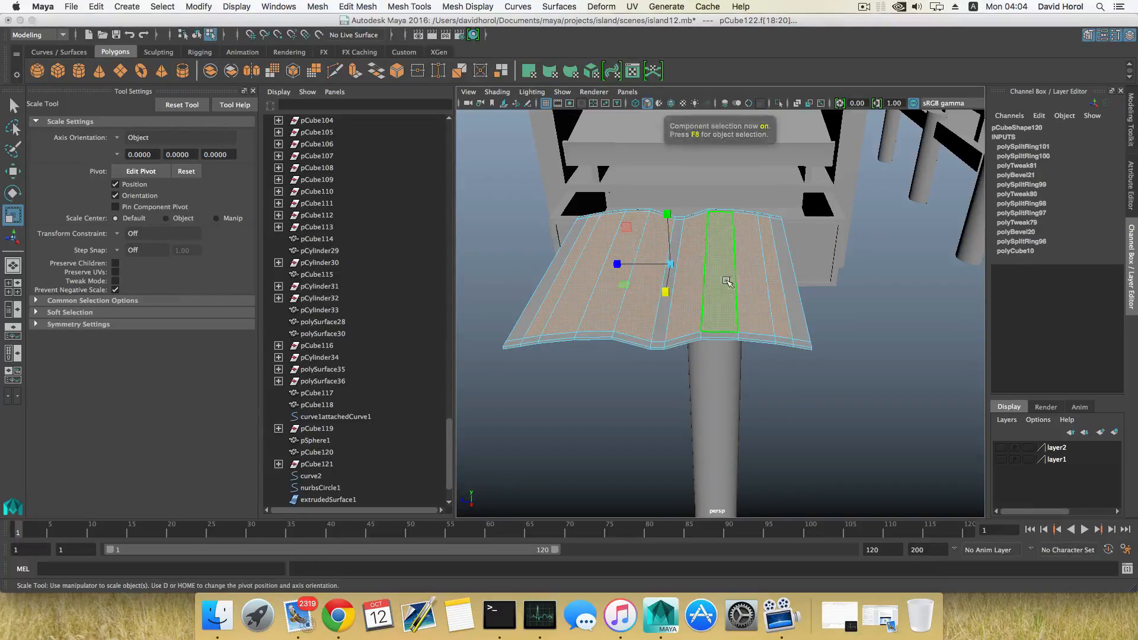
{"action": "right_click", "coordinate": [784, 278]}
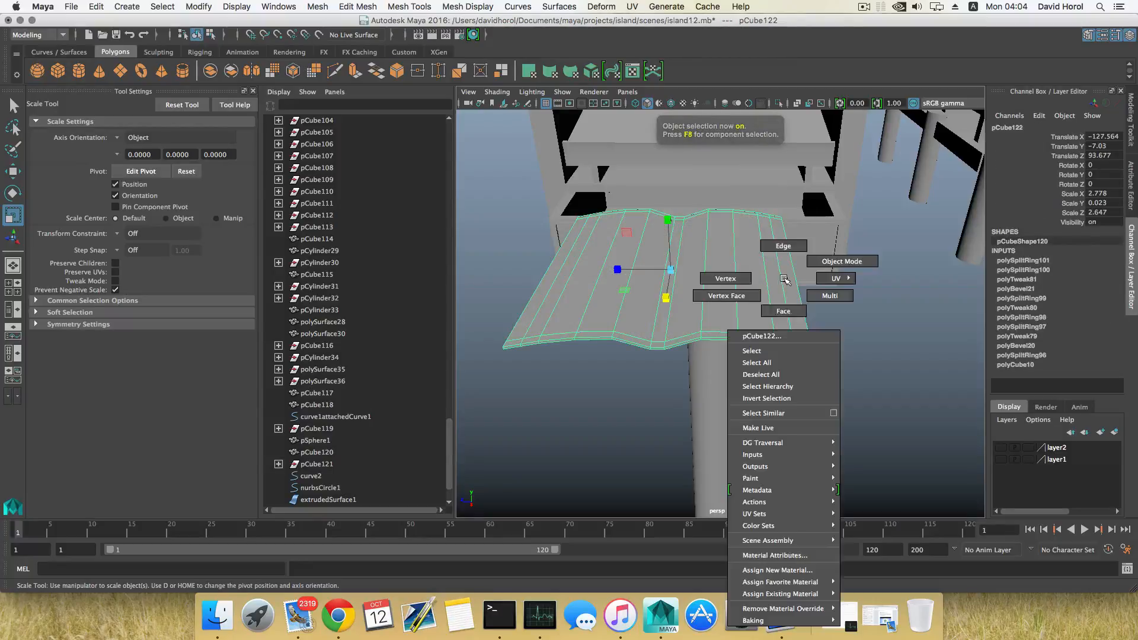
{"action": "left_click", "coordinate": [784, 309]}
{"action": "left_click", "coordinate": [778, 303]}
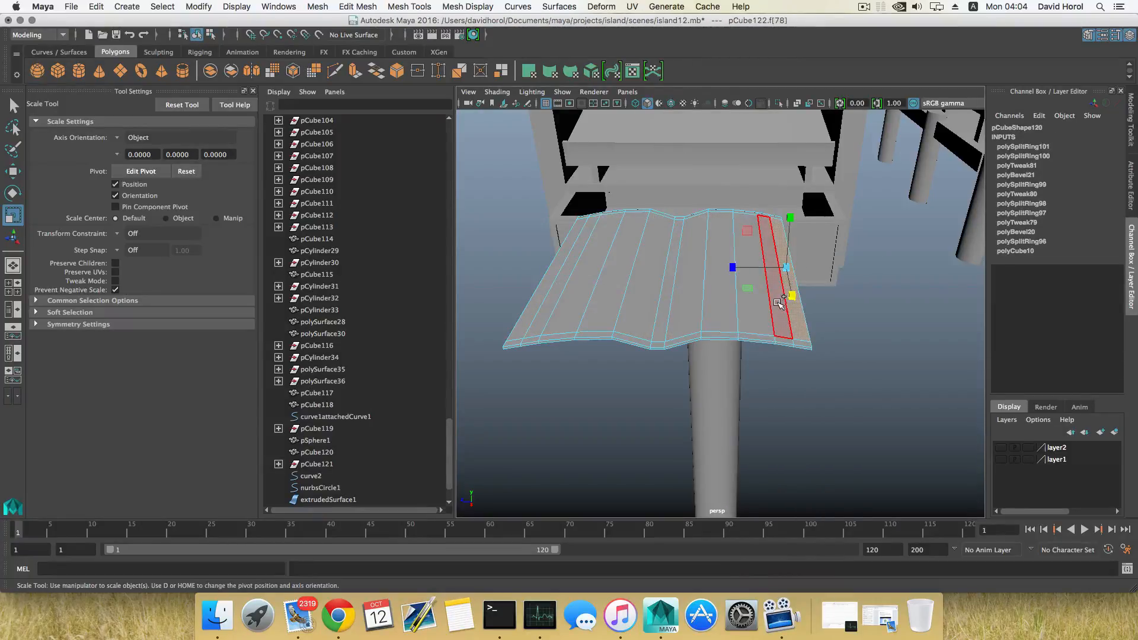
{"action": "left_click", "coordinate": [778, 303], "text": "shift"}
{"action": "key", "text": "F8"}
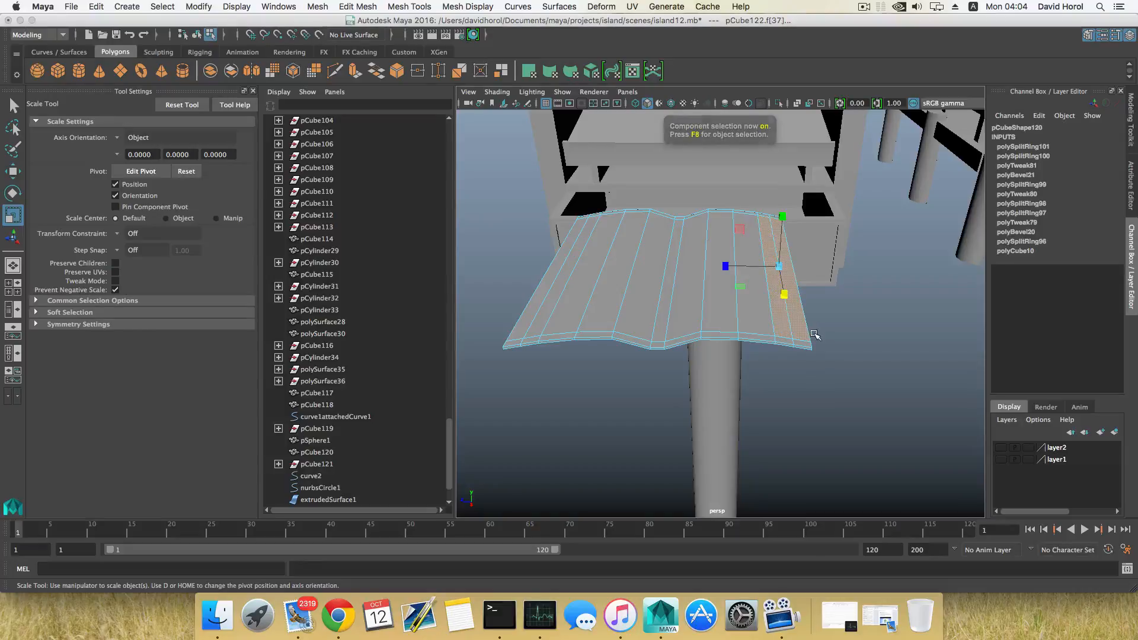
{"action": "key", "text": "F8"}
Slide the outermost edge loop on each half outward, close to the book's outer side edges
{"action": "right_click", "coordinate": [788, 288]}
{"action": "left_click", "coordinate": [788, 258]}
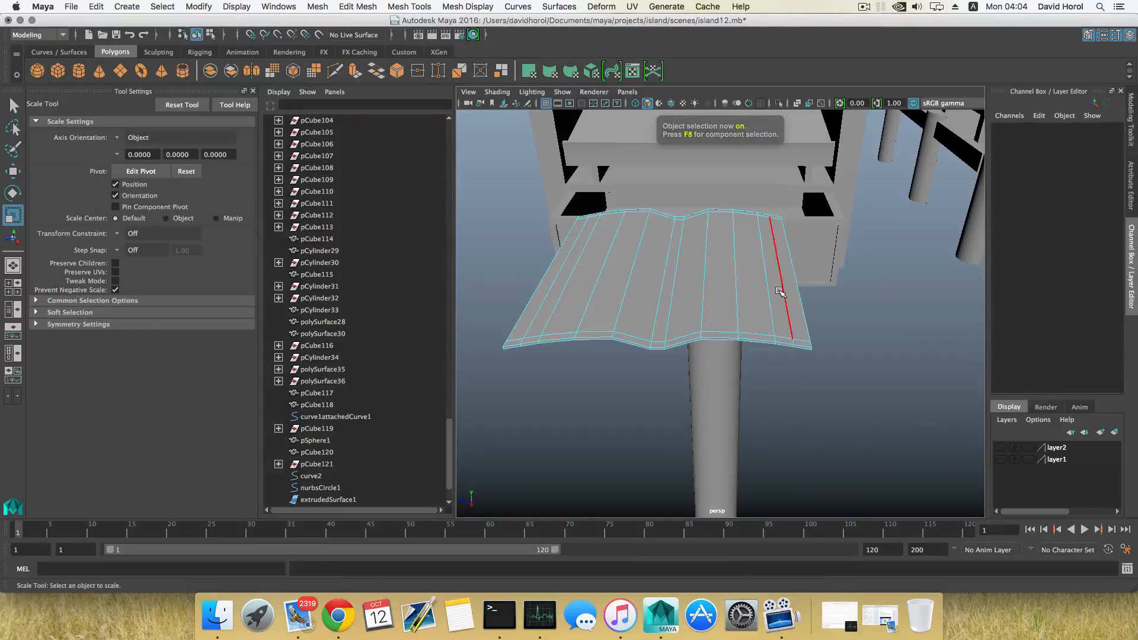
{"action": "left_click", "coordinate": [780, 292]}
{"action": "left_click_drag", "start_coordinate": [780, 292], "coordinate": [767, 304], "text": "alt"}
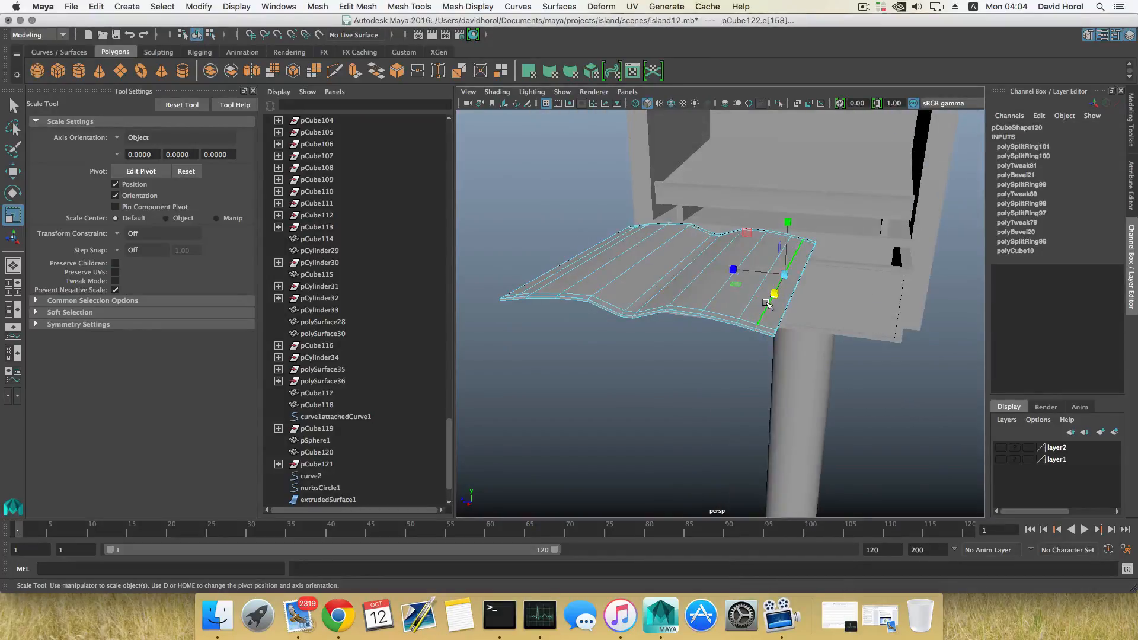
{"action": "right_click_drag", "start_coordinate": [766, 303], "coordinate": [751, 395], "text": "shift"}
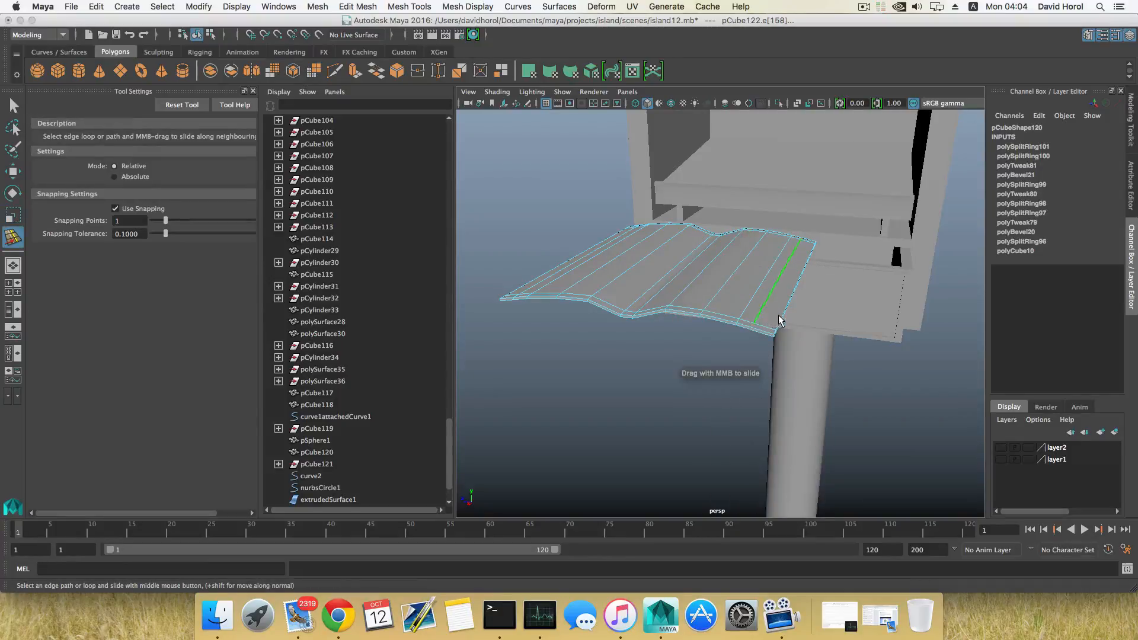
{"action": "mouse_move", "coordinate": [711, 323]}
{"action": "left_mouse_down", "text": "alt"}
{"action": "mouse_move", "coordinate": [685, 330]}
{"action": "mouse_move", "coordinate": [687, 344]}
{"action": "mouse_move", "coordinate": [708, 312]}
{"action": "left_mouse_up", "text": "alt"}
{"action": "left_click", "coordinate": [703, 312]}
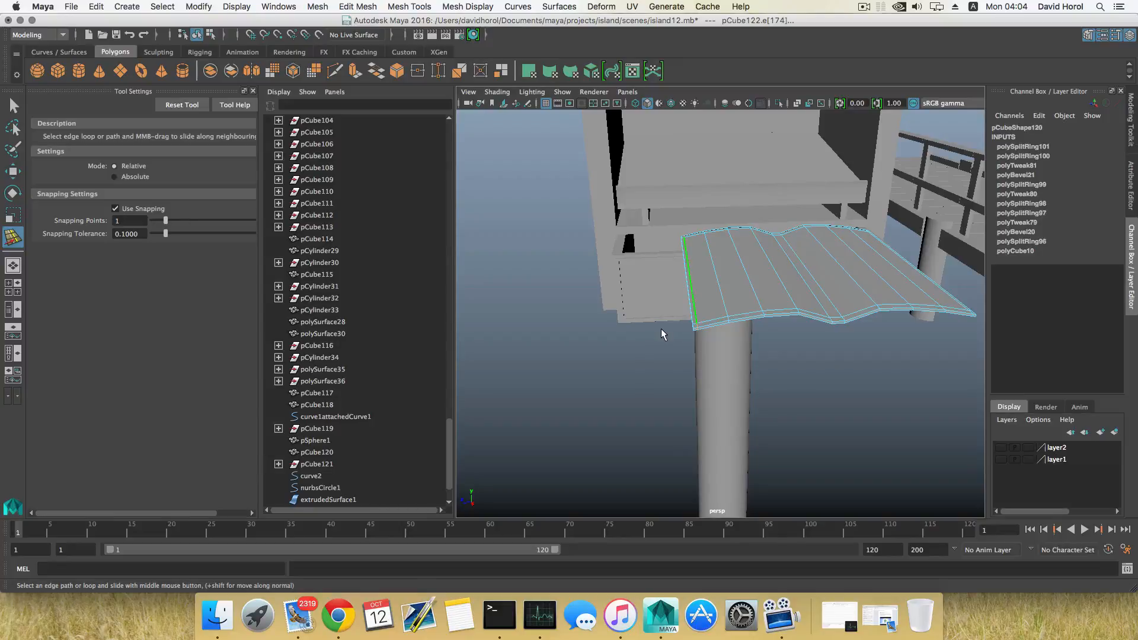
Extrude the inset top faces of both halves, leaving out the centre strip and the borders, with a Local Translate Z of about 0.1
{"action": "left_click_drag", "start_coordinate": [661, 330], "coordinate": [729, 358], "text": "alt"}
{"action": "right_click_drag", "start_coordinate": [791, 287], "coordinate": [797, 323]}
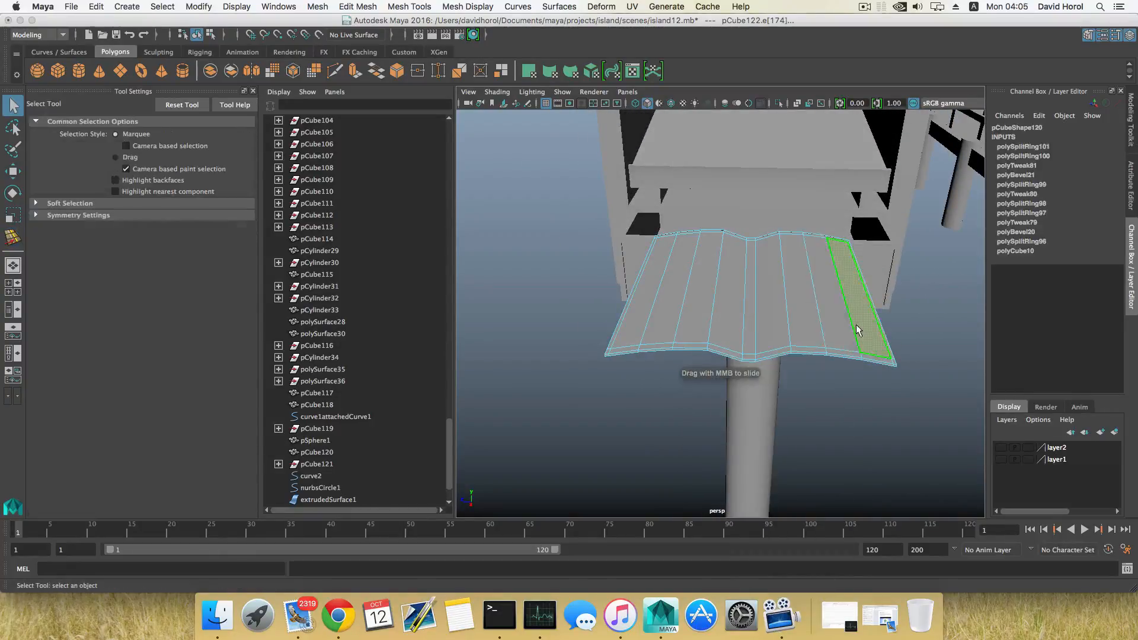
{"action": "left_click", "coordinate": [830, 330], "text": "shift"}
{"action": "left_click", "coordinate": [804, 327], "text": "shift"}
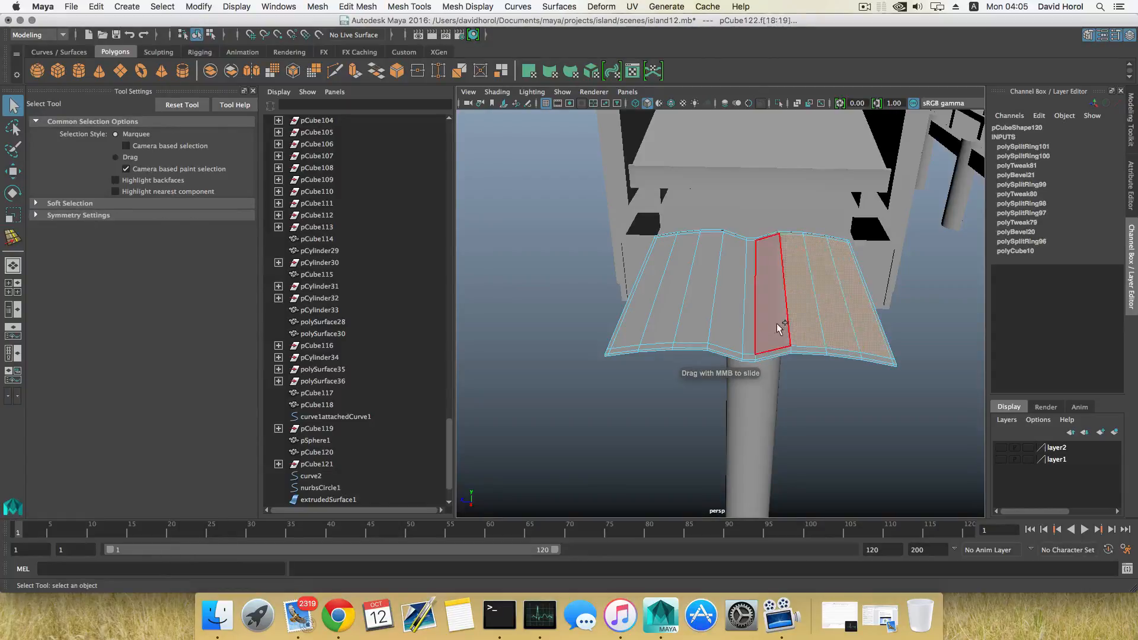
{"action": "left_click", "coordinate": [775, 323], "text": "shift"}
{"action": "left_click", "coordinate": [731, 323], "text": "shift"}
{"action": "left_click", "coordinate": [705, 317], "text": "shift"}
{"action": "left_click", "coordinate": [654, 319], "text": "shift"}
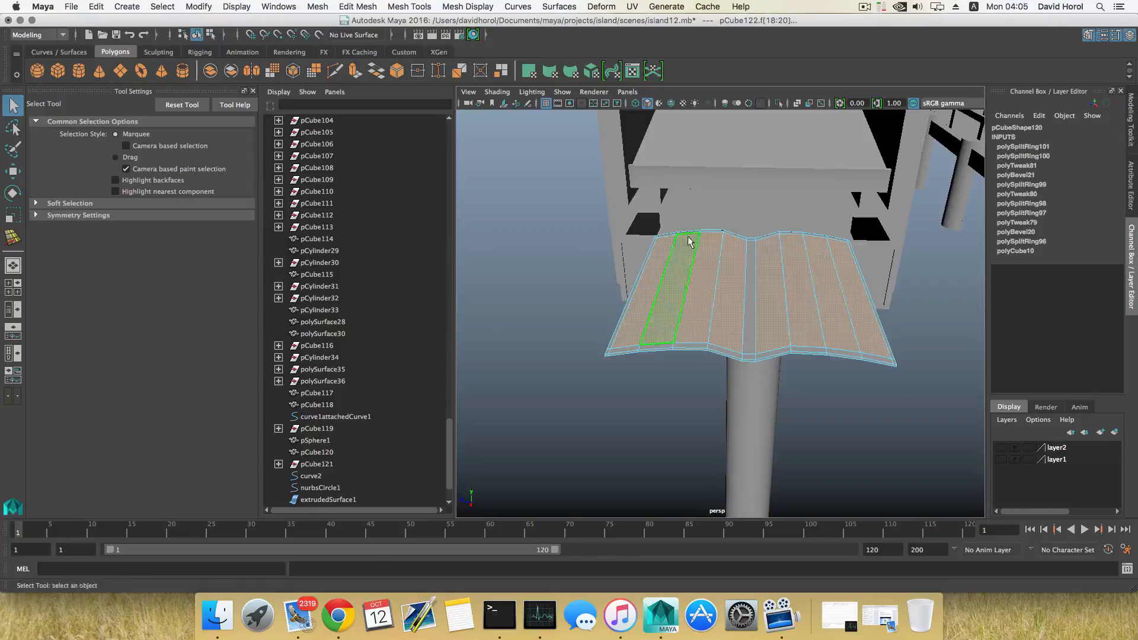
{"action": "key", "text": "ctrl+e"}
{"action": "left_click_drag", "start_coordinate": [837, 246], "coordinate": [836, 237]}
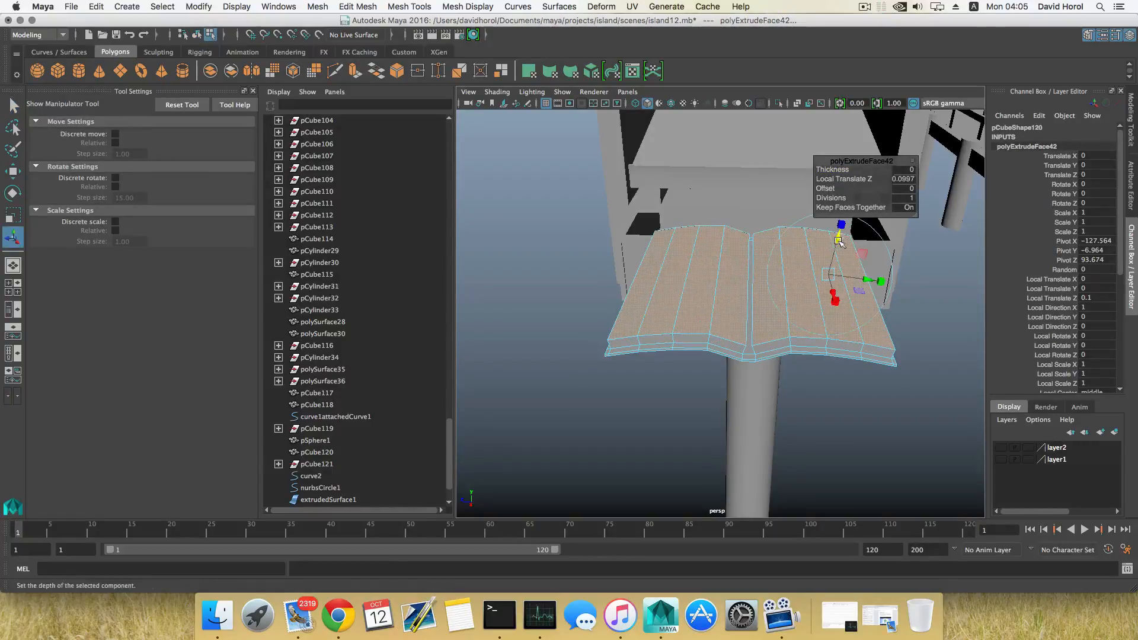
{"action": "left_click_drag", "start_coordinate": [809, 275], "coordinate": [808, 255], "text": "alt"}
{"action": "right_click_drag", "start_coordinate": [745, 272], "coordinate": [804, 282], "text": "alt"}
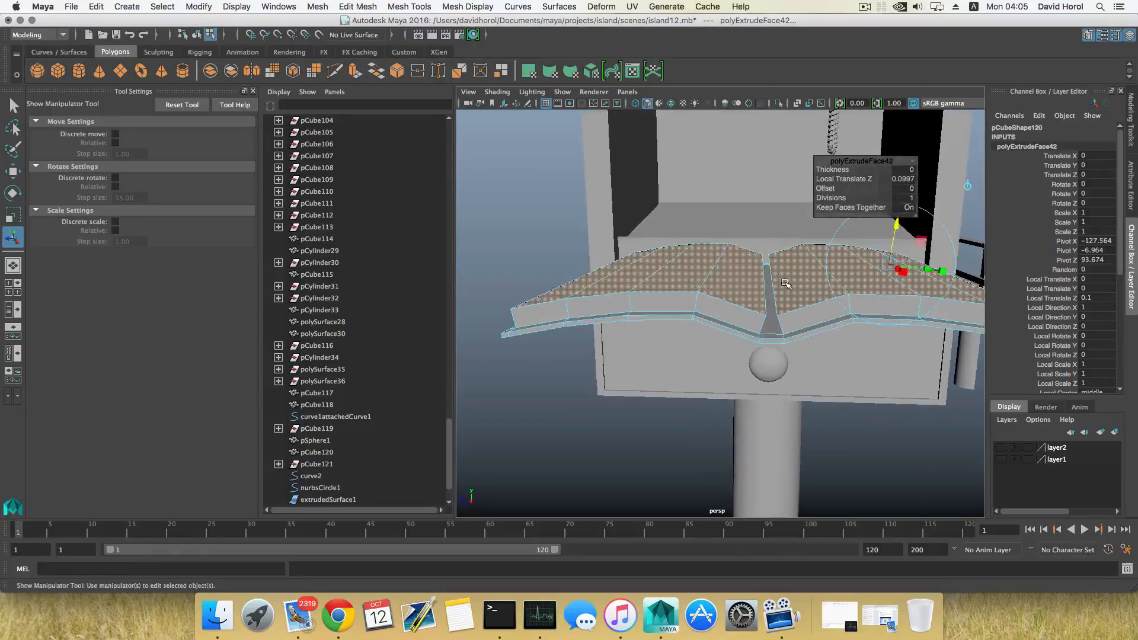
{"action": "left_click_drag", "start_coordinate": [787, 283], "coordinate": [743, 272], "text": "alt"}
Insert a horizontal edge loop around the side walls of each extruded page block
{"action": "key", "text": "F8"}
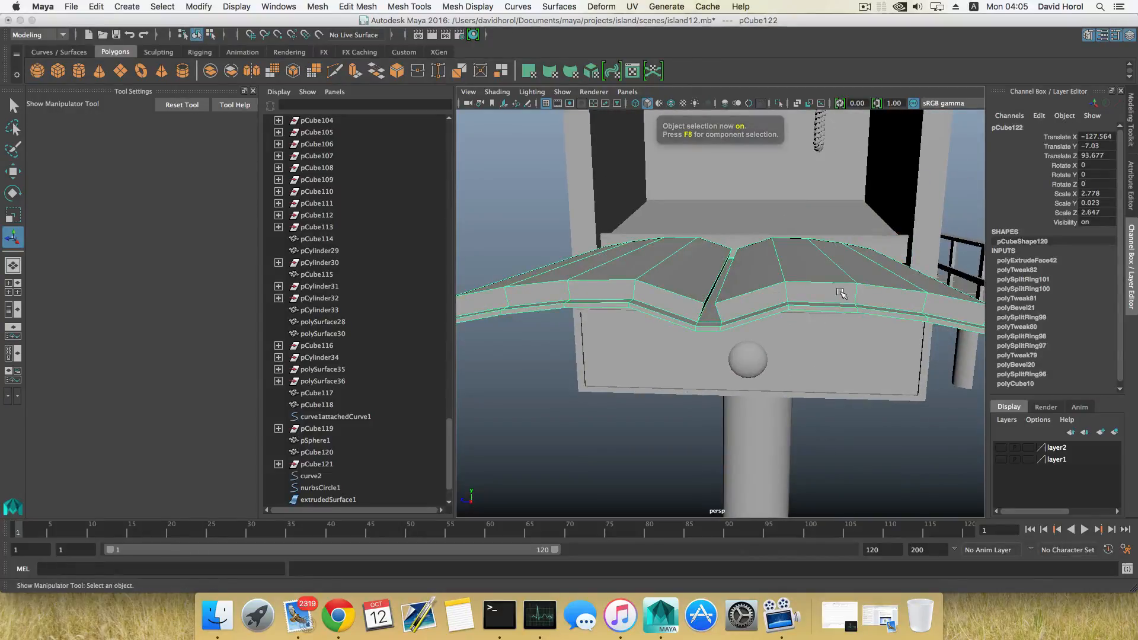
{"action": "right_click_drag", "start_coordinate": [841, 292], "coordinate": [823, 325]}
{"action": "left_click", "coordinate": [855, 293]}
{"action": "right_click", "coordinate": [855, 293], "text": "ctrl"}
{"action": "left_click", "coordinate": [634, 290]}
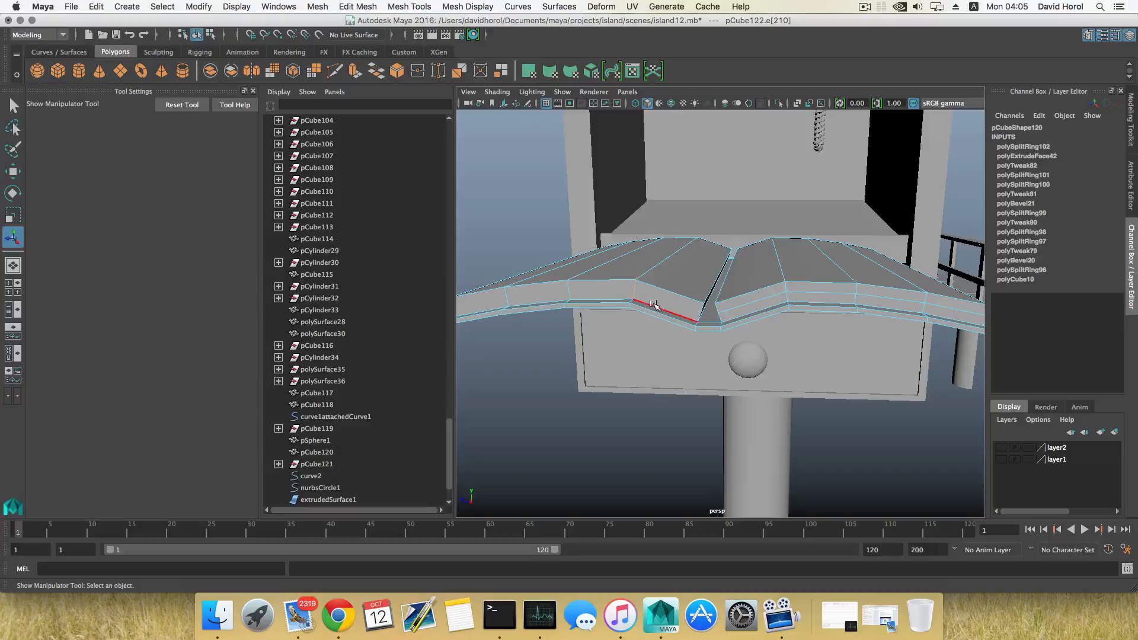
{"action": "key", "text": "g"}
Bridge the facing upper inner faces of the two page blocks across the spine gap, using a linear path and 0 divisions
{"action": "left_click_drag", "start_coordinate": [680, 304], "coordinate": [737, 261], "text": "alt"}
{"action": "right_click_drag", "start_coordinate": [736, 261], "coordinate": [742, 272]}
{"action": "left_click", "coordinate": [743, 272]}
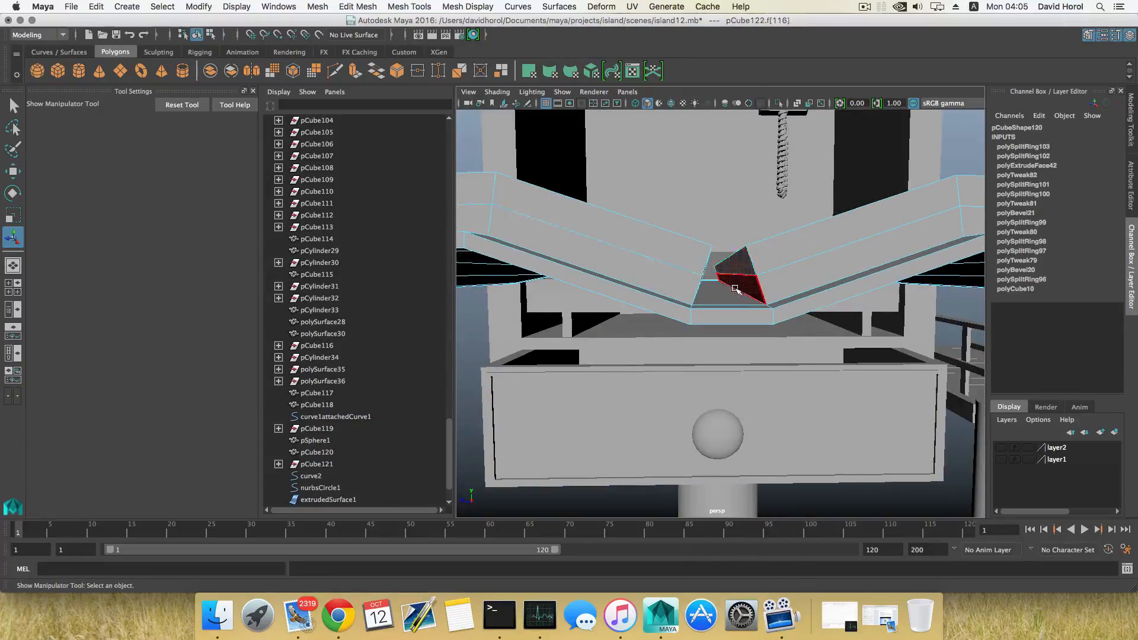
{"action": "left_click_drag", "start_coordinate": [740, 288], "coordinate": [709, 310], "text": "alt"}
{"action": "left_click", "coordinate": [680, 283], "text": "shift"}
{"action": "left_click", "coordinate": [359, 6]}
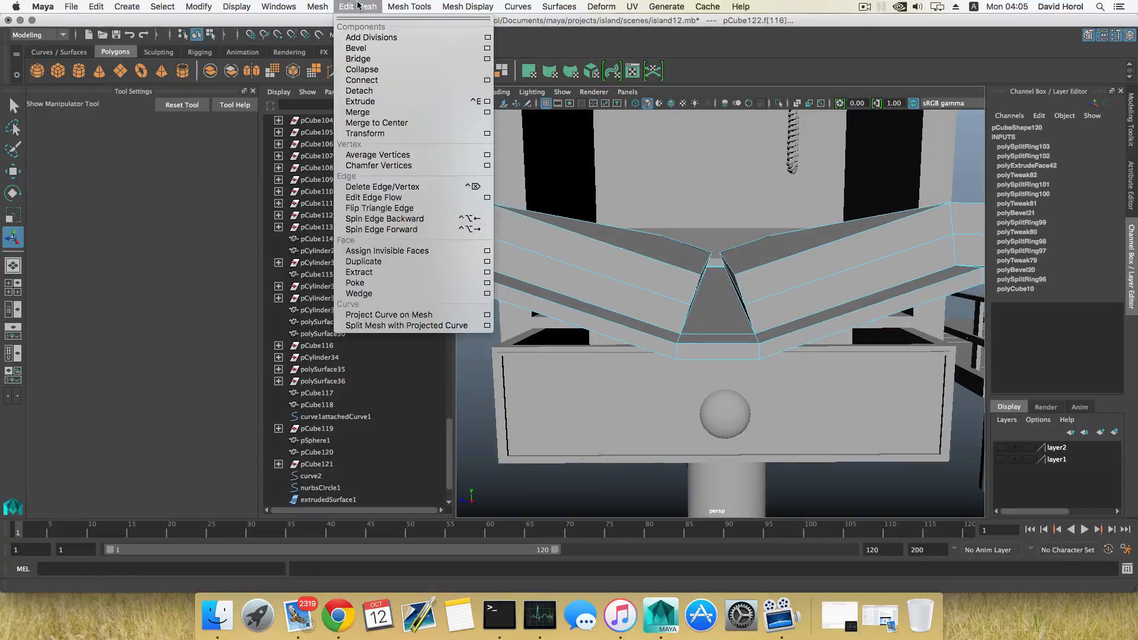
{"action": "left_click", "coordinate": [488, 59]}
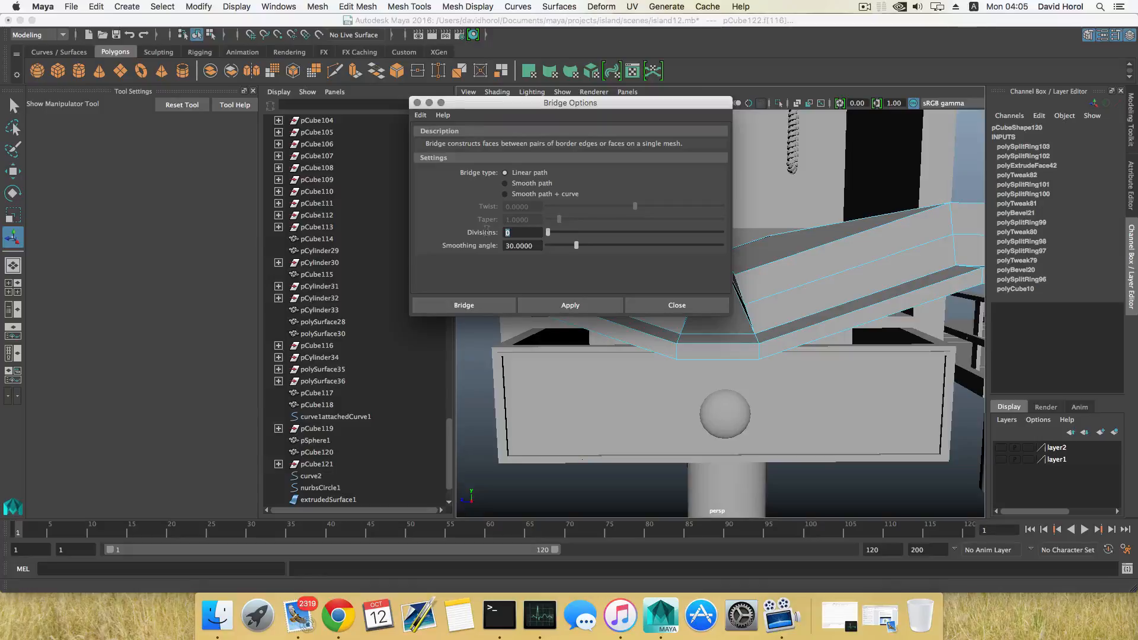
{"action": "left_click", "coordinate": [582, 304]}
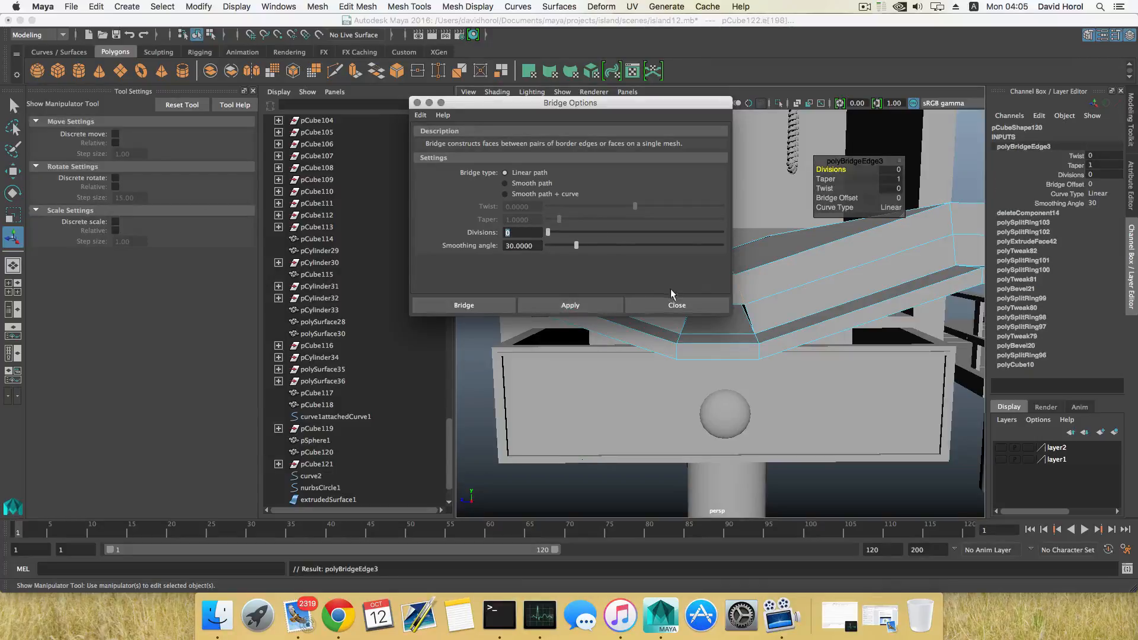
{"action": "left_click", "coordinate": [670, 307]}
Raise the top page faces on both halves slightly, to about -6.79 in Y, to thicken the page blocks
{"action": "left_click_drag", "start_coordinate": [673, 310], "coordinate": [729, 286], "text": "alt"}
{"action": "right_click_drag", "start_coordinate": [730, 287], "coordinate": [730, 319]}
{"action": "left_click", "coordinate": [800, 316]}
{"action": "left_click", "coordinate": [781, 315], "text": "shift"}
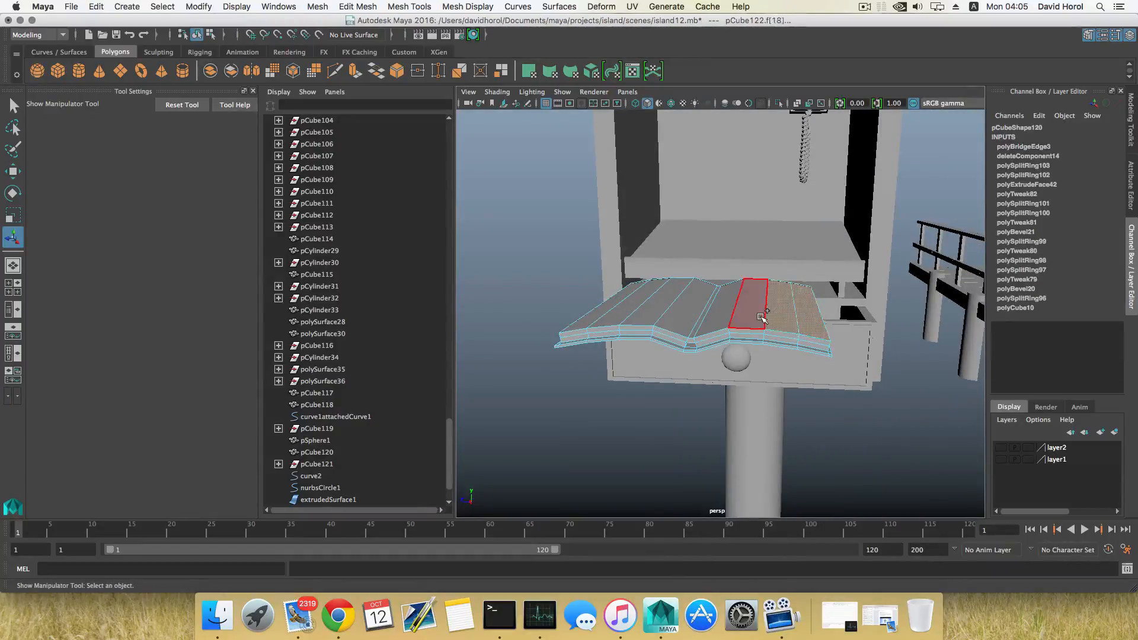
{"action": "left_click", "coordinate": [759, 315], "text": "shift"}
{"action": "left_click", "coordinate": [723, 312], "text": "shift"}
{"action": "left_click", "coordinate": [702, 317], "text": "shift"}
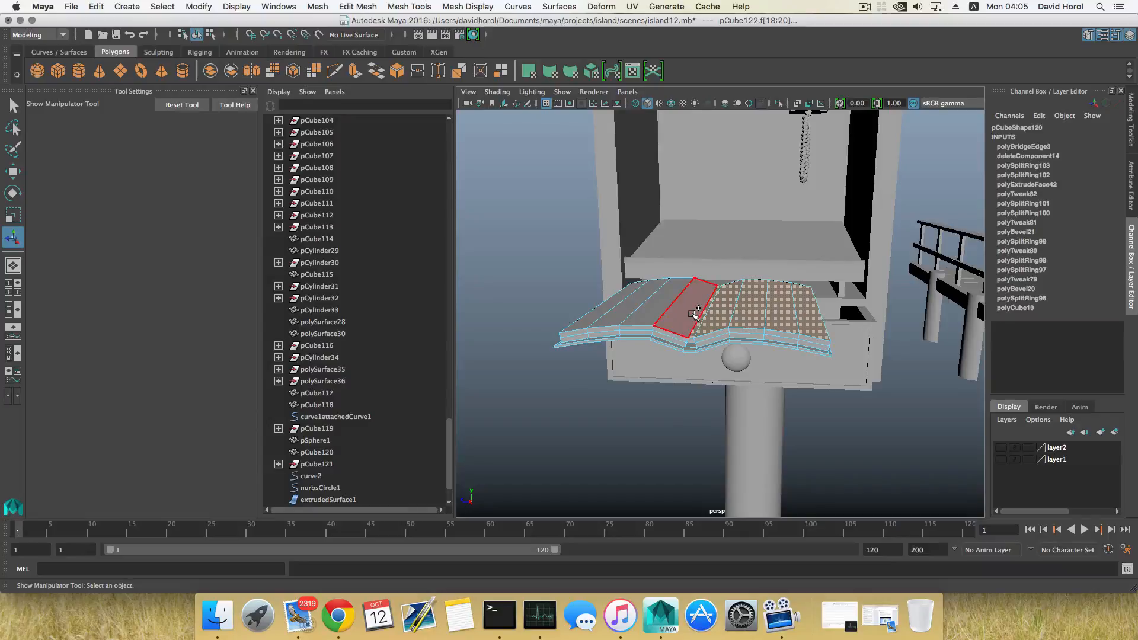
{"action": "left_click", "coordinate": [675, 306], "text": "shift"}
{"action": "left_click", "coordinate": [645, 304], "text": "shift"}
{"action": "left_click", "coordinate": [612, 301], "text": "shift"}
{"action": "left_click", "coordinate": [613, 301], "text": "shift"}
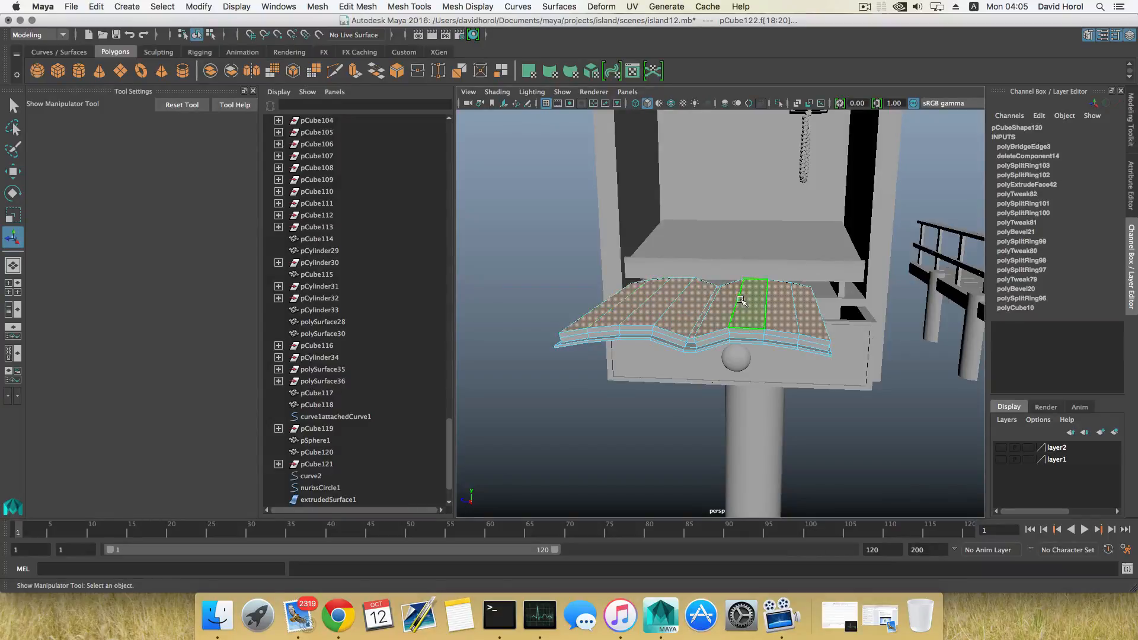
{"action": "key", "text": "w"}
{"action": "left_click_drag", "start_coordinate": [710, 244], "coordinate": [709, 238]}
{"action": "key", "text": "F8"}
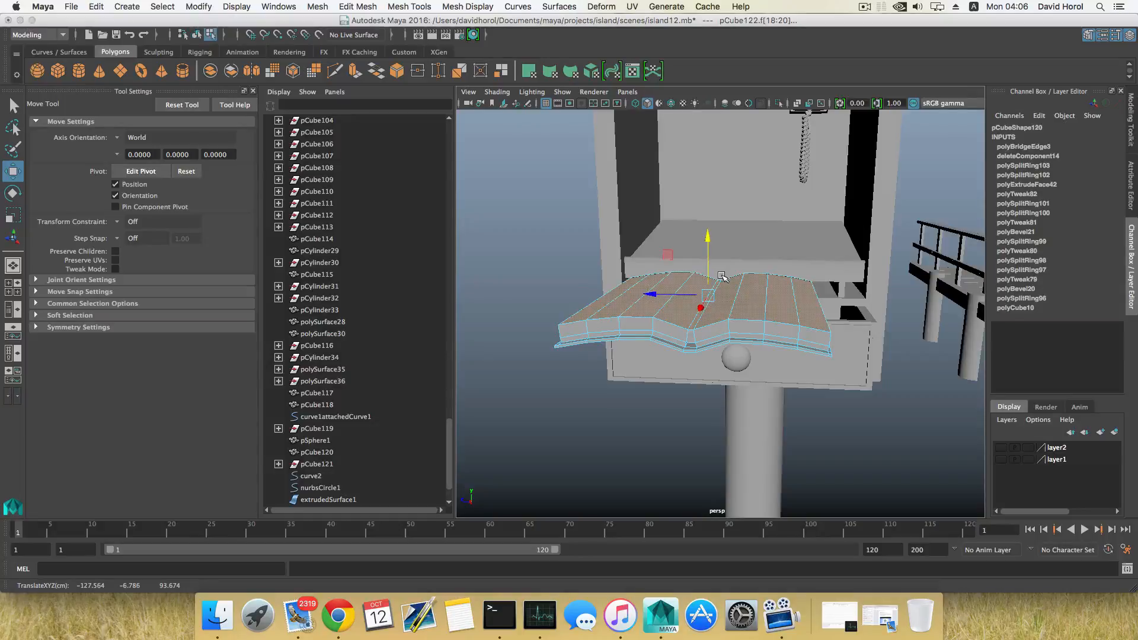
Rotate the whole book object to -15 degrees about Z
{"action": "left_click_drag", "start_coordinate": [724, 305], "coordinate": [669, 308], "text": "alt"}
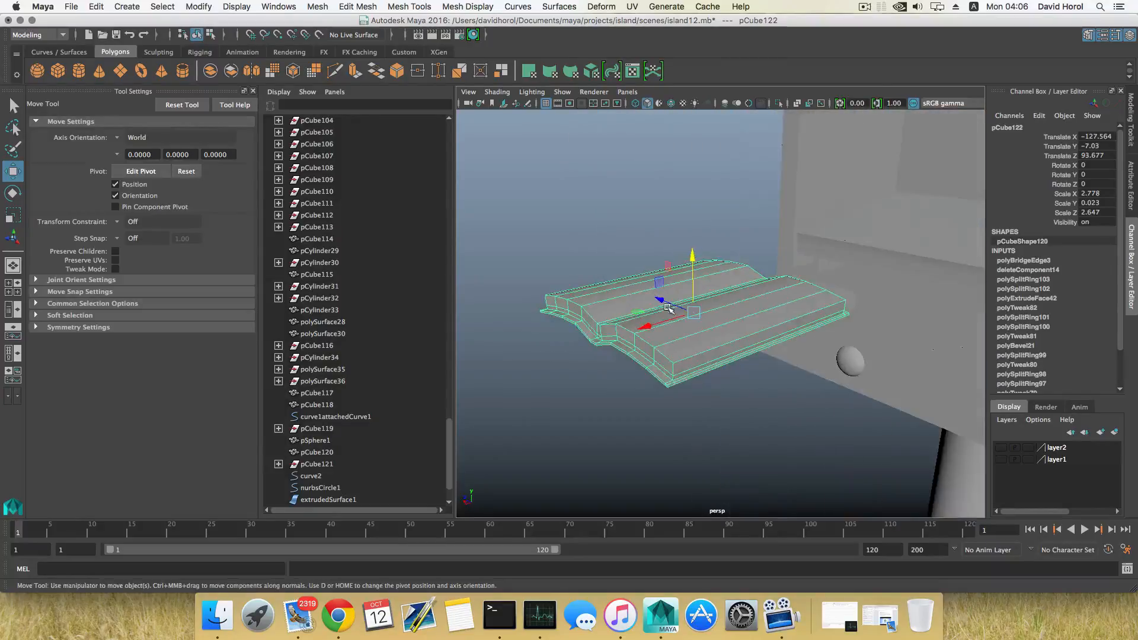
{"action": "key", "text": "e"}
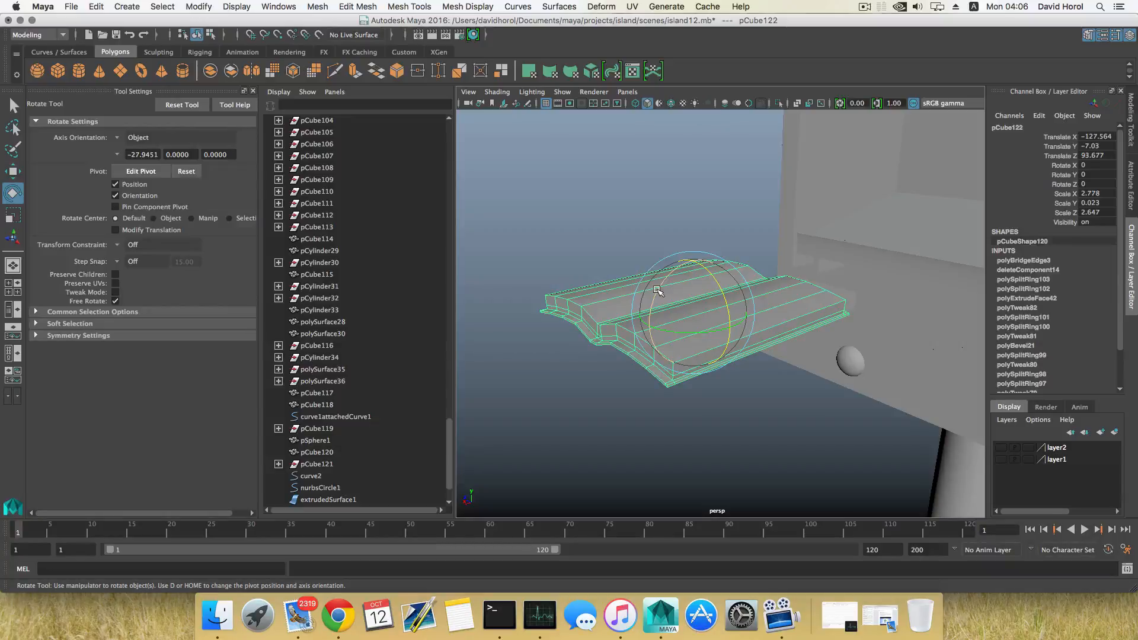
{"action": "left_click_drag", "start_coordinate": [657, 291], "coordinate": [659, 304]}
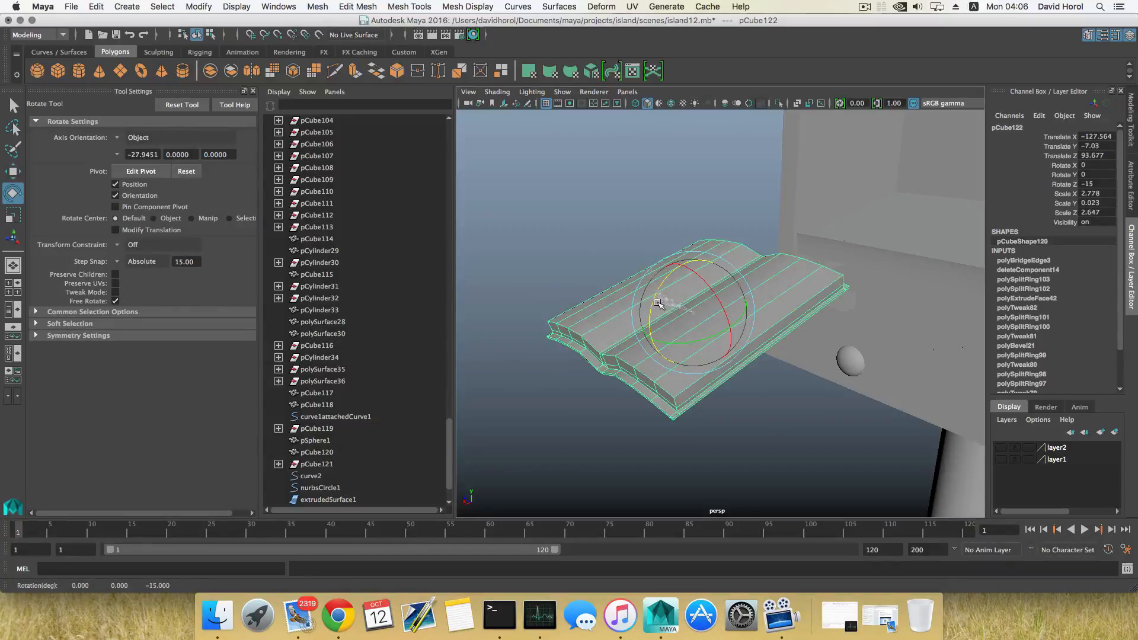
Move the book onto the shelf inside the phone booth, to about -134.3 in X and -6.75 in Y
{"action": "scroll", "coordinate": [657, 303], "scroll_direction": "down", "scroll_amount": 5}
{"action": "key", "text": "w"}
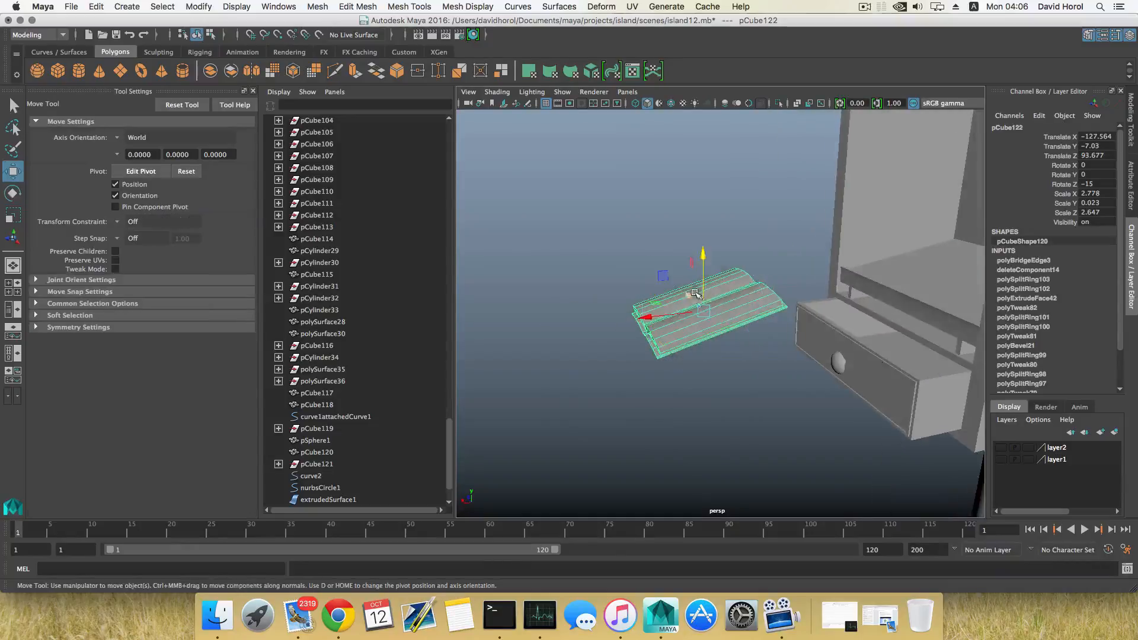
{"action": "left_click_drag", "start_coordinate": [665, 314], "coordinate": [889, 288]}
{"action": "middle_click_drag", "start_coordinate": [790, 269], "coordinate": [724, 340], "text": "alt"}
{"action": "left_click_drag", "start_coordinate": [724, 341], "coordinate": [766, 330], "text": "alt"}
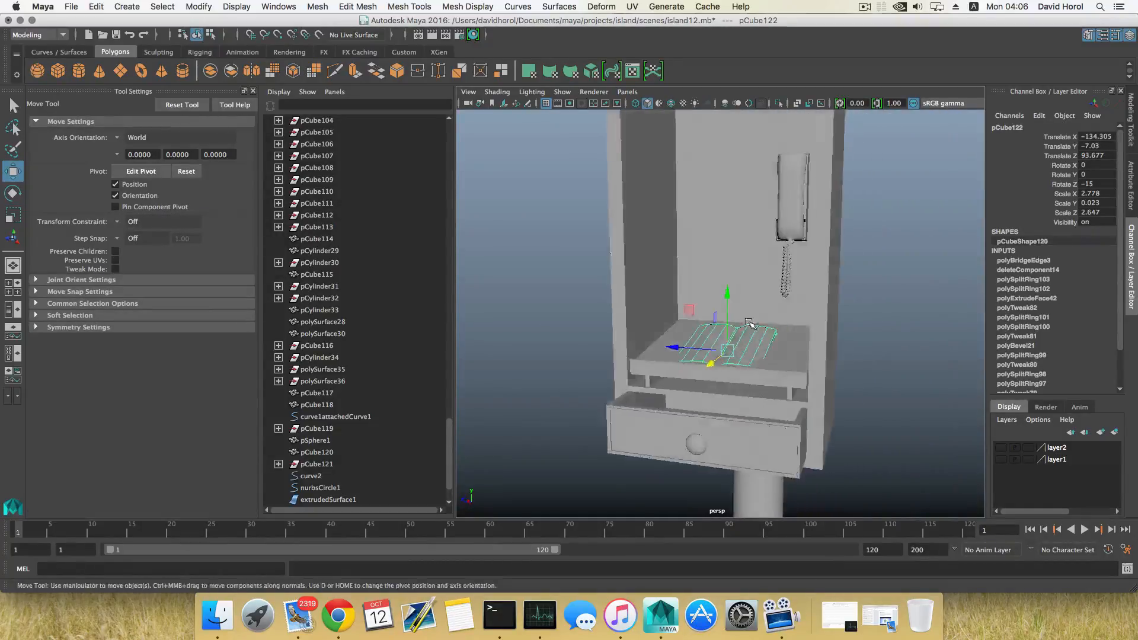
{"action": "right_click_drag", "start_coordinate": [767, 330], "coordinate": [808, 367], "text": "alt"}
{"action": "middle_click_drag", "start_coordinate": [808, 367], "coordinate": [808, 352], "text": "alt"}
{"action": "left_click_drag", "start_coordinate": [734, 314], "coordinate": [734, 297]}
Isolate the book and the sloping shelf in the viewport
{"action": "left_click", "coordinate": [856, 370], "text": "shift"}
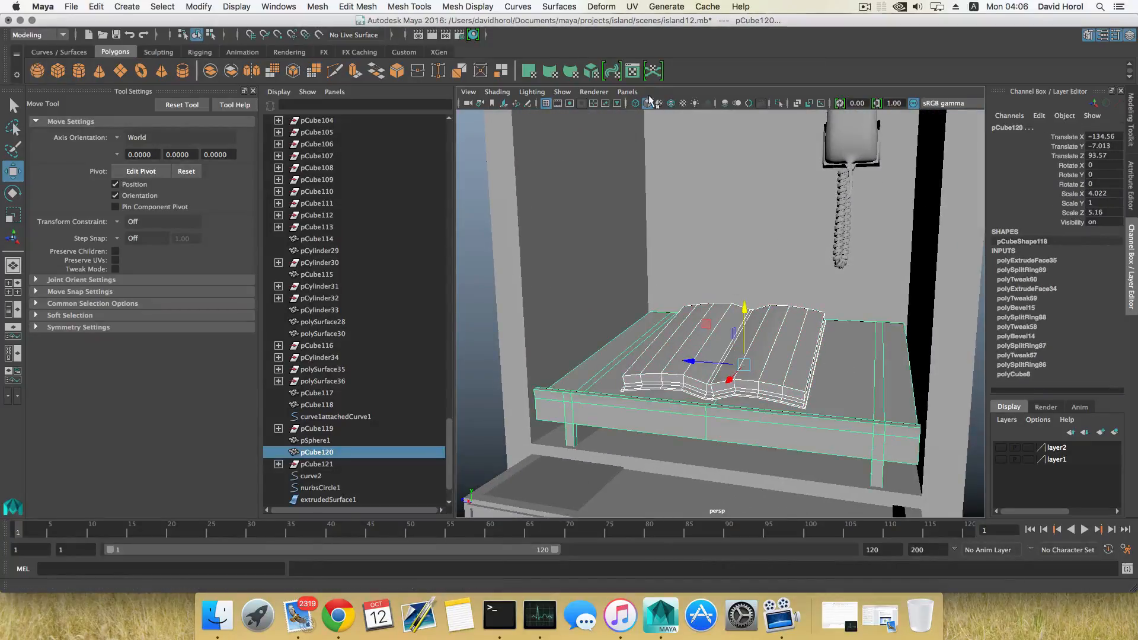
{"action": "left_click", "coordinate": [778, 104]}
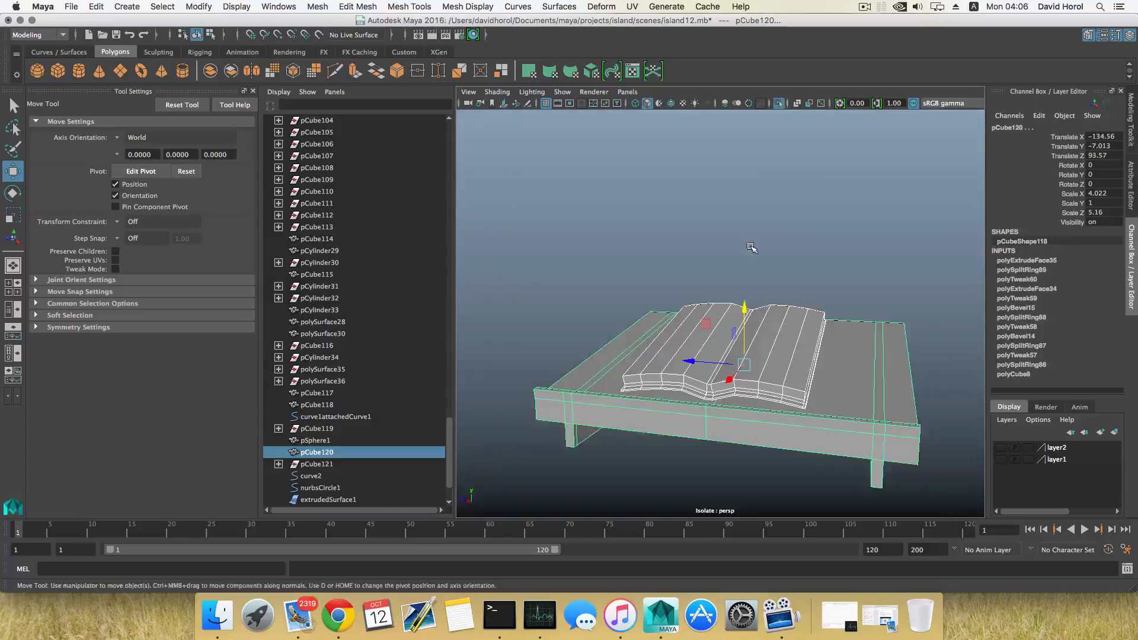
{"action": "left_click_drag", "start_coordinate": [751, 246], "coordinate": [716, 249], "text": "alt"}
{"action": "scroll", "coordinate": [739, 243], "scroll_direction": "down", "scroll_amount": 5}
{"action": "middle_click_drag", "start_coordinate": [739, 244], "coordinate": [442, 171], "text": "alt"}
{"action": "left_click_drag", "start_coordinate": [669, 254], "coordinate": [598, 242], "text": "alt"}
{"action": "middle_click_drag", "start_coordinate": [685, 254], "coordinate": [609, 223], "text": "alt"}
{"action": "right_click_drag", "start_coordinate": [609, 223], "coordinate": [681, 247], "text": "alt"}
{"action": "middle_click_drag", "start_coordinate": [681, 247], "coordinate": [818, 319], "text": "alt"}
Rotate the book to about -9.7 degrees in Z and lower it to about -6.88 in Y onto the shelf's slope
{"action": "key", "text": "e"}
{"action": "left_click", "coordinate": [773, 240]}
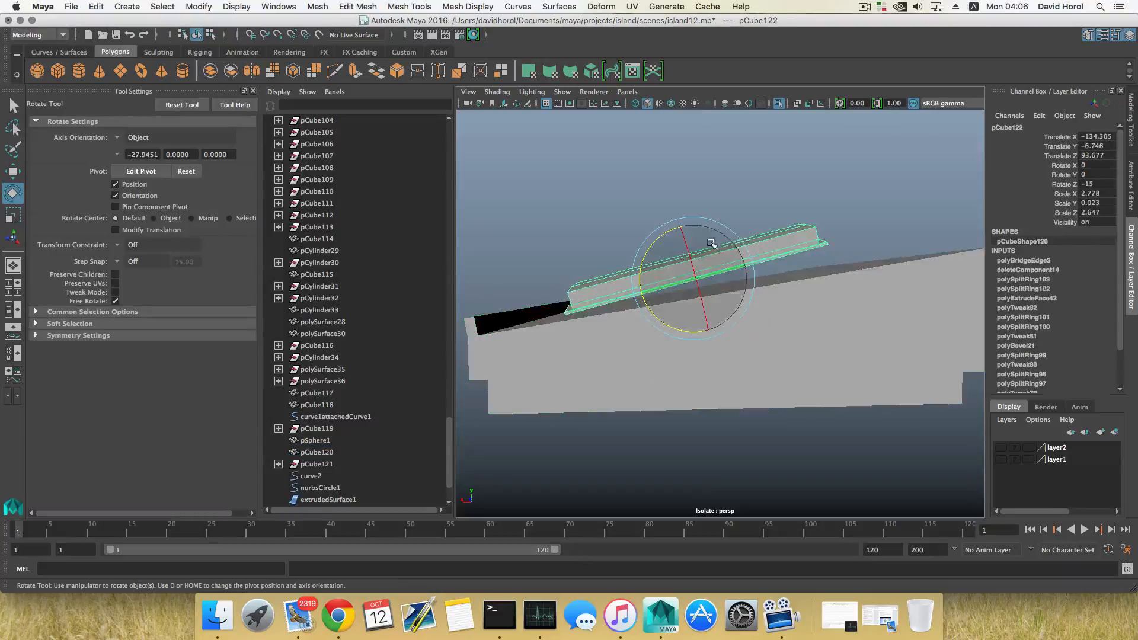
{"action": "left_click_drag", "start_coordinate": [661, 237], "coordinate": [696, 235]}
{"action": "key", "text": "w"}
{"action": "key", "text": "e"}
{"action": "key", "text": "w"}
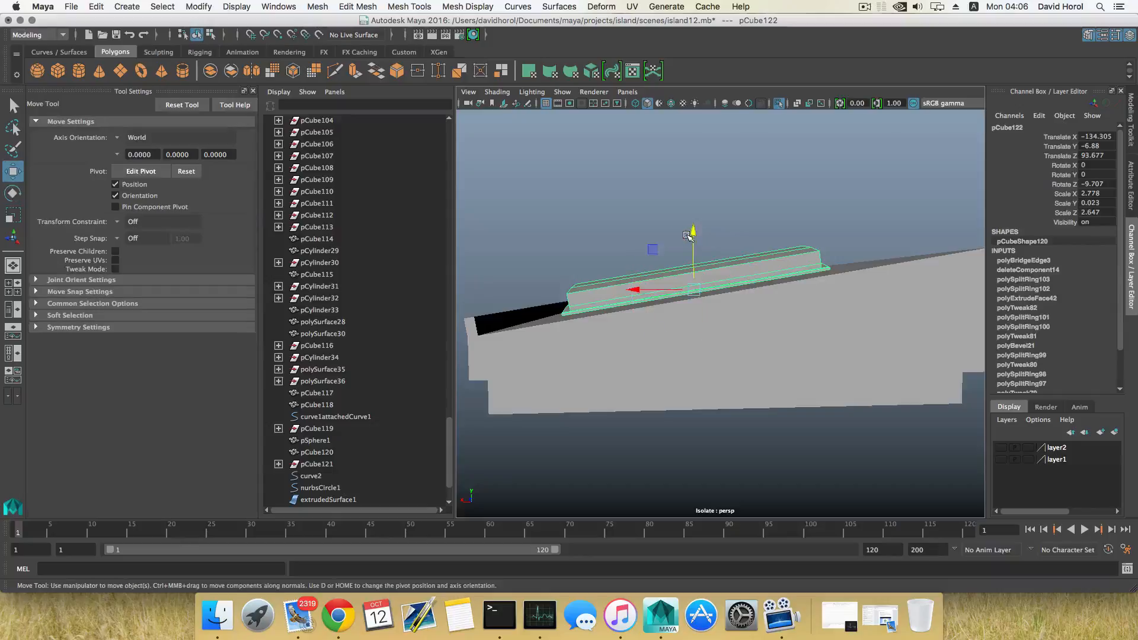
{"action": "mouse_move", "coordinate": [692, 232]}
{"action": "left_mouse_down"}
{"action": "mouse_move", "coordinate": [664, 245]}
{"action": "mouse_move", "coordinate": [680, 253]}
{"action": "mouse_move", "coordinate": [602, 247]}
{"action": "mouse_move", "coordinate": [674, 237]}
{"action": "mouse_move", "coordinate": [667, 265]}
{"action": "mouse_move", "coordinate": [623, 287]}
{"action": "mouse_move", "coordinate": [616, 260]}
{"action": "mouse_move", "coordinate": [647, 239]}
{"action": "mouse_move", "coordinate": [628, 238]}
{"action": "mouse_move", "coordinate": [691, 236]}
{"action": "left_mouse_up"}
Scale the book up to about 3.46, 0.029 and 3.30 in X, Y and Z, and reposition it to about -134.49 in X and 94.10 in Z
{"action": "key", "text": "r"}
{"action": "key", "text": "w"}
{"action": "right_click_drag", "start_coordinate": [691, 236], "coordinate": [860, 274], "text": "alt"}
{"action": "middle_click_drag", "start_coordinate": [793, 252], "coordinate": [739, 290], "text": "alt"}
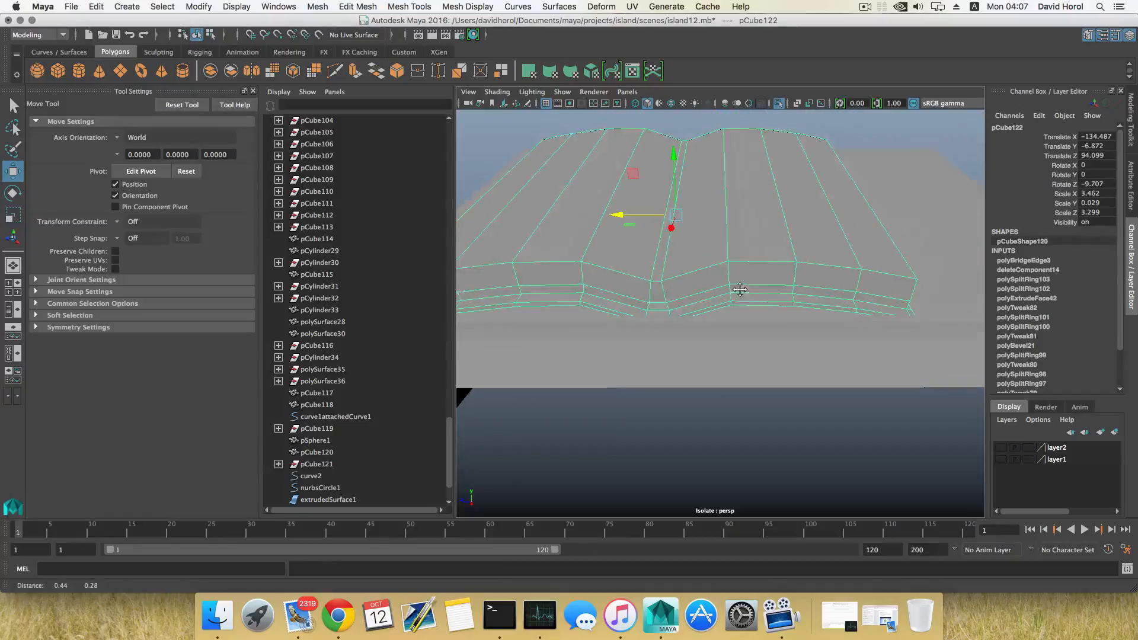
{"action": "left_click_drag", "start_coordinate": [739, 290], "coordinate": [750, 238], "text": "alt"}
{"action": "right_click_drag", "start_coordinate": [753, 234], "coordinate": [750, 265]}
{"action": "left_click", "coordinate": [794, 265]}
{"action": "left_click", "coordinate": [794, 265], "text": "shift"}
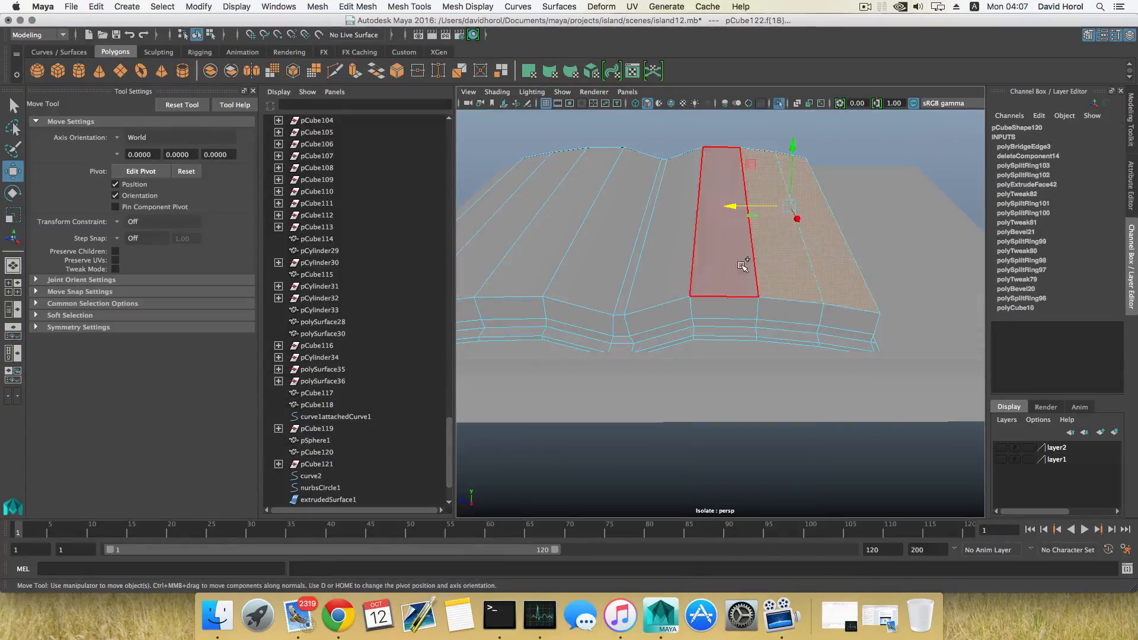
{"action": "left_click", "coordinate": [744, 265], "text": "shift"}
{"action": "left_click", "coordinate": [691, 266], "text": "shift"}
{"action": "middle_click_drag", "start_coordinate": [664, 253], "coordinate": [703, 243], "text": "alt"}
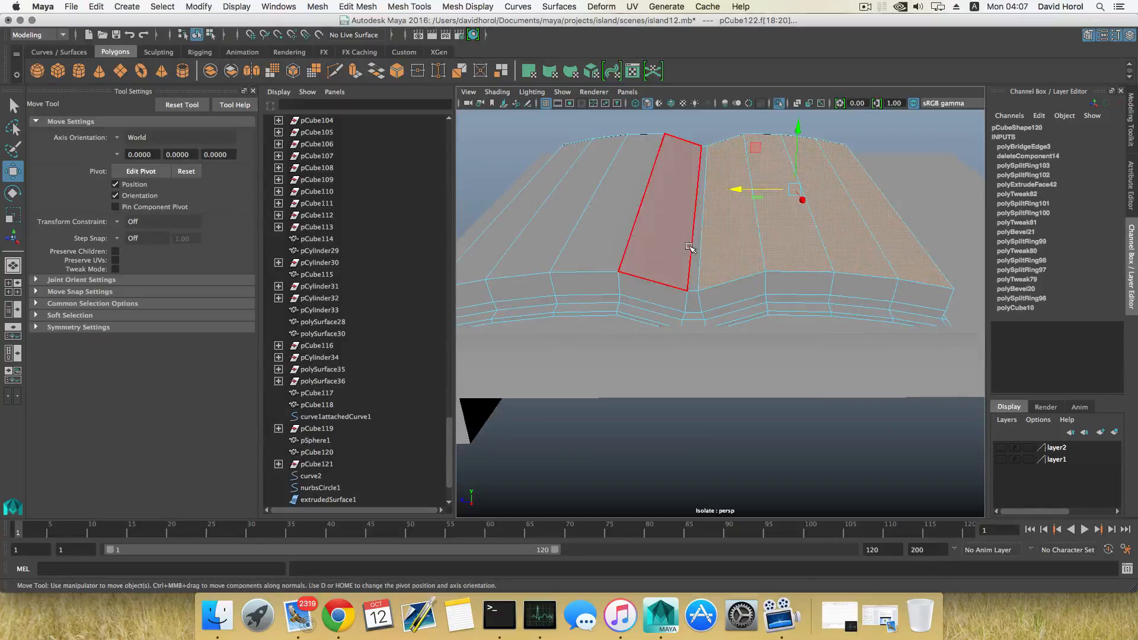
{"action": "mouse_move", "coordinate": [691, 248]}
{"action": "left_mouse_down", "text": "alt"}
{"action": "mouse_move", "coordinate": [676, 225]}
{"action": "mouse_move", "coordinate": [653, 271]}
{"action": "mouse_move", "coordinate": [681, 268]}
{"action": "left_mouse_up", "text": "alt"}
{"action": "key", "text": "F8"}
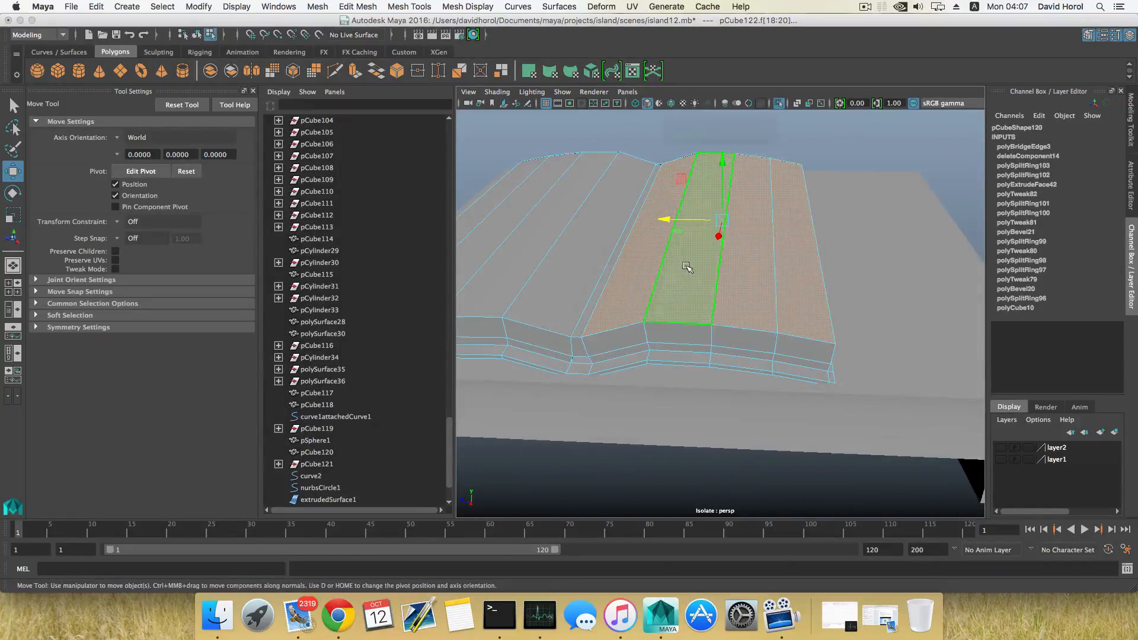
Close the Outliner and turn off the isolation to show the whole scene again
{"action": "scroll", "coordinate": [687, 265], "scroll_direction": "down", "scroll_amount": 5}
{"action": "scroll", "coordinate": [688, 261], "scroll_direction": "up", "scroll_amount": 4}
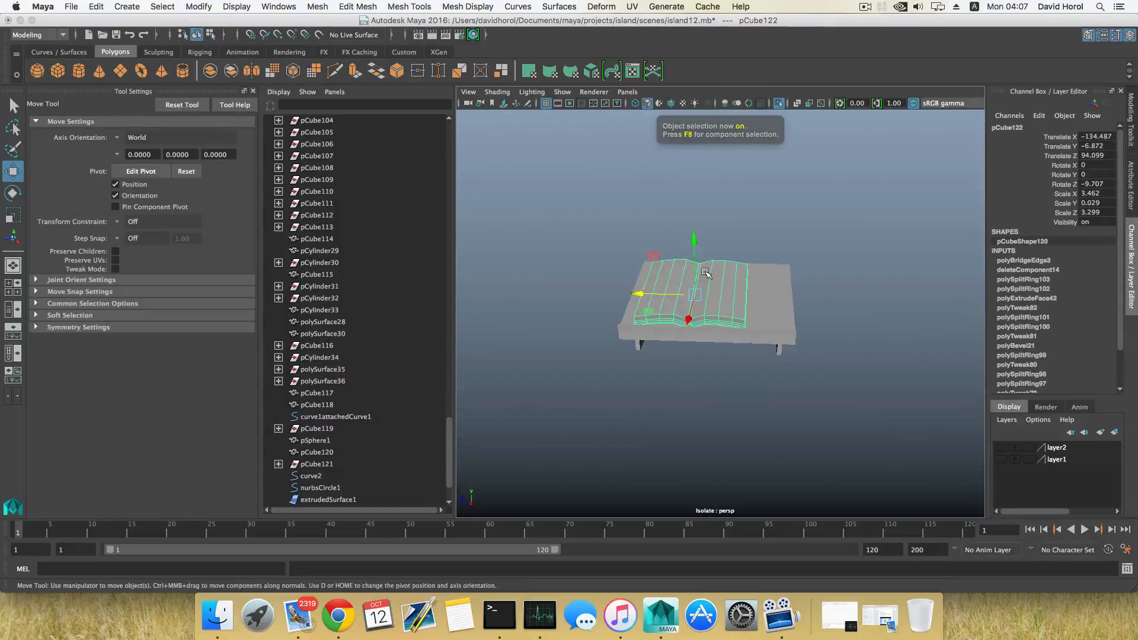
{"action": "left_click_drag", "start_coordinate": [746, 270], "coordinate": [692, 313], "text": "alt"}
{"action": "scroll", "coordinate": [699, 285], "scroll_direction": "up", "scroll_amount": 4}
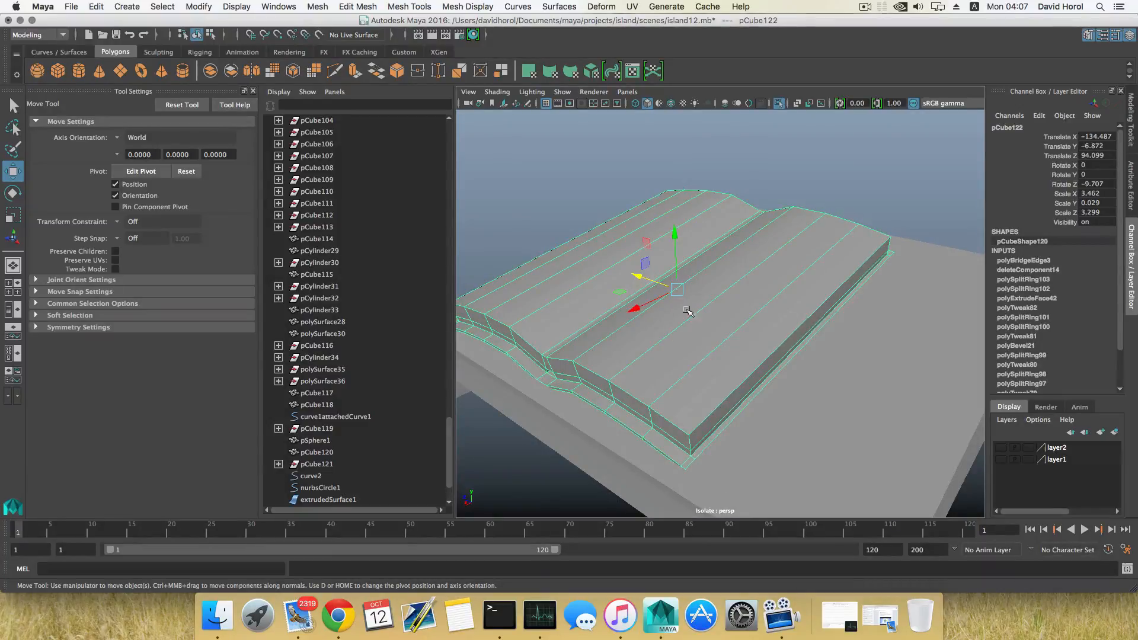
{"action": "scroll", "coordinate": [740, 329], "scroll_direction": "down", "scroll_amount": 5}
{"action": "left_click_drag", "start_coordinate": [740, 329], "coordinate": [671, 320], "text": "alt"}
{"action": "key", "text": "space"}
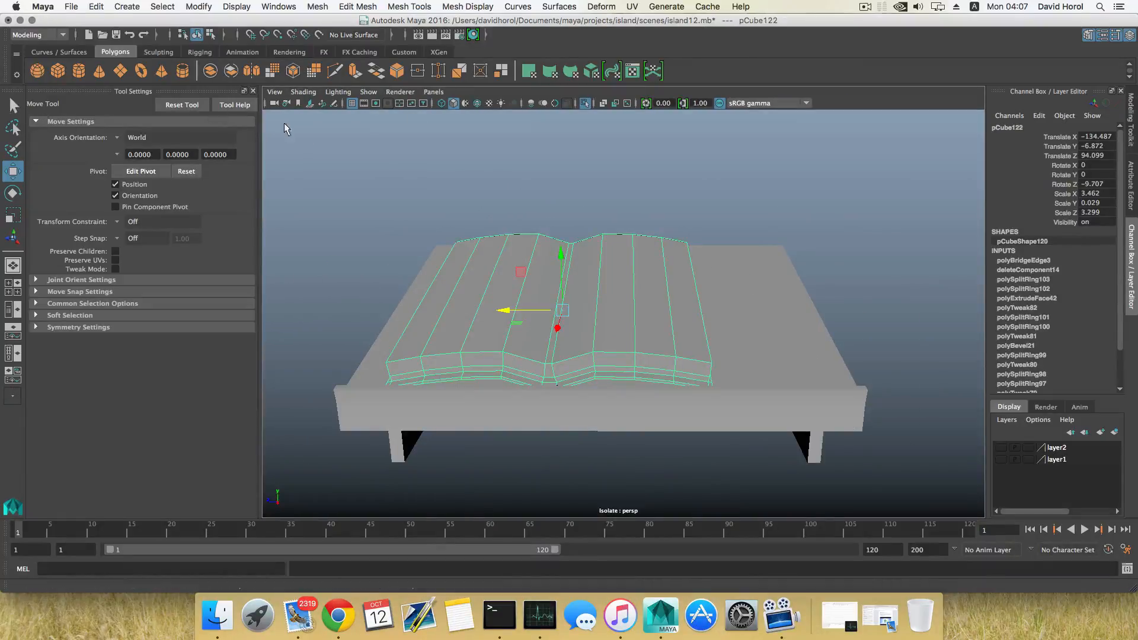
{"action": "left_click", "coordinate": [585, 103]}
Slide the book sideways to about 93.72 in Z to centre it on the phone booth shelf
{"action": "scroll", "coordinate": [645, 221], "scroll_direction": "down", "scroll_amount": 5}
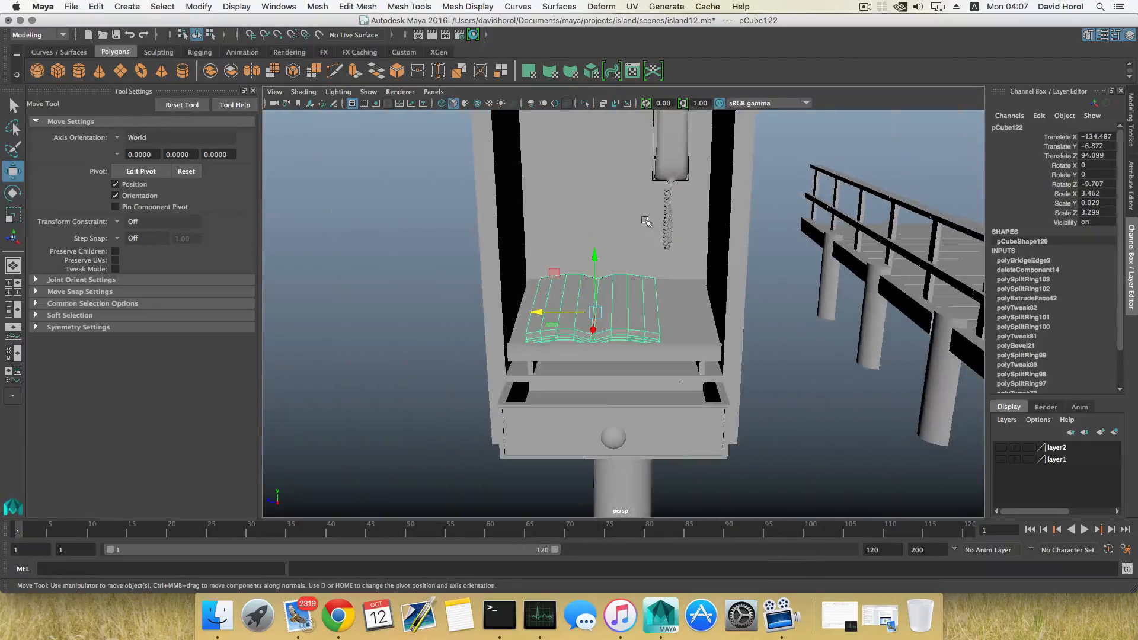
{"action": "left_click_drag", "start_coordinate": [537, 312], "coordinate": [618, 304]}
{"action": "scroll", "coordinate": [606, 299], "scroll_direction": "down", "scroll_amount": 4}
{"action": "left_click_drag", "start_coordinate": [606, 303], "coordinate": [566, 323], "text": "alt"}
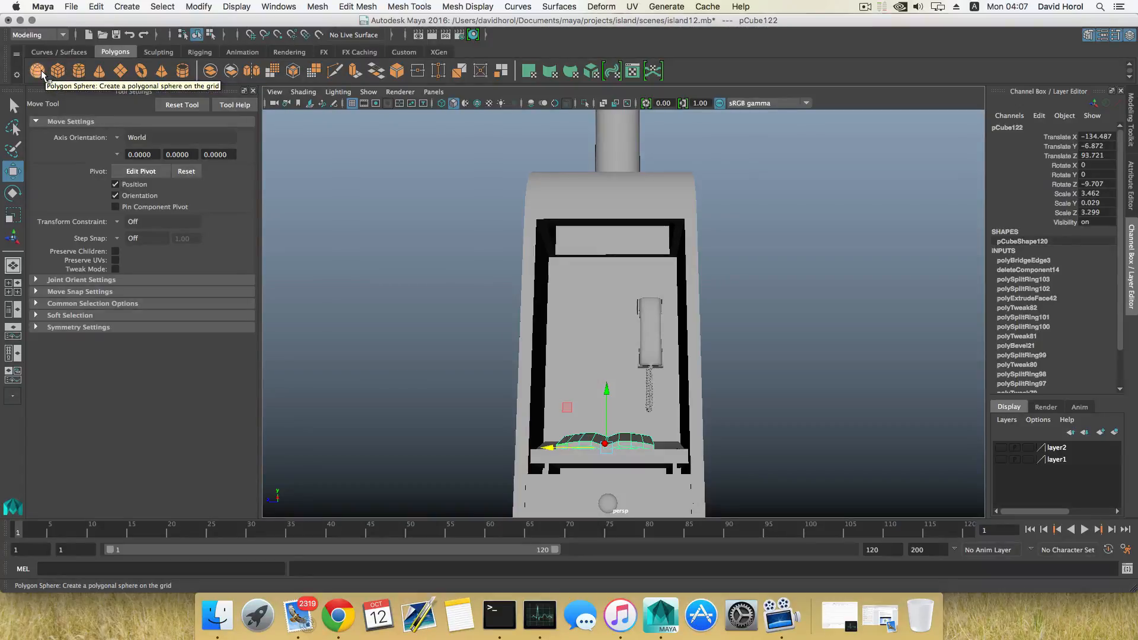
Select all phone booth parts, including the phone, shelf, drawer and book, and combine them into one mesh
{"action": "scroll", "coordinate": [441, 246], "scroll_direction": "down", "scroll_amount": 3}
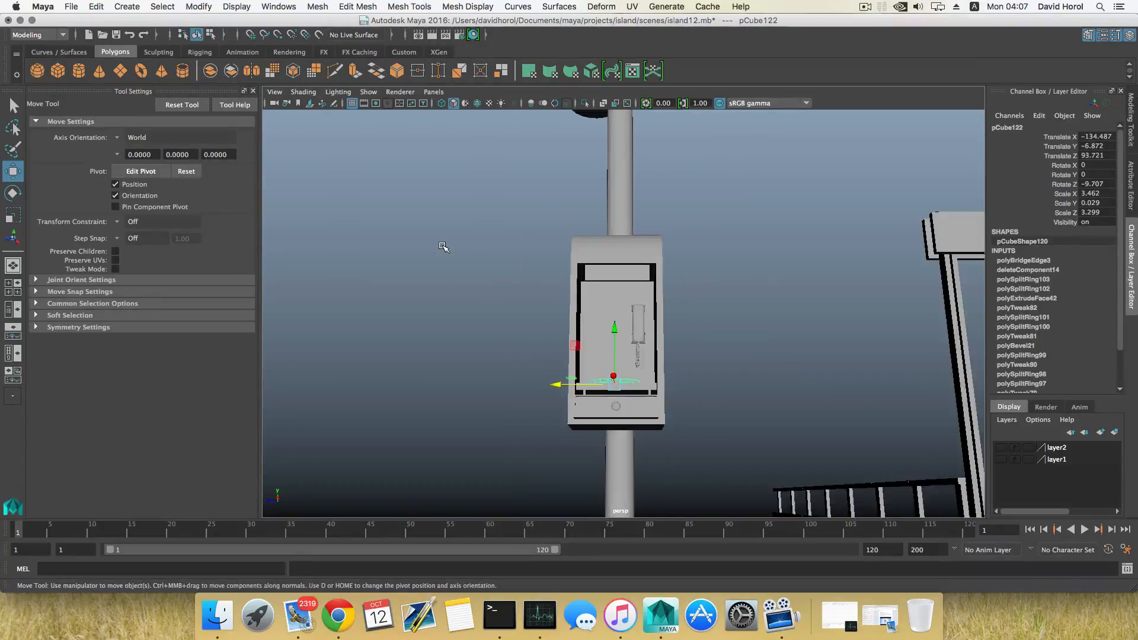
{"action": "scroll", "coordinate": [471, 253], "scroll_direction": "up", "scroll_amount": 5}
{"action": "left_click_drag", "start_coordinate": [551, 257], "coordinate": [327, 274], "text": "alt"}
{"action": "left_click_drag", "start_coordinate": [702, 282], "coordinate": [665, 253], "text": "alt"}
{"action": "left_click", "coordinate": [687, 306]}
{"action": "left_click_drag", "start_coordinate": [912, 239], "coordinate": [732, 427], "text": "alt"}
{"action": "key", "text": "f"}
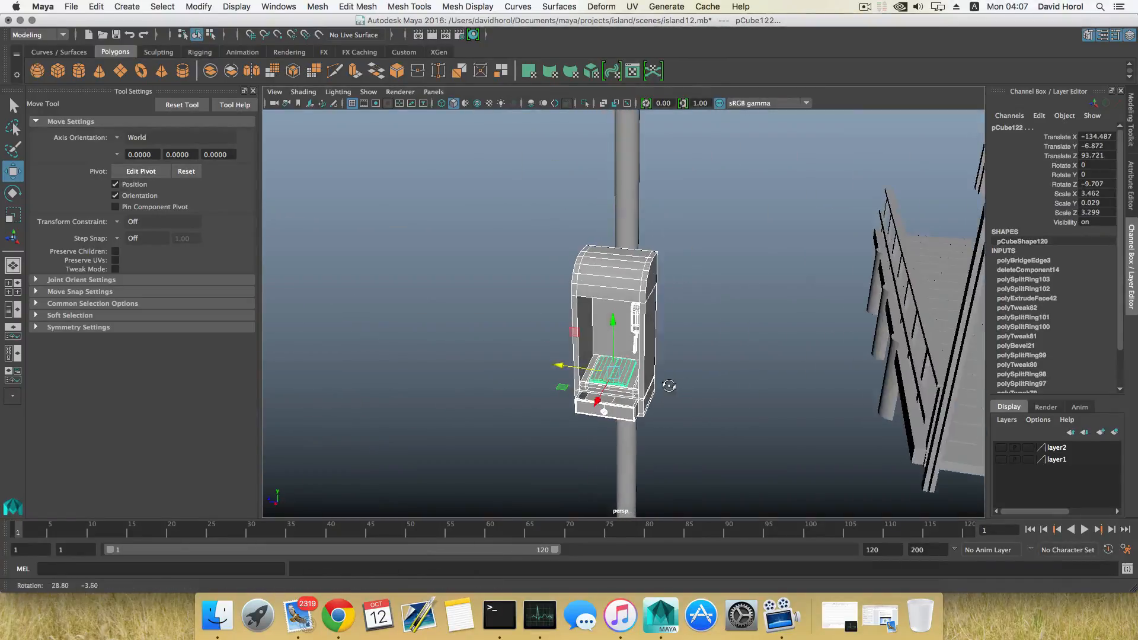
{"action": "key", "text": "e"}
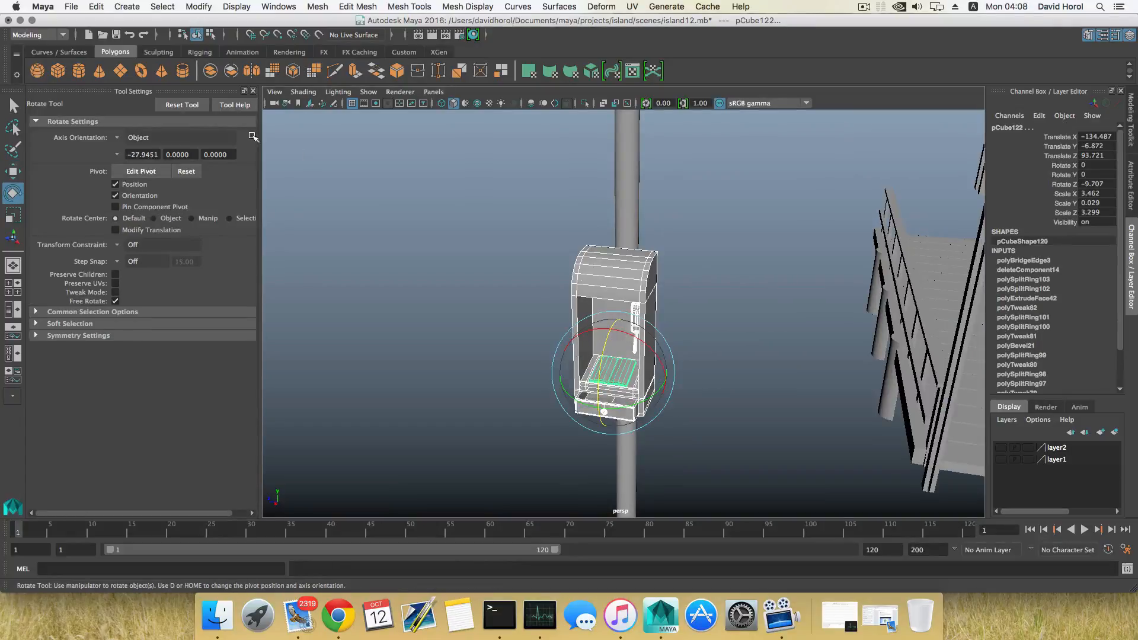
{"action": "left_click", "coordinate": [316, 8]}
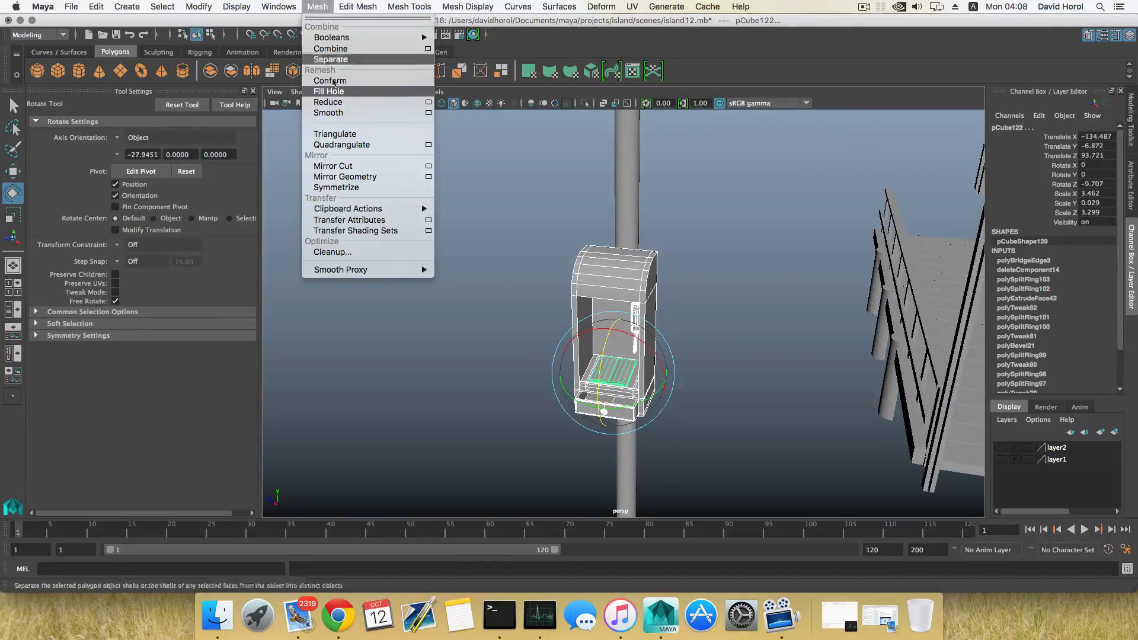
{"action": "left_click", "coordinate": [338, 54]}
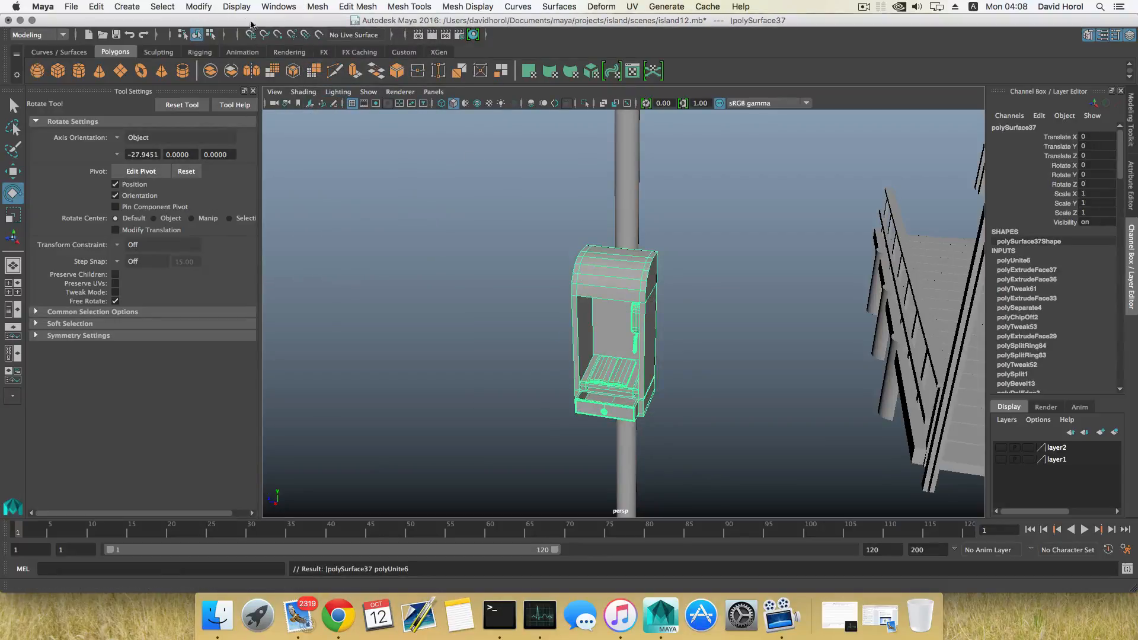
Center the combined booth's pivot, then shift the pivot along X to the centre of the pole
{"action": "left_click", "coordinate": [199, 7]}
{"action": "left_click", "coordinate": [226, 81]}
{"action": "left_click_drag", "start_coordinate": [539, 346], "coordinate": [633, 359], "text": "alt"}
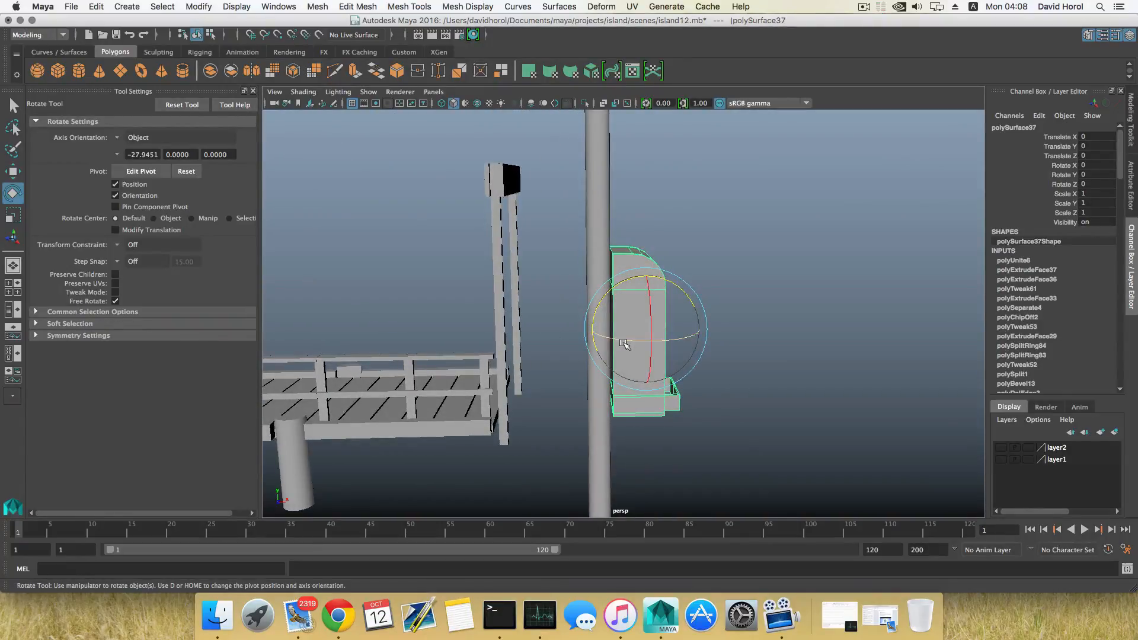
{"action": "key", "text": "w"}
{"action": "key", "text": "d"}
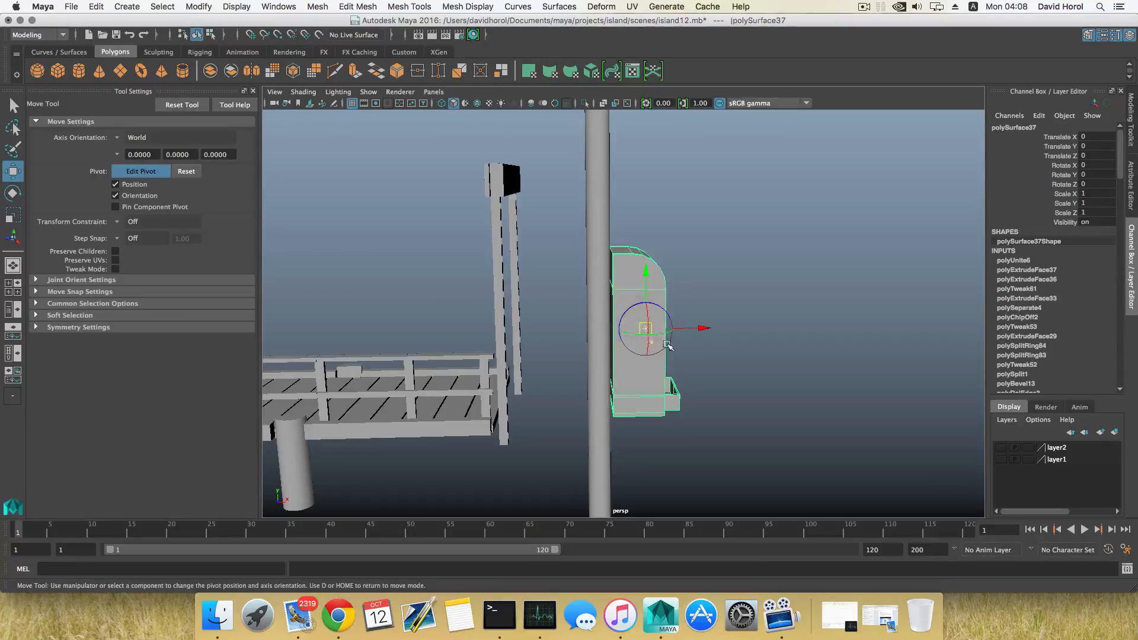
{"action": "left_click_drag", "start_coordinate": [702, 329], "coordinate": [691, 330]}
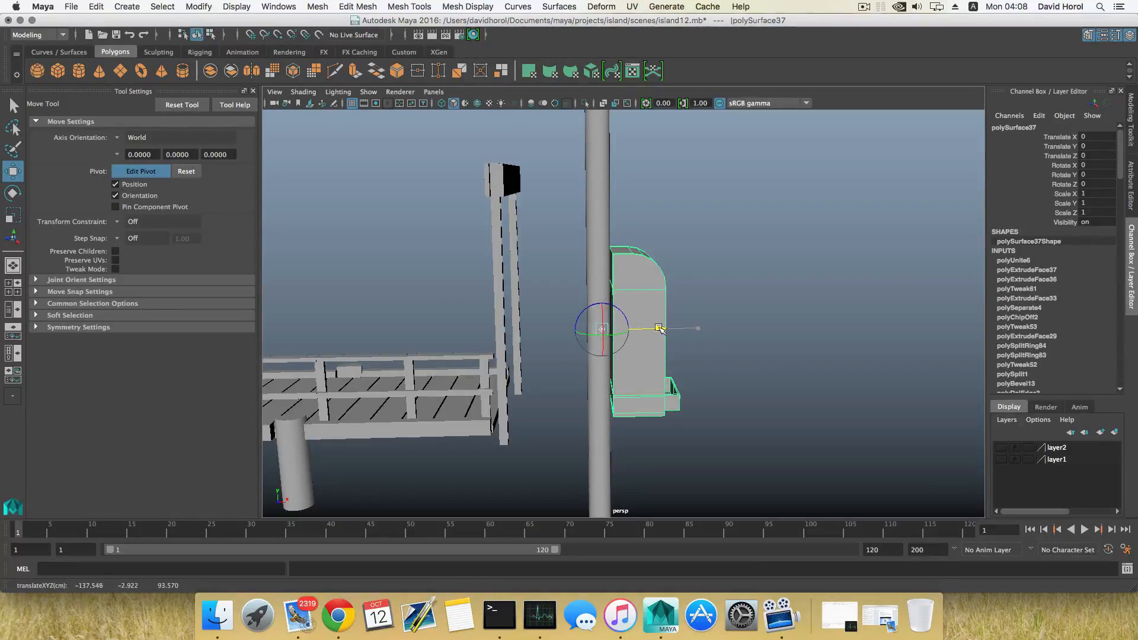
{"action": "key", "text": "d"}
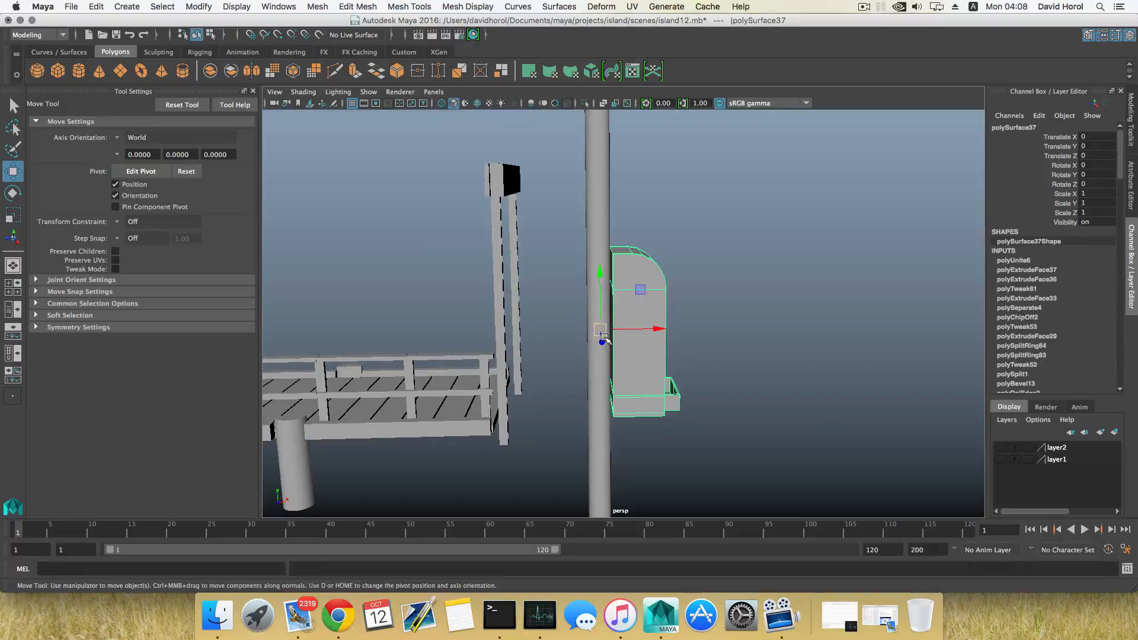
Rotate the booth around the pole to about 65.3 degrees in Y and nudge it to about -0.2 in Z
{"action": "left_click_drag", "start_coordinate": [658, 330], "coordinate": [747, 384], "text": "alt"}
{"action": "key", "text": "e"}
{"action": "key", "text": "w"}
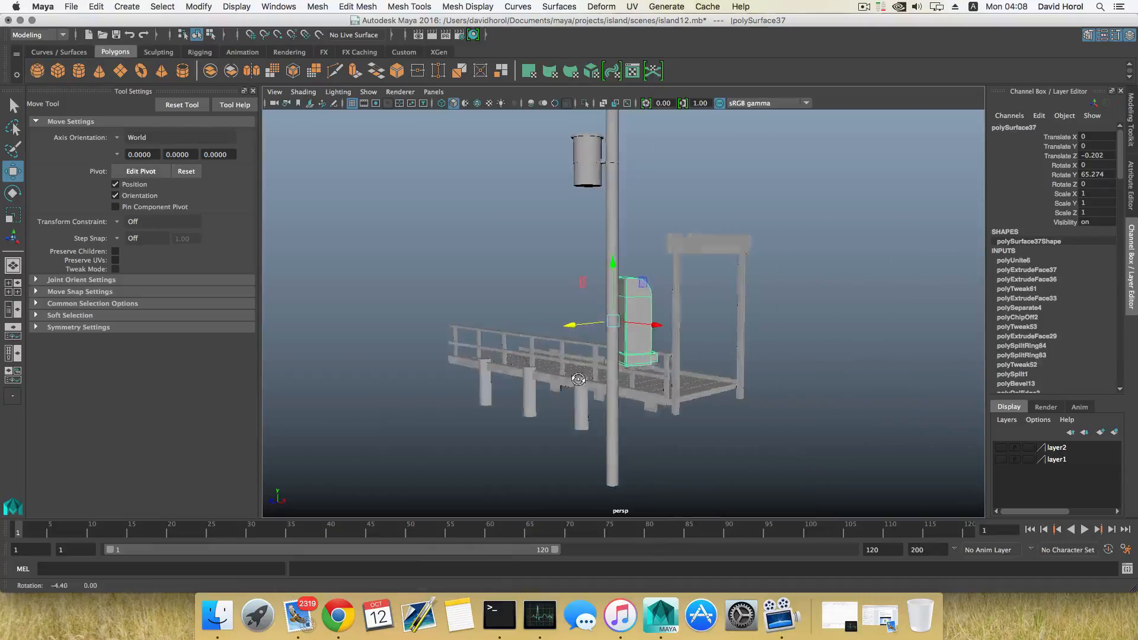
{"action": "mouse_move", "coordinate": [584, 380]}
{"action": "left_mouse_down", "text": "alt"}
{"action": "mouse_move", "coordinate": [637, 380]}
{"action": "mouse_move", "coordinate": [595, 376]}
{"action": "left_mouse_up", "text": "alt"}
Try inserting three evenly spaced edge loops around the pole, then undo the insertion
{"action": "left_click", "coordinate": [609, 359]}
{"action": "right_click_drag", "start_coordinate": [554, 368], "coordinate": [666, 348], "text": "alt"}
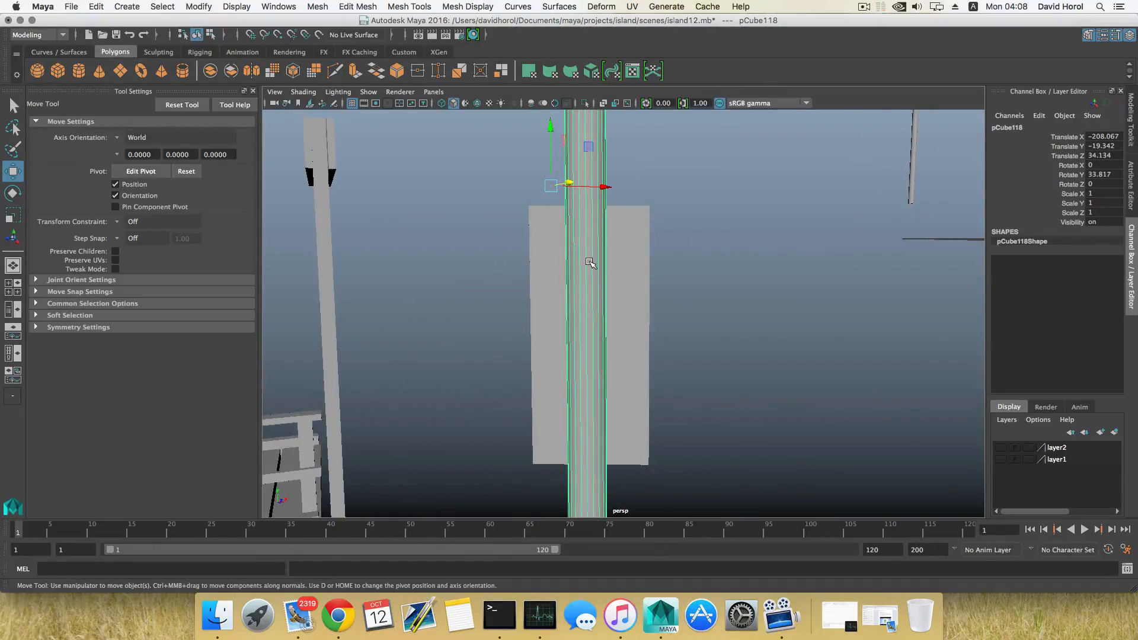
{"action": "right_click_drag", "start_coordinate": [590, 262], "coordinate": [516, 276], "text": "shift"}
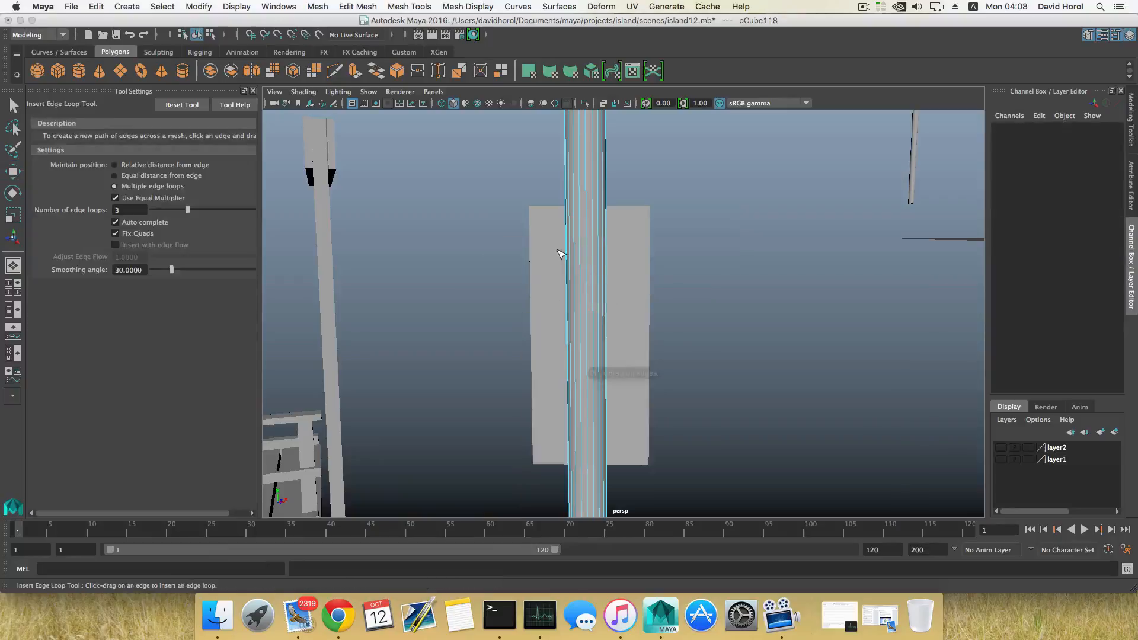
{"action": "left_click", "coordinate": [604, 211]}
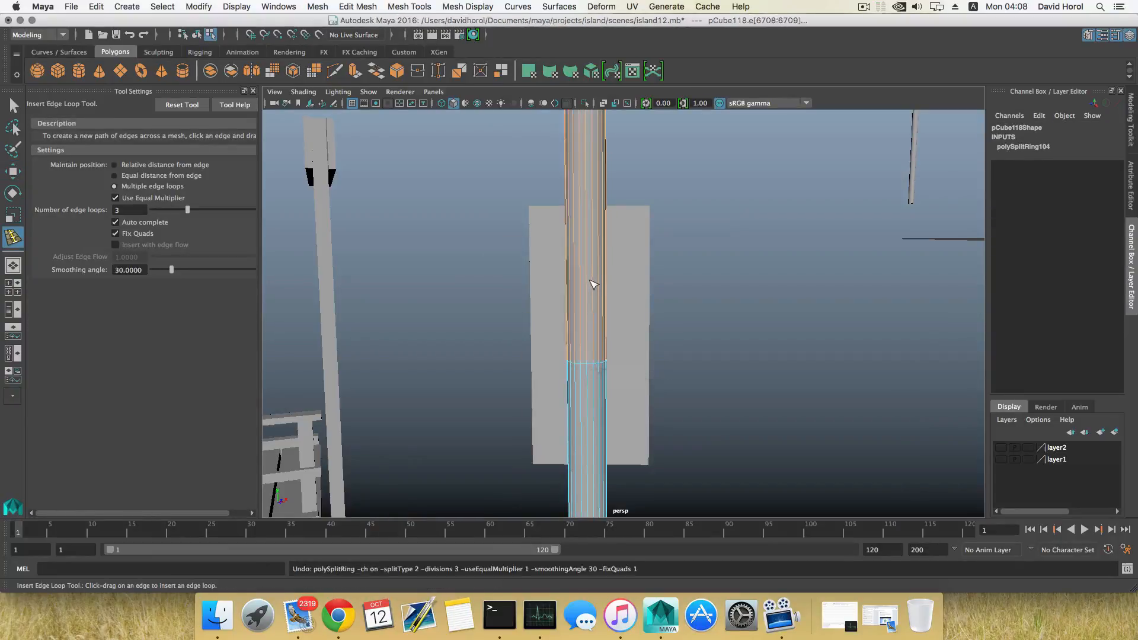
{"action": "left_click_drag", "start_coordinate": [594, 280], "coordinate": [594, 292], "text": "alt"}
{"action": "key", "text": "ctrl+z"}
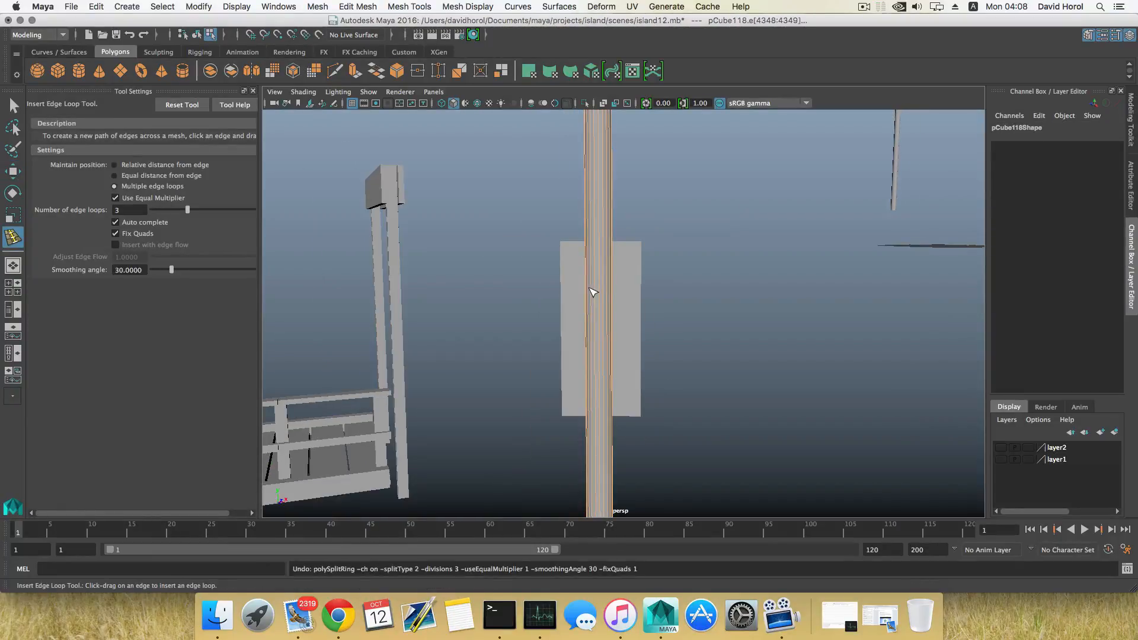
{"action": "key", "text": "F8"}
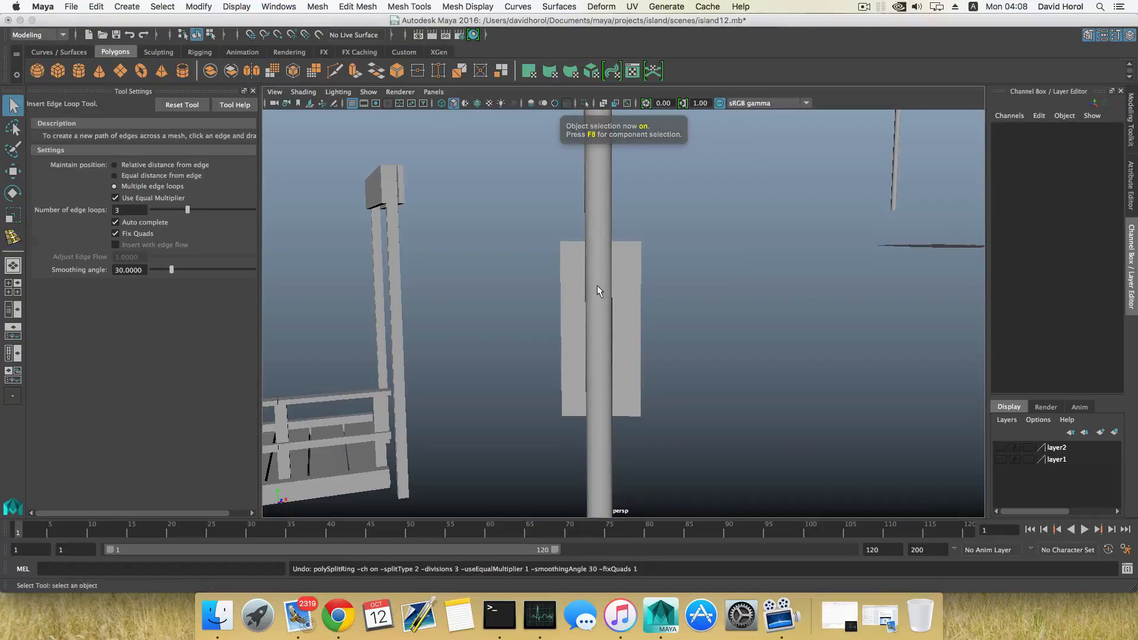
Reset the Insert Edge Loop settings to single loops and add loops on the pole near the booth back's upper and lower edges
{"action": "key", "text": "q"}
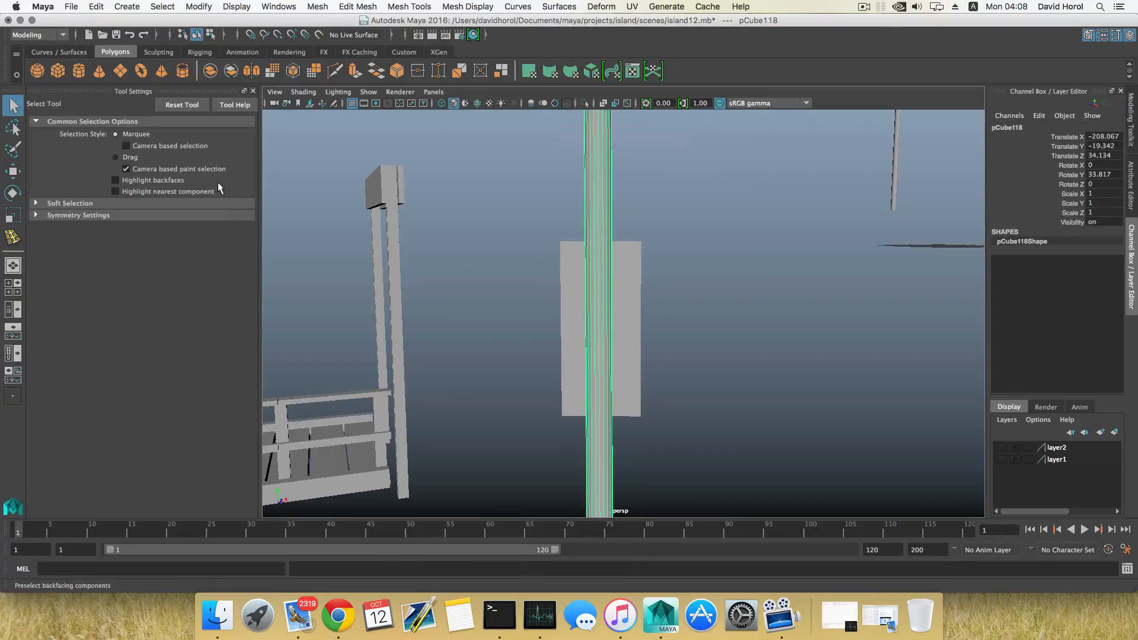
{"action": "right_click_drag", "start_coordinate": [596, 266], "coordinate": [570, 289], "text": "shift"}
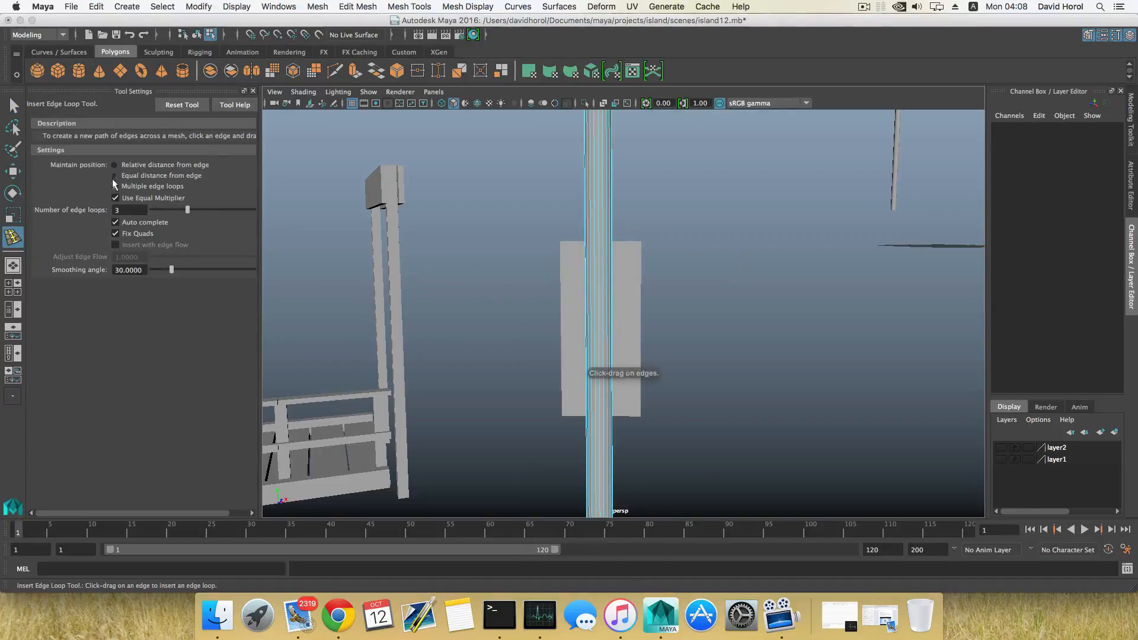
{"action": "left_click", "coordinate": [181, 105]}
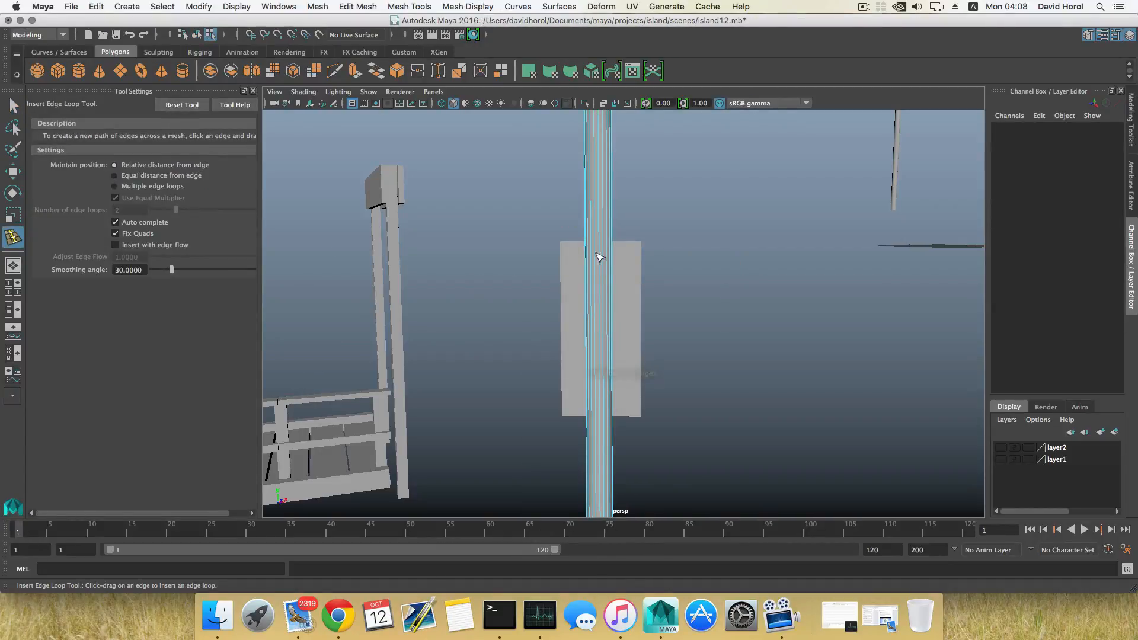
{"action": "left_click_drag", "start_coordinate": [602, 247], "coordinate": [603, 242]}
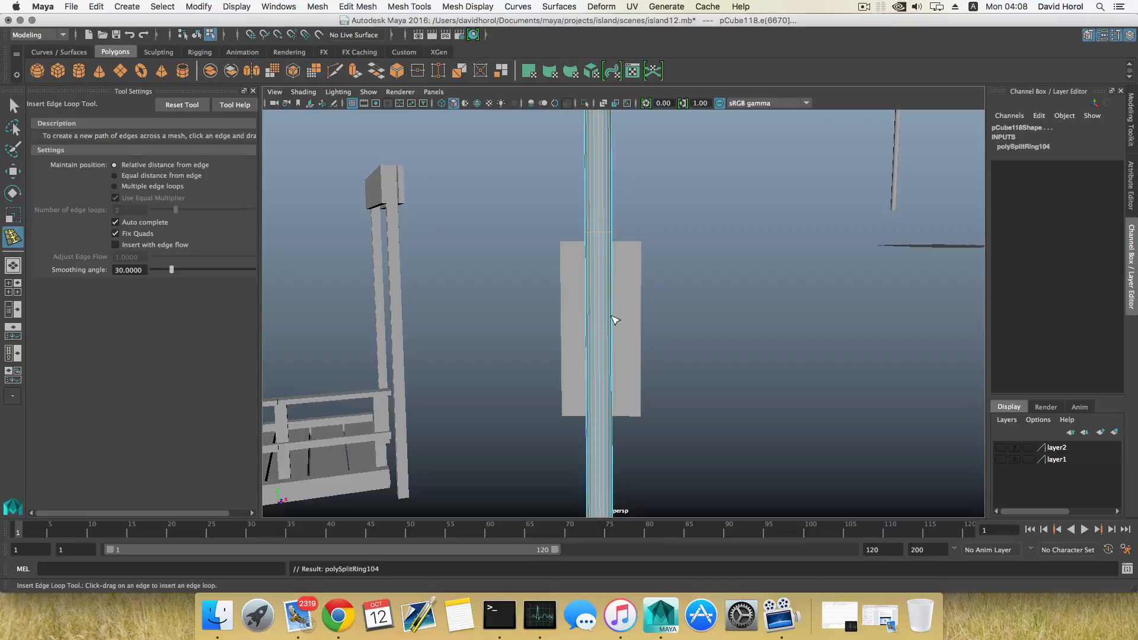
{"action": "left_click_drag", "start_coordinate": [606, 430], "coordinate": [551, 420]}
{"action": "right_click", "coordinate": [598, 240]}
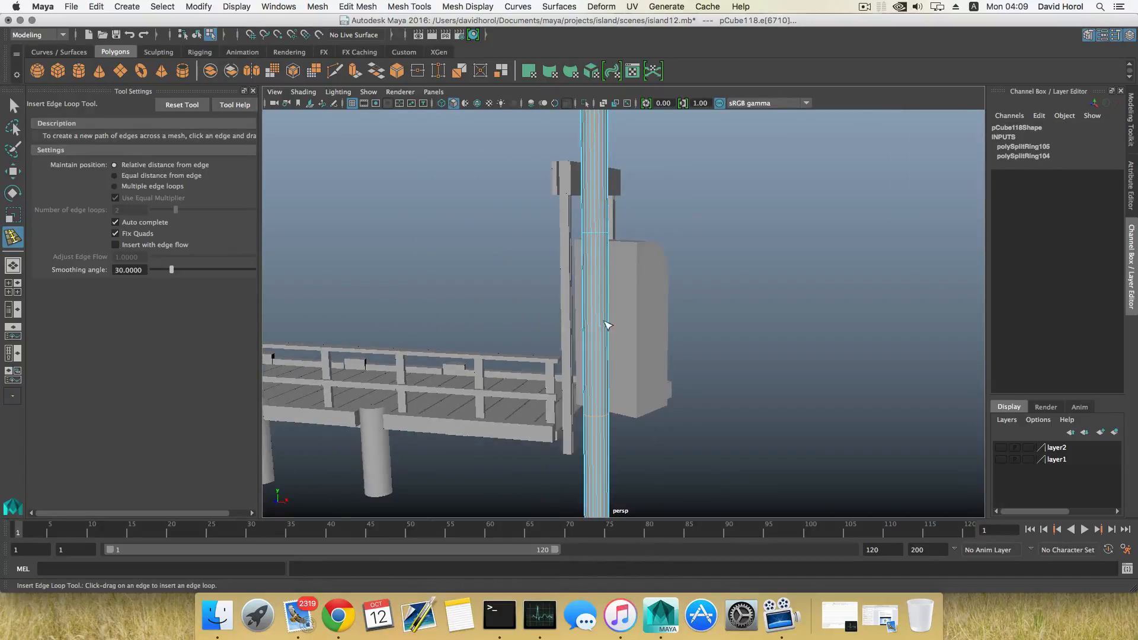
Insert two closely spaced edge loops on the pole behind the booth's upper half to form a narrow band
{"action": "left_click_drag", "start_coordinate": [604, 323], "coordinate": [597, 293], "text": "alt"}
{"action": "right_click", "coordinate": [596, 290]}
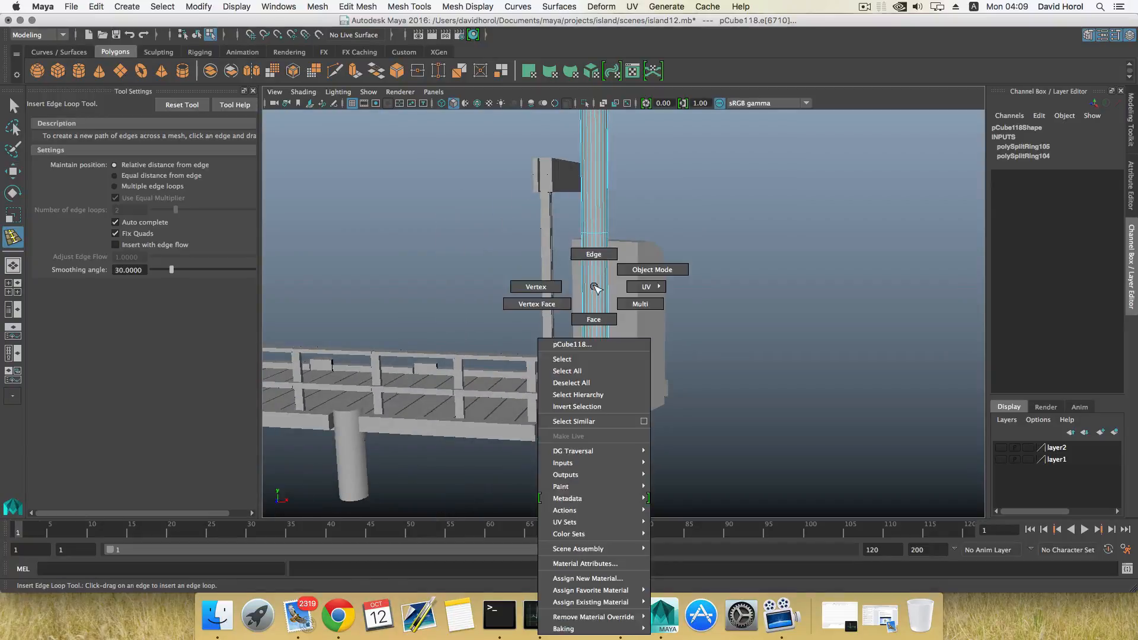
{"action": "left_click", "coordinate": [596, 255]}
{"action": "left_click", "coordinate": [598, 288]}
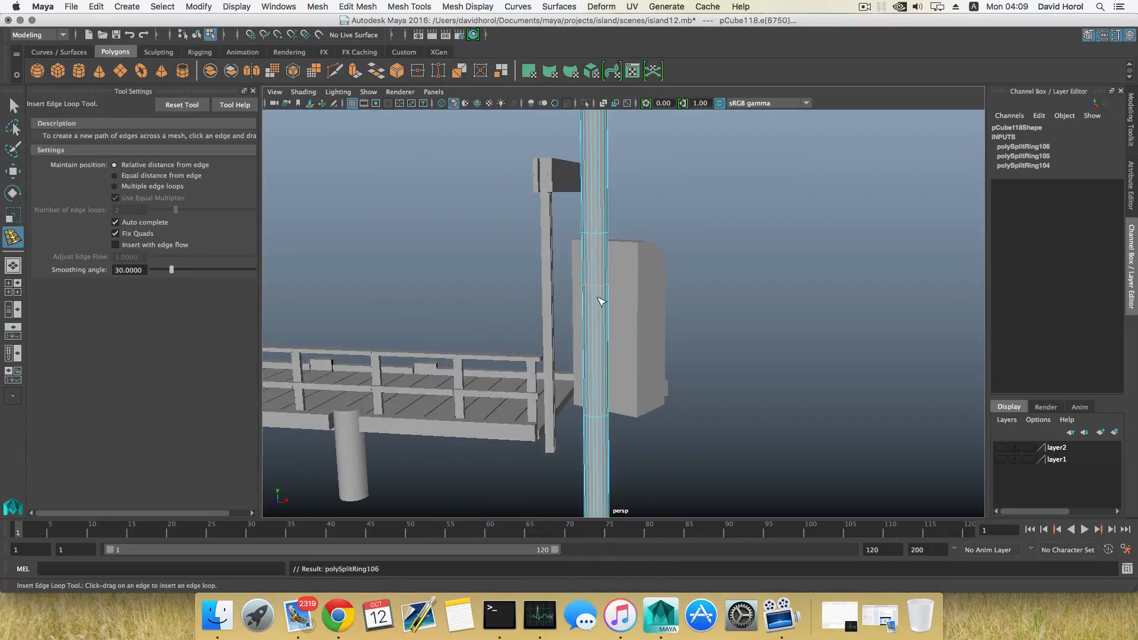
{"action": "left_click_drag", "start_coordinate": [598, 311], "coordinate": [599, 298], "text": "alt"}
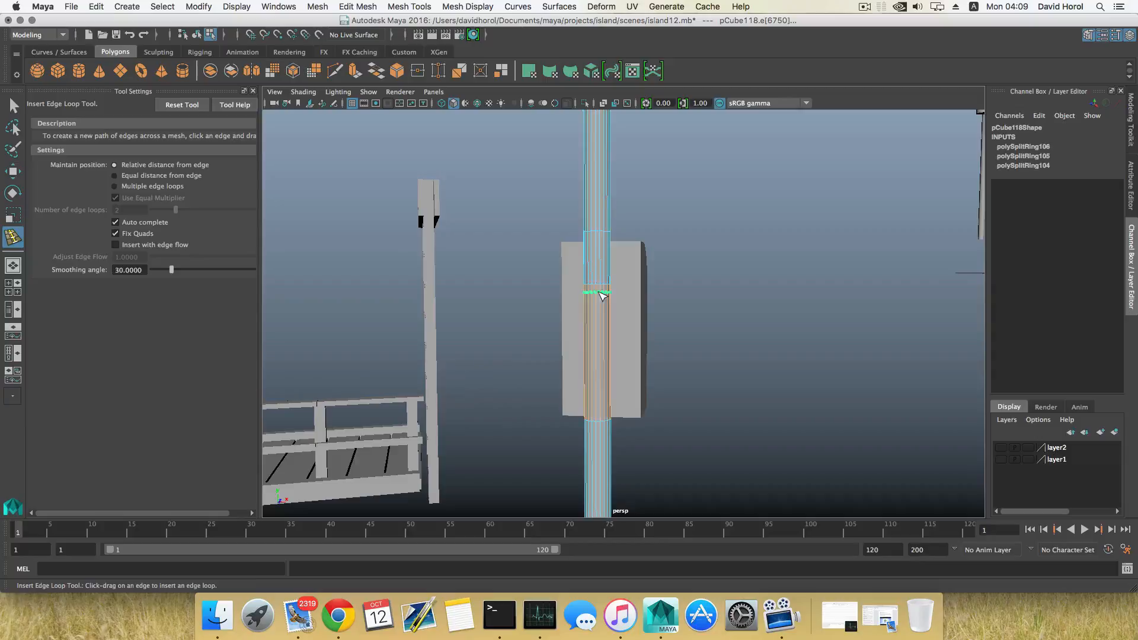
{"action": "left_click", "coordinate": [598, 290]}
Select the first faces of the narrow band between the two close loops, starting beside the booth and working around the pole
{"action": "right_click_drag", "start_coordinate": [599, 293], "coordinate": [743, 354], "text": "alt"}
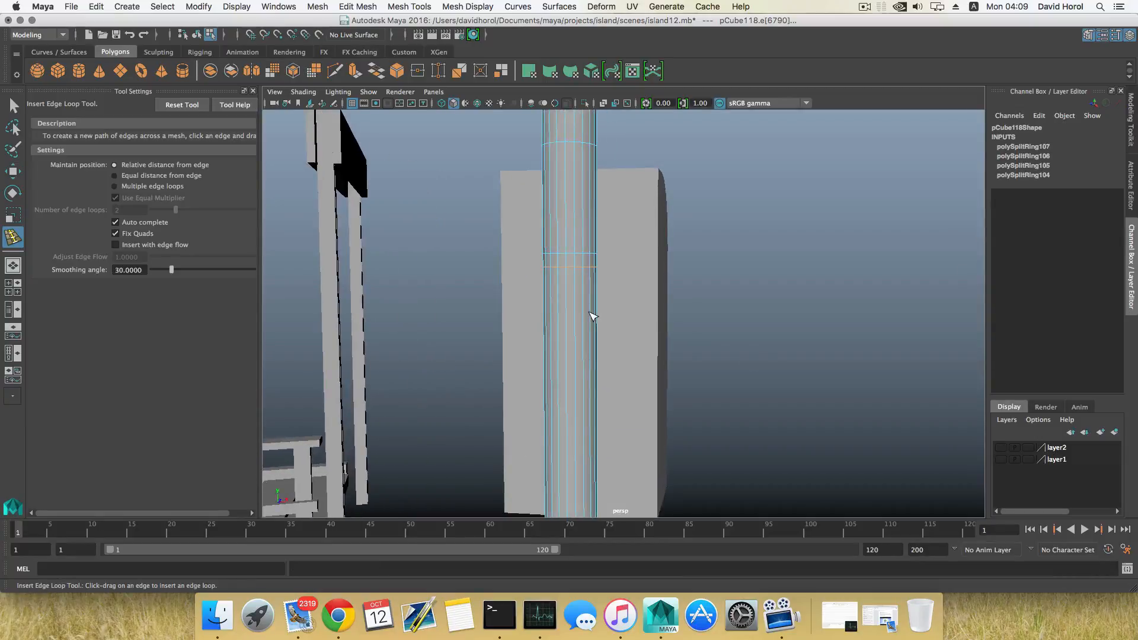
{"action": "left_click_drag", "start_coordinate": [592, 316], "coordinate": [553, 315], "text": "alt"}
{"action": "right_click_drag", "start_coordinate": [557, 317], "coordinate": [698, 370], "text": "alt"}
{"action": "middle_click_drag", "start_coordinate": [581, 305], "coordinate": [616, 380], "text": "alt"}
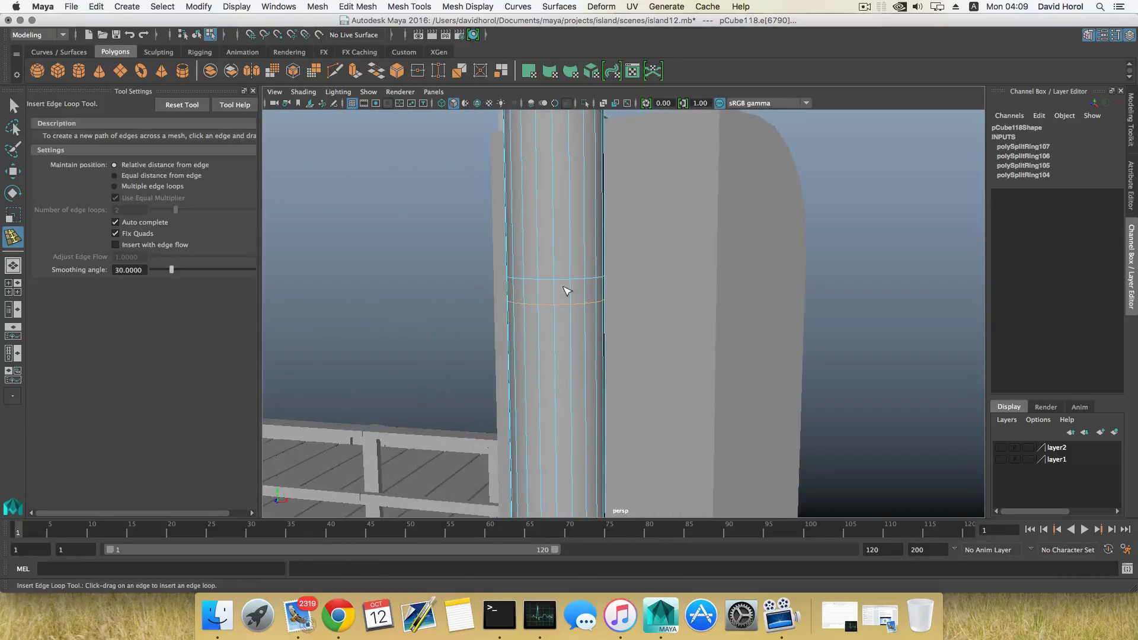
{"action": "right_click_drag", "start_coordinate": [564, 287], "coordinate": [568, 316]}
{"action": "key", "text": "q"}
{"action": "left_click_drag", "start_coordinate": [592, 301], "coordinate": [576, 294], "text": "alt"}
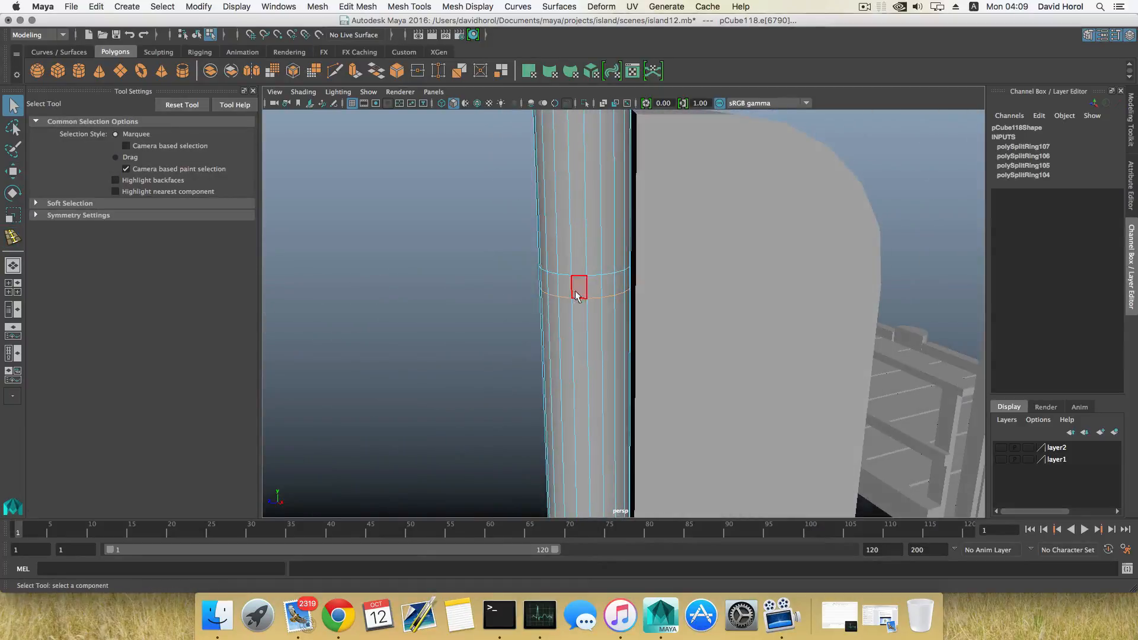
{"action": "left_click_drag", "start_coordinate": [602, 294], "coordinate": [567, 292], "text": "alt"}
{"action": "left_click", "coordinate": [617, 278]}
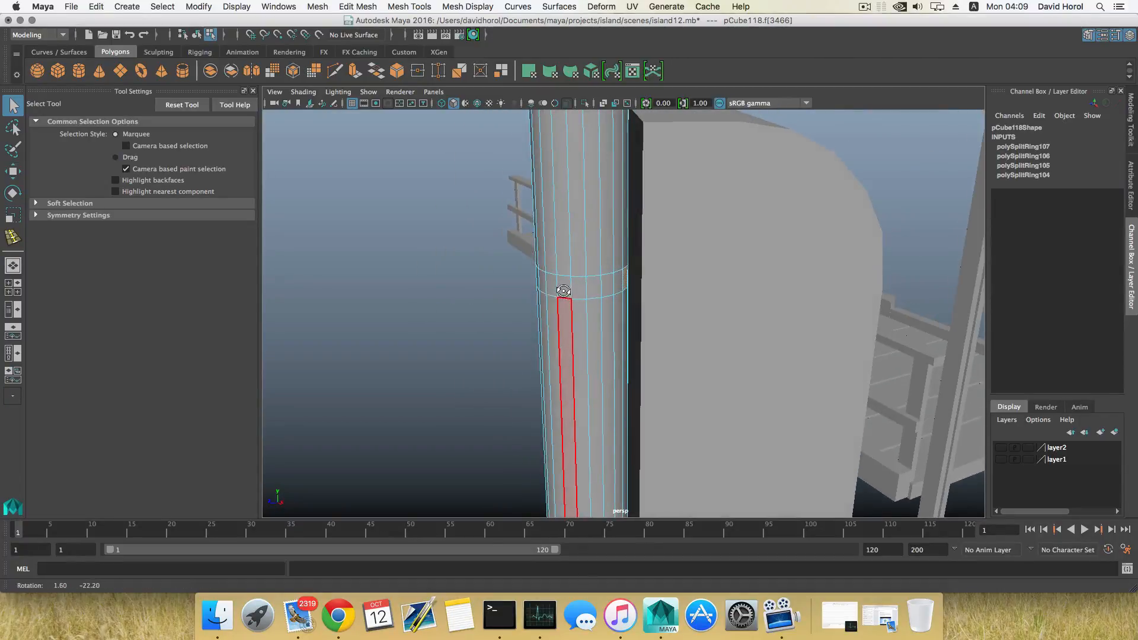
{"action": "left_click", "coordinate": [617, 291]}
{"action": "left_click", "coordinate": [615, 289], "text": "shift"}
{"action": "left_click", "coordinate": [605, 290], "text": "shift"}
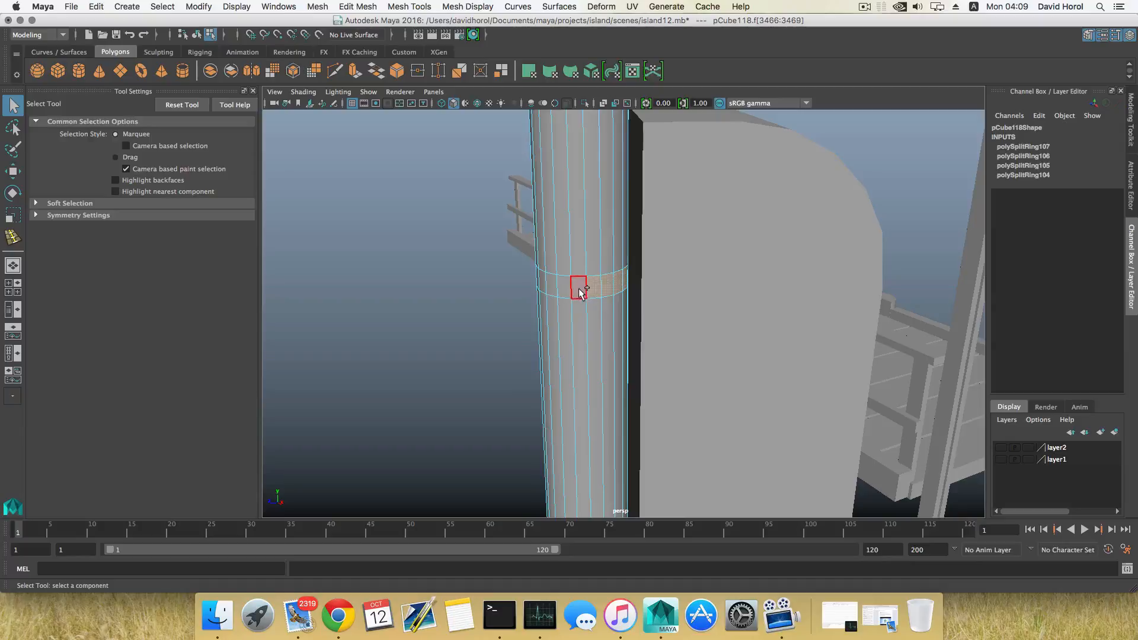
{"action": "left_click", "coordinate": [566, 290], "text": "shift"}
Add the band's remaining faces around the pole to the selection and turn them into a separate mesh
{"action": "left_click_drag", "start_coordinate": [532, 294], "coordinate": [641, 312], "text": "alt"}
{"action": "left_click", "coordinate": [554, 300], "text": "shift"}
{"action": "left_click", "coordinate": [641, 314], "text": "shift"}
{"action": "left_click", "coordinate": [628, 313], "text": "shift"}
{"action": "left_click", "coordinate": [607, 316], "text": "shift"}
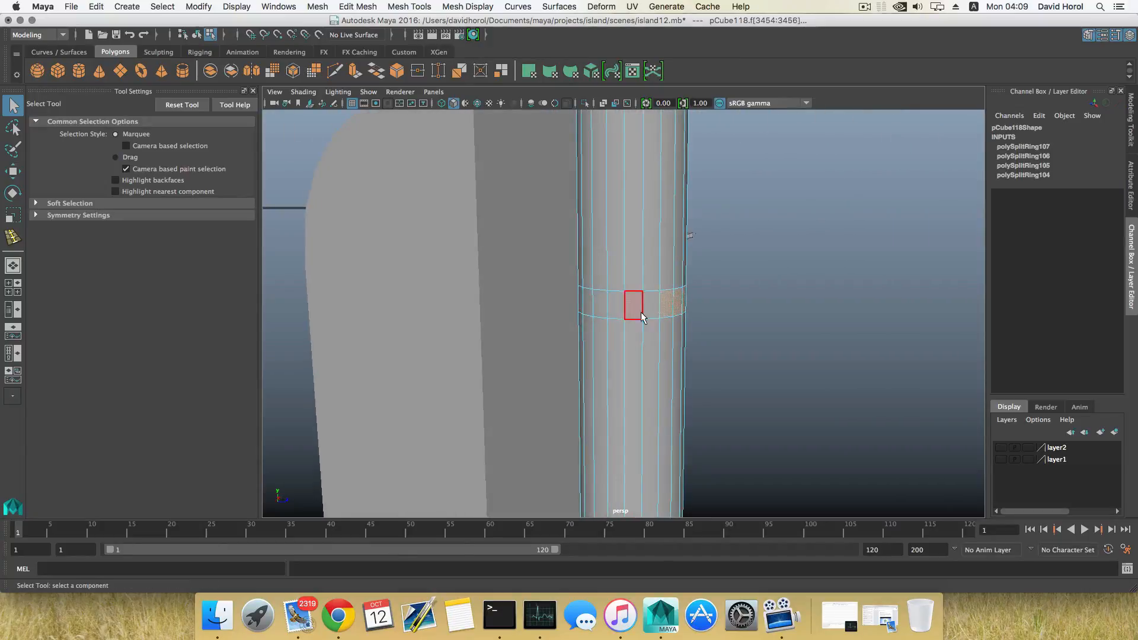
{"action": "left_click", "coordinate": [581, 301], "text": "shift"}
{"action": "left_click_drag", "start_coordinate": [640, 332], "coordinate": [550, 317], "text": "alt"}
{"action": "left_click", "coordinate": [623, 350], "text": "shift"}
{"action": "right_click_drag", "start_coordinate": [559, 307], "coordinate": [559, 475], "text": "shift"}
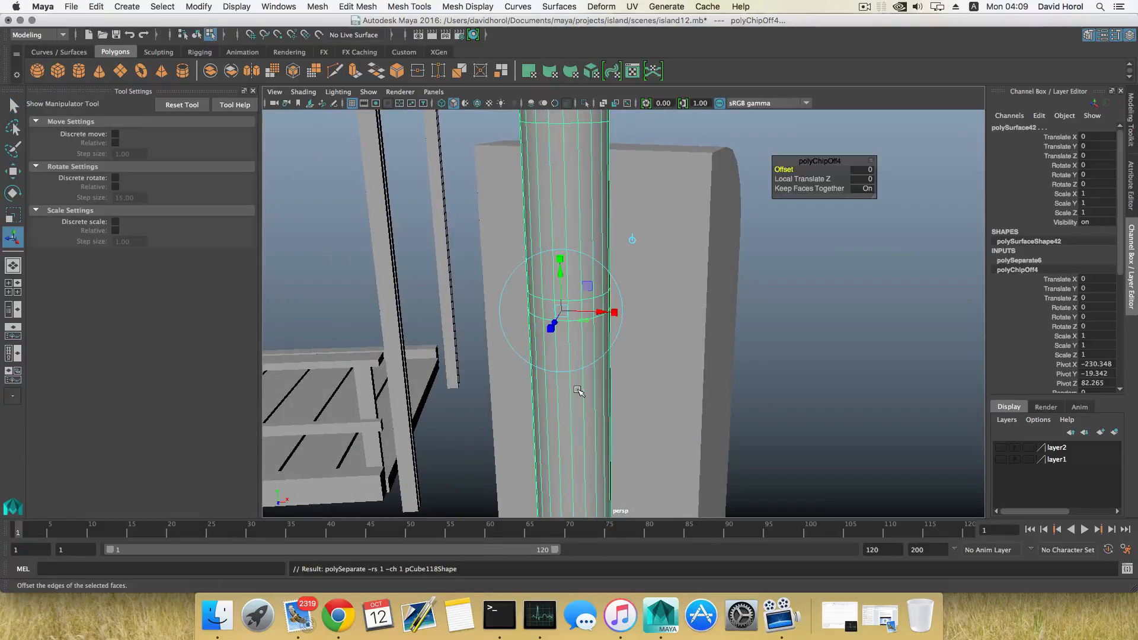
Return to object selection, select only the separated band around the pole, and center its pivot
{"action": "key", "text": "F8"}
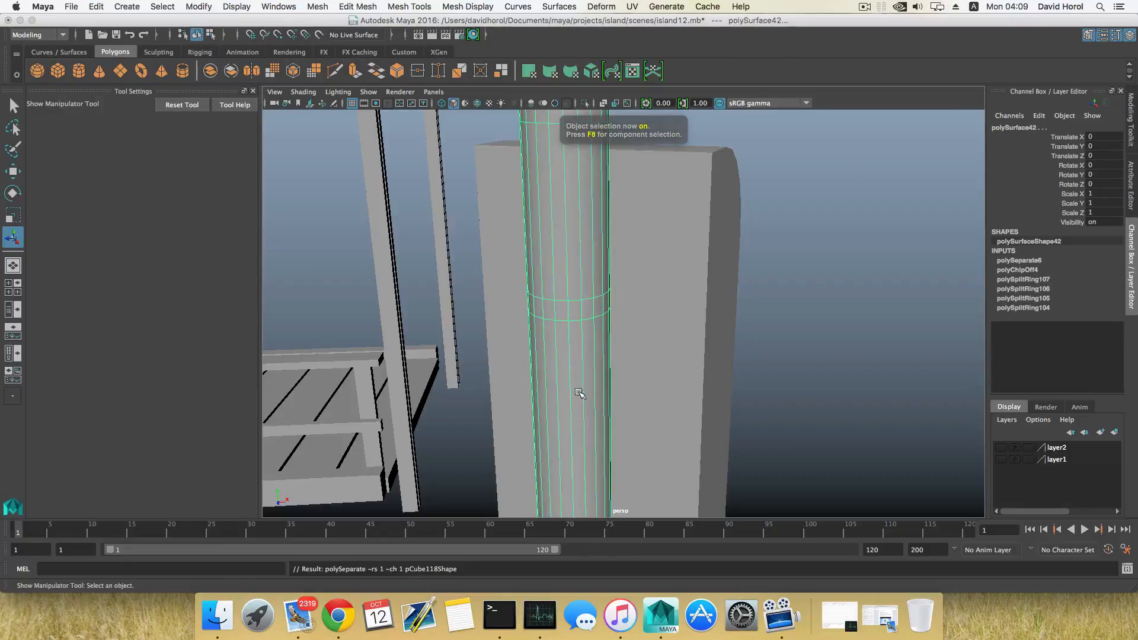
{"action": "scroll", "coordinate": [574, 314], "scroll_direction": "down", "scroll_amount": 4}
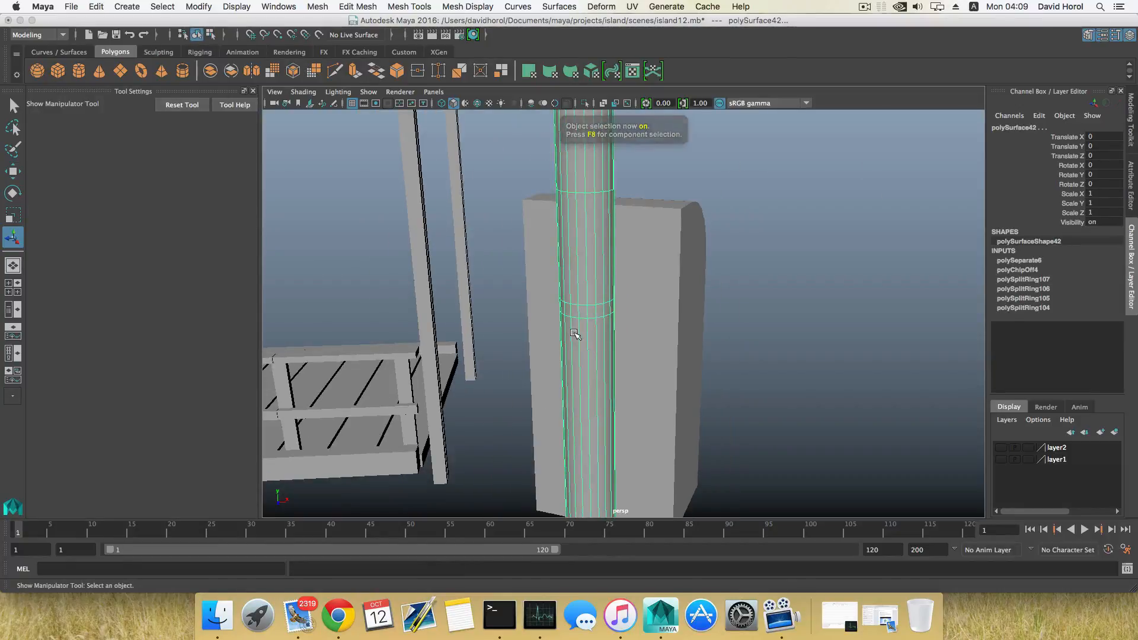
{"action": "left_click_drag", "start_coordinate": [592, 310], "coordinate": [527, 325], "text": "alt"}
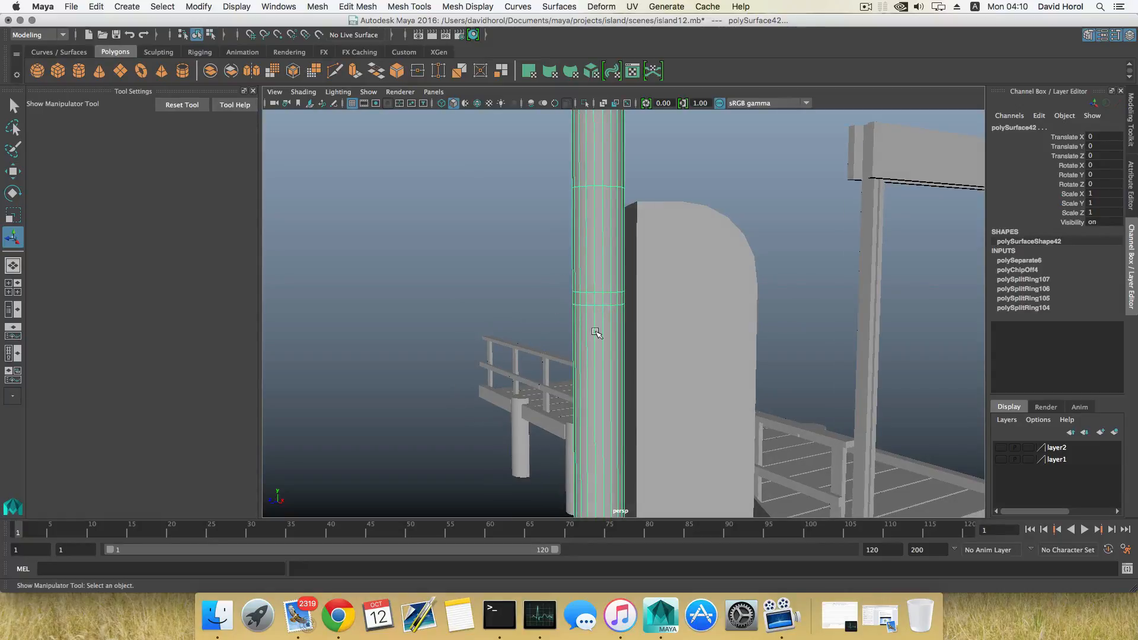
{"action": "left_click_drag", "start_coordinate": [628, 181], "coordinate": [628, 181]}
{"action": "left_click_drag", "start_coordinate": [553, 350], "coordinate": [646, 378], "text": "alt"}
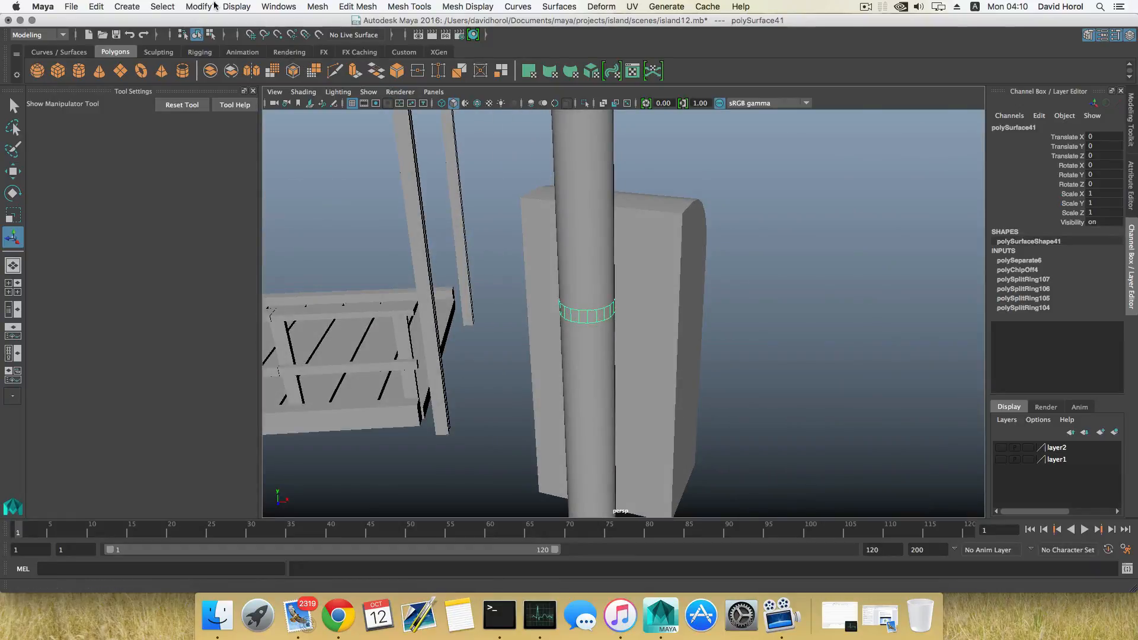
{"action": "left_click", "coordinate": [214, 6]}
{"action": "left_click", "coordinate": [237, 80]}
Extrude the band outward to a Local Translate Z of about 0.177 to form a thick clamp ring
{"action": "left_click", "coordinate": [354, 75]}
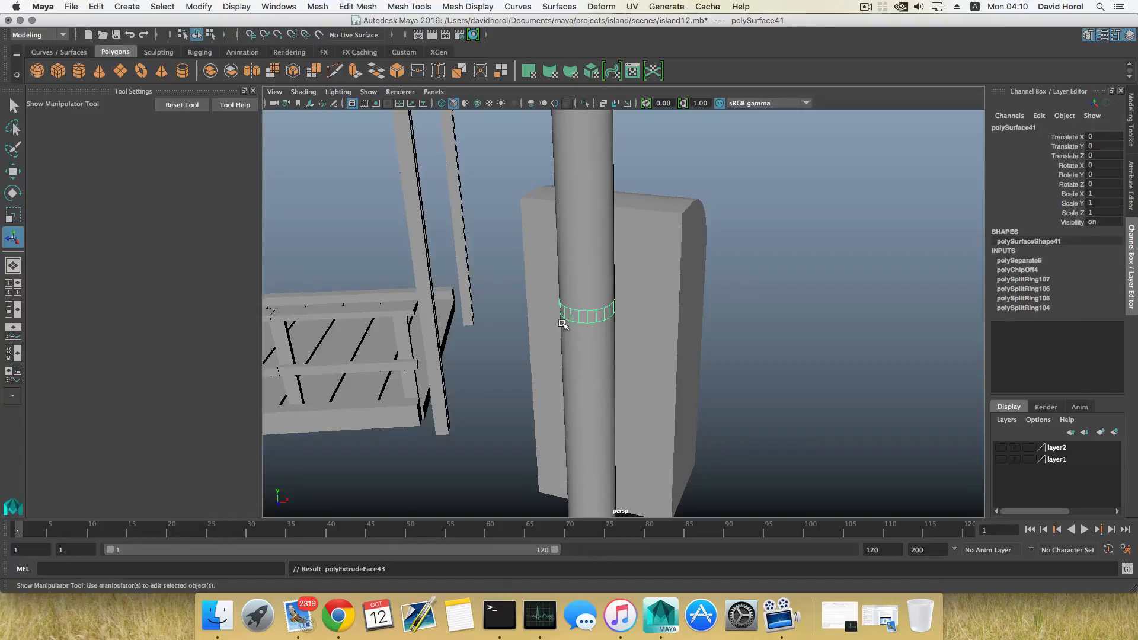
{"action": "left_click_drag", "start_coordinate": [591, 349], "coordinate": [693, 319], "text": "alt"}
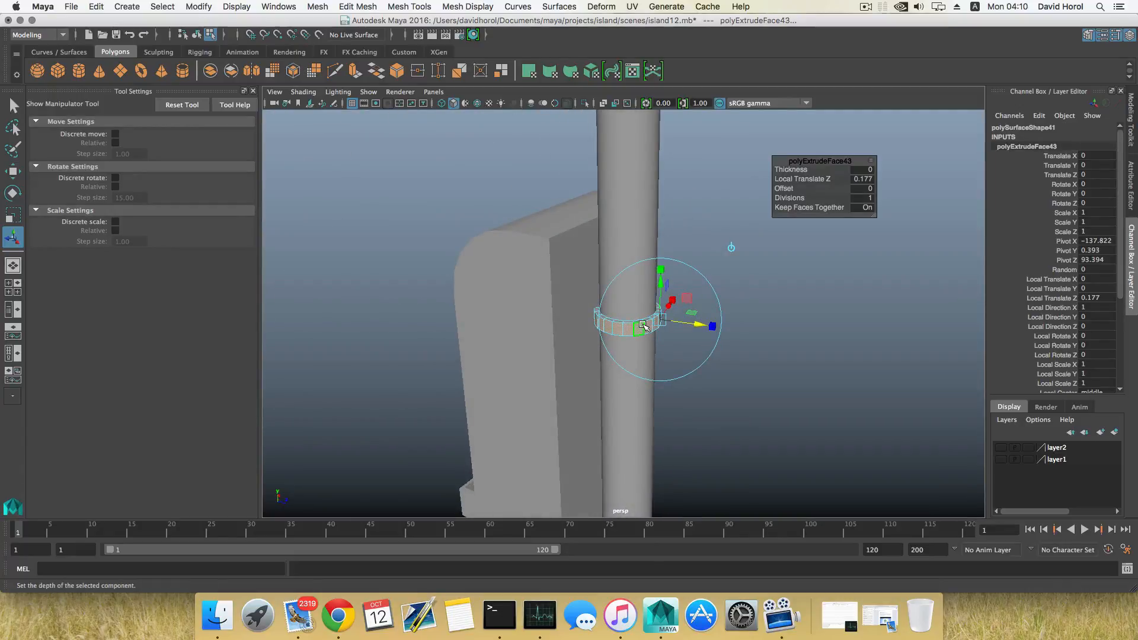
{"action": "key", "text": "F8"}
Select the outer end faces of the clamp ring nearest the booth on both sides of the pole
{"action": "right_click_drag", "start_coordinate": [599, 329], "coordinate": [743, 365], "text": "alt"}
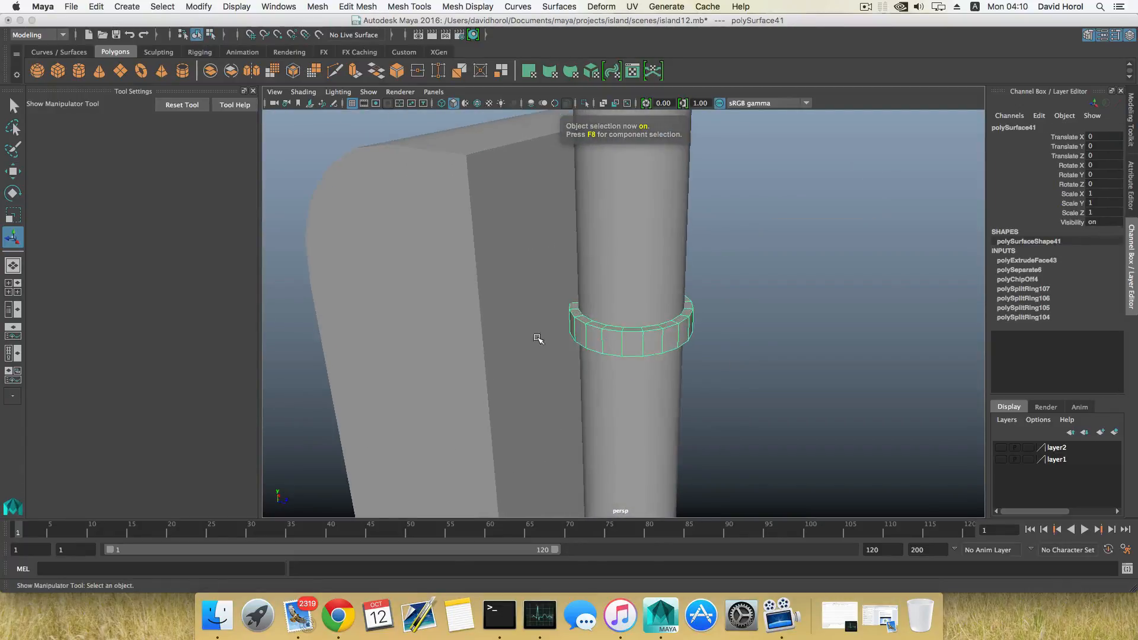
{"action": "left_click_drag", "start_coordinate": [538, 338], "coordinate": [651, 321], "text": "alt"}
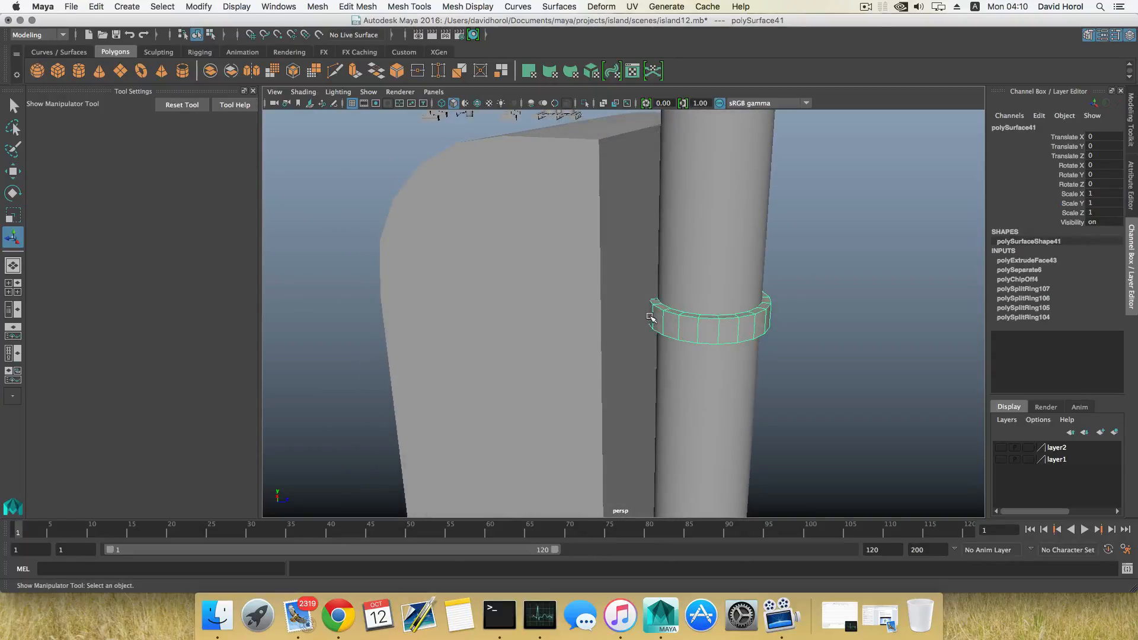
{"action": "right_click_drag", "start_coordinate": [650, 317], "coordinate": [651, 313]}
{"action": "left_click", "coordinate": [652, 313]}
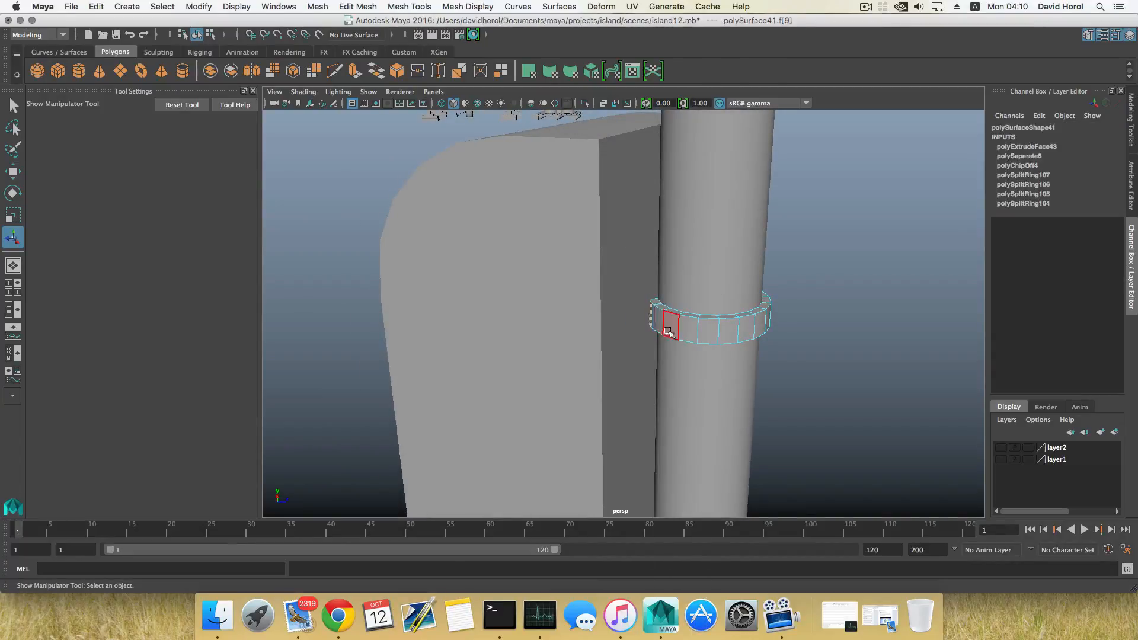
{"action": "left_click_drag", "start_coordinate": [651, 312], "coordinate": [515, 342], "text": "alt"}
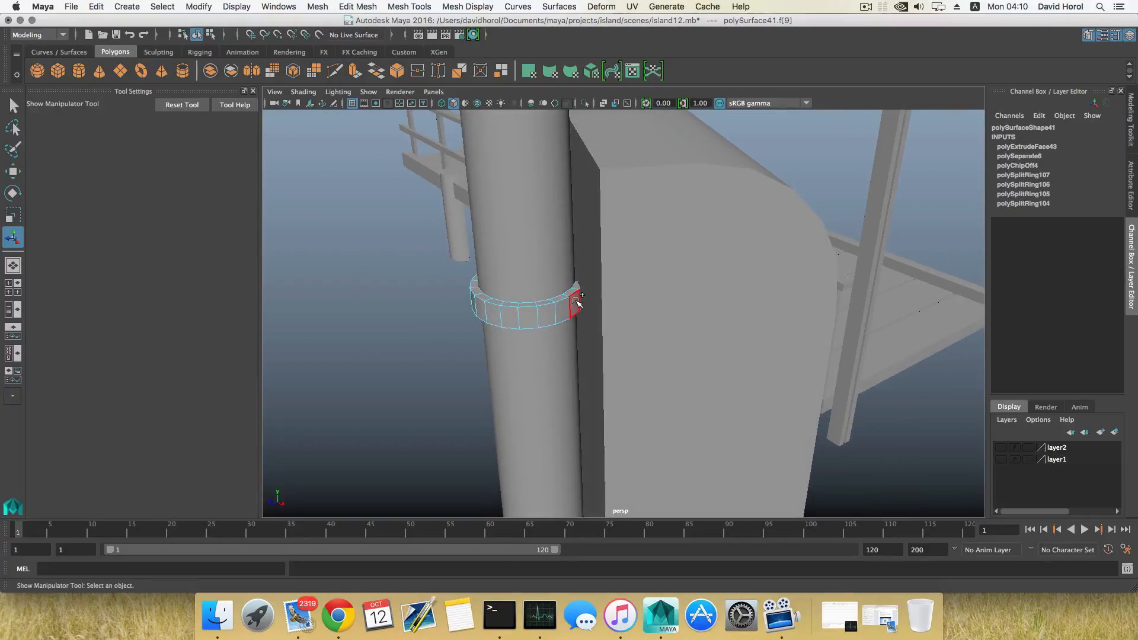
{"action": "left_click_drag", "start_coordinate": [576, 302], "coordinate": [538, 187], "text": "alt"}
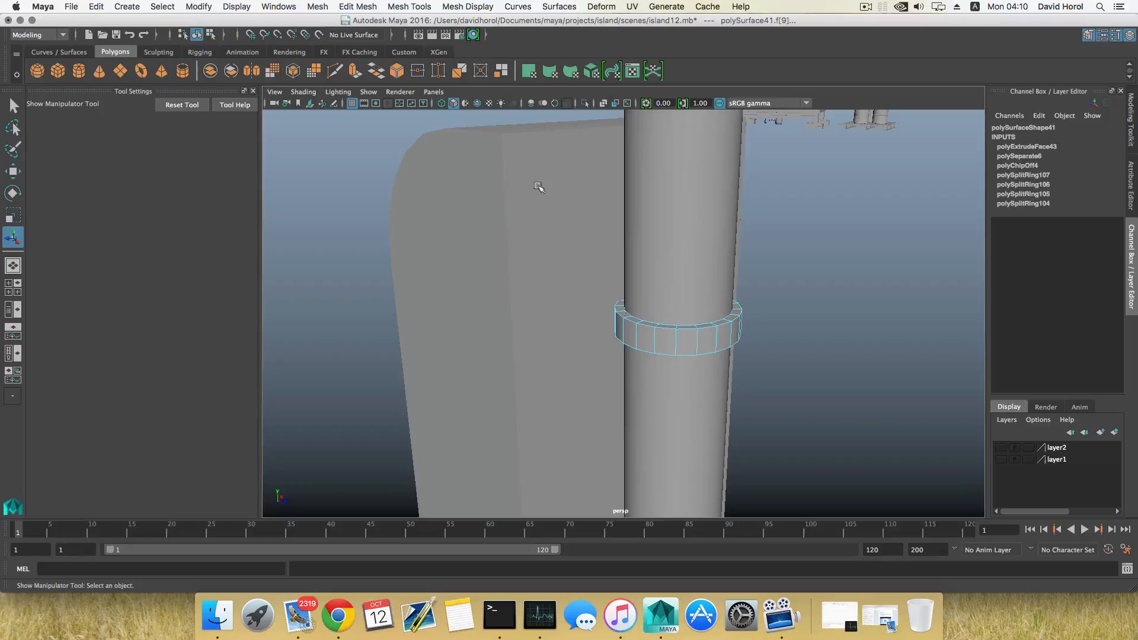
Try extruding the ring's end faces to a Local Translate Z of 0.321 and scaling them, then undo the extrusion
{"action": "left_click", "coordinate": [354, 71]}
{"action": "mouse_move", "coordinate": [609, 373]}
{"action": "left_mouse_down", "text": "alt"}
{"action": "mouse_move", "coordinate": [469, 386]}
{"action": "mouse_move", "coordinate": [611, 385]}
{"action": "left_mouse_up", "text": "alt"}
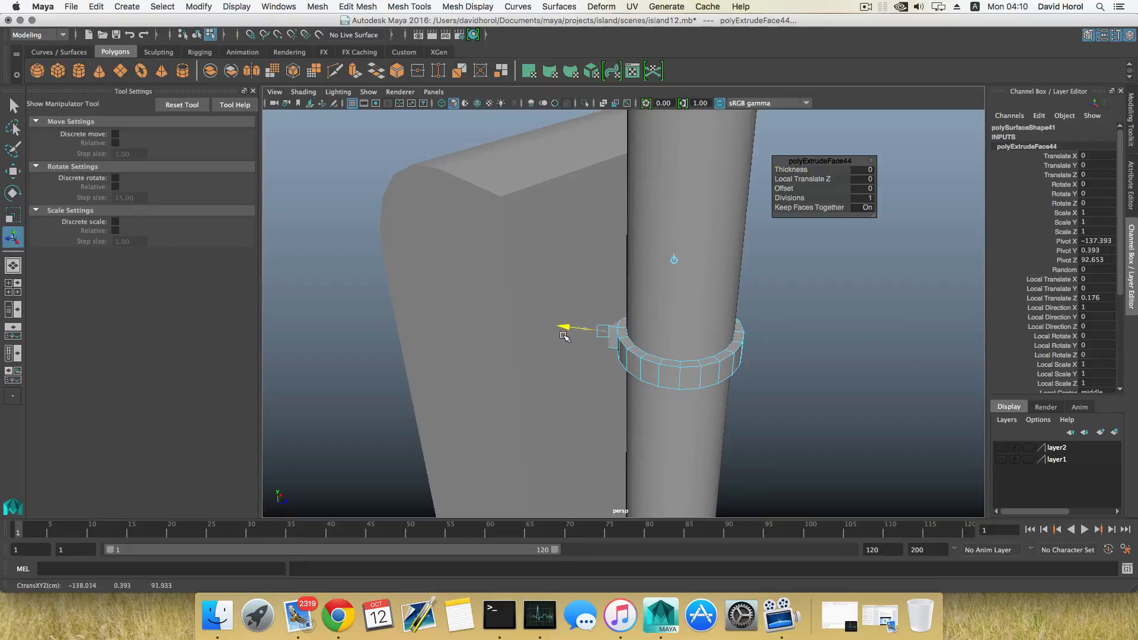
{"action": "key", "text": "r"}
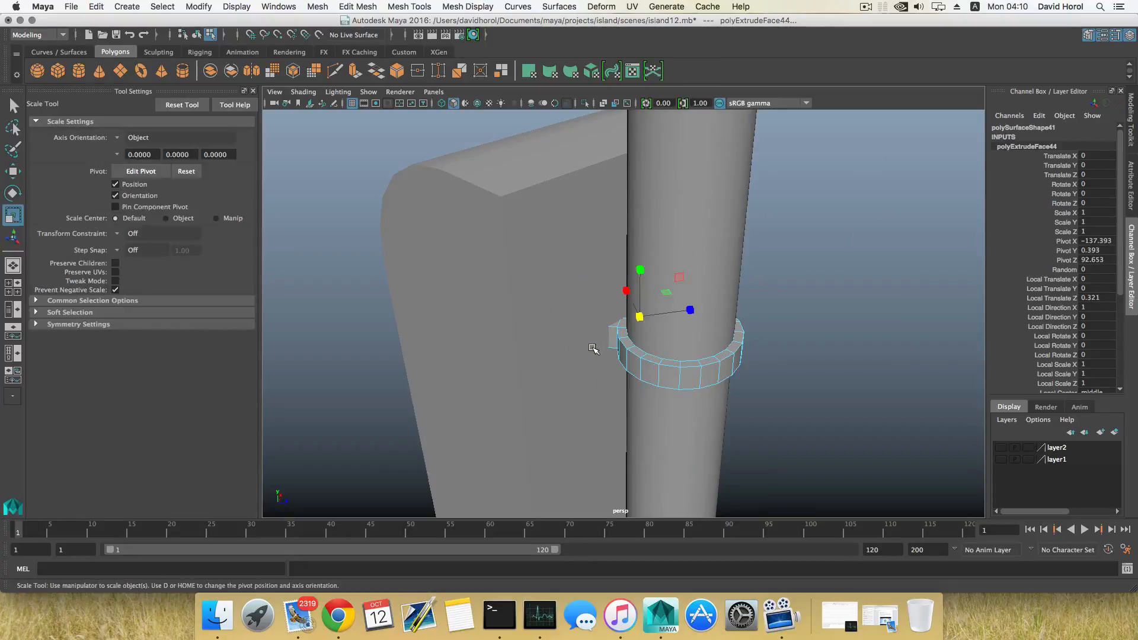
{"action": "left_click_drag", "start_coordinate": [699, 324], "coordinate": [671, 356], "text": "alt"}
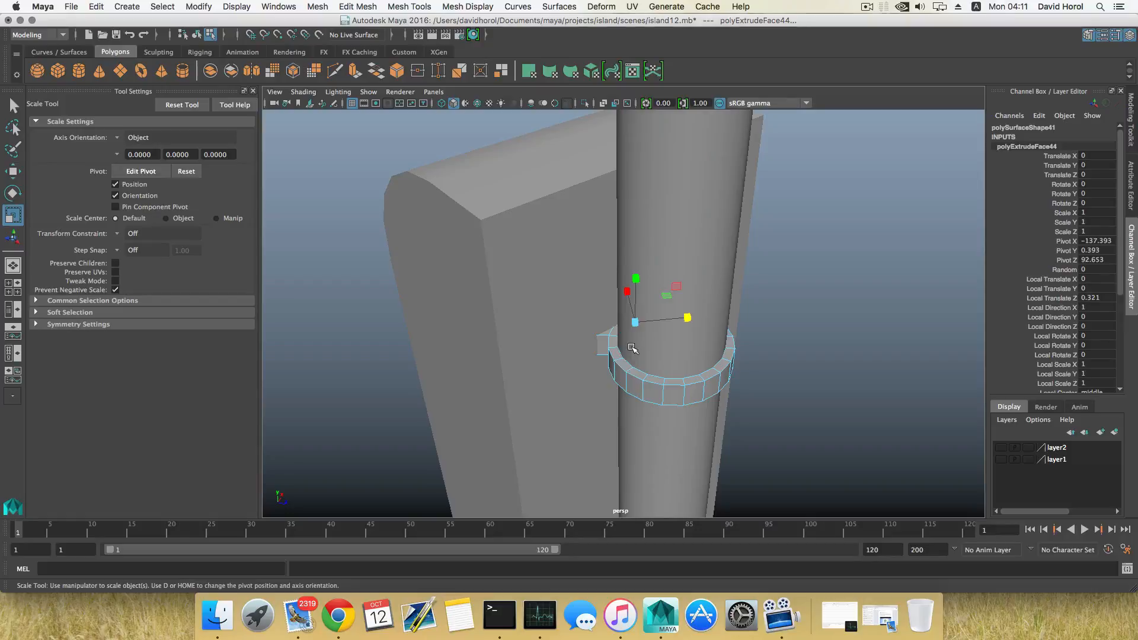
{"action": "key", "text": "z"}
{"action": "left_click_drag", "start_coordinate": [632, 348], "coordinate": [682, 335], "text": "alt"}
{"action": "key", "text": "z"}
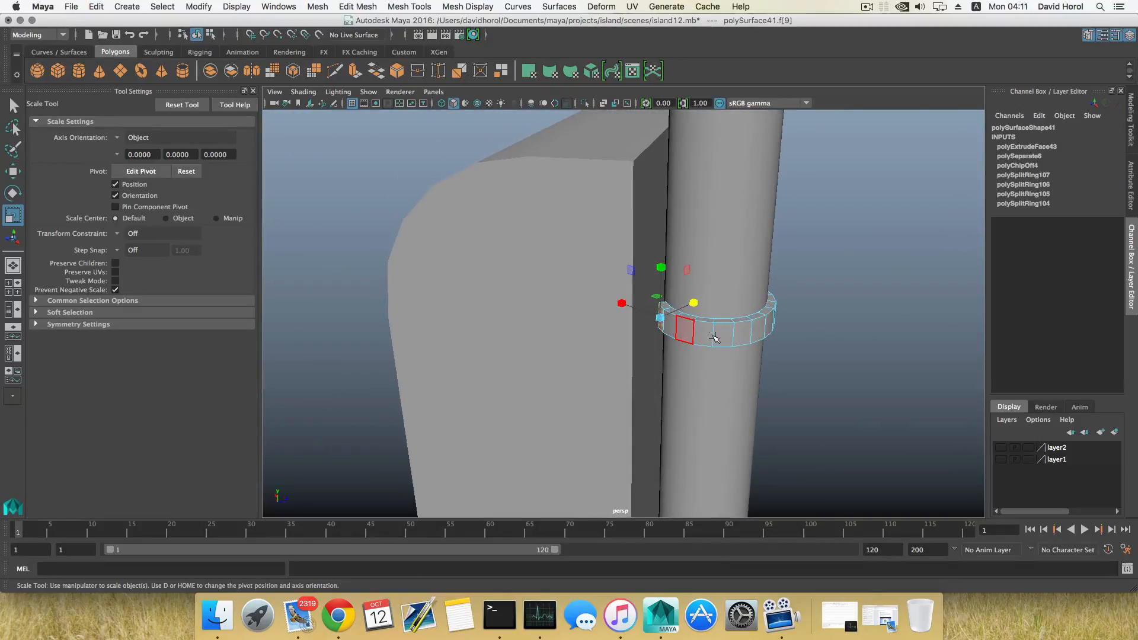
Extrude the clamp ring's end faces nearest the booth outward to a Local Translate Z of 0.41
{"action": "left_click_drag", "start_coordinate": [714, 337], "coordinate": [566, 308], "text": "alt"}
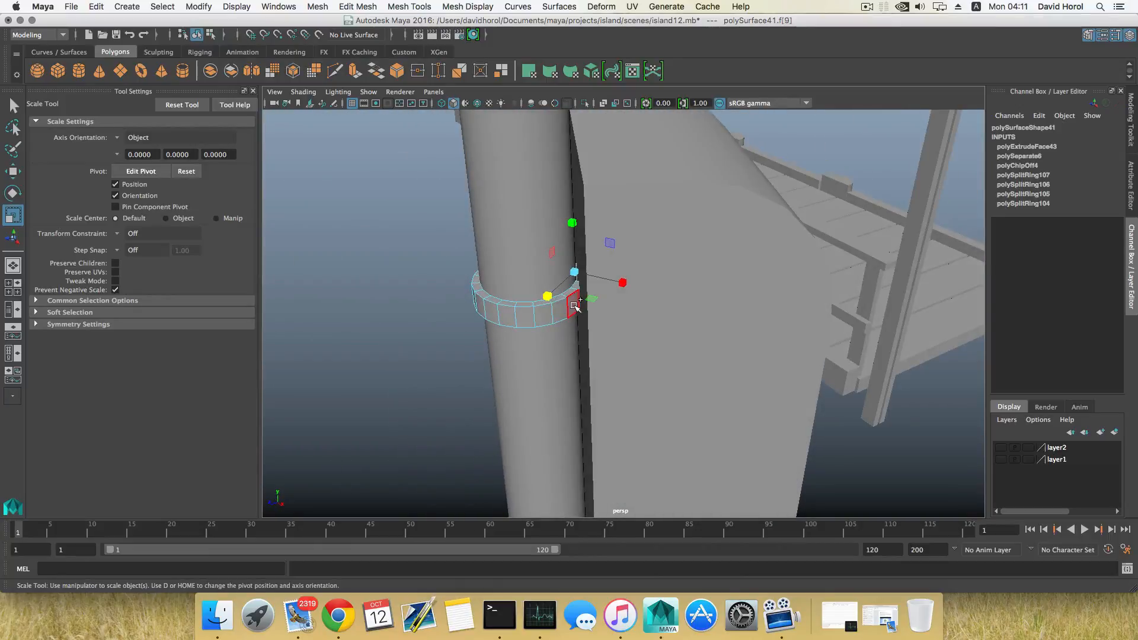
{"action": "left_click_drag", "start_coordinate": [464, 350], "coordinate": [551, 348], "text": "alt"}
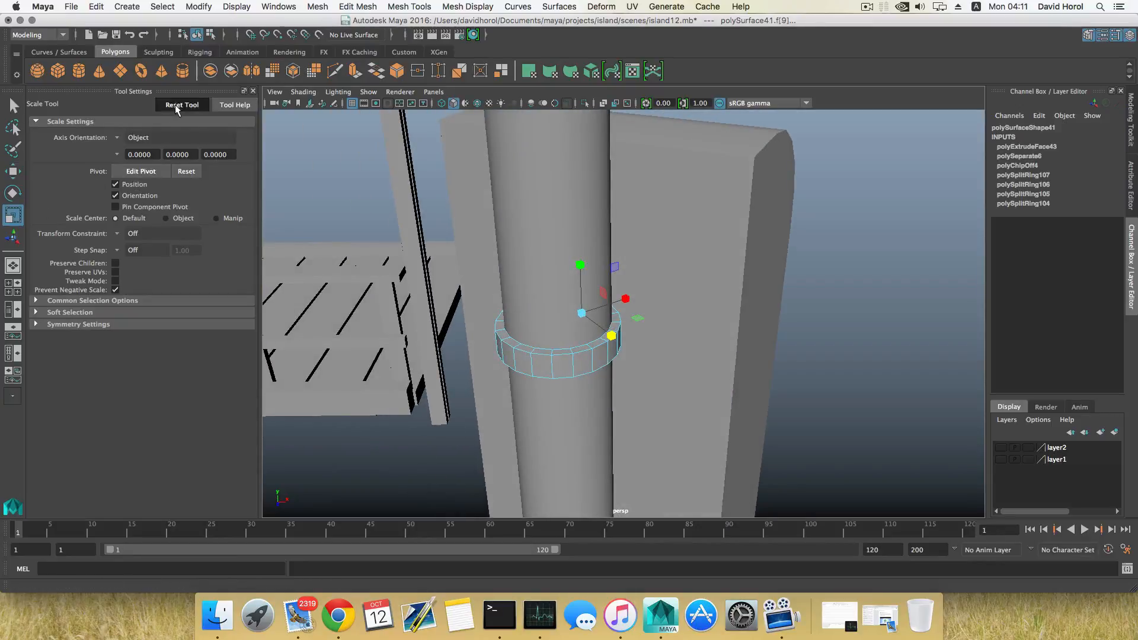
{"action": "left_click_drag", "start_coordinate": [272, 238], "coordinate": [558, 257], "text": "alt"}
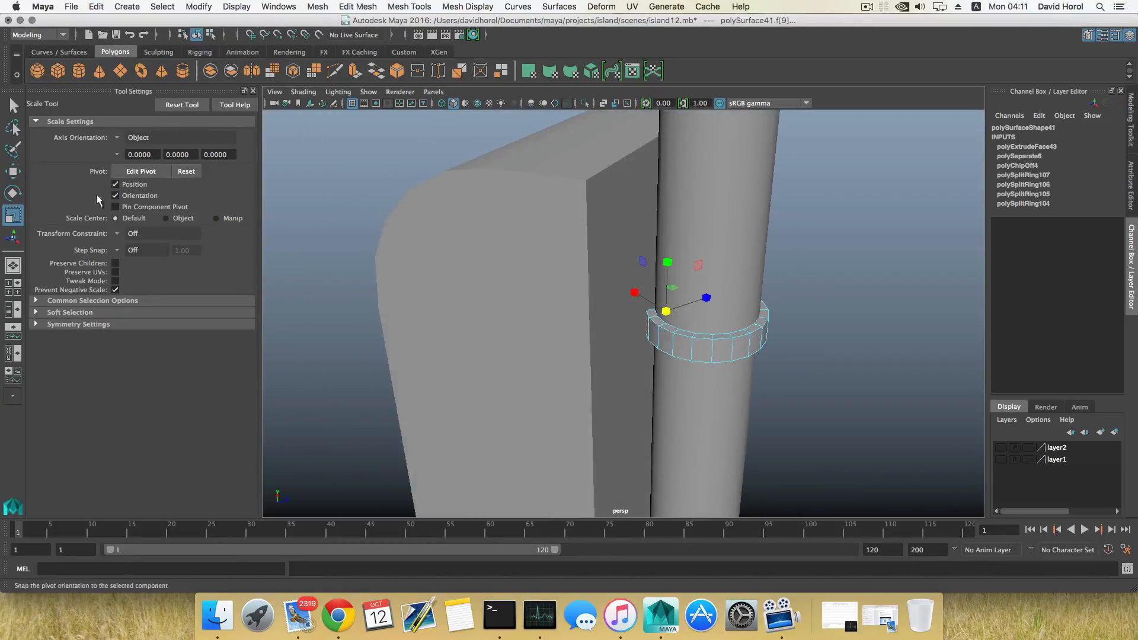
{"action": "left_click", "coordinate": [11, 176]}
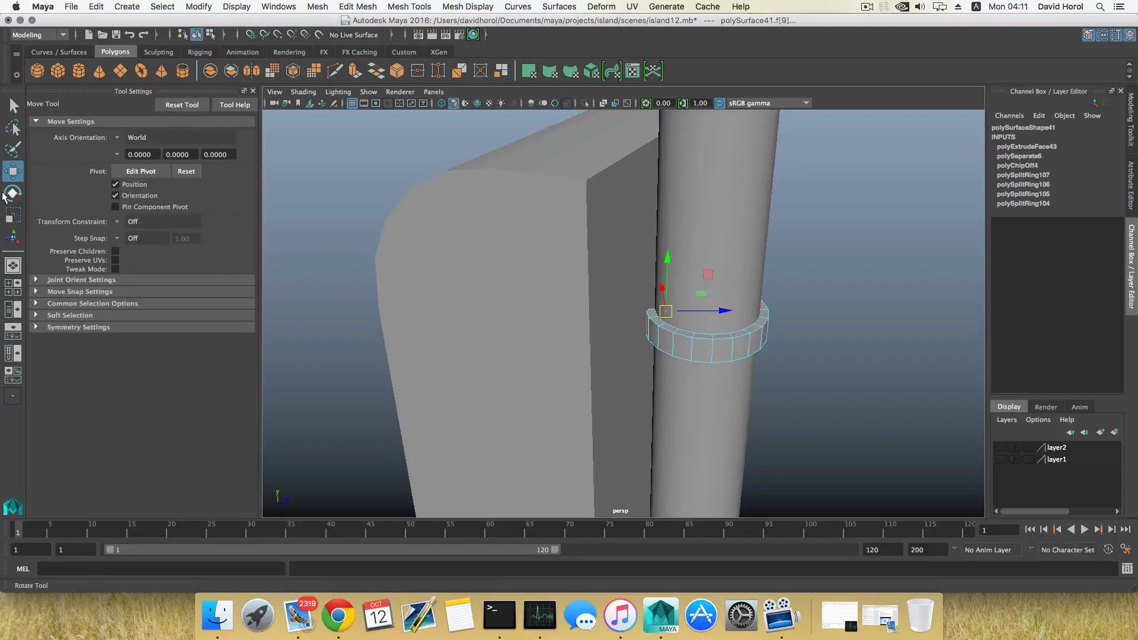
{"action": "left_click_drag", "start_coordinate": [770, 334], "coordinate": [690, 338], "text": "alt"}
{"action": "left_click", "coordinate": [356, 71]}
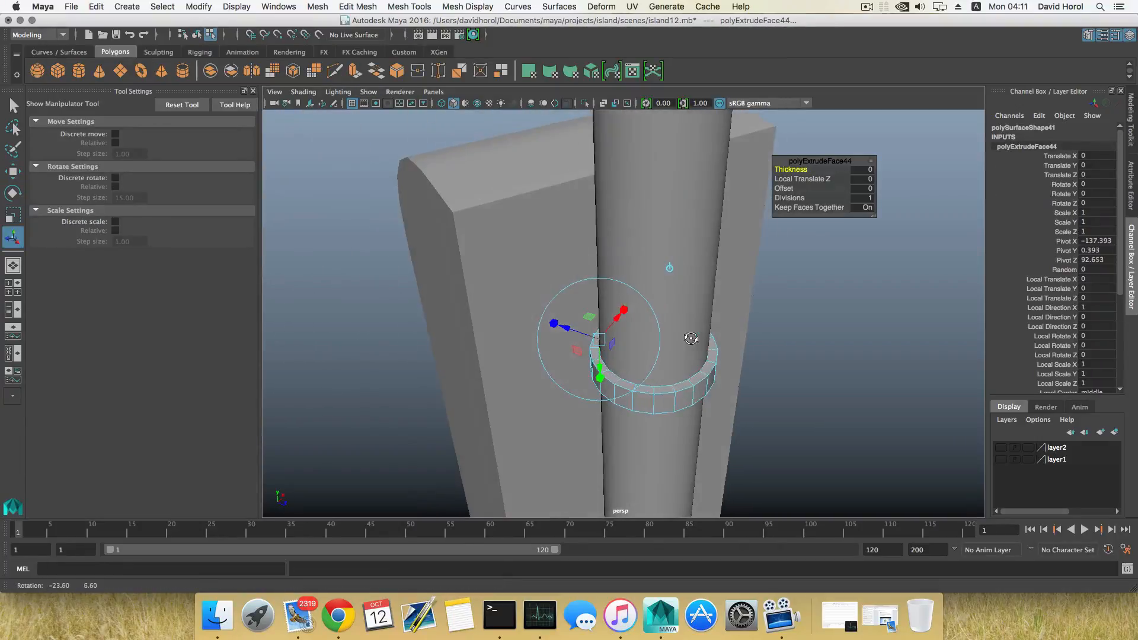
{"action": "left_click_drag", "start_coordinate": [553, 324], "coordinate": [593, 329]}
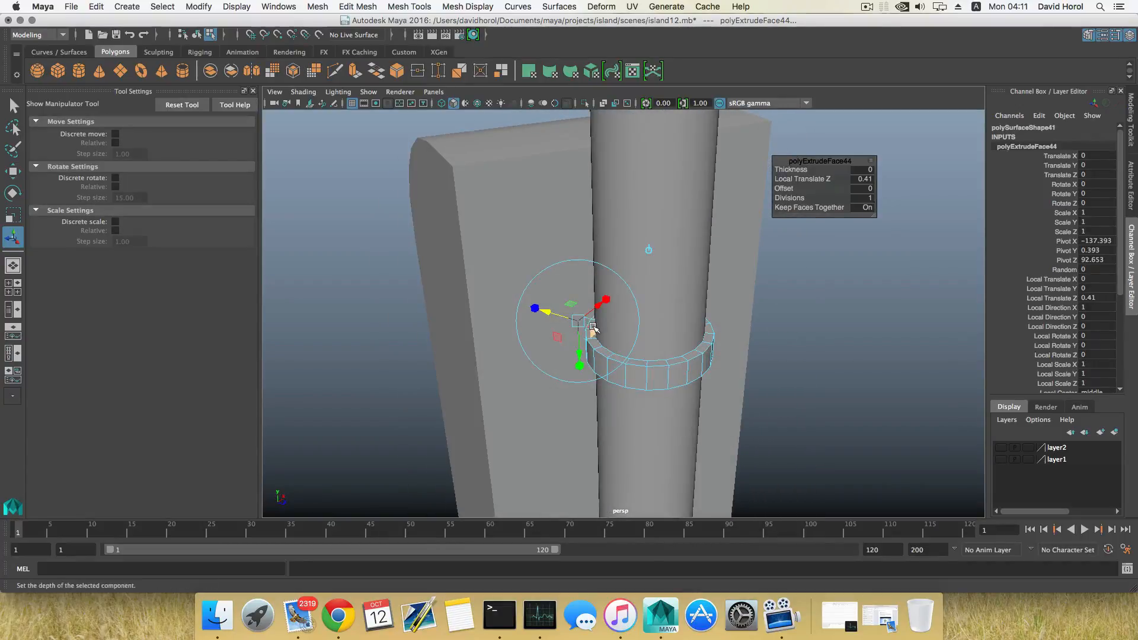
Isolate the clamp ring and delete the leftover ring segment projecting into the gap beside one extruded tab
{"action": "key", "text": "F8"}
{"action": "left_click", "coordinate": [584, 103]}
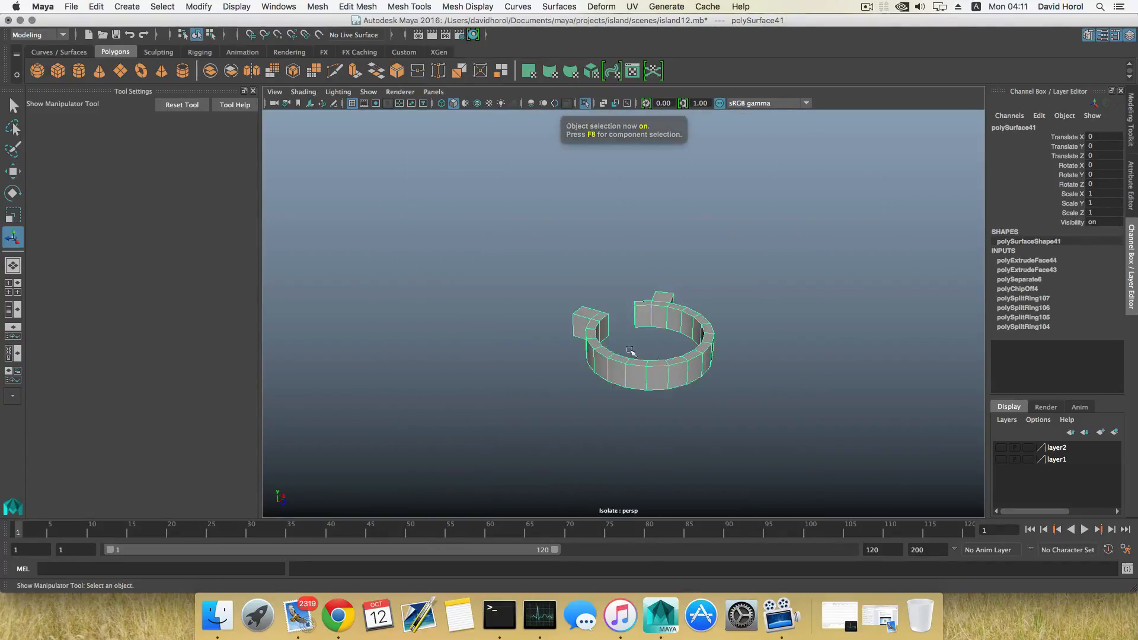
{"action": "left_click_drag", "start_coordinate": [664, 360], "coordinate": [696, 380], "text": "alt"}
{"action": "right_click_drag", "start_coordinate": [674, 300], "coordinate": [670, 320]}
{"action": "left_click", "coordinate": [672, 324]}
{"action": "left_click_drag", "start_coordinate": [671, 324], "coordinate": [822, 298], "text": "alt"}
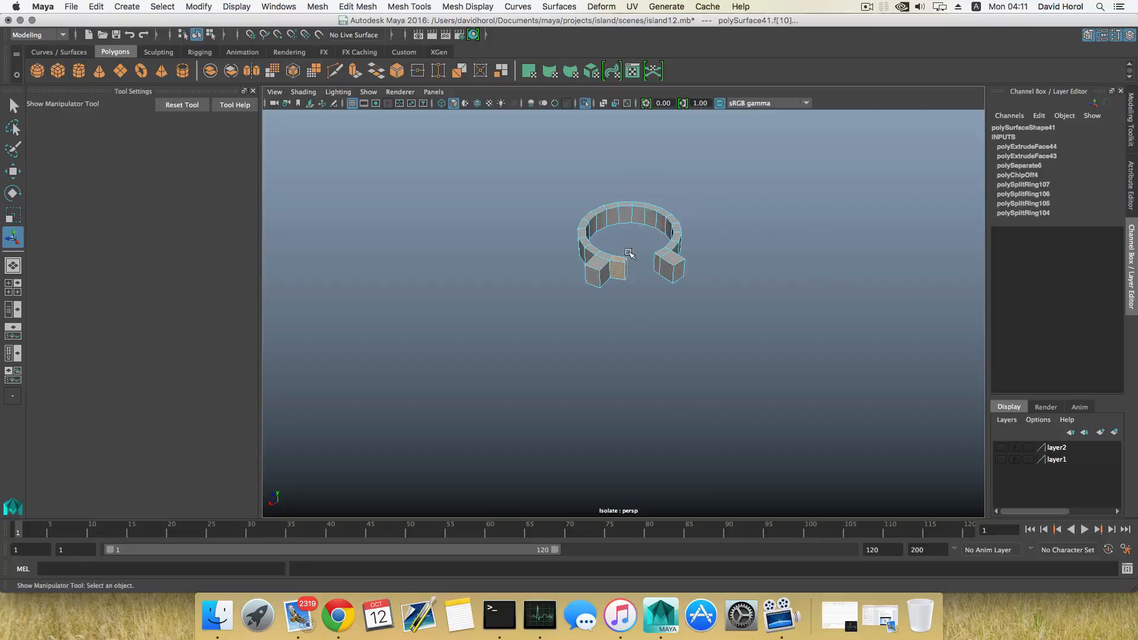
{"action": "key", "text": "Delete"}
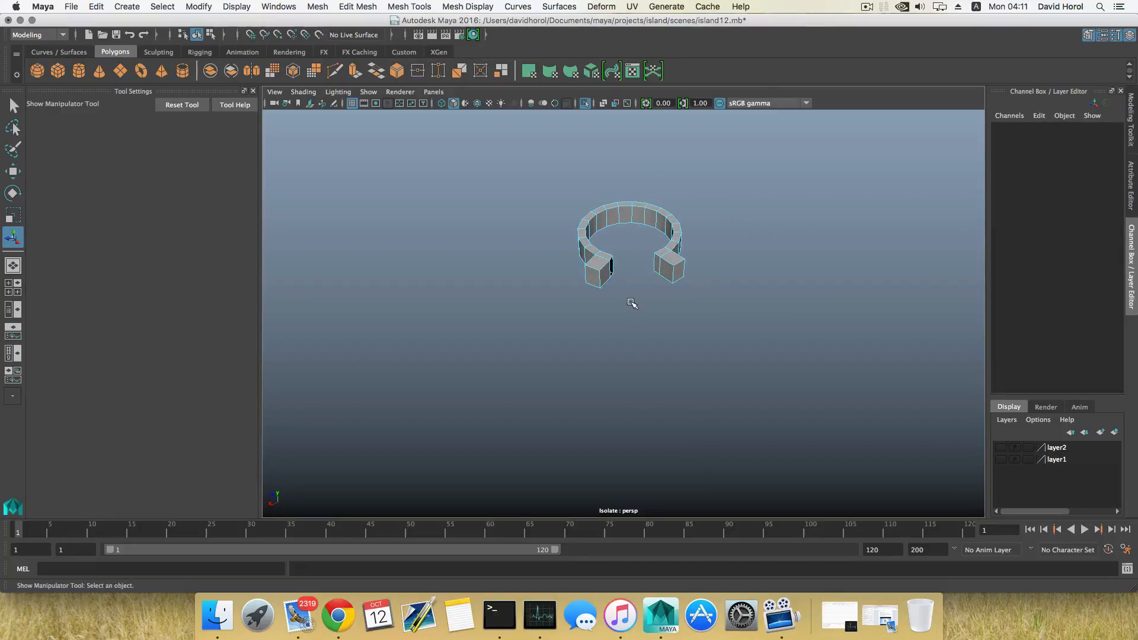
Select the open border edge beside the extruded tab and close the opening with Fill Hole
{"action": "scroll", "coordinate": [629, 302], "scroll_direction": "up", "scroll_amount": 5}
{"action": "right_click_drag", "start_coordinate": [577, 218], "coordinate": [577, 186]}
{"action": "left_click_drag", "start_coordinate": [607, 225], "coordinate": [599, 227], "text": "alt"}
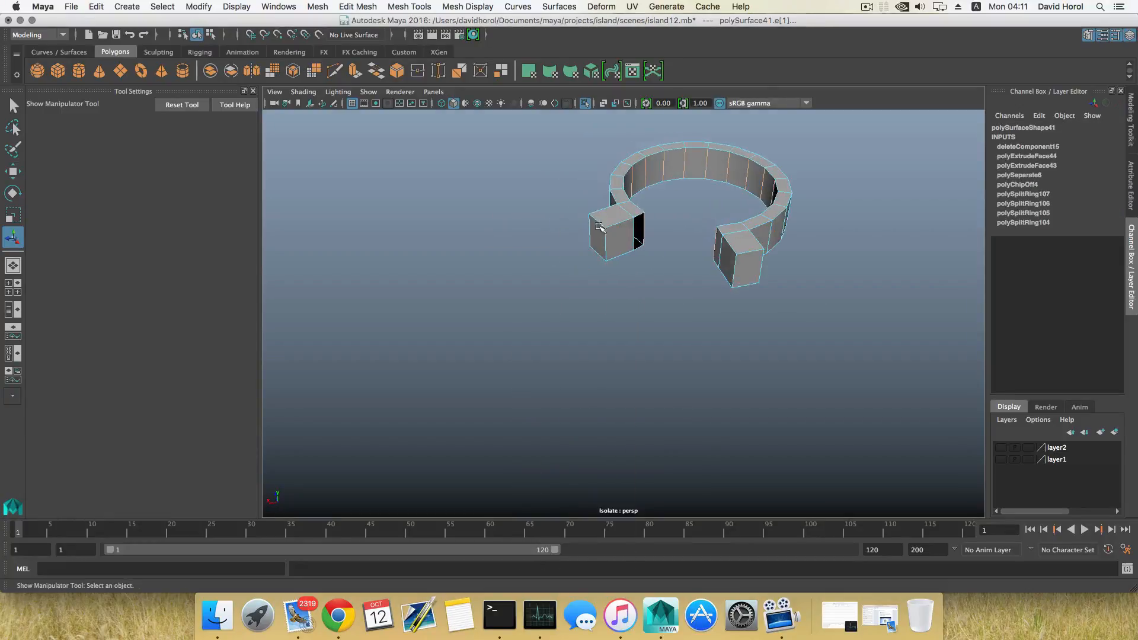
{"action": "left_click", "coordinate": [639, 217]}
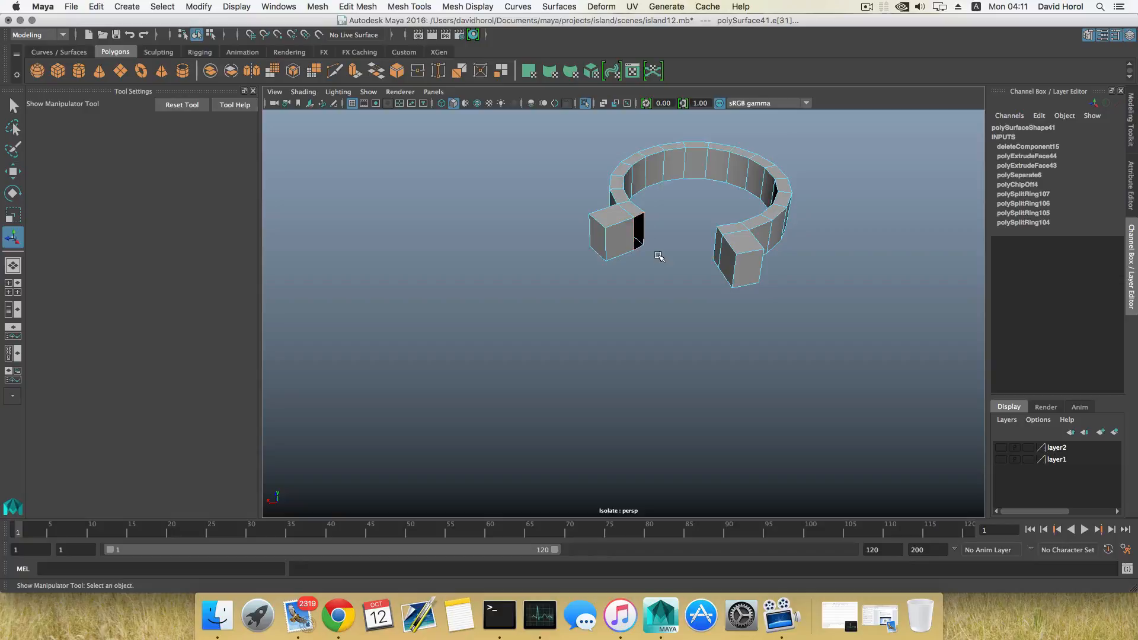
{"action": "left_click", "coordinate": [355, 6]}
{"action": "mouse_move", "coordinate": [318, 7]}
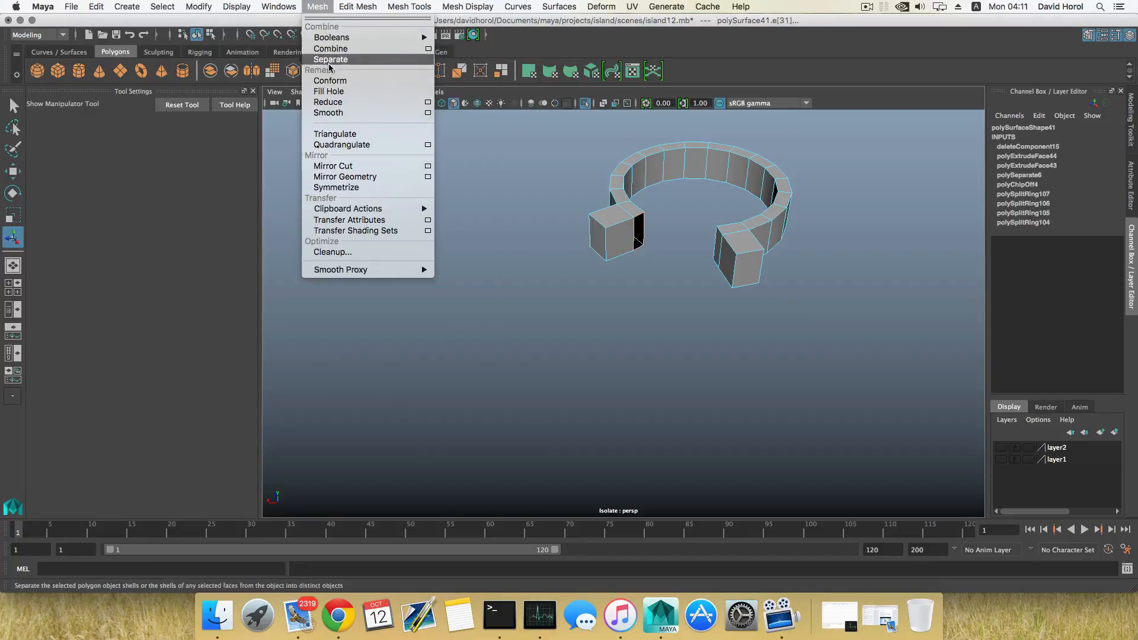
{"action": "left_click", "coordinate": [332, 91]}
Move the end vertices of one tab outward along the world axes so the tab points sideways from the ring
{"action": "left_click_drag", "start_coordinate": [672, 276], "coordinate": [610, 295], "text": "alt"}
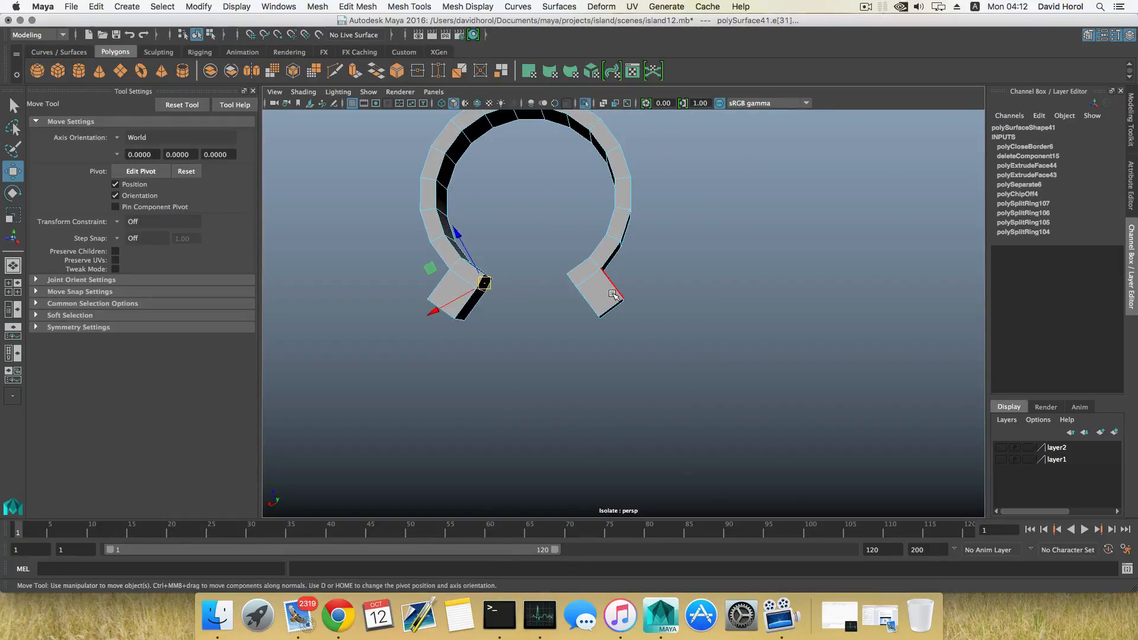
{"action": "right_click_drag", "start_coordinate": [616, 301], "coordinate": [612, 294]}
{"action": "left_click_drag", "start_coordinate": [598, 291], "coordinate": [662, 362]}
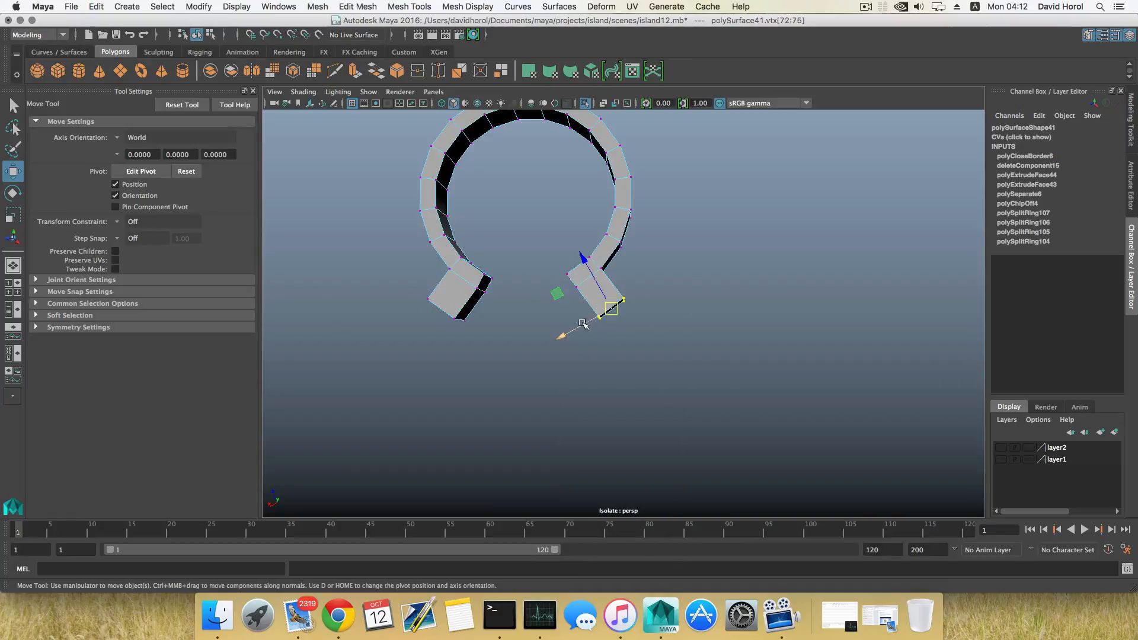
{"action": "left_click_drag", "start_coordinate": [578, 332], "coordinate": [567, 330], "text": "alt"}
{"action": "middle_click_drag", "start_coordinate": [544, 339], "coordinate": [598, 320]}
{"action": "left_click_drag", "start_coordinate": [597, 319], "coordinate": [601, 317]}
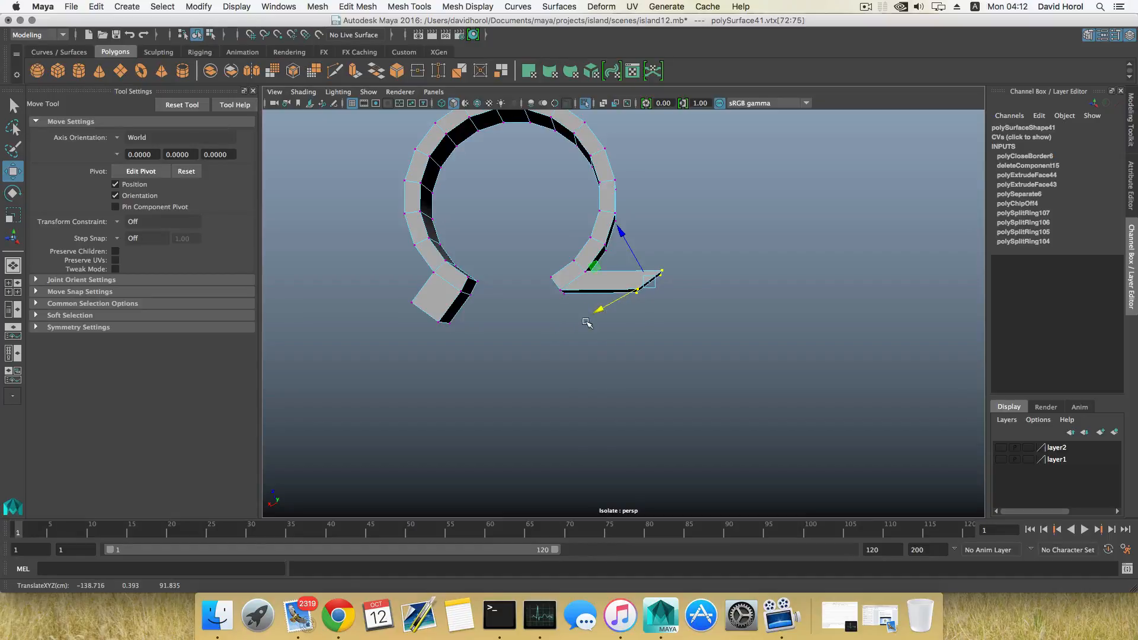
Move the end vertices of the opposite tab back so it lies in line with the first tab
{"action": "middle_click_drag", "start_coordinate": [549, 324], "coordinate": [637, 325], "text": "alt"}
{"action": "left_click_drag", "start_coordinate": [492, 296], "coordinate": [545, 347]}
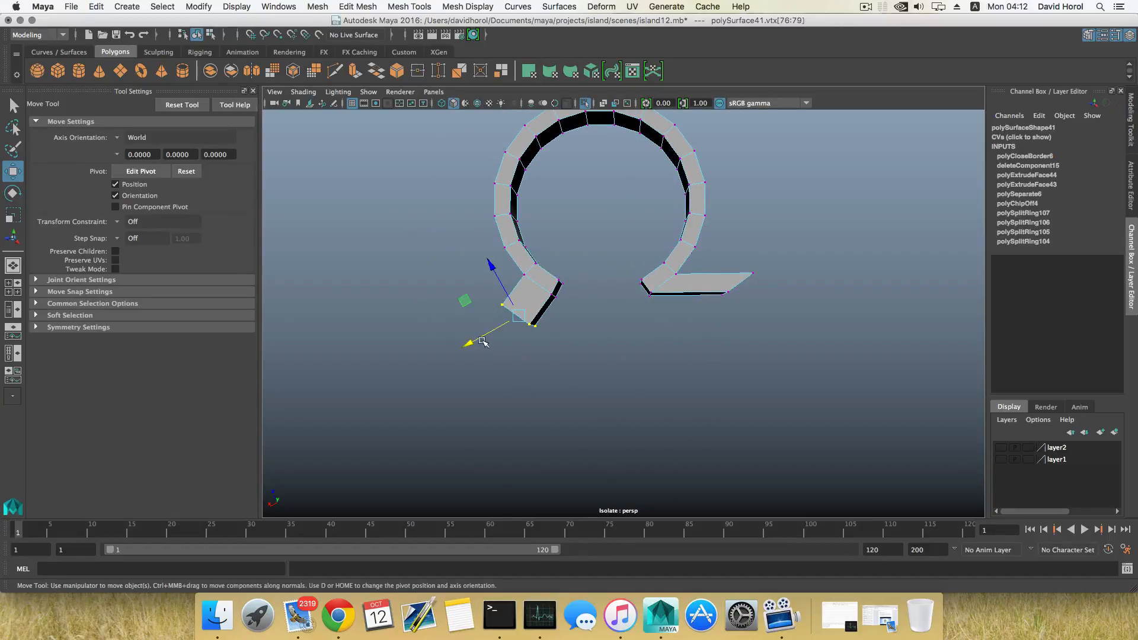
{"action": "middle_click_drag", "start_coordinate": [491, 269], "coordinate": [478, 235]}
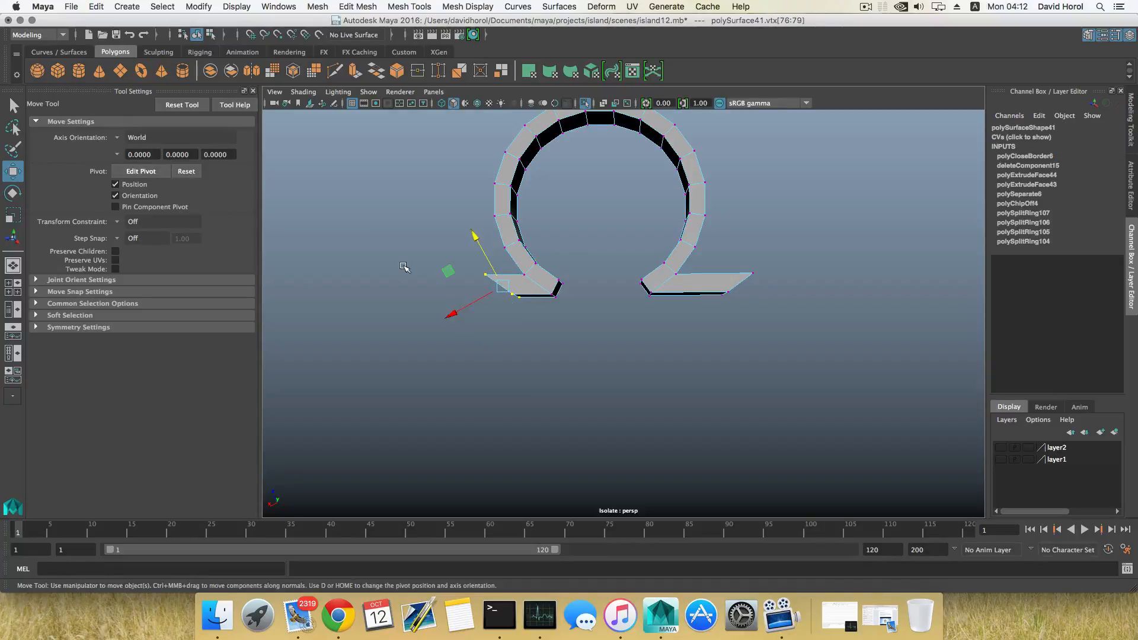
Set the Scale tool's axis orientation to World and scale the shorter tab's end vertices to reduce the slant of its end
{"action": "left_click", "coordinate": [172, 137]}
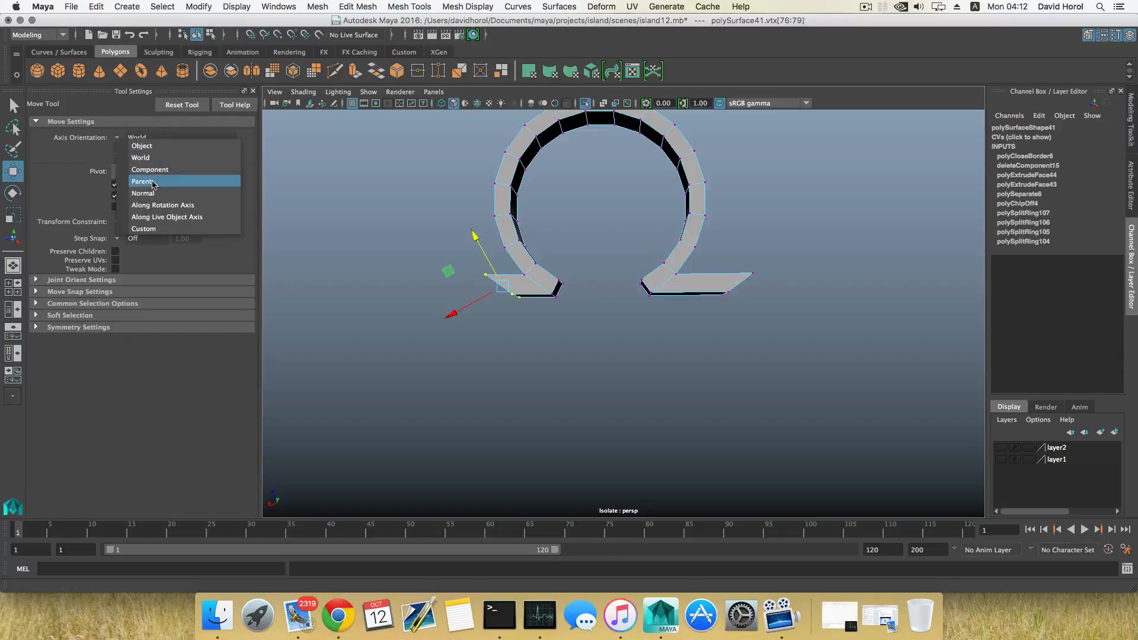
{"action": "left_click", "coordinate": [154, 171]}
{"action": "key", "text": "e"}
{"action": "key", "text": "r"}
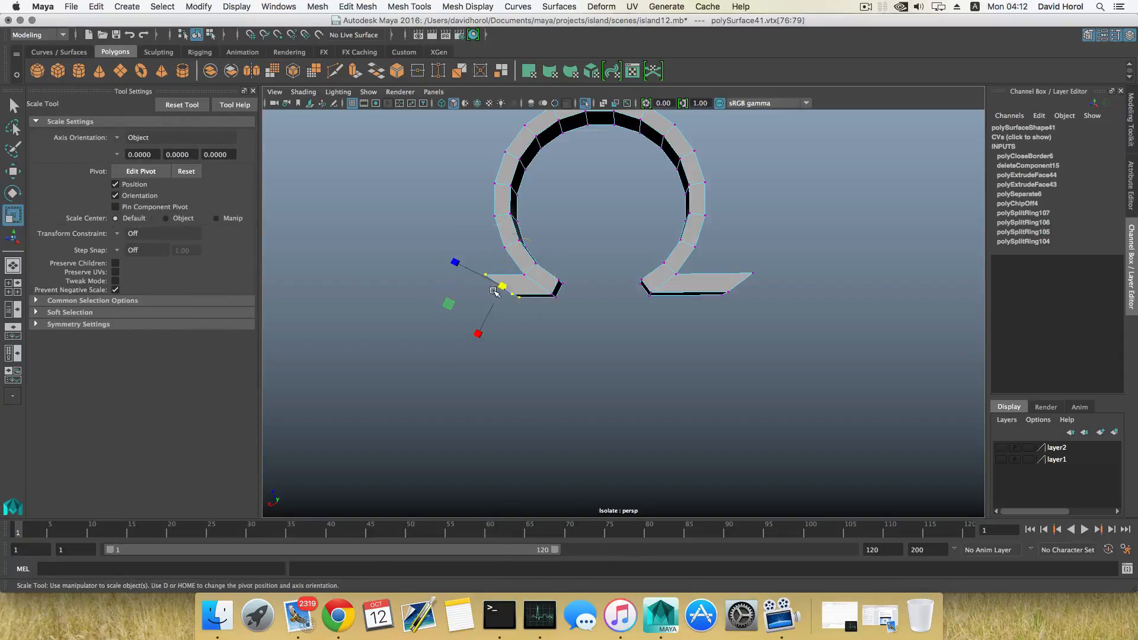
{"action": "left_click", "coordinate": [119, 140]}
{"action": "left_click", "coordinate": [143, 145]}
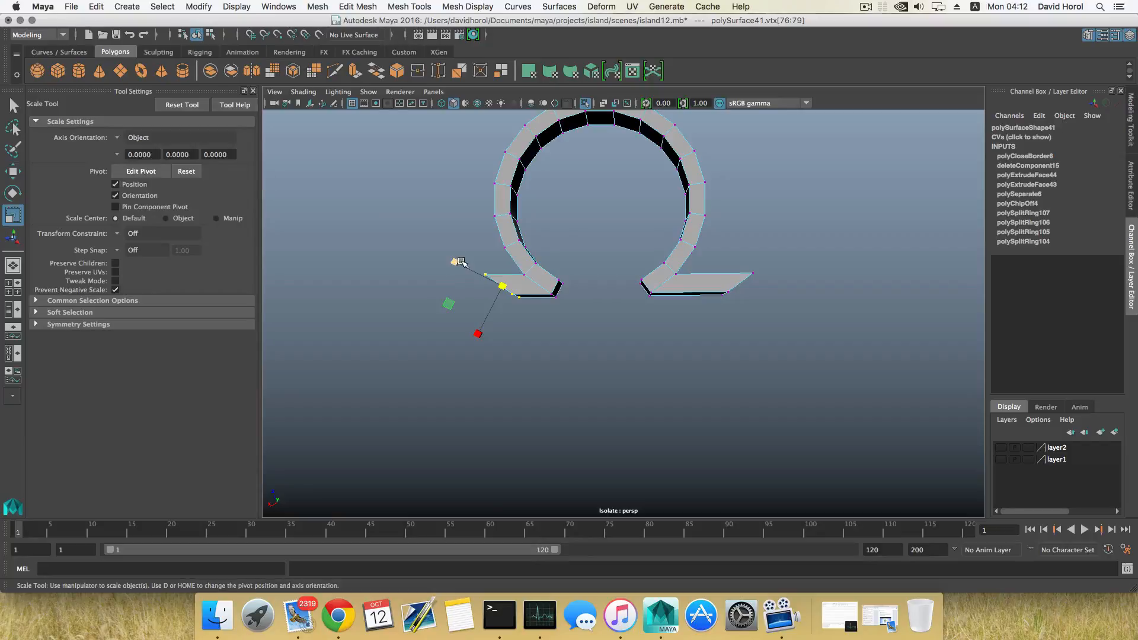
{"action": "left_click", "coordinate": [122, 138]}
{"action": "left_click", "coordinate": [138, 154]}
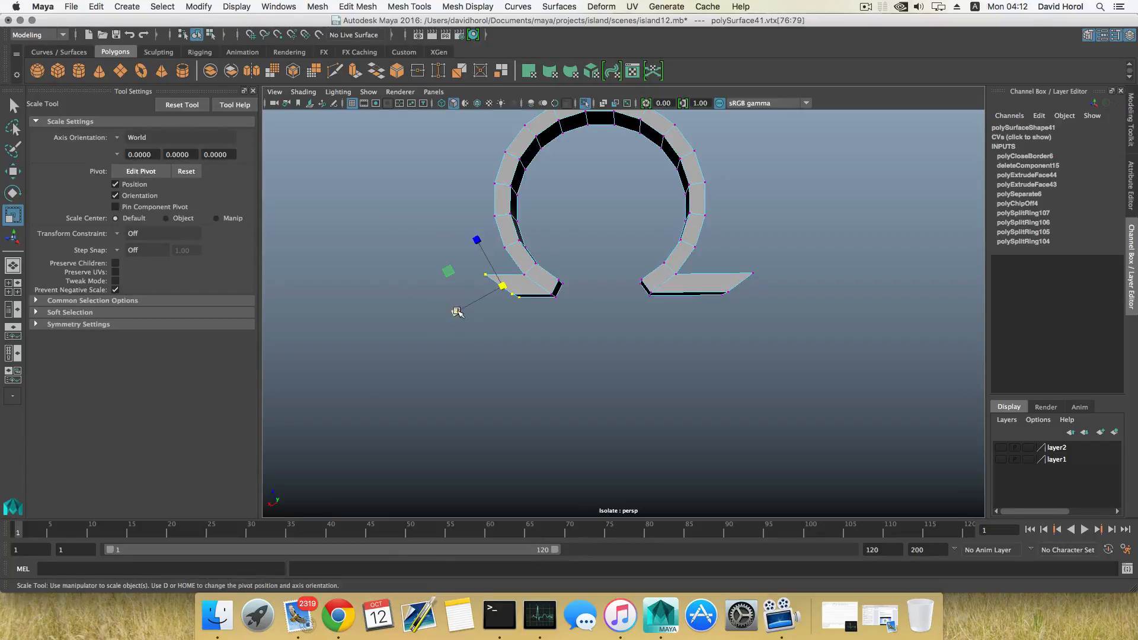
{"action": "left_click_drag", "start_coordinate": [458, 311], "coordinate": [622, 297]}
{"action": "middle_click_drag", "start_coordinate": [622, 298], "coordinate": [614, 223], "text": "alt"}
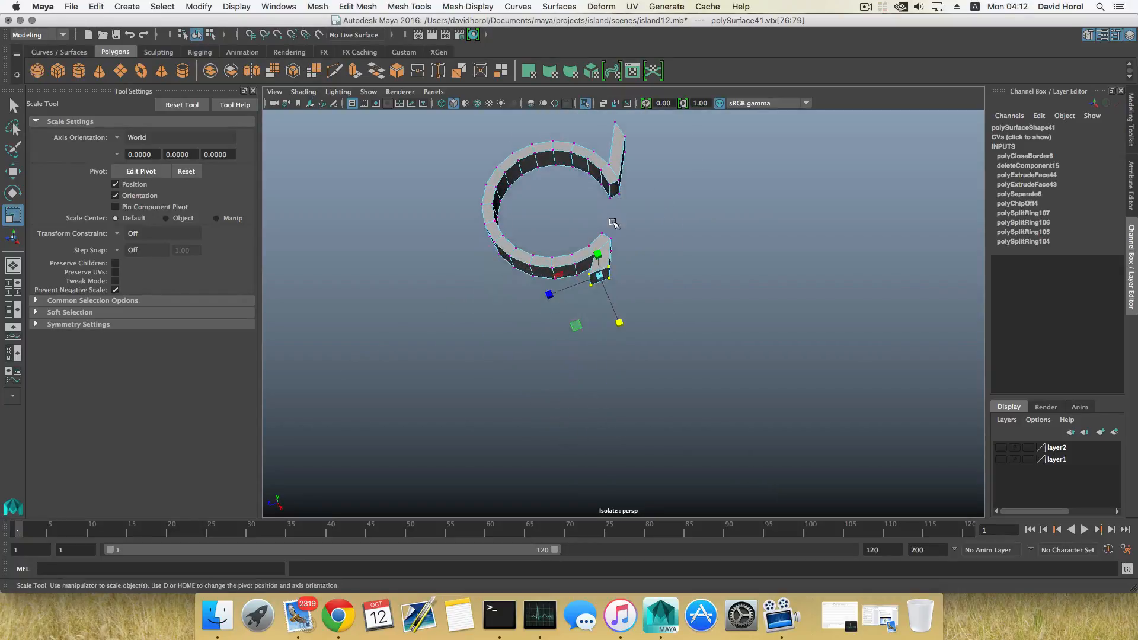
{"action": "left_click_drag", "start_coordinate": [578, 319], "coordinate": [597, 302], "text": "alt"}
{"action": "mouse_move", "coordinate": [623, 342]}
{"action": "left_mouse_down"}
{"action": "mouse_move", "coordinate": [590, 287]}
{"action": "mouse_move", "coordinate": [590, 255]}
{"action": "mouse_move", "coordinate": [586, 355]}
{"action": "mouse_move", "coordinate": [525, 376]}
{"action": "mouse_move", "coordinate": [602, 343]}
{"action": "left_mouse_up"}
Reset the Move tool and shift the protruding corner vertices of the longer tab to square off its end
{"action": "right_click_drag", "start_coordinate": [609, 283], "coordinate": [587, 260]}
{"action": "left_click_drag", "start_coordinate": [621, 281], "coordinate": [623, 280]}
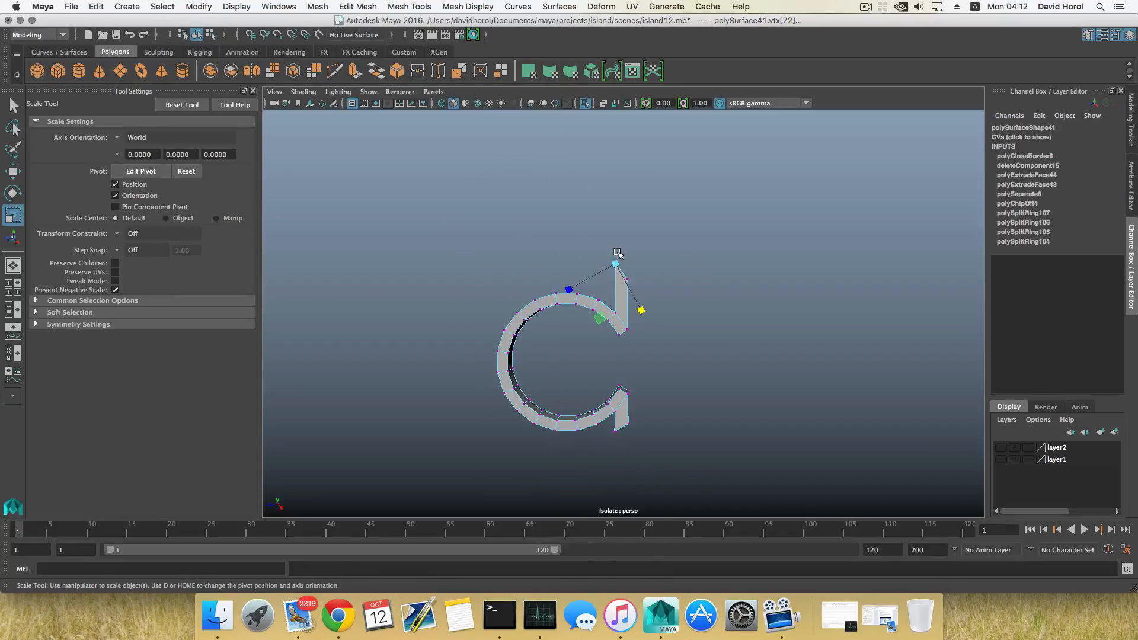
{"action": "key", "text": "w"}
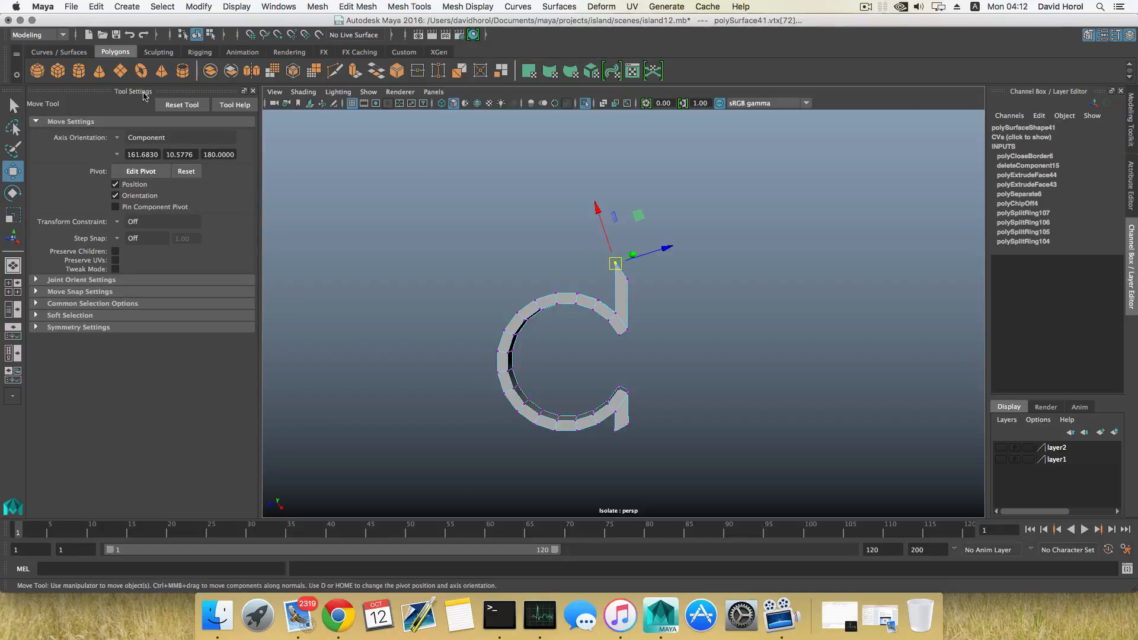
{"action": "left_click", "coordinate": [185, 107]}
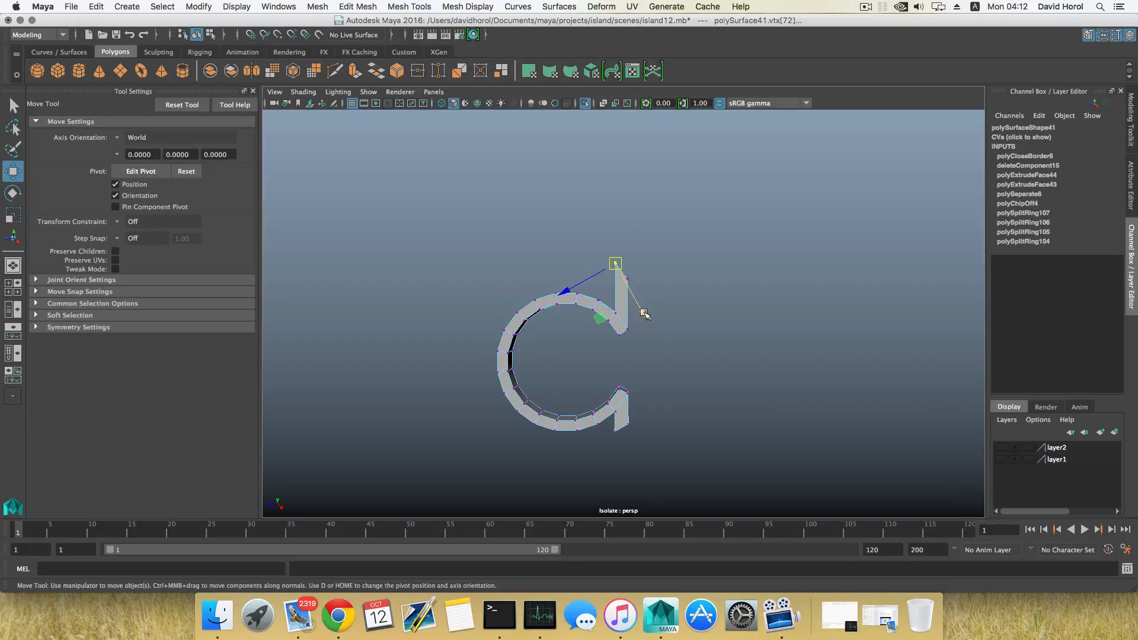
{"action": "left_click_drag", "start_coordinate": [644, 314], "coordinate": [614, 287]}
{"action": "left_click_drag", "start_coordinate": [654, 326], "coordinate": [647, 325]}
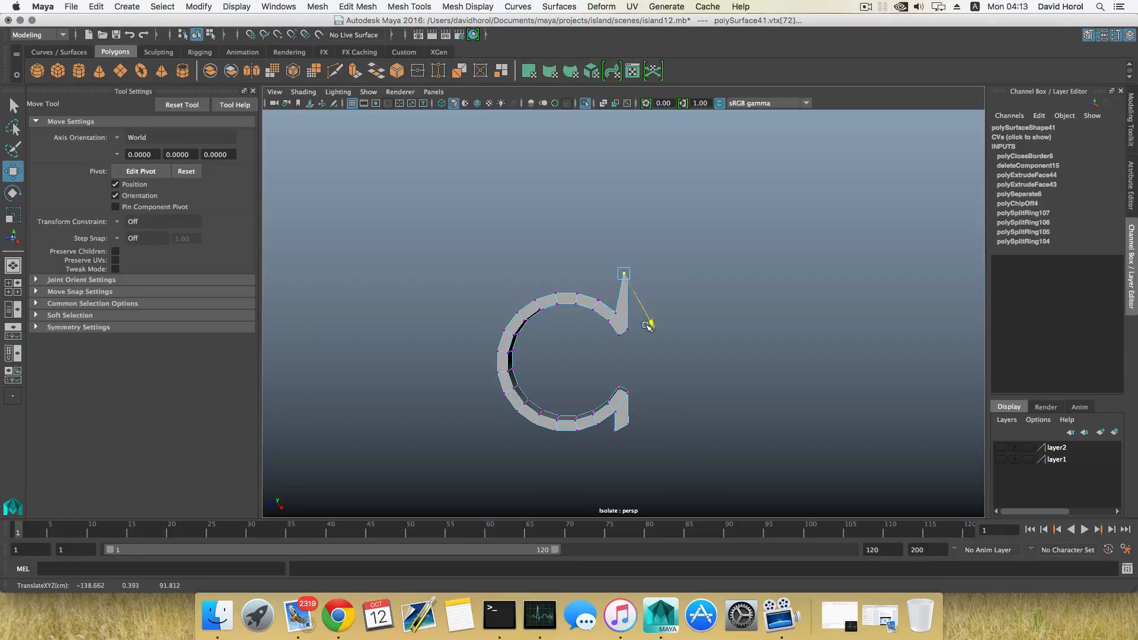
{"action": "left_click_drag", "start_coordinate": [605, 283], "coordinate": [597, 296]}
{"action": "left_click_drag", "start_coordinate": [644, 326], "coordinate": [645, 329]}
Move the end corner vertices of the shorter tab along the world axes to square its end and match the opposite tab
{"action": "middle_click_drag", "start_coordinate": [643, 328], "coordinate": [643, 261], "text": "alt"}
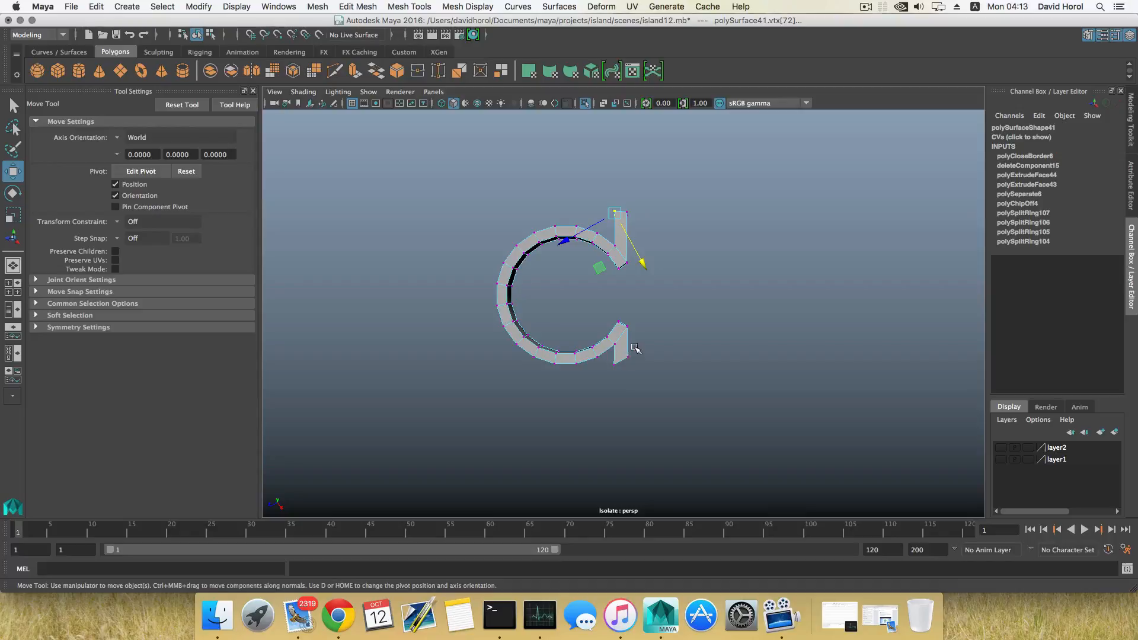
{"action": "left_click", "coordinate": [626, 362]}
{"action": "left_click_drag", "start_coordinate": [645, 393], "coordinate": [617, 379]}
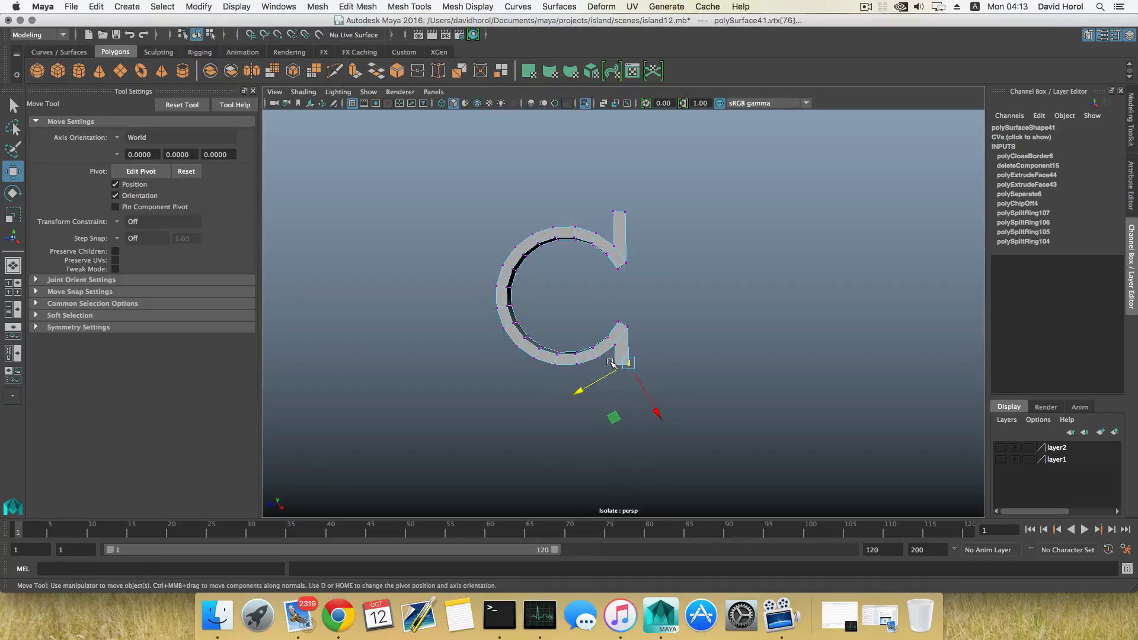
{"action": "left_click", "coordinate": [618, 372]}
{"action": "left_click_drag", "start_coordinate": [622, 381], "coordinate": [512, 324]}
{"action": "left_click", "coordinate": [627, 362]}
{"action": "middle_click_drag", "start_coordinate": [512, 324], "coordinate": [593, 314], "text": "alt"}
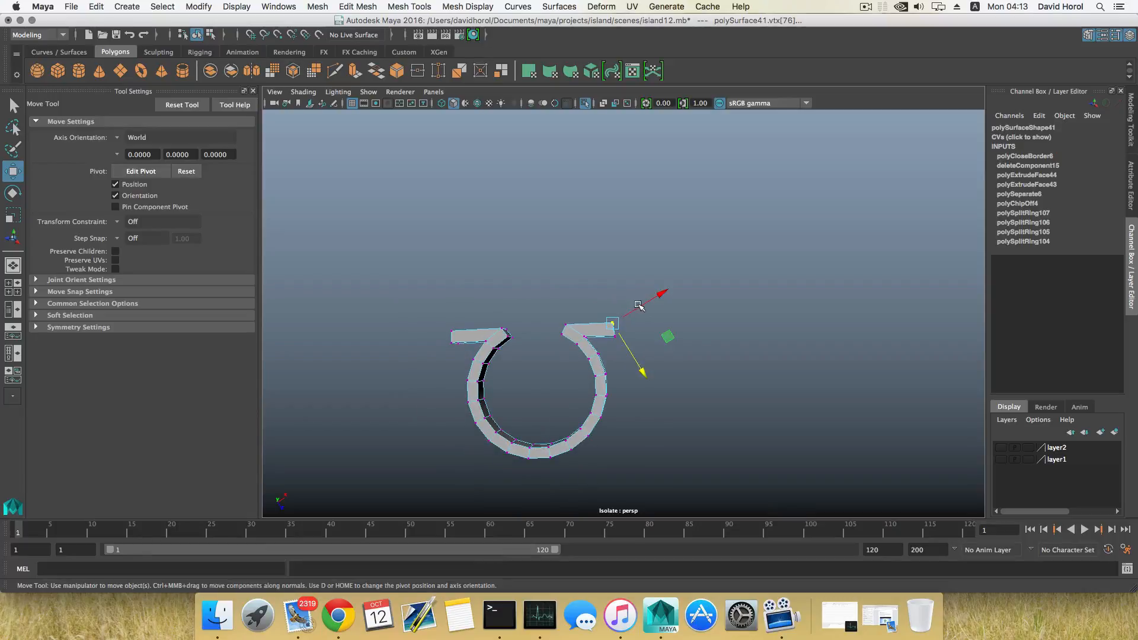
{"action": "left_click_drag", "start_coordinate": [638, 305], "coordinate": [642, 307]}
{"action": "left_click_drag", "start_coordinate": [642, 365], "coordinate": [717, 288]}
{"action": "left_click", "coordinate": [615, 337]}
Select the outer end faces of both tabs and extrude them to a Local Translate Z of 0.678
{"action": "key", "text": "F8"}
{"action": "right_click_drag", "start_coordinate": [718, 287], "coordinate": [697, 360]}
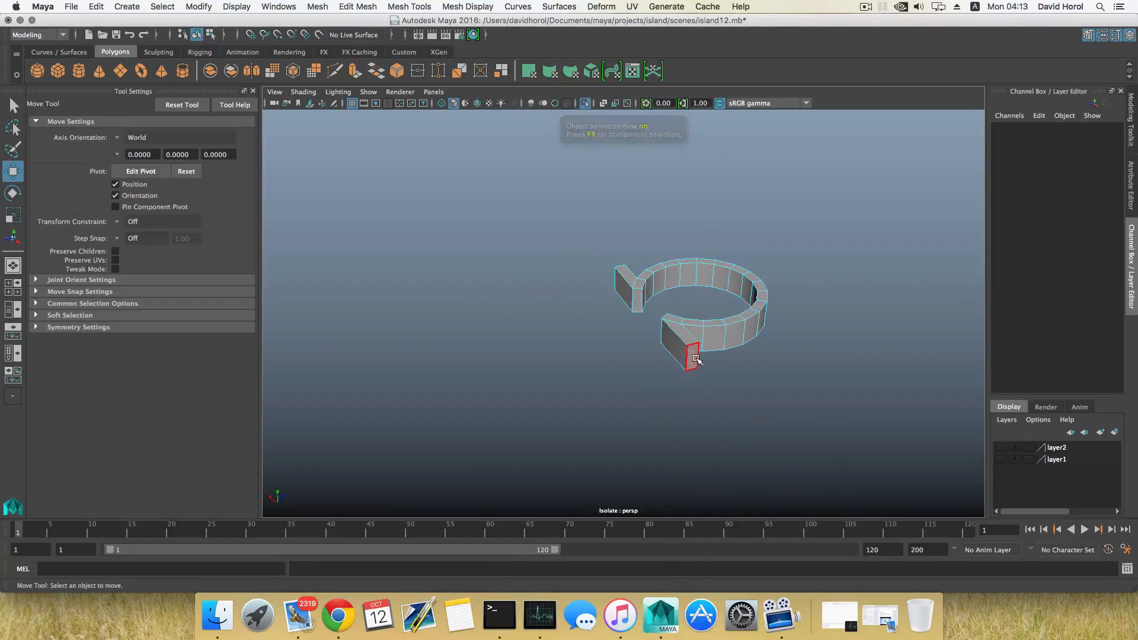
{"action": "left_click", "coordinate": [696, 360]}
{"action": "left_click_drag", "start_coordinate": [604, 351], "coordinate": [776, 343], "text": "alt"}
{"action": "left_click", "coordinate": [573, 328], "text": "shift"}
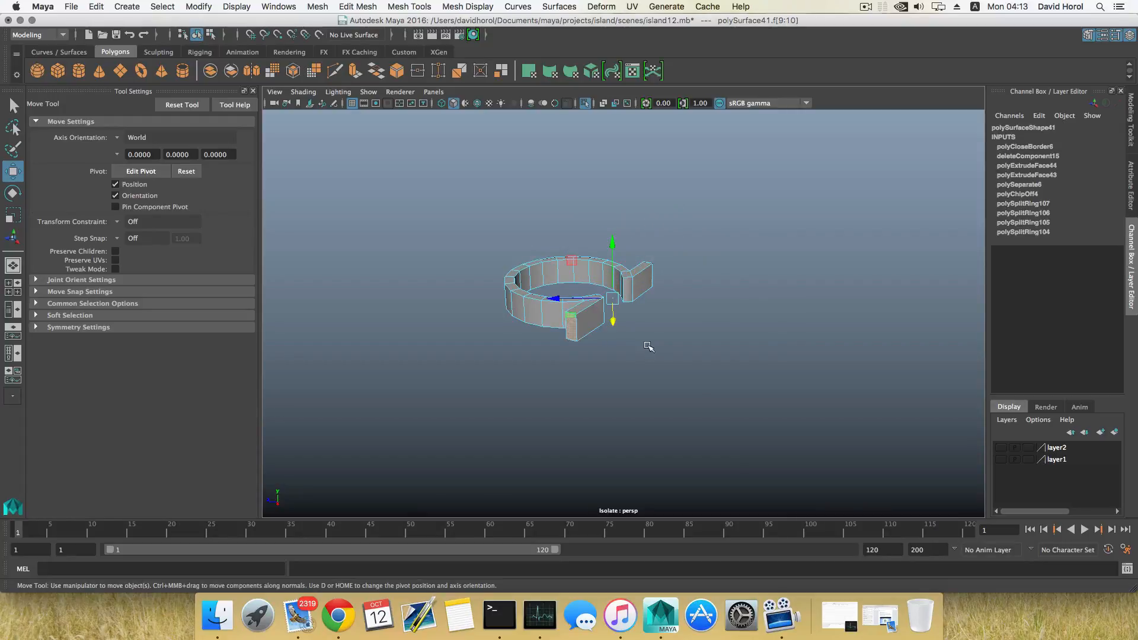
{"action": "left_click_drag", "start_coordinate": [642, 348], "coordinate": [468, 338], "text": "alt"}
{"action": "left_click_drag", "start_coordinate": [389, 183], "coordinate": [447, 196], "text": "alt"}
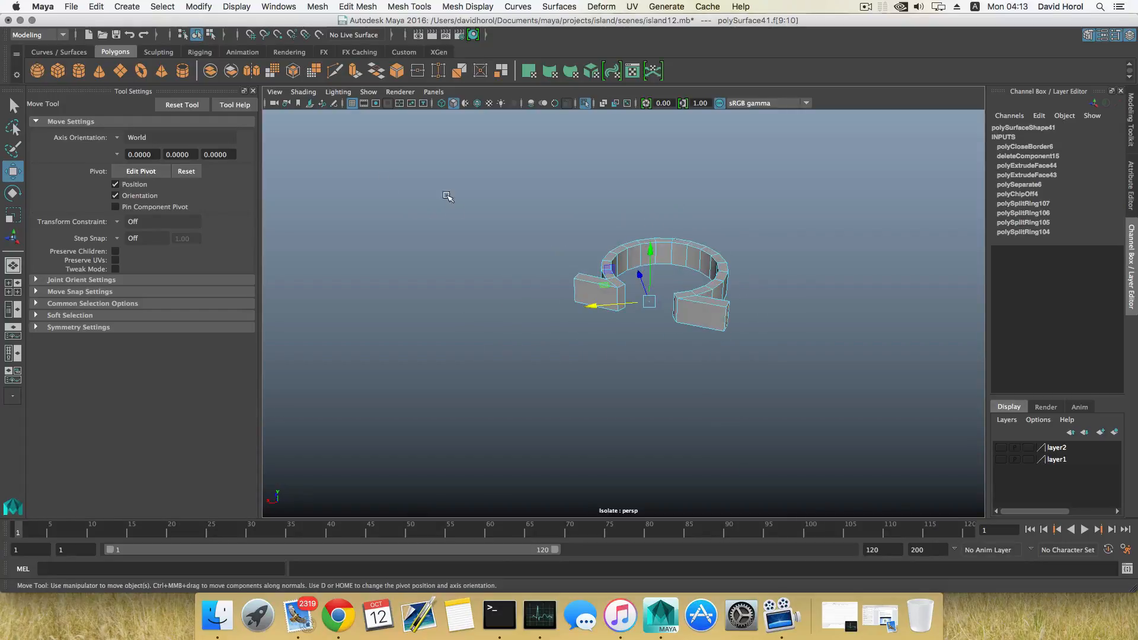
{"action": "left_click", "coordinate": [355, 71]}
{"action": "left_click_drag", "start_coordinate": [726, 369], "coordinate": [669, 365], "text": "alt"}
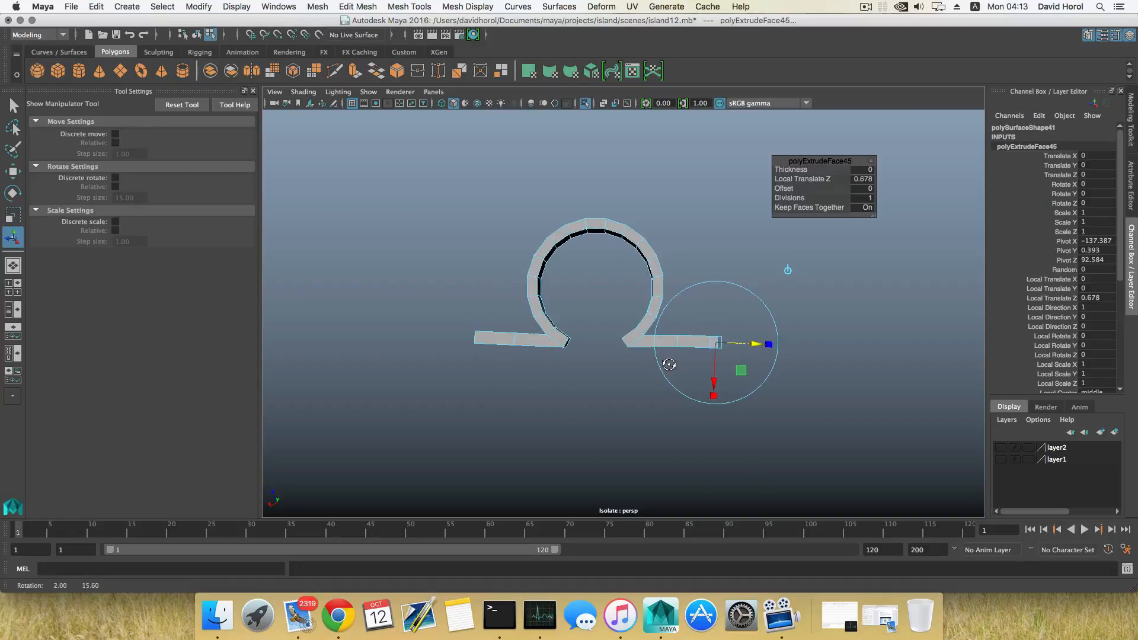
Move the outer end vertices of one extruded tab slightly to straighten it, finishing in object mode
{"action": "left_click_drag", "start_coordinate": [523, 340], "coordinate": [599, 331], "text": "alt"}
{"action": "middle_click_drag", "start_coordinate": [600, 331], "coordinate": [586, 286], "text": "alt"}
{"action": "left_click_drag", "start_coordinate": [586, 286], "coordinate": [608, 286], "text": "alt"}
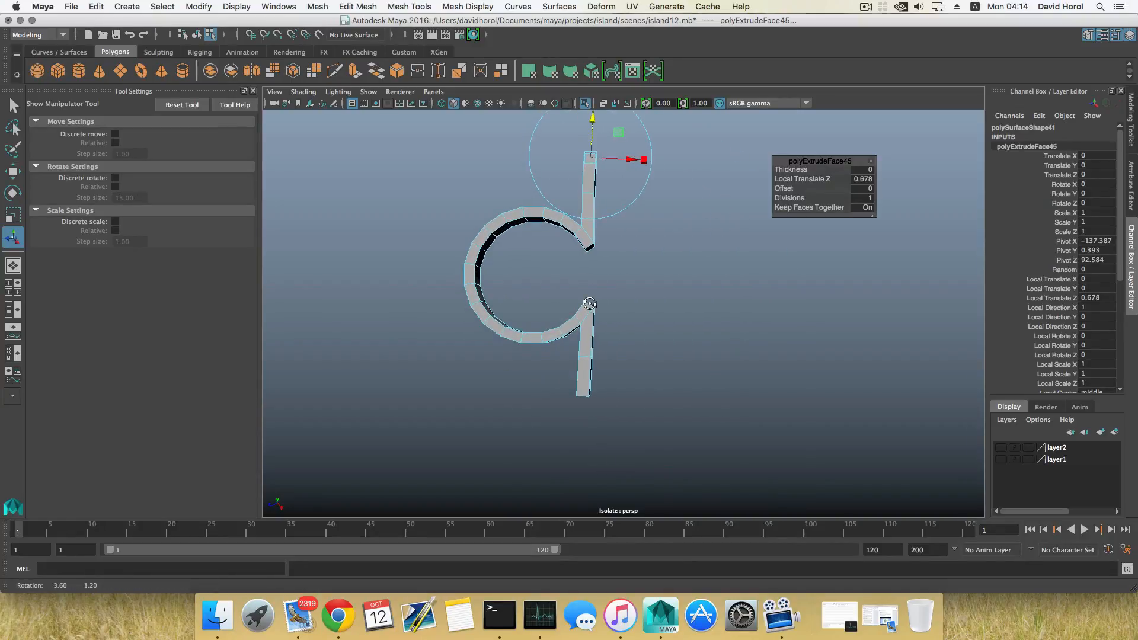
{"action": "right_click_drag", "start_coordinate": [608, 286], "coordinate": [551, 287]}
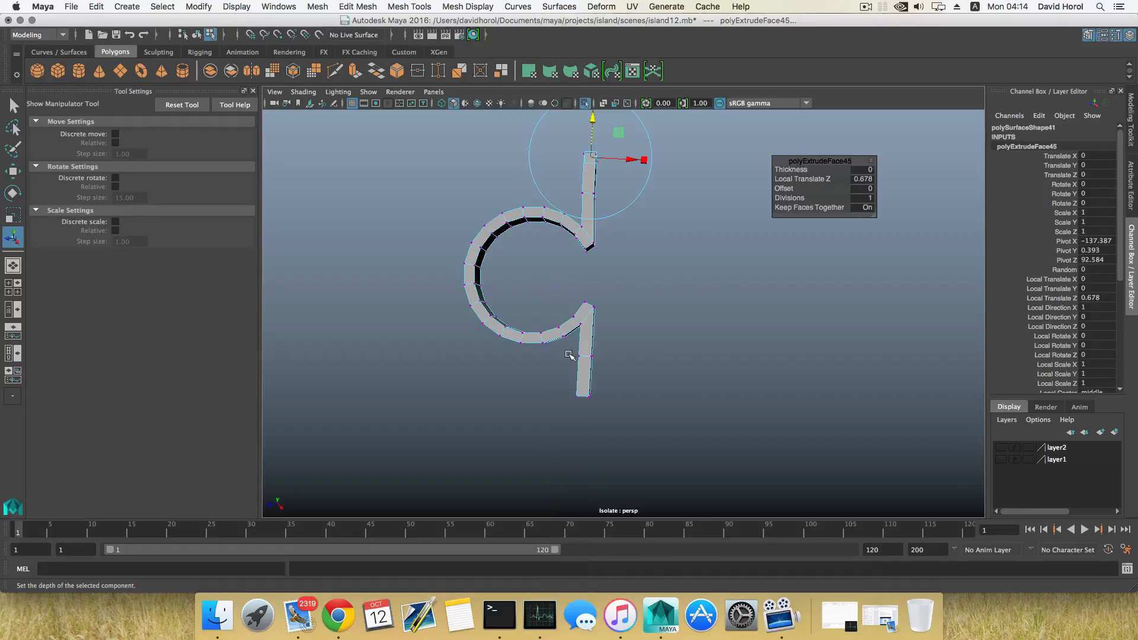
{"action": "left_click_drag", "start_coordinate": [565, 348], "coordinate": [673, 383]}
{"action": "key", "text": "w"}
{"action": "left_click_drag", "start_coordinate": [692, 398], "coordinate": [597, 375], "text": "alt"}
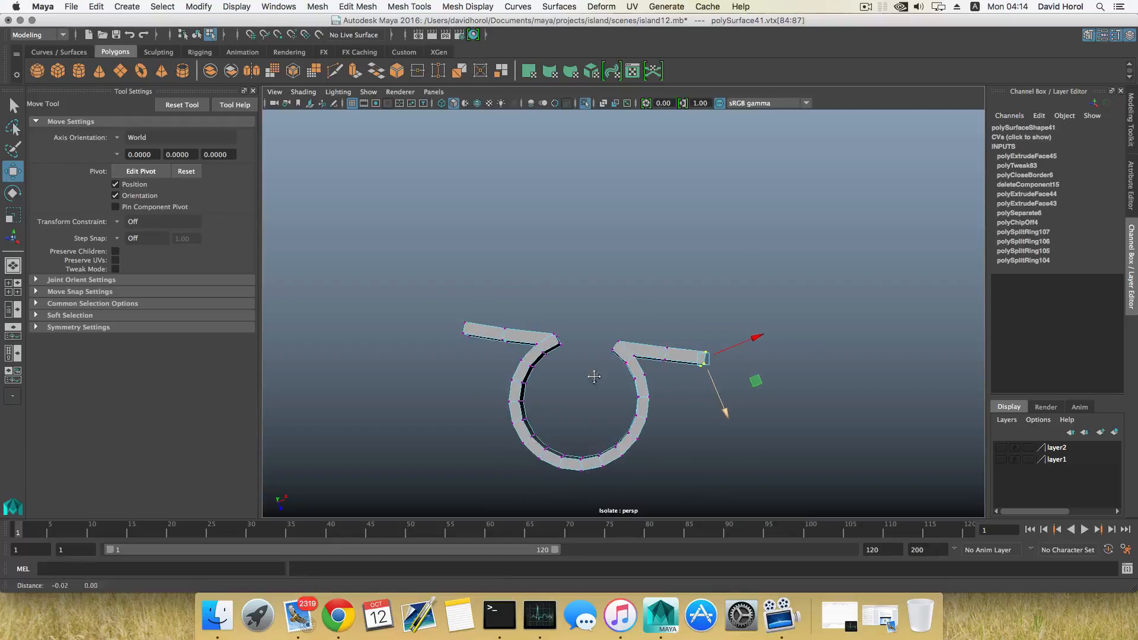
{"action": "middle_click_drag", "start_coordinate": [596, 376], "coordinate": [662, 377], "text": "alt"}
{"action": "left_click_drag", "start_coordinate": [662, 377], "coordinate": [513, 308], "text": "alt"}
{"action": "key", "text": "F8"}
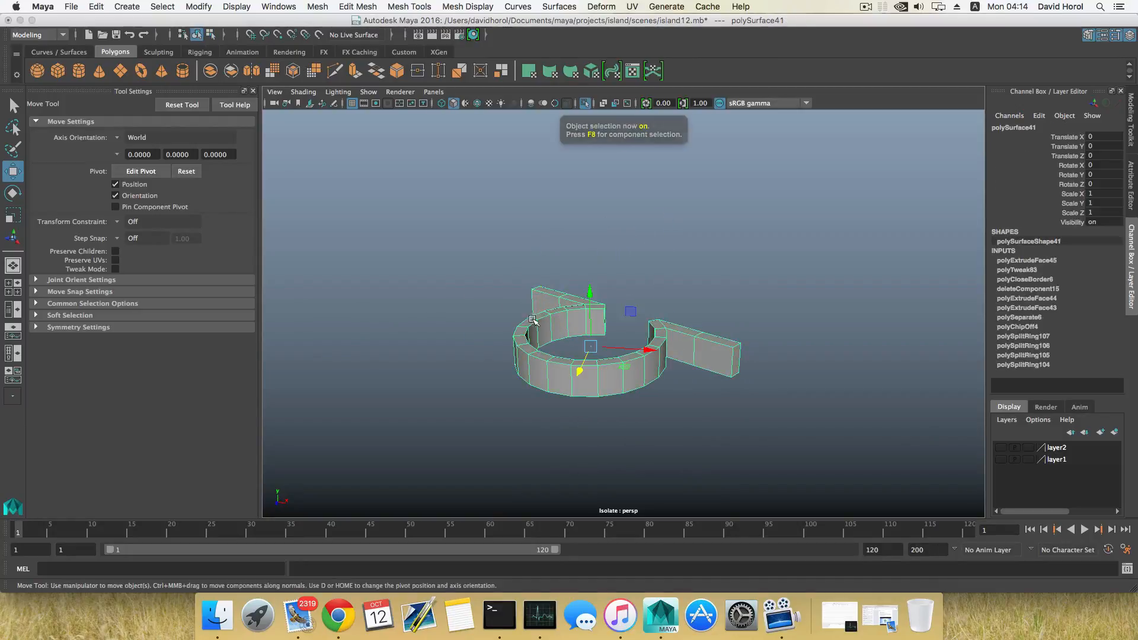
Turn off isolation of the clamp ring to show it on the pole in the full scene
{"action": "left_click", "coordinate": [584, 103]}
{"action": "mouse_move", "coordinate": [682, 313]}
{"action": "left_mouse_down", "text": "alt"}
{"action": "mouse_move", "coordinate": [621, 309]}
{"action": "mouse_move", "coordinate": [668, 307]}
{"action": "left_mouse_up", "text": "alt"}
{"action": "scroll", "coordinate": [667, 307], "scroll_direction": "down", "scroll_amount": 5}
{"action": "middle_click_drag", "start_coordinate": [656, 300], "coordinate": [629, 139], "text": "alt"}
{"action": "scroll", "coordinate": [625, 177], "scroll_direction": "down", "scroll_amount": 3}
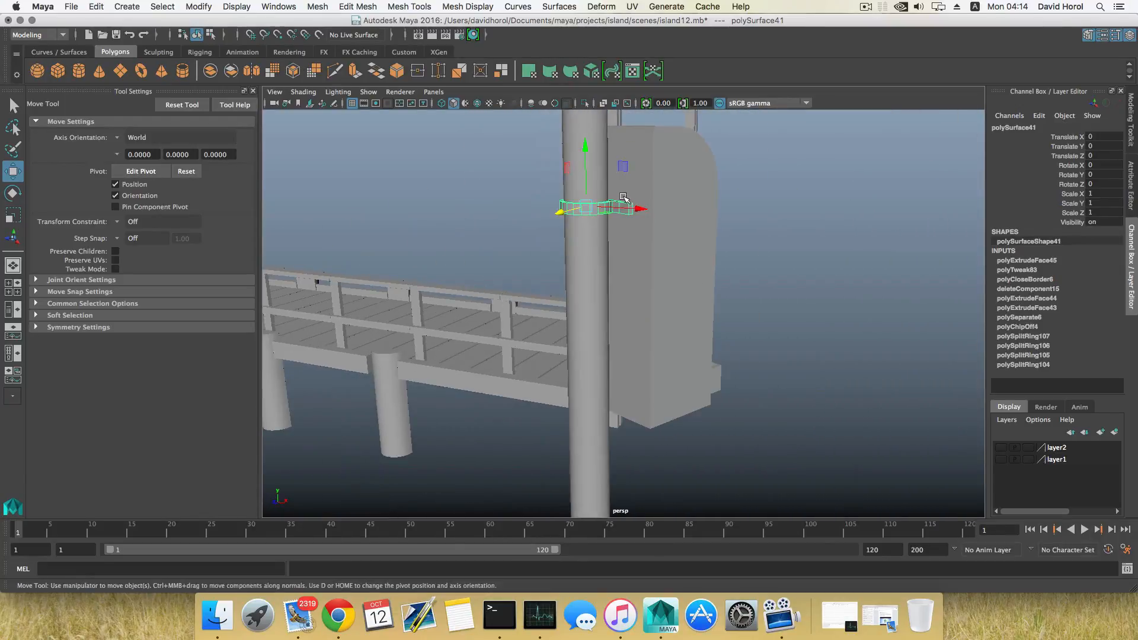
Duplicate the clamp ring and lower the copy along the pole to Translate Y -7.567
{"action": "key", "text": "ctrl+d"}
{"action": "left_click_drag", "start_coordinate": [584, 155], "coordinate": [600, 322]}
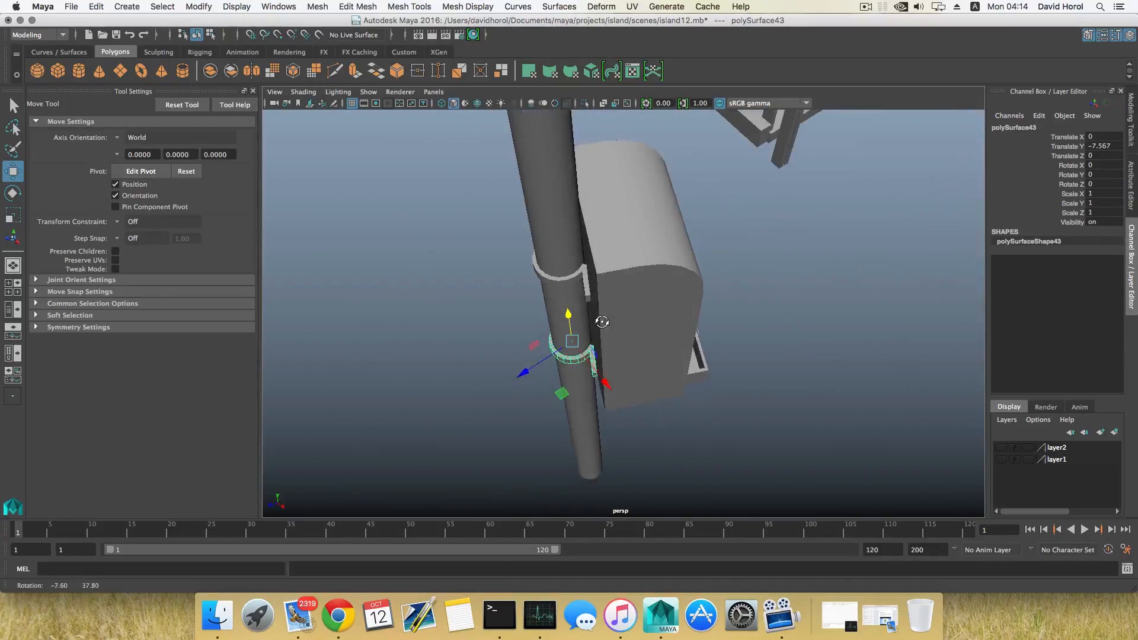
{"action": "middle_click_drag", "start_coordinate": [605, 292], "coordinate": [604, 256], "text": "alt"}
{"action": "left_click_drag", "start_coordinate": [607, 295], "coordinate": [603, 248], "text": "alt"}
Shift the end vertices of the upper ring's first tab toward the back of the phone booth
{"action": "left_click", "coordinate": [601, 249]}
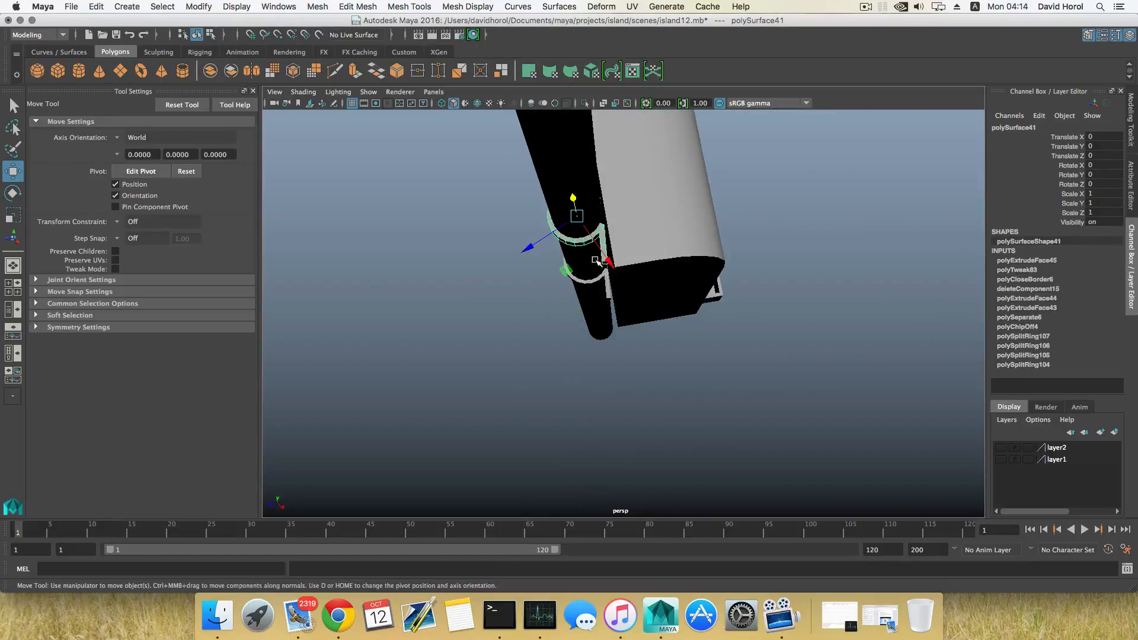
{"action": "right_click_drag", "start_coordinate": [600, 255], "coordinate": [701, 278], "text": "alt"}
{"action": "middle_click_drag", "start_coordinate": [637, 250], "coordinate": [652, 293], "text": "alt"}
{"action": "left_click_drag", "start_coordinate": [653, 292], "coordinate": [643, 292], "text": "alt"}
{"action": "right_click_drag", "start_coordinate": [626, 287], "coordinate": [587, 288]}
{"action": "left_click_drag", "start_coordinate": [646, 324], "coordinate": [607, 341]}
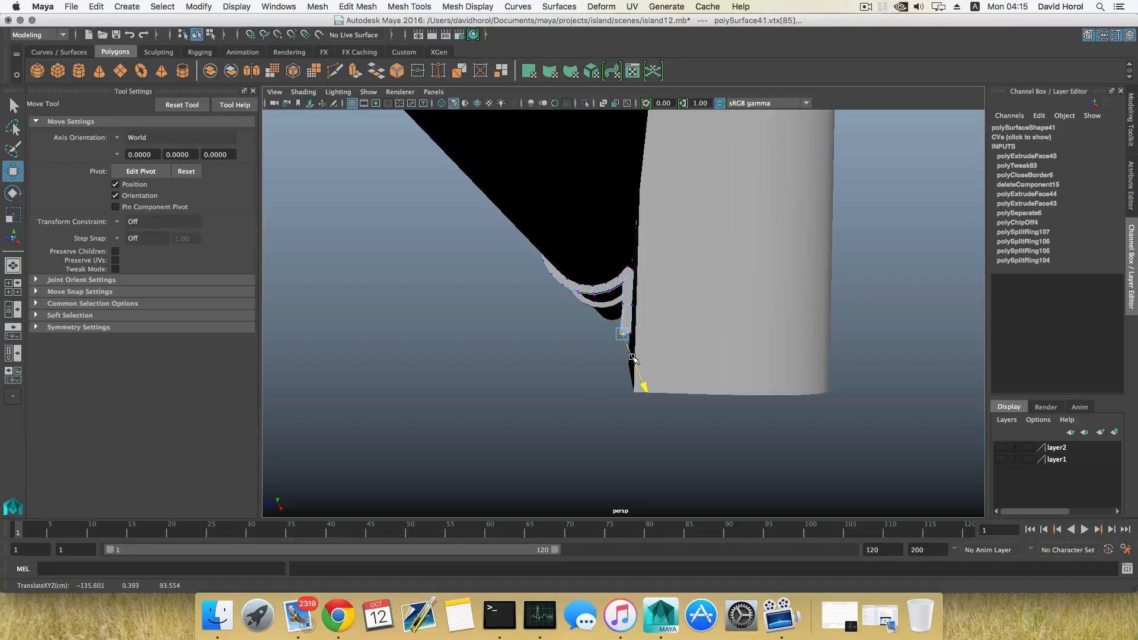
{"action": "left_click_drag", "start_coordinate": [583, 329], "coordinate": [682, 295], "text": "alt"}
{"action": "key", "text": "F8"}
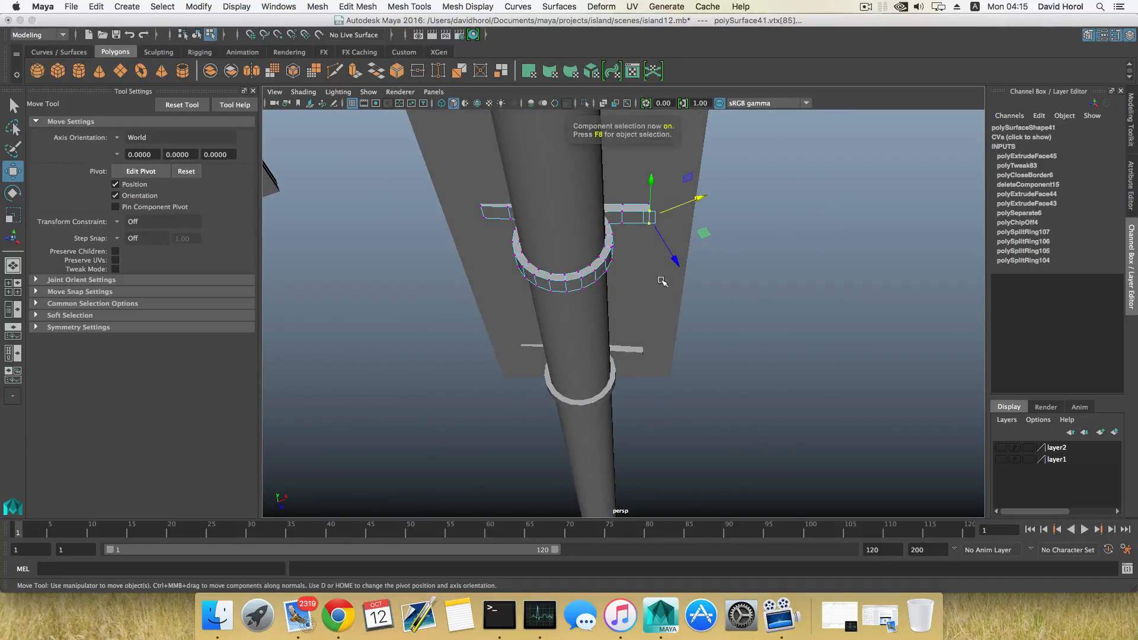
Adjust the vertices of the upper ring's opposite tab so that it lines up with the booth's back
{"action": "left_click_drag", "start_coordinate": [535, 268], "coordinate": [587, 297], "text": "alt"}
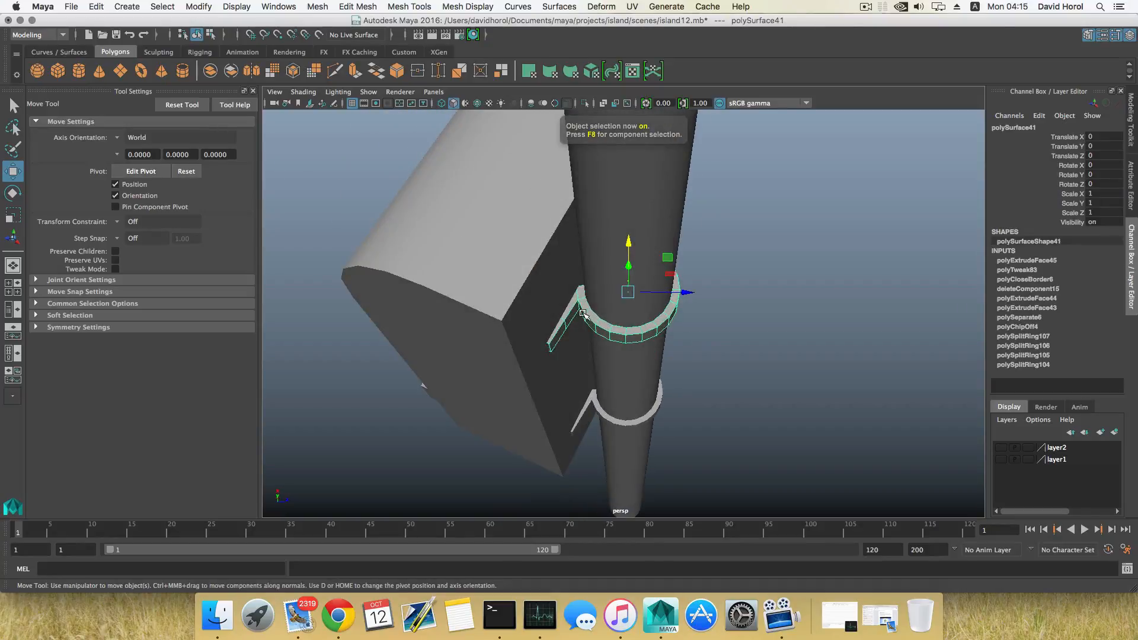
{"action": "right_click_drag", "start_coordinate": [589, 287], "coordinate": [542, 289]}
{"action": "left_click_drag", "start_coordinate": [543, 289], "coordinate": [589, 336], "text": "alt"}
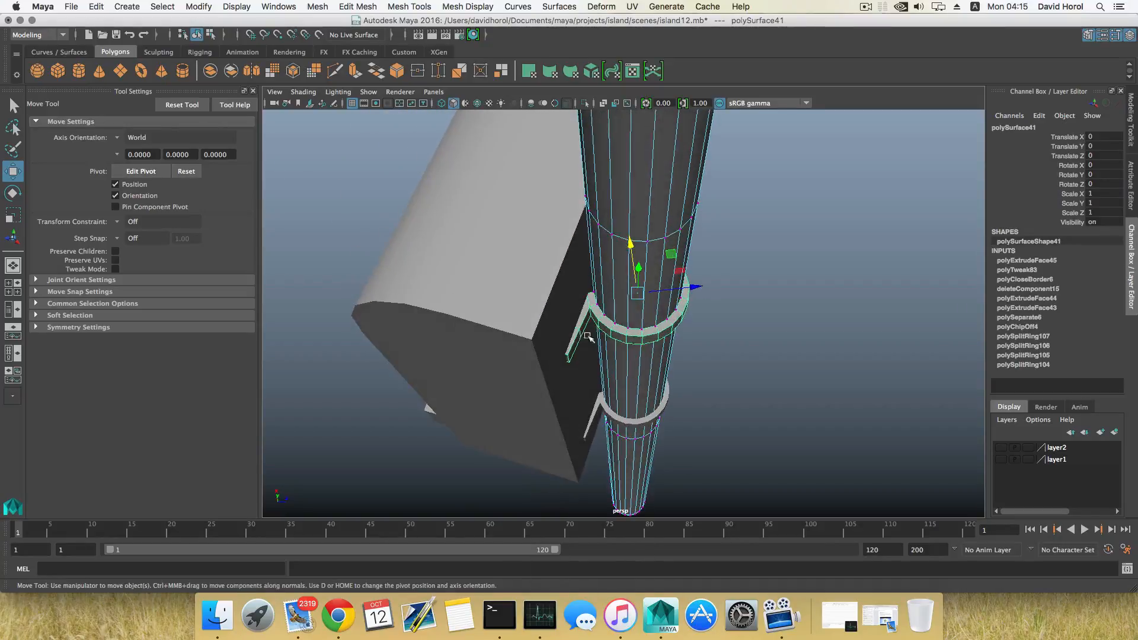
{"action": "key", "text": "F8"}
{"action": "left_click", "coordinate": [600, 321]}
{"action": "key", "text": "F8"}
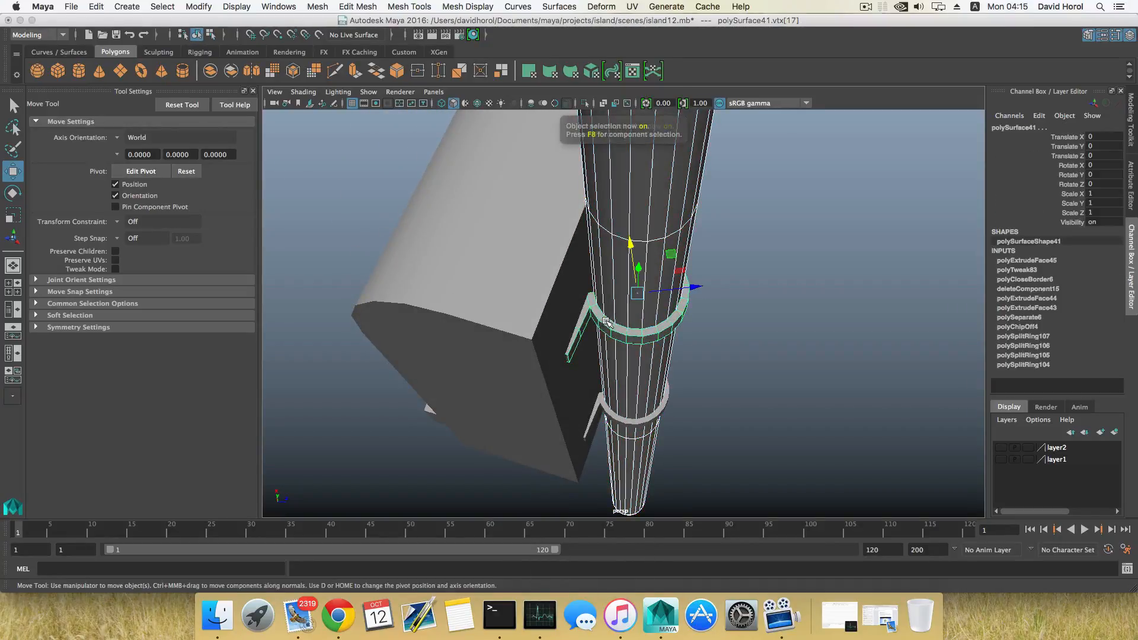
{"action": "right_click_drag", "start_coordinate": [600, 288], "coordinate": [545, 289]}
{"action": "left_click_drag", "start_coordinate": [558, 355], "coordinate": [587, 377], "text": "alt"}
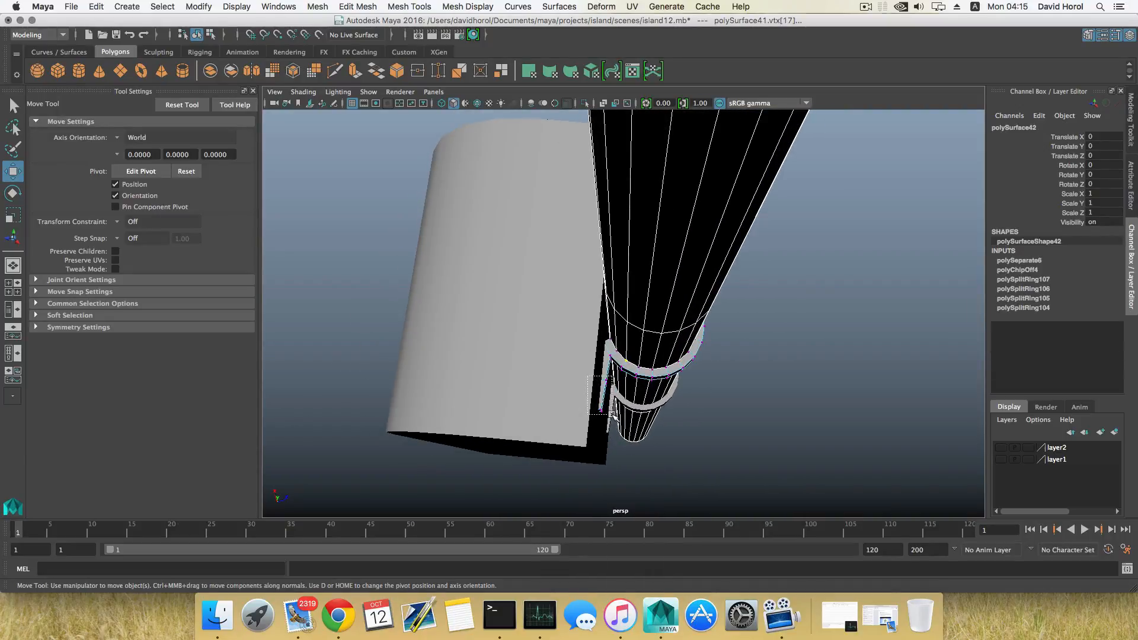
{"action": "left_click_drag", "start_coordinate": [613, 413], "coordinate": [625, 387]}
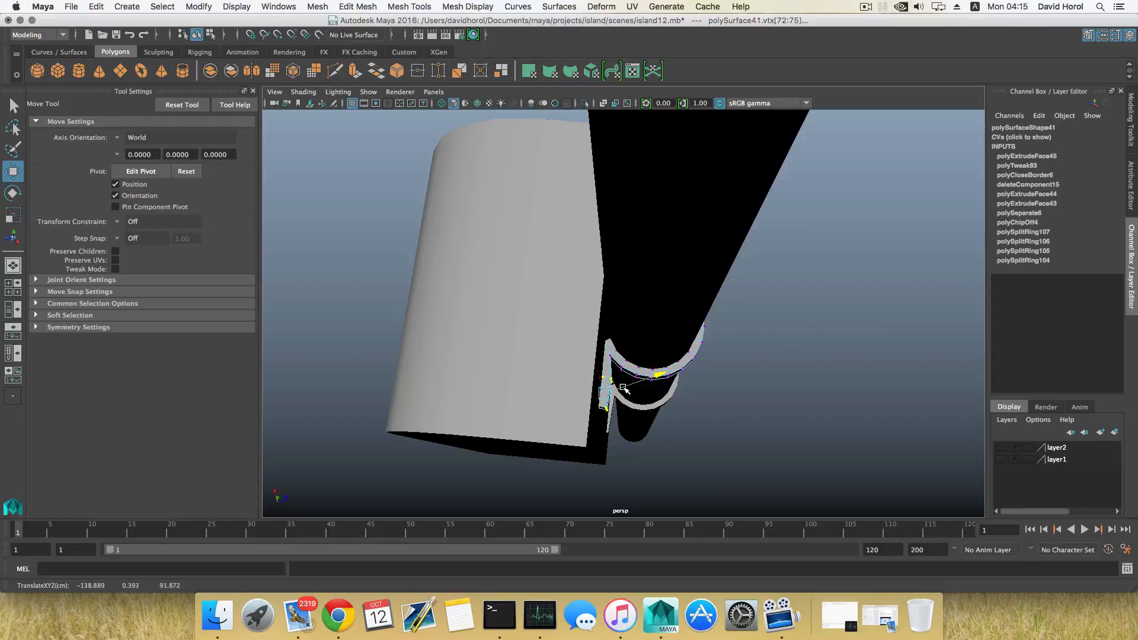
{"action": "left_click_drag", "start_coordinate": [591, 403], "coordinate": [506, 380]}
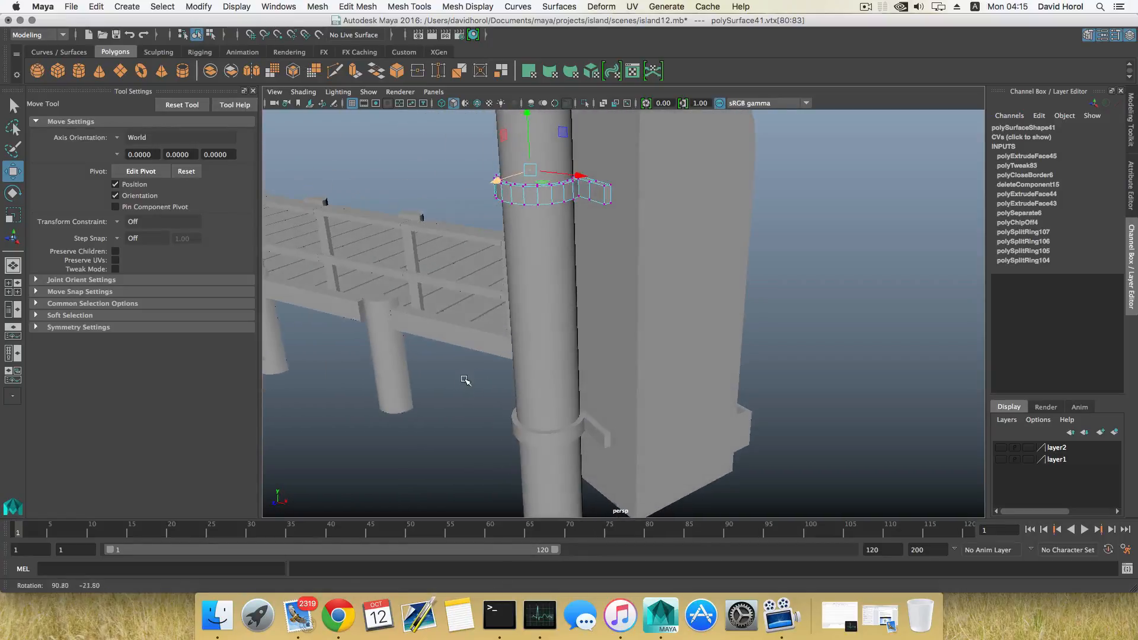
{"action": "key", "text": "F8"}
{"action": "key", "text": "F8"}
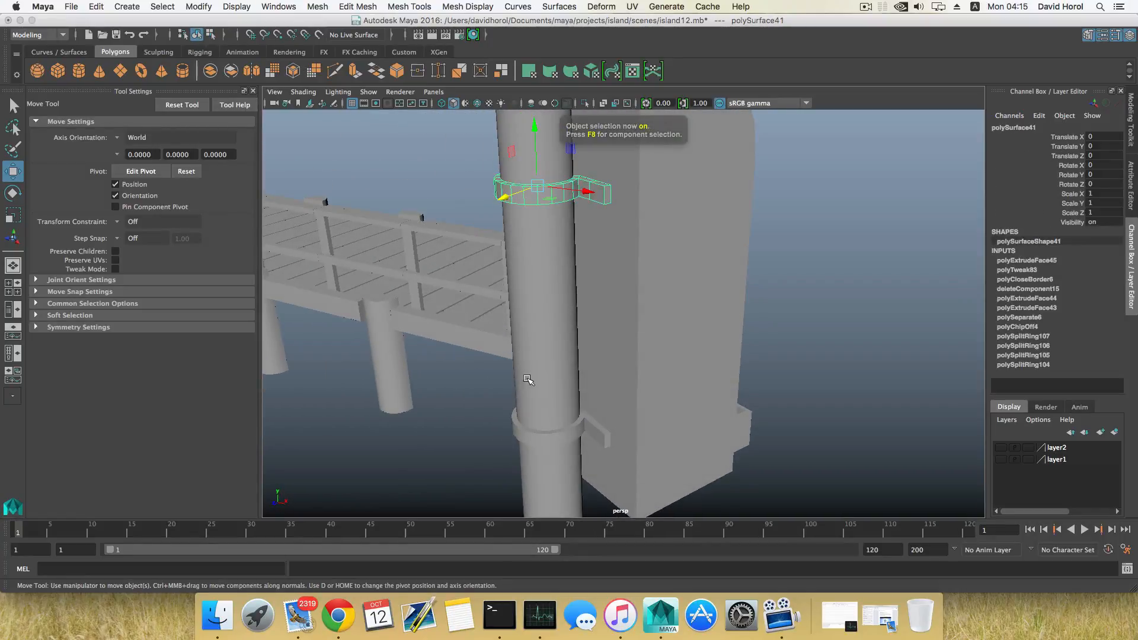
Replace the lower ring with a new duplicate of the corrected upper ring at Translate Y -7.707
{"action": "left_click", "coordinate": [565, 443]}
{"action": "key", "text": "Delete"}
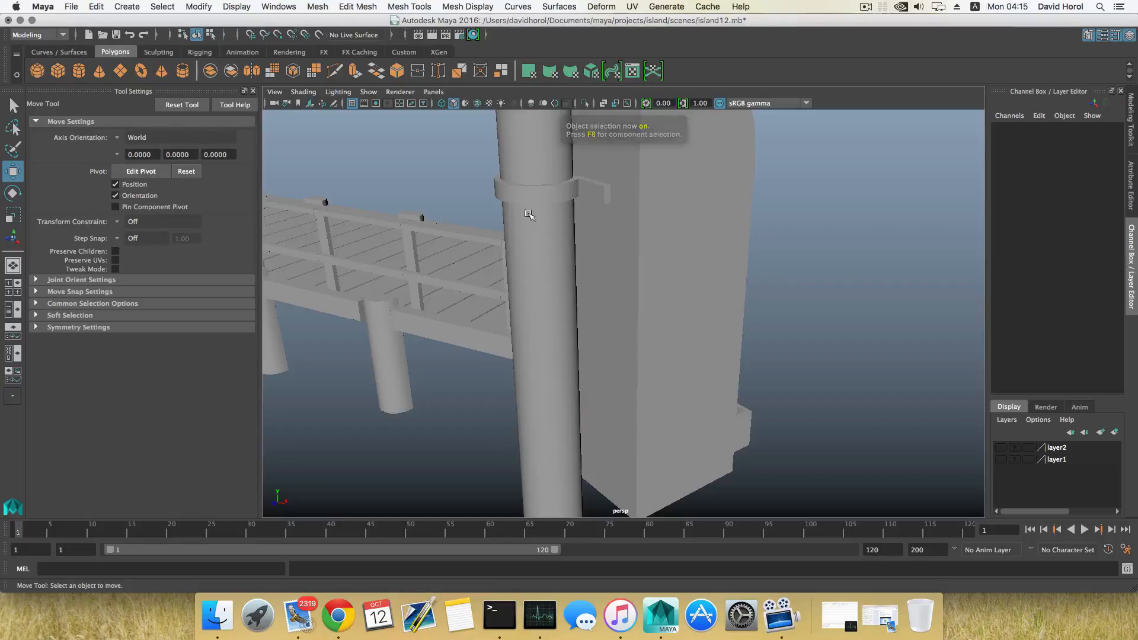
{"action": "left_click", "coordinate": [539, 202]}
{"action": "key", "text": "ctrl+d"}
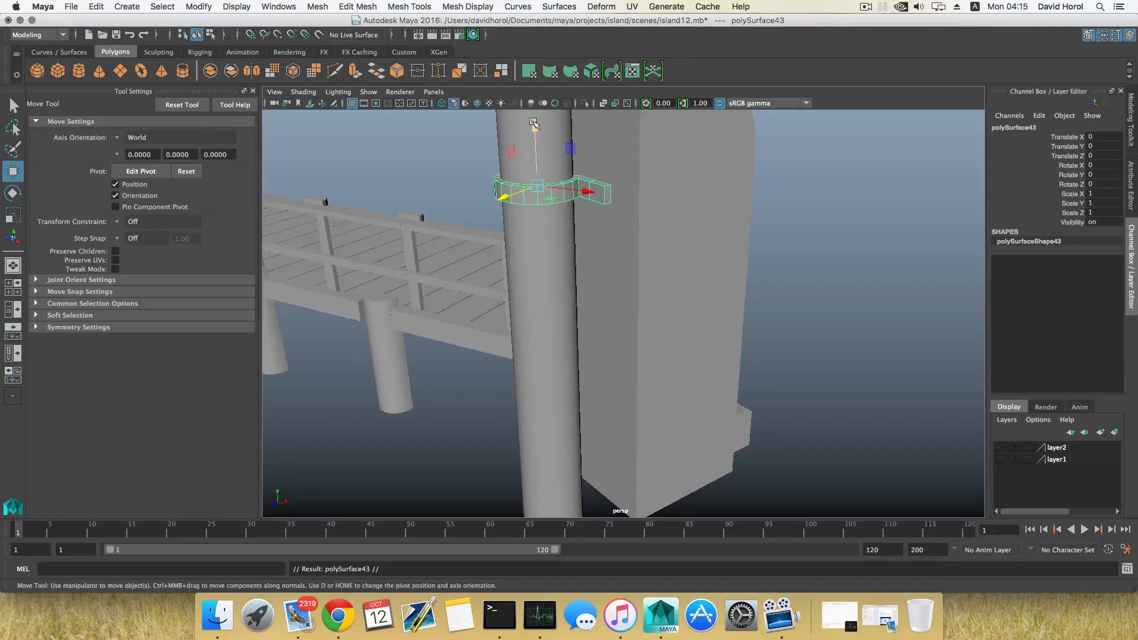
{"action": "left_click_drag", "start_coordinate": [532, 122], "coordinate": [723, 370]}
{"action": "left_click_drag", "start_coordinate": [604, 356], "coordinate": [740, 333], "text": "alt"}
{"action": "right_click_drag", "start_coordinate": [740, 333], "coordinate": [668, 316], "text": "alt"}
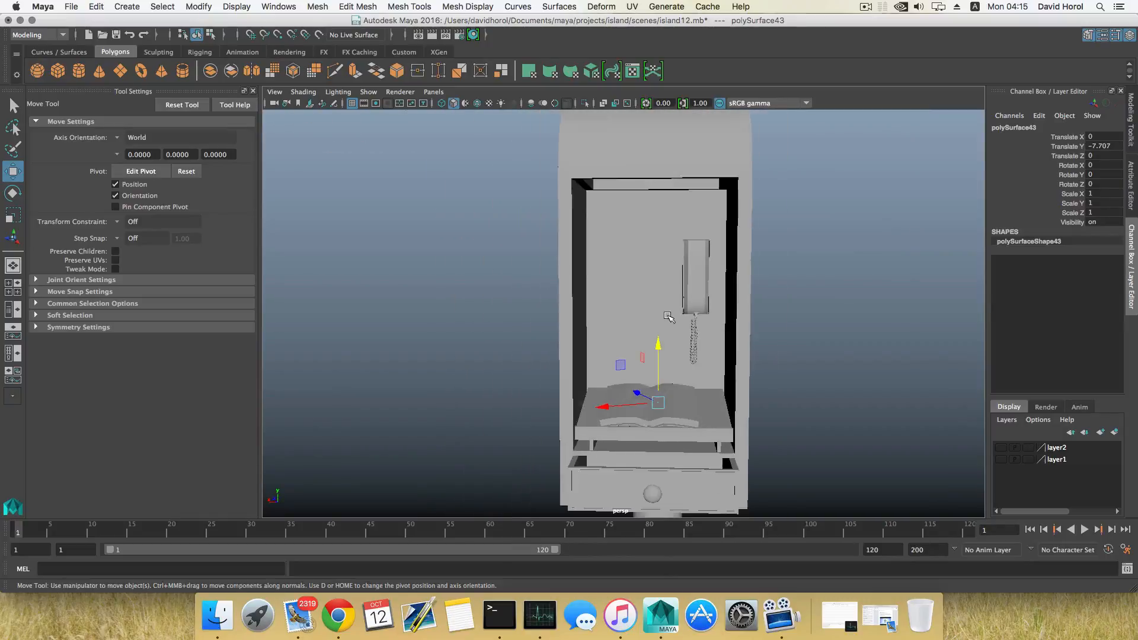
{"action": "middle_click_drag", "start_coordinate": [668, 316], "coordinate": [561, 250], "text": "alt"}
{"action": "left_click_drag", "start_coordinate": [551, 198], "coordinate": [565, 268], "text": "alt"}
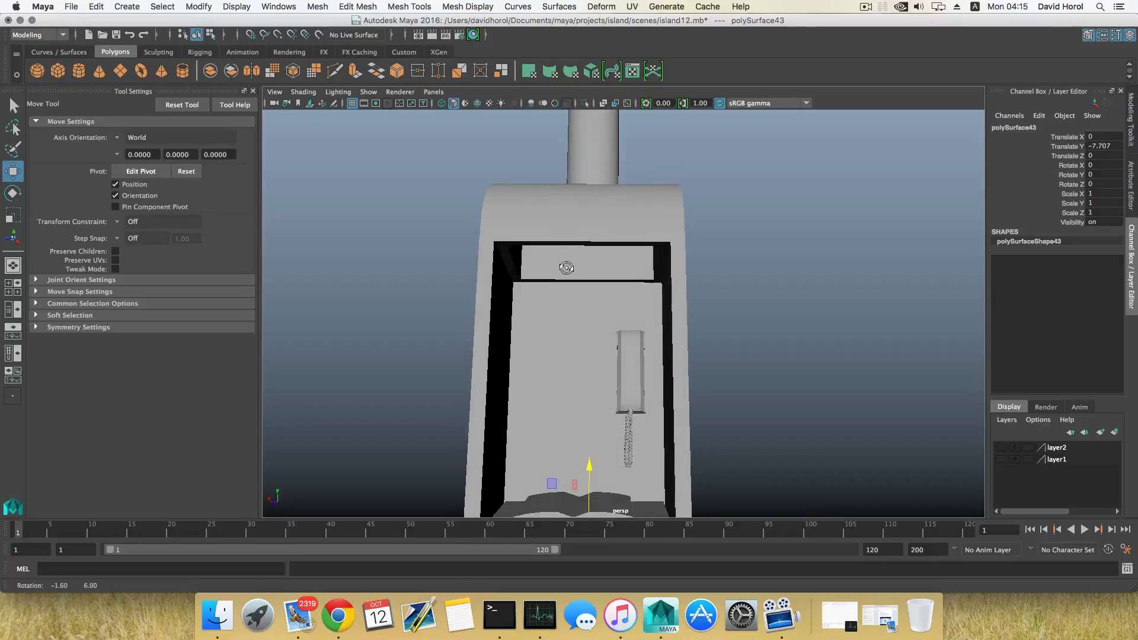
{"action": "left_click", "coordinate": [120, 70]}
{"action": "scroll", "coordinate": [489, 319], "scroll_direction": "down", "scroll_amount": 10}
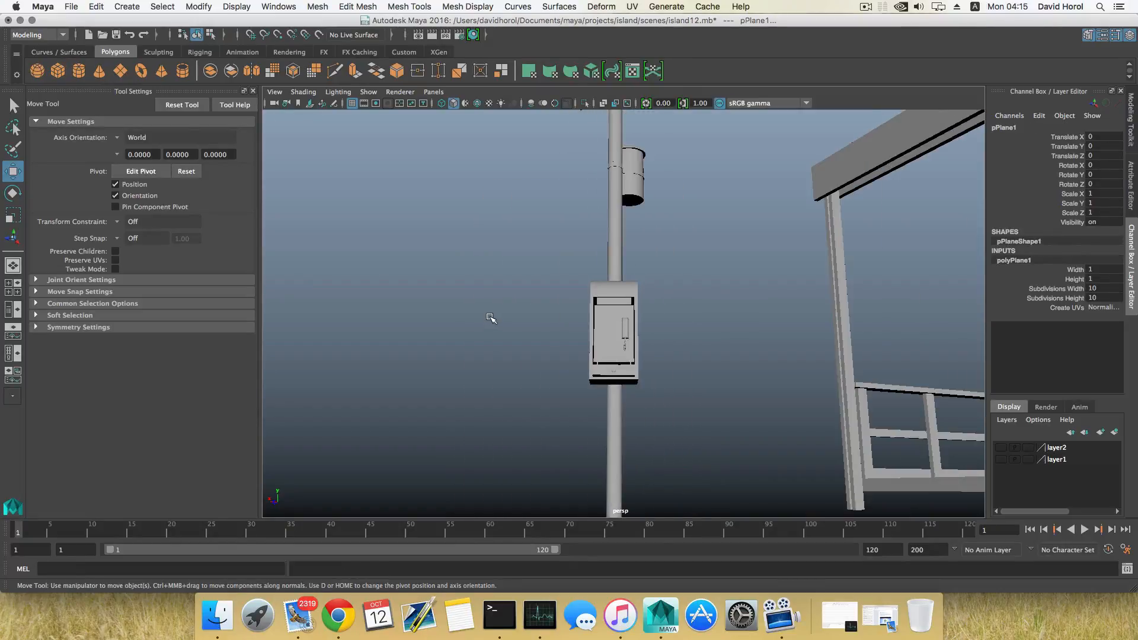
{"action": "scroll", "coordinate": [498, 320], "scroll_direction": "down", "scroll_amount": 10}
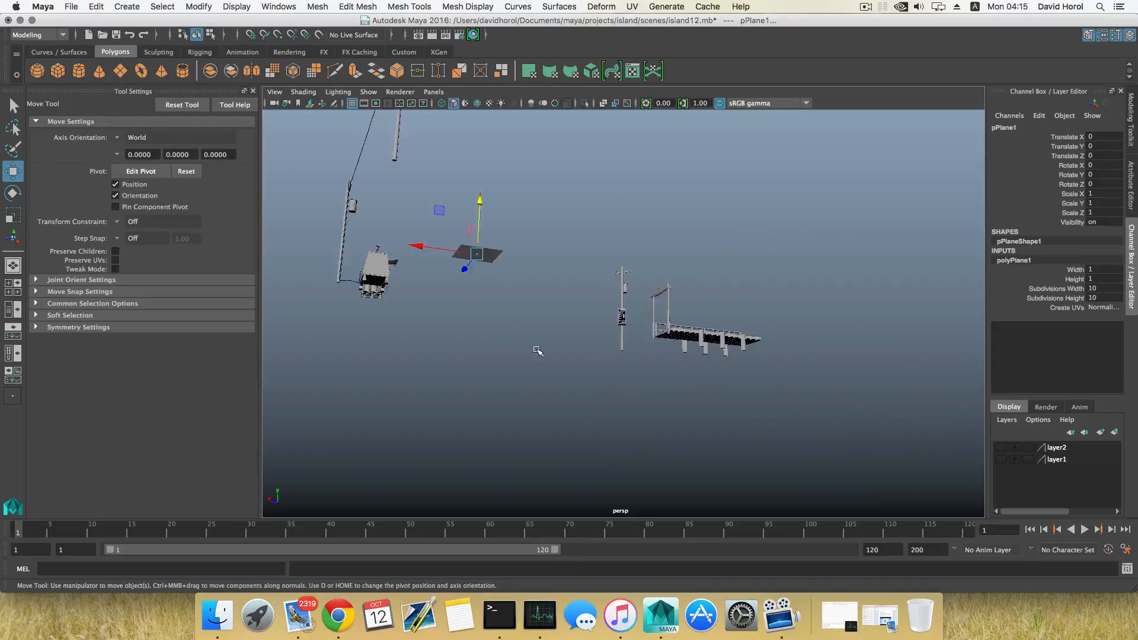
{"action": "left_click_drag", "start_coordinate": [476, 339], "coordinate": [490, 339]}
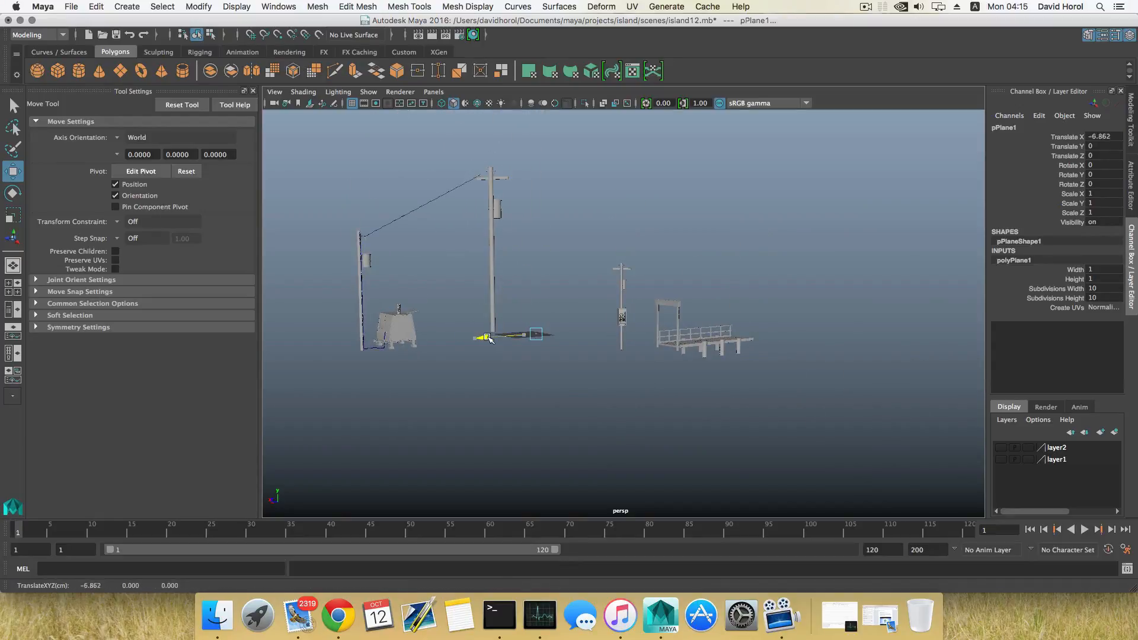
{"action": "key", "text": "Delete"}
Make a separate object from the phone booth's inner ceiling face and select it
{"action": "scroll", "coordinate": [541, 353], "scroll_direction": "up", "scroll_amount": 15}
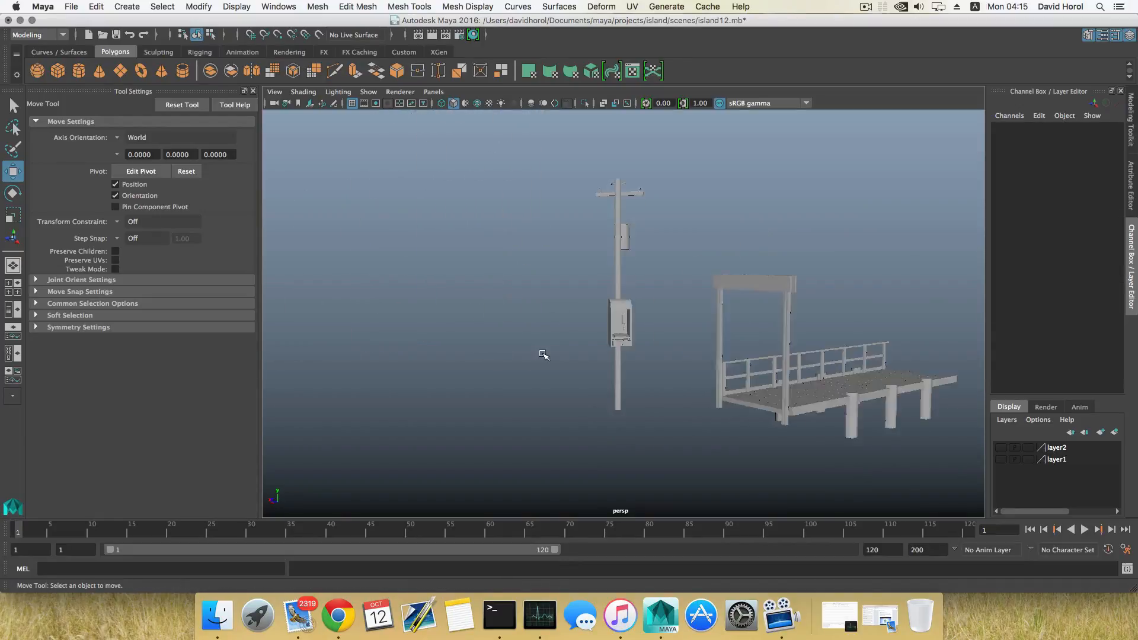
{"action": "left_click_drag", "start_coordinate": [560, 364], "coordinate": [578, 195], "text": "alt"}
{"action": "right_click_drag", "start_coordinate": [578, 195], "coordinate": [574, 227]}
{"action": "left_click", "coordinate": [573, 235]}
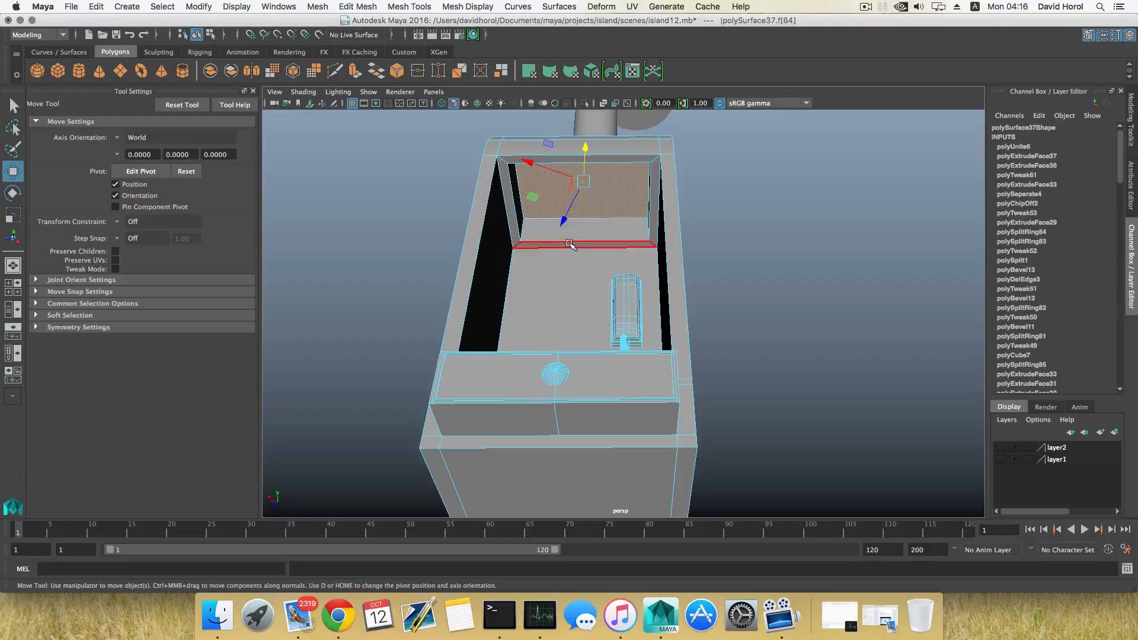
{"action": "right_click_drag", "start_coordinate": [597, 188], "coordinate": [603, 357], "text": "shift"}
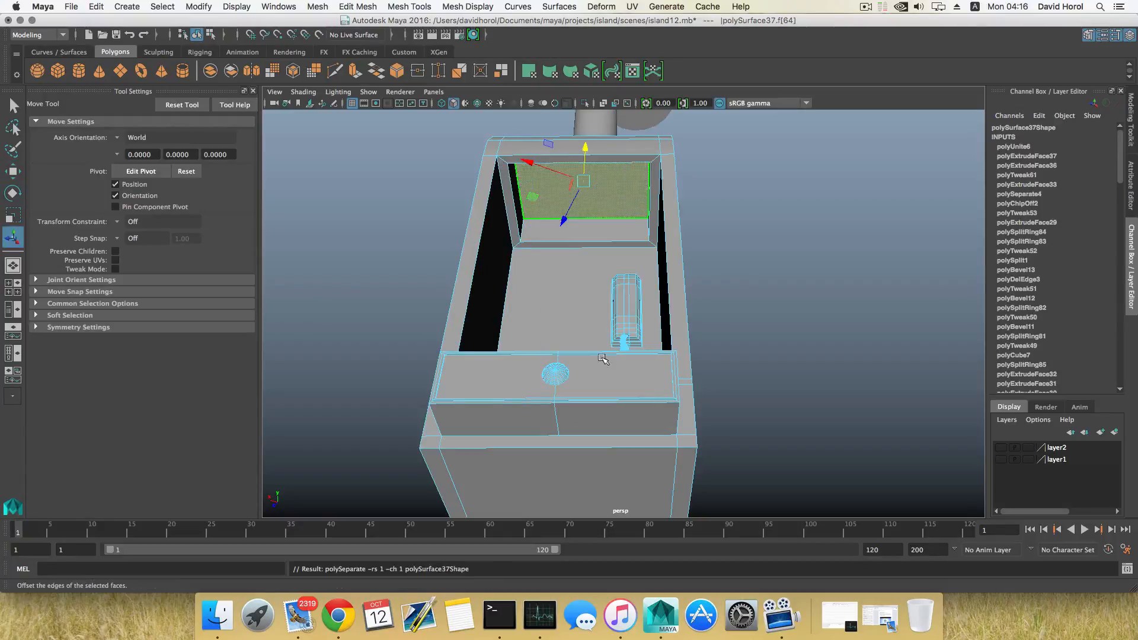
{"action": "key", "text": "F8"}
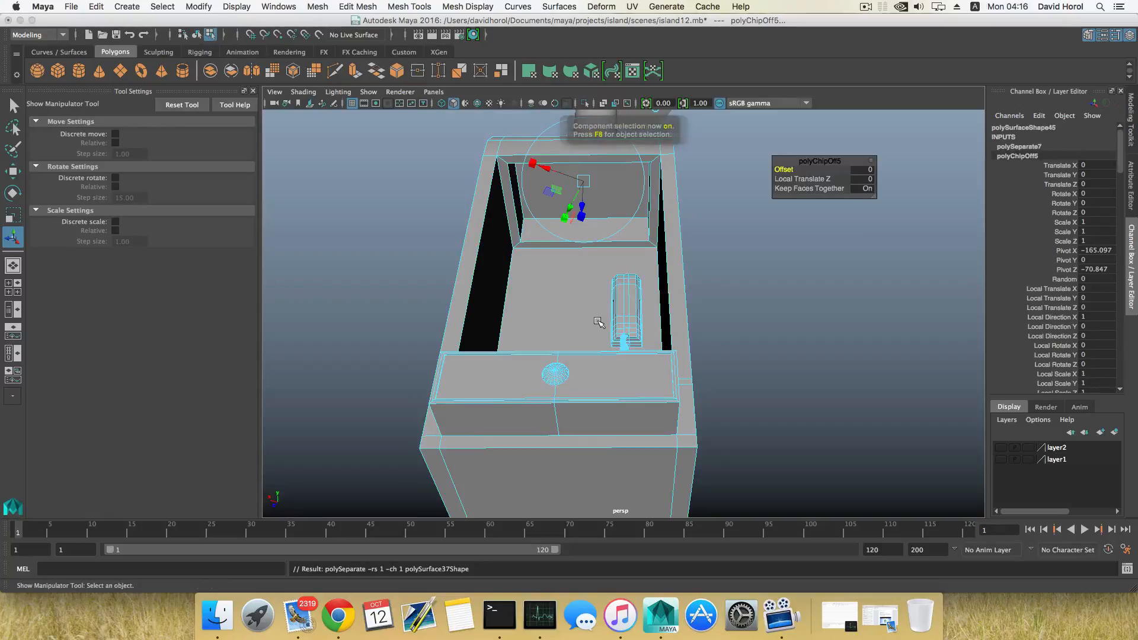
{"action": "left_click", "coordinate": [570, 181]}
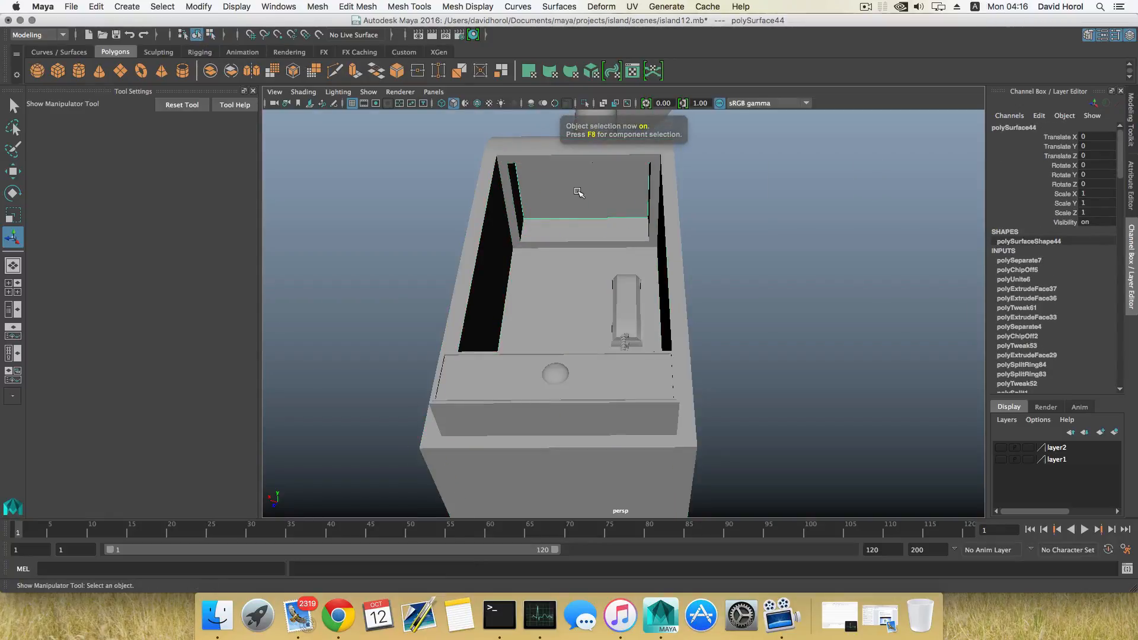
Center the pivot of the separated ceiling face
{"action": "key", "text": "w"}
{"action": "left_click_drag", "start_coordinate": [579, 185], "coordinate": [581, 229], "text": "alt"}
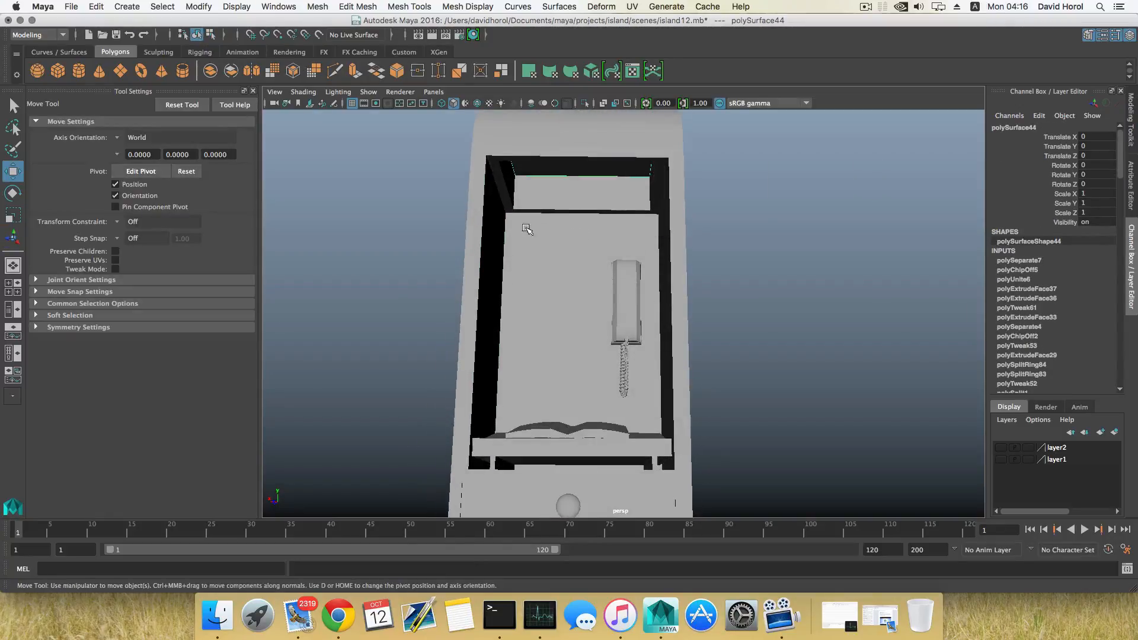
{"action": "left_click", "coordinate": [13, 109]}
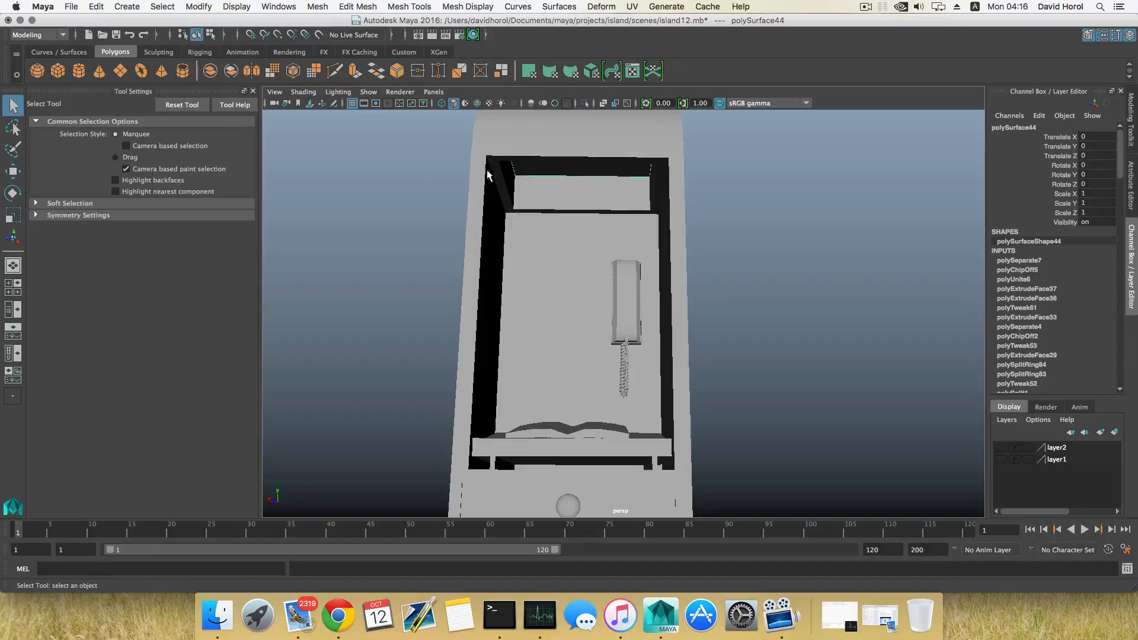
{"action": "left_click", "coordinate": [209, 4]}
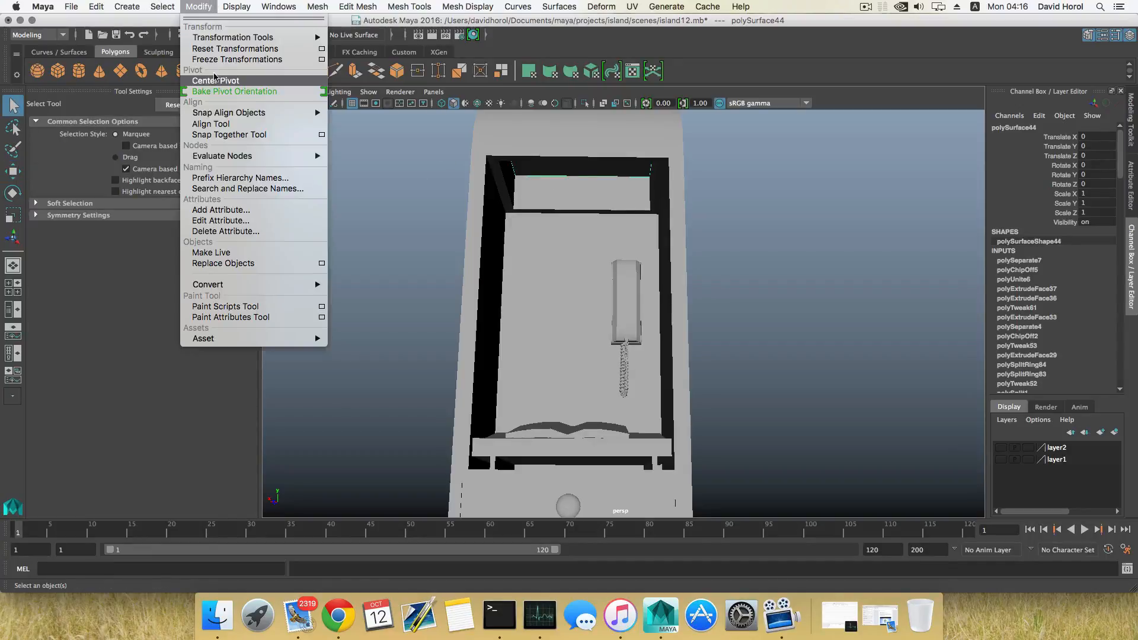
{"action": "left_click", "coordinate": [216, 81]}
Lower the separated ceiling face inside the booth to Translate Y -1.178
{"action": "key", "text": "w"}
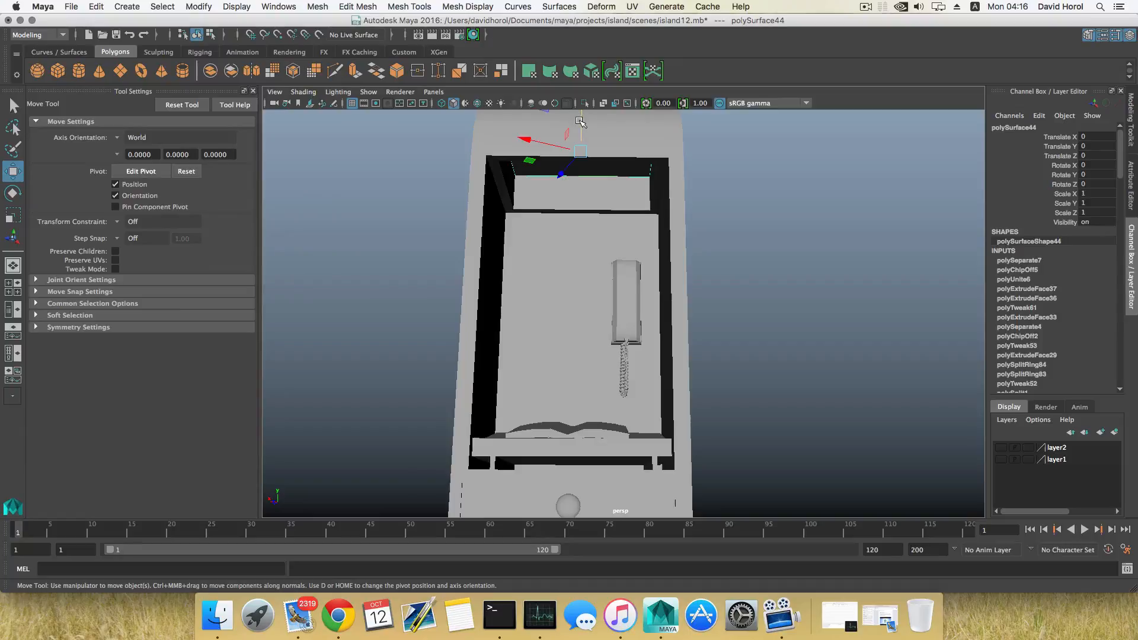
{"action": "left_click", "coordinate": [178, 106]}
{"action": "left_click_drag", "start_coordinate": [579, 120], "coordinate": [578, 203]}
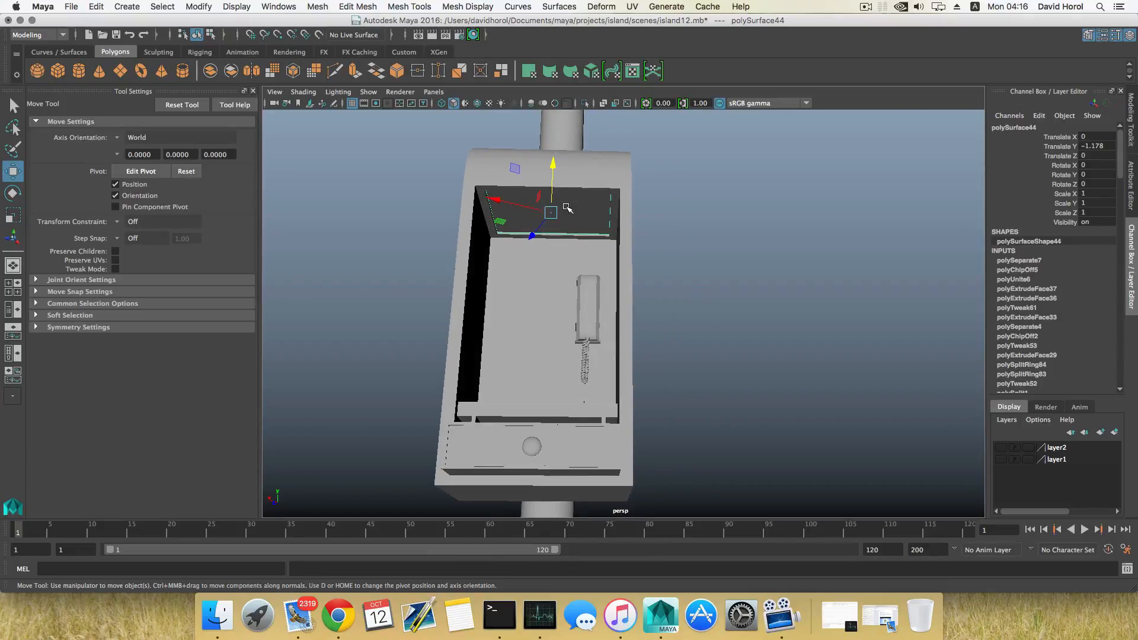
{"action": "left_click_drag", "start_coordinate": [567, 204], "coordinate": [536, 230], "text": "alt"}
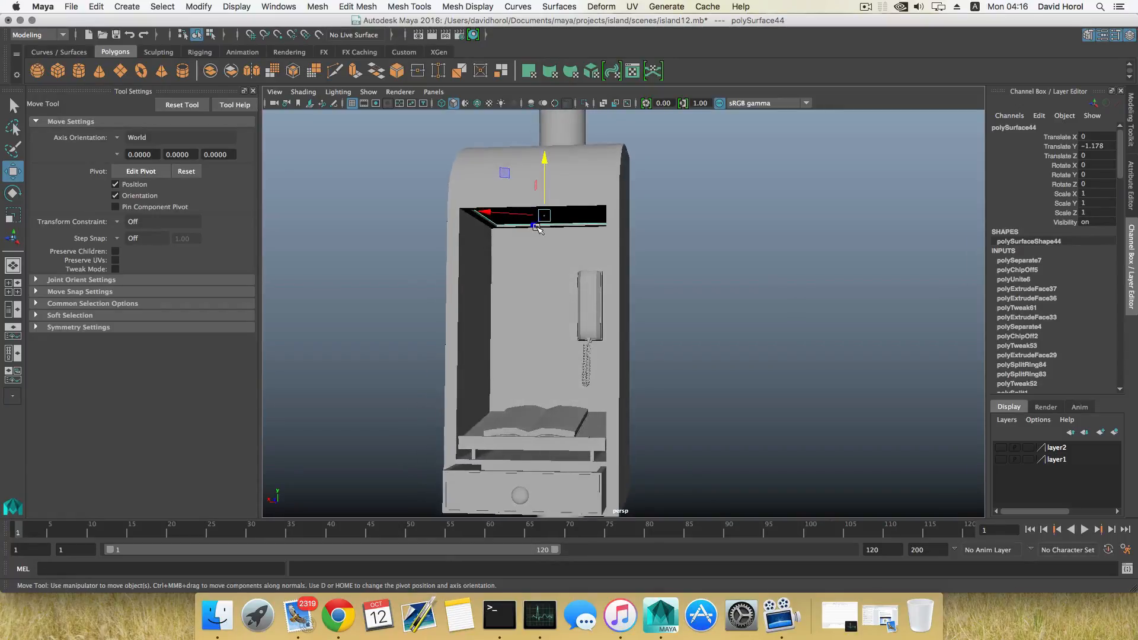
{"action": "scroll", "coordinate": [536, 230], "scroll_direction": "down", "scroll_amount": 5}
{"action": "middle_click_drag", "start_coordinate": [540, 227], "coordinate": [532, 186], "text": "alt"}
{"action": "left_click_drag", "start_coordinate": [532, 186], "coordinate": [539, 196], "text": "alt"}
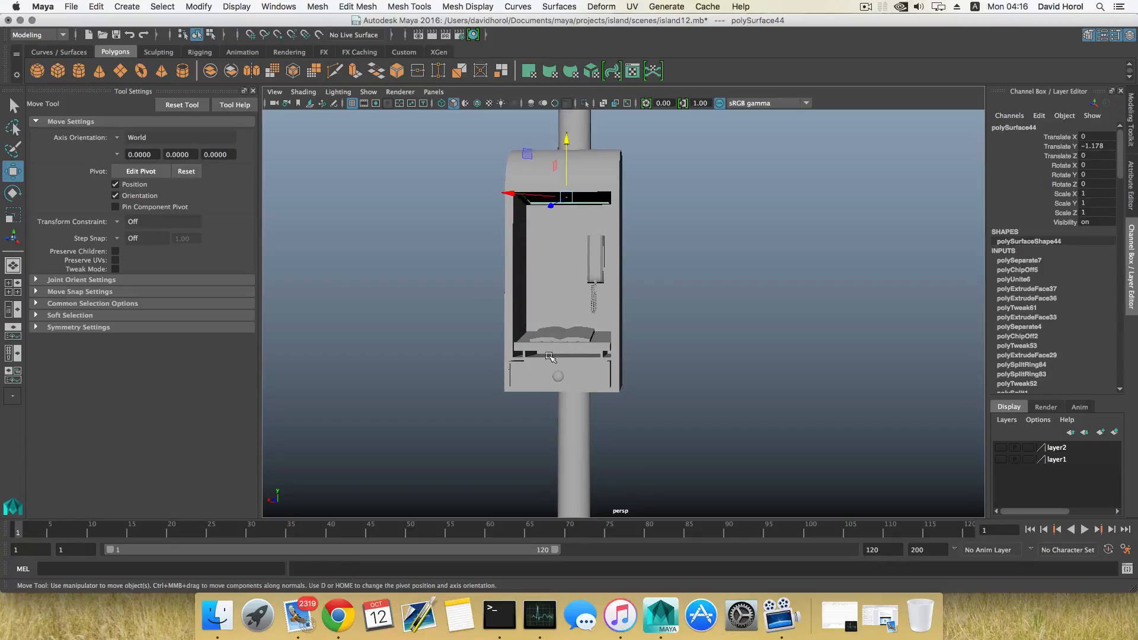
Examine the phone booth's interior and the lowered ceiling panel from the front and at different distances
{"action": "mouse_move", "coordinate": [559, 378]}
{"action": "left_mouse_down", "text": "alt"}
{"action": "mouse_move", "coordinate": [592, 392]}
{"action": "mouse_move", "coordinate": [556, 403]}
{"action": "mouse_move", "coordinate": [557, 381]}
{"action": "left_mouse_up", "text": "alt"}
{"action": "middle_click_drag", "start_coordinate": [559, 355], "coordinate": [546, 375], "text": "alt"}
{"action": "scroll", "coordinate": [561, 412], "scroll_direction": "down", "scroll_amount": 5}
{"action": "left_click_drag", "start_coordinate": [548, 415], "coordinate": [583, 403], "text": "alt"}
{"action": "middle_click_drag", "start_coordinate": [573, 445], "coordinate": [579, 386], "text": "alt"}
{"action": "scroll", "coordinate": [568, 392], "scroll_direction": "up", "scroll_amount": 5}
{"action": "left_click_drag", "start_coordinate": [564, 394], "coordinate": [521, 399], "text": "alt"}
{"action": "middle_click_drag", "start_coordinate": [495, 354], "coordinate": [528, 383], "text": "alt"}
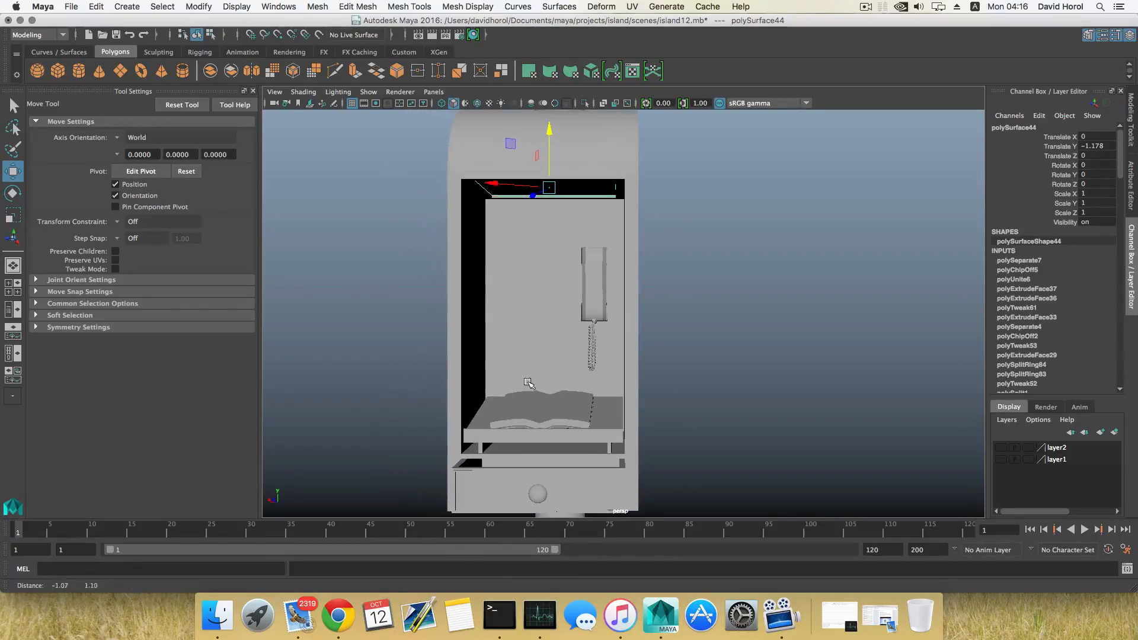
Create a polygon cube and move it to the phone booth at Translate X -140.129, Y -5.403, Z 93.844
{"action": "left_click", "coordinate": [58, 72]}
{"action": "scroll", "coordinate": [561, 376], "scroll_direction": "down", "scroll_amount": 15}
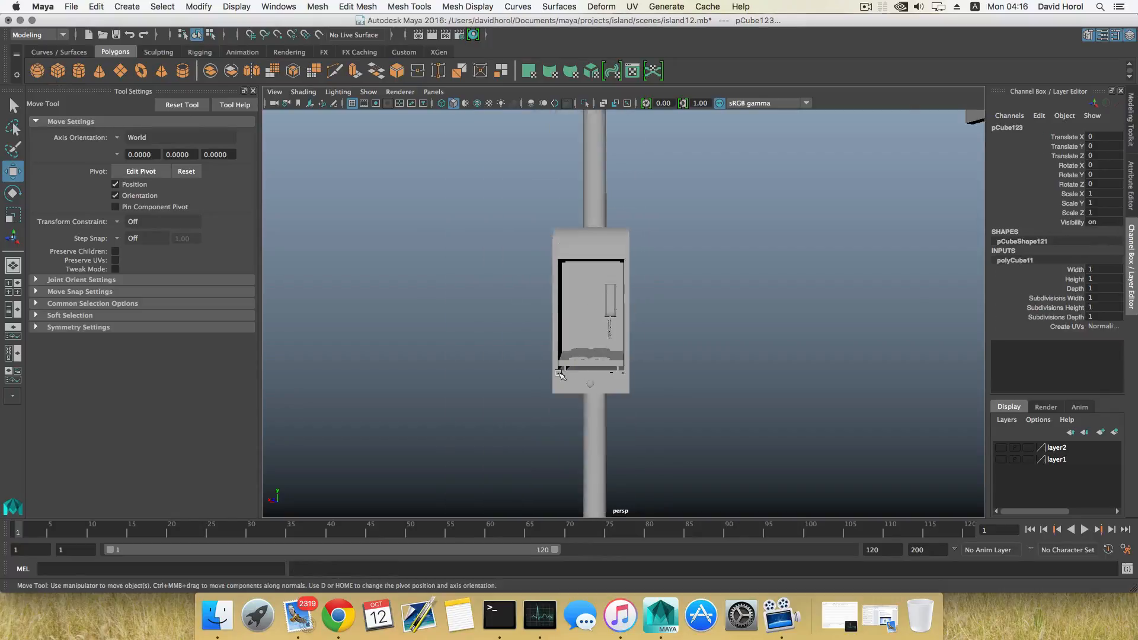
{"action": "left_click_drag", "start_coordinate": [517, 351], "coordinate": [483, 348], "text": "alt"}
{"action": "left_click_drag", "start_coordinate": [562, 329], "coordinate": [596, 360], "text": "alt"}
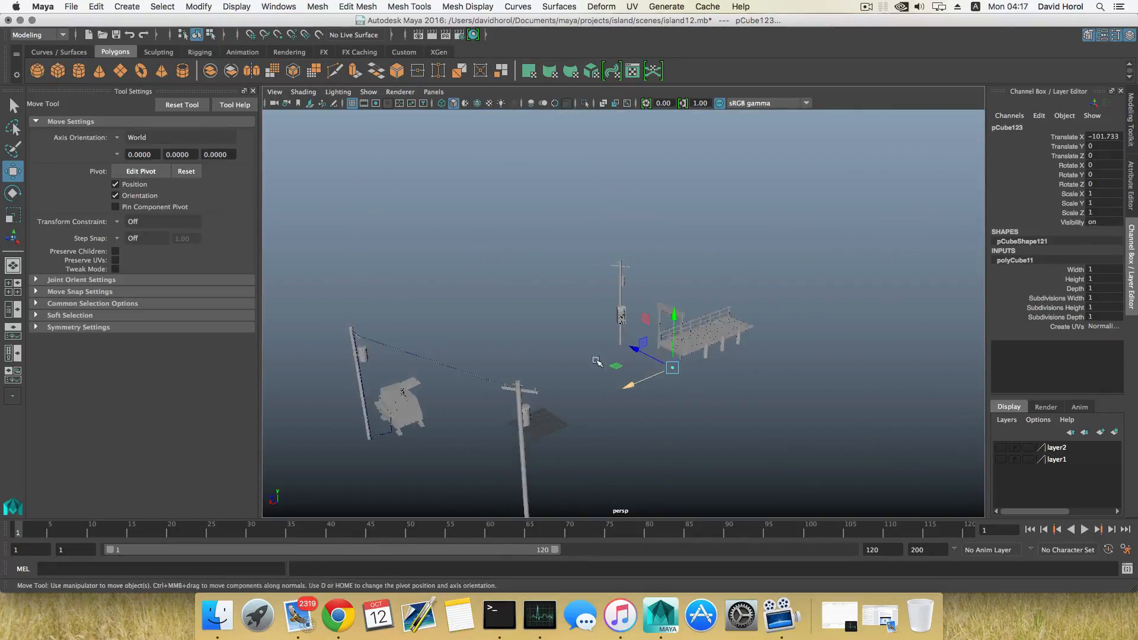
{"action": "middle_click_drag", "start_coordinate": [631, 350], "coordinate": [566, 299]}
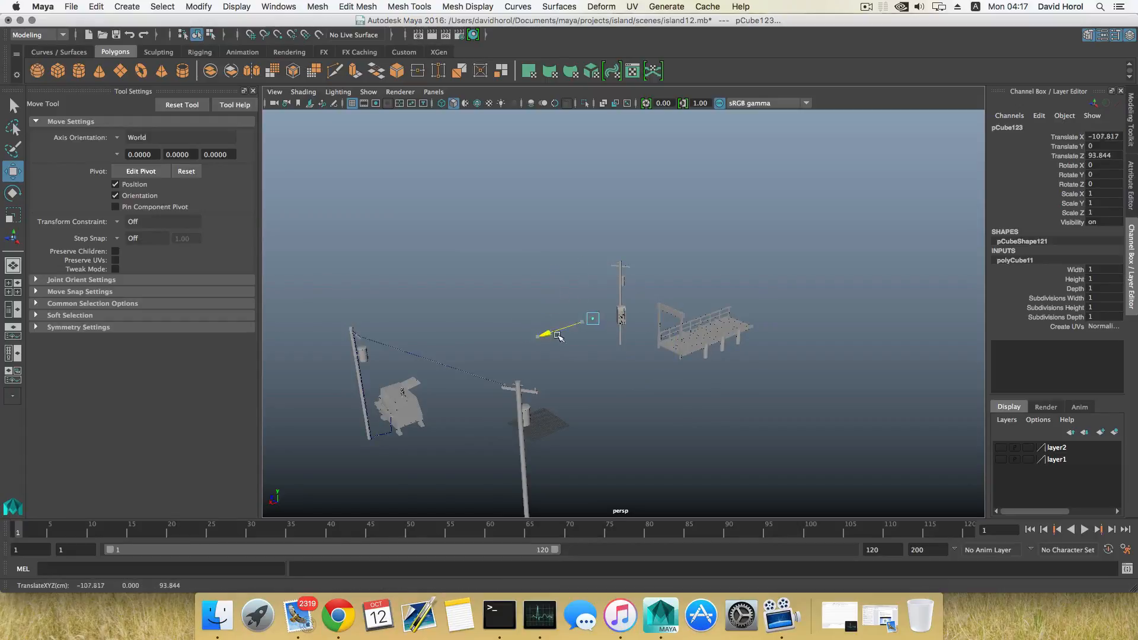
{"action": "left_click_drag", "start_coordinate": [583, 329], "coordinate": [624, 266], "text": "alt"}
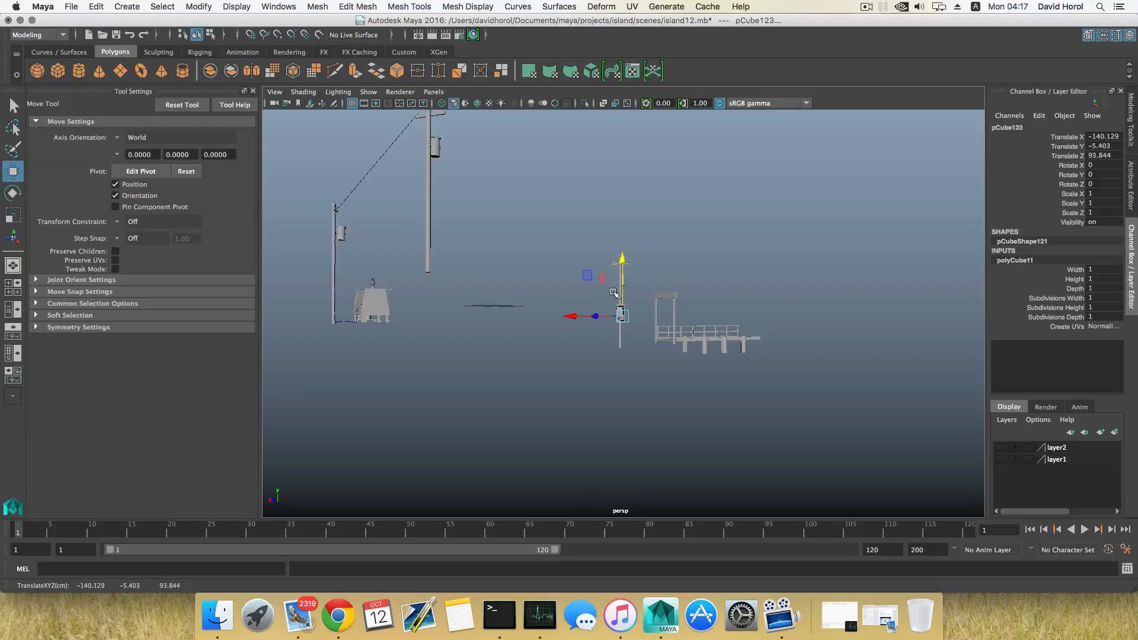
{"action": "key", "text": "f"}
{"action": "scroll", "coordinate": [619, 330], "scroll_direction": "down", "scroll_amount": 10}
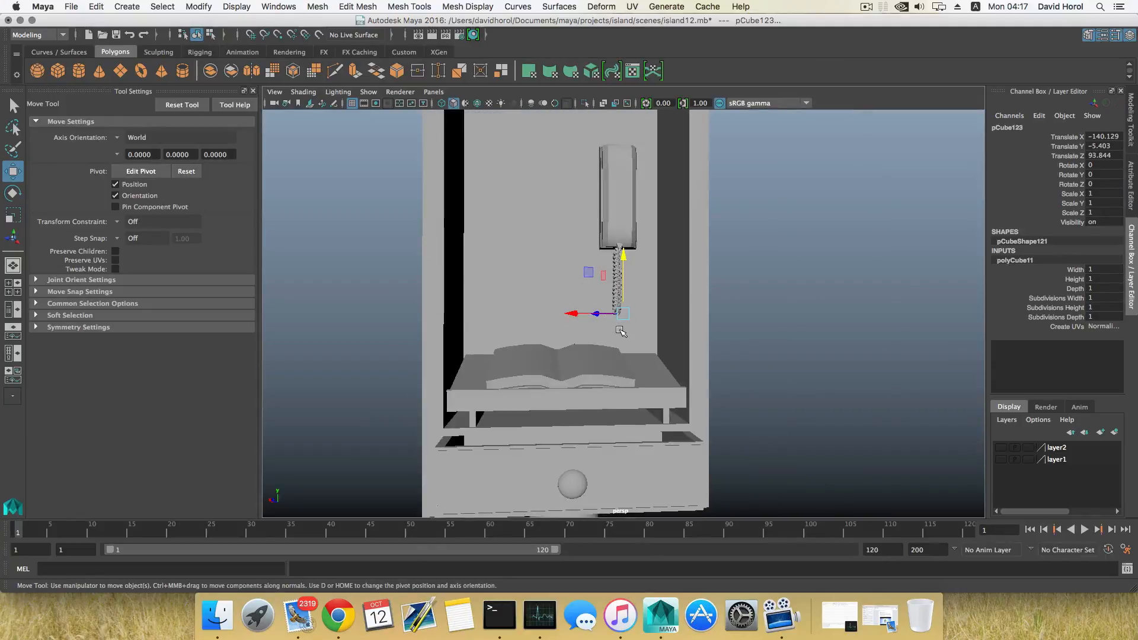
Move the cube in front of the booth to Translate X -134.575, Z 86.866 and rotate it to Rotate Y -23.645
{"action": "scroll", "coordinate": [619, 330], "scroll_direction": "up", "scroll_amount": 10}
{"action": "left_click_drag", "start_coordinate": [675, 306], "coordinate": [445, 325]}
{"action": "scroll", "coordinate": [562, 332], "scroll_direction": "down", "scroll_amount": 5}
{"action": "scroll", "coordinate": [563, 332], "scroll_direction": "down", "scroll_amount": 3}
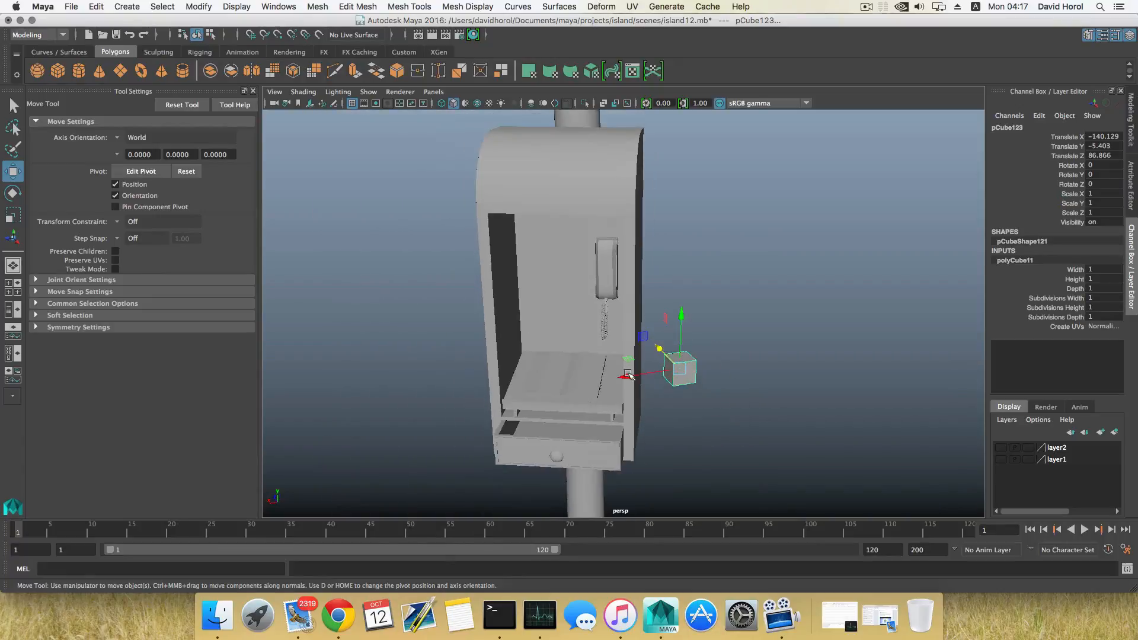
{"action": "left_click_drag", "start_coordinate": [609, 375], "coordinate": [549, 384]}
{"action": "scroll", "coordinate": [568, 339], "scroll_direction": "up", "scroll_amount": 3}
{"action": "middle_click_drag", "start_coordinate": [568, 339], "coordinate": [575, 308], "text": "alt"}
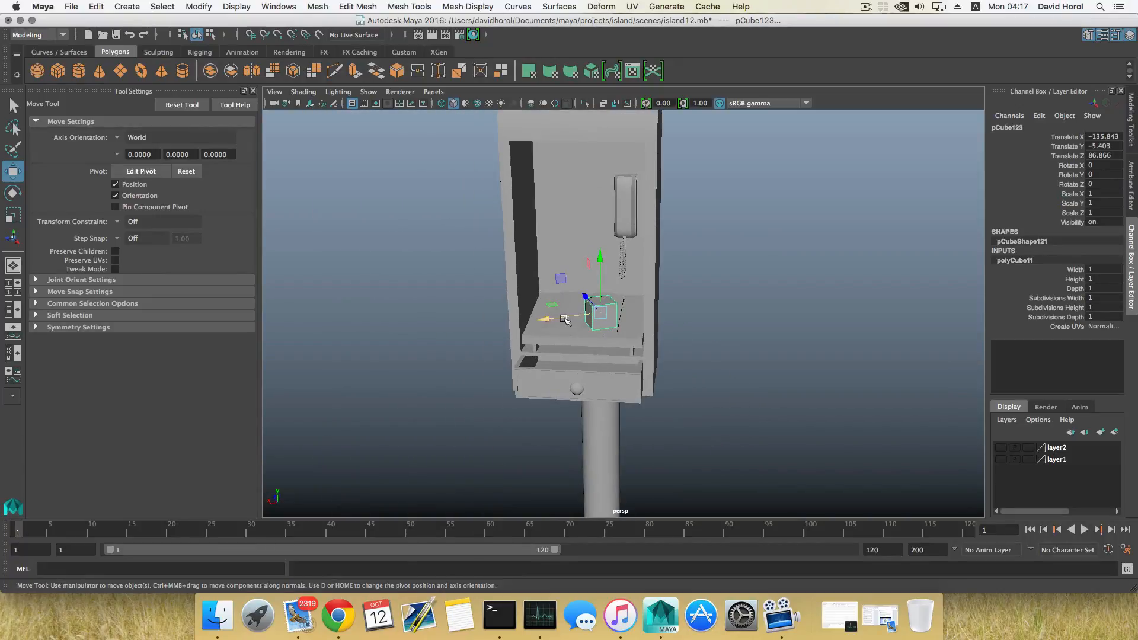
{"action": "left_click_drag", "start_coordinate": [561, 320], "coordinate": [605, 317]}
{"action": "key", "text": "e"}
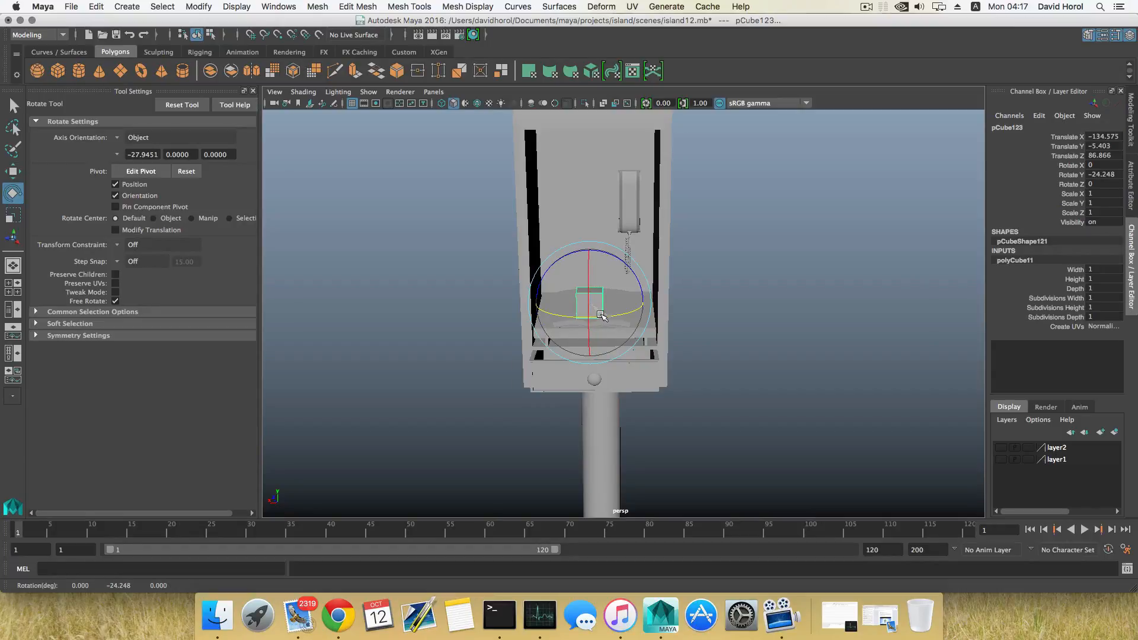
{"action": "left_click_drag", "start_coordinate": [601, 316], "coordinate": [551, 338], "text": "alt"}
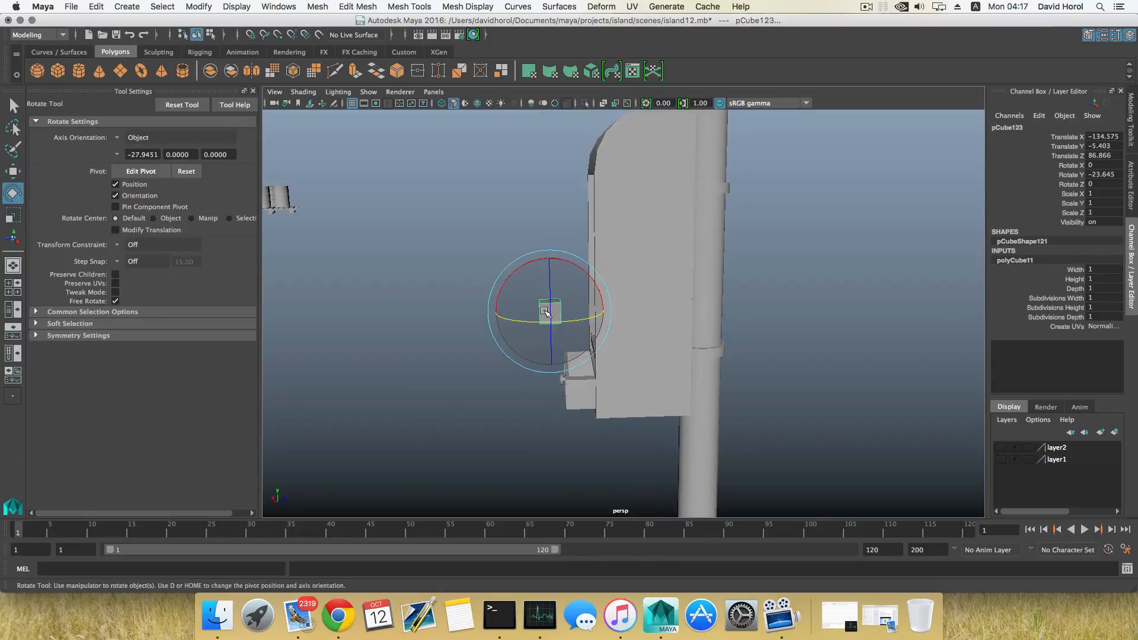
Set the Scale tool's axis orientation to Component and scale the cube into a thin upright rectangular panel
{"action": "key", "text": "r"}
{"action": "left_click_drag", "start_coordinate": [544, 330], "coordinate": [630, 374], "text": "alt"}
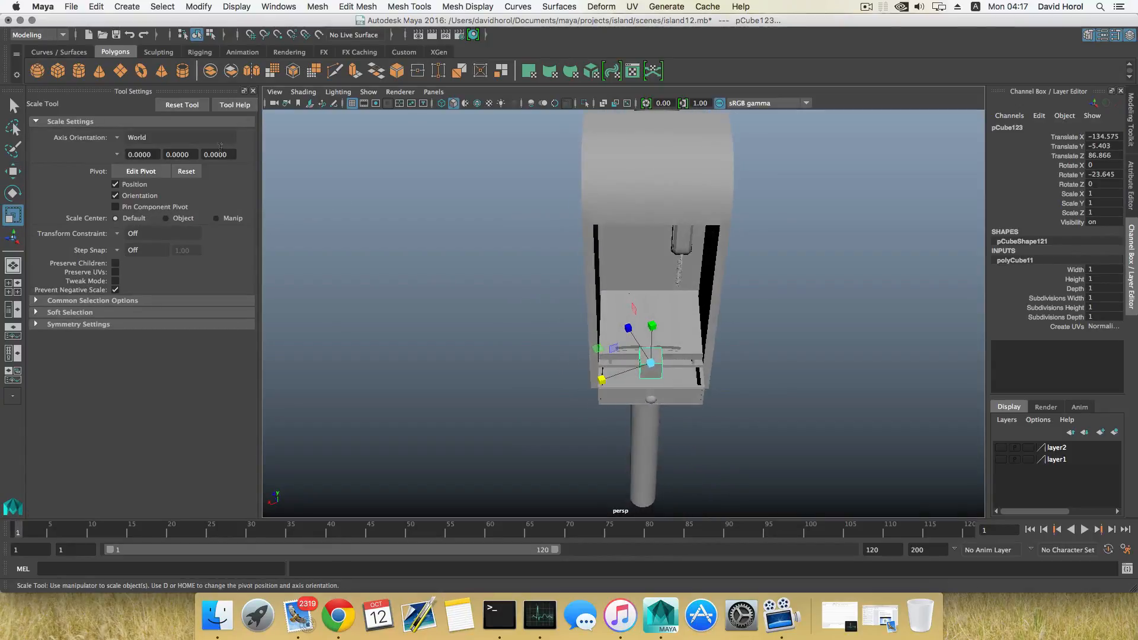
{"action": "left_click", "coordinate": [121, 138]}
{"action": "left_click", "coordinate": [171, 107]}
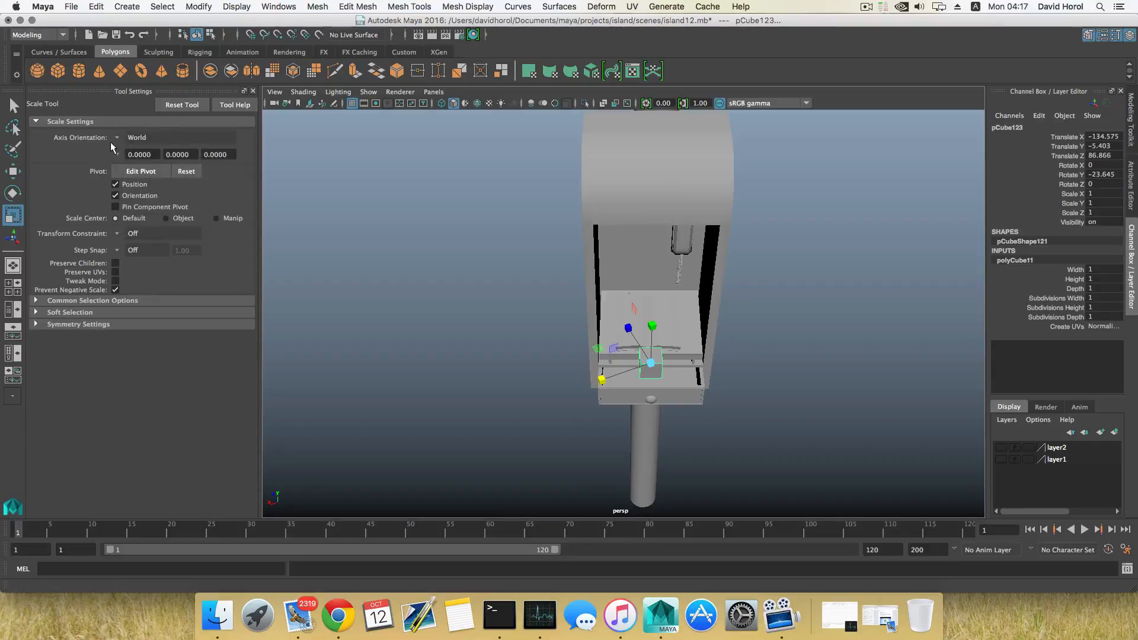
{"action": "left_click", "coordinate": [124, 140]}
{"action": "left_click", "coordinate": [142, 158]}
{"action": "left_click", "coordinate": [121, 141]}
{"action": "left_click", "coordinate": [142, 177]}
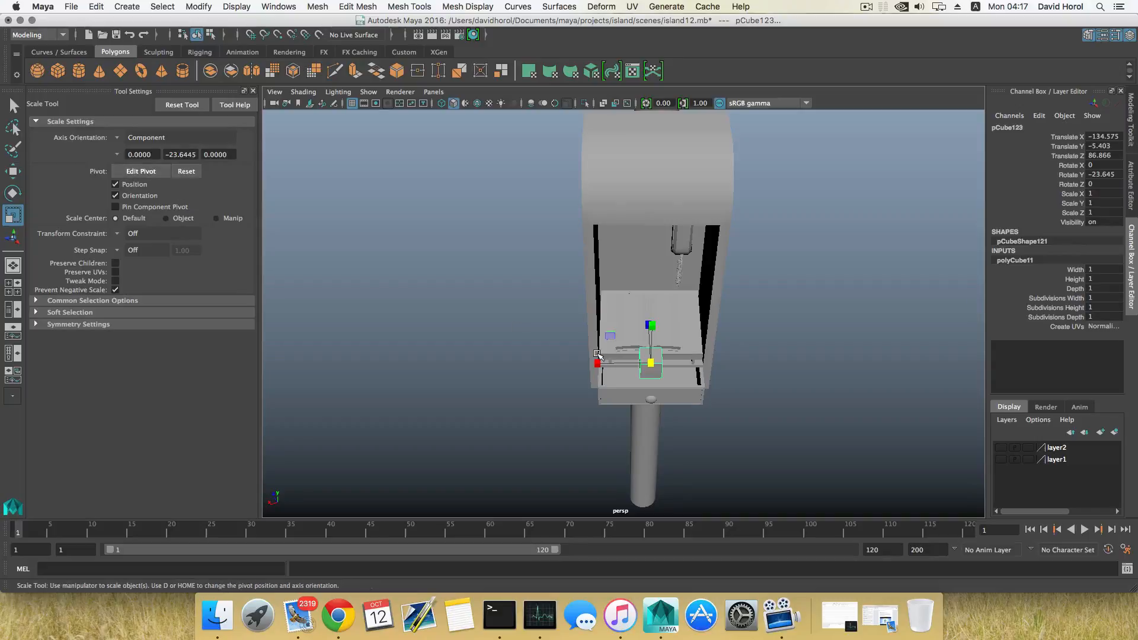
{"action": "left_click_drag", "start_coordinate": [597, 353], "coordinate": [533, 319], "text": "alt"}
{"action": "left_click_drag", "start_coordinate": [601, 288], "coordinate": [597, 264]}
{"action": "mouse_move", "coordinate": [559, 326]}
{"action": "left_mouse_down"}
{"action": "mouse_move", "coordinate": [528, 319]}
{"action": "mouse_move", "coordinate": [548, 335]}
{"action": "left_mouse_up"}
{"action": "left_click_drag", "start_coordinate": [600, 288], "coordinate": [601, 263]}
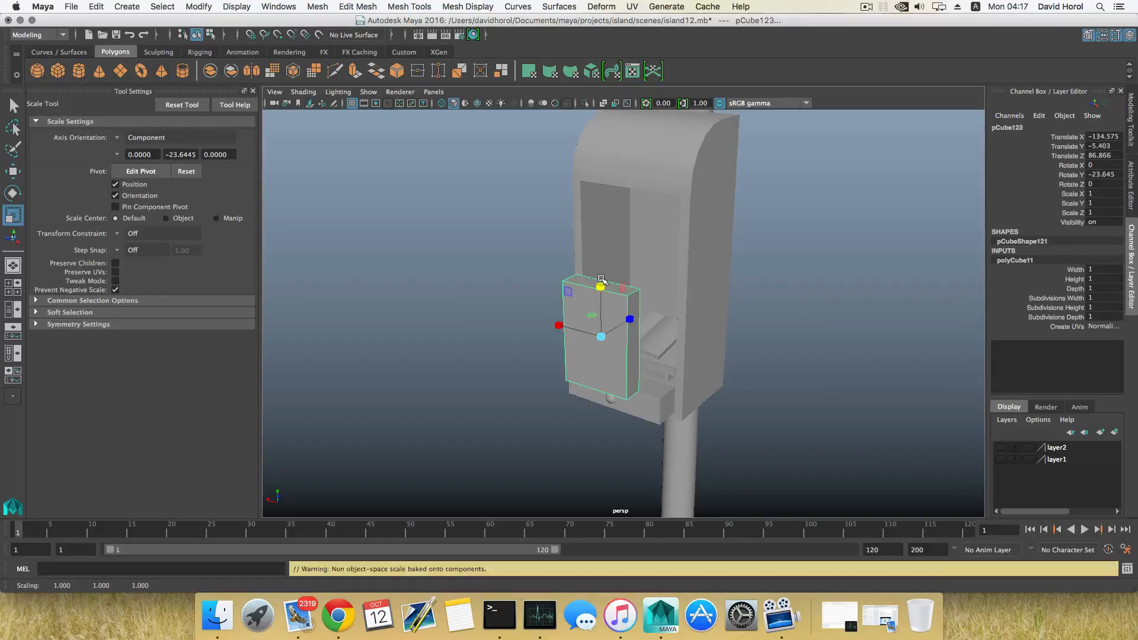
Extrude the panel's front face inset at Local Scale 0.933, and extrude it again inward at Local Translate Z -0.117
{"action": "left_click_drag", "start_coordinate": [637, 333], "coordinate": [655, 315], "text": "alt"}
{"action": "middle_click_drag", "start_coordinate": [647, 315], "coordinate": [595, 324], "text": "alt"}
{"action": "right_click_drag", "start_coordinate": [593, 324], "coordinate": [620, 295], "text": "alt"}
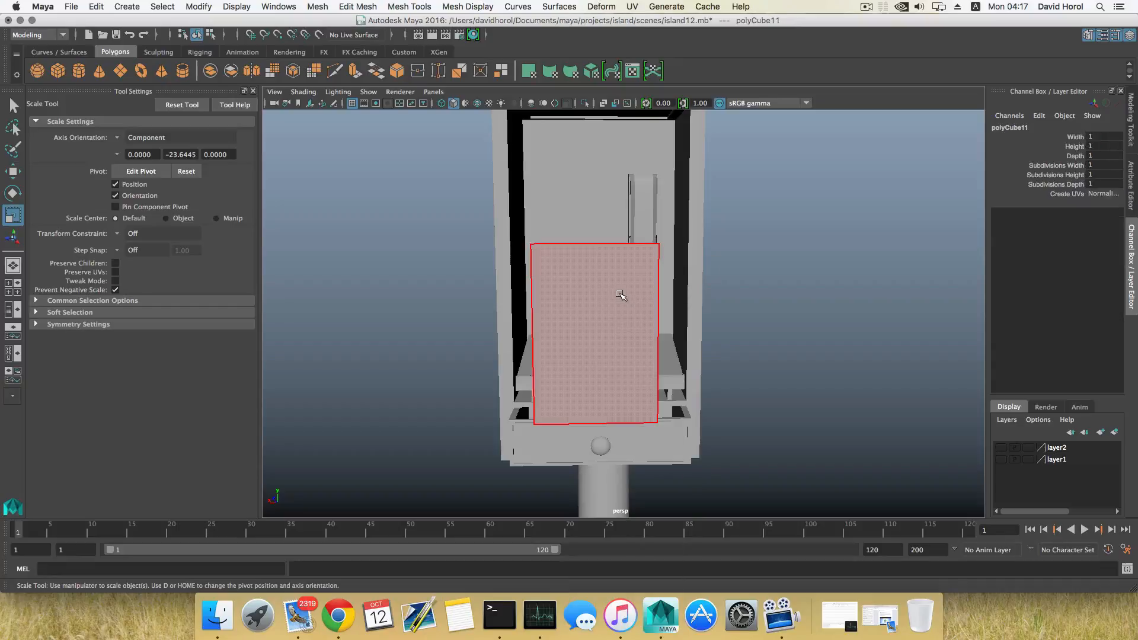
{"action": "left_click", "coordinate": [620, 296]}
{"action": "left_click", "coordinate": [357, 69]}
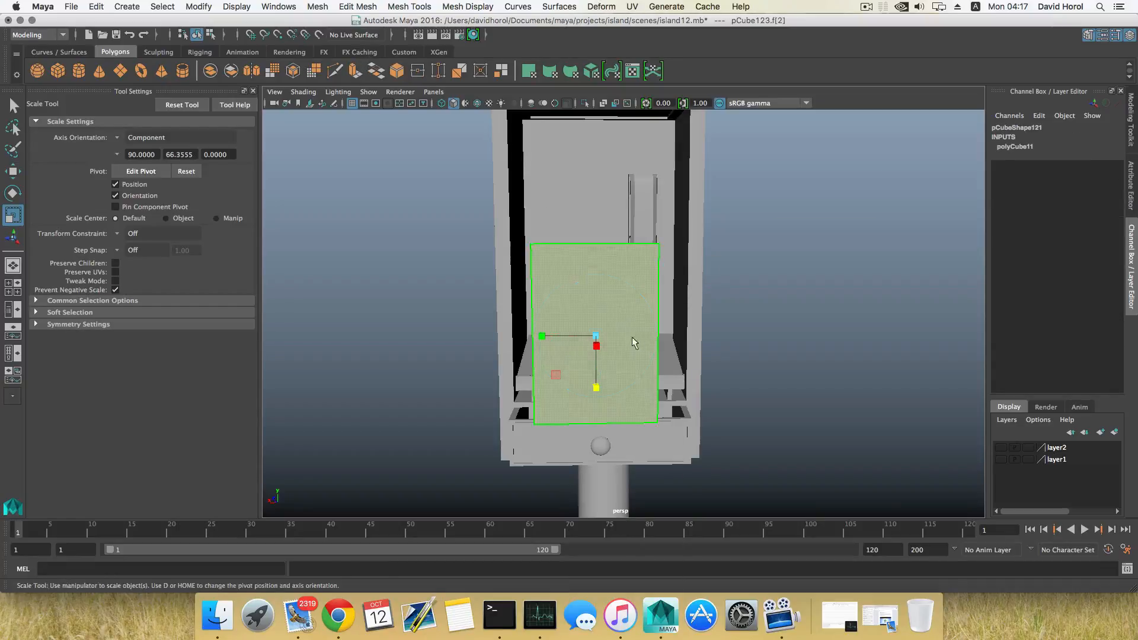
{"action": "left_click_drag", "start_coordinate": [605, 349], "coordinate": [539, 350], "text": "alt"}
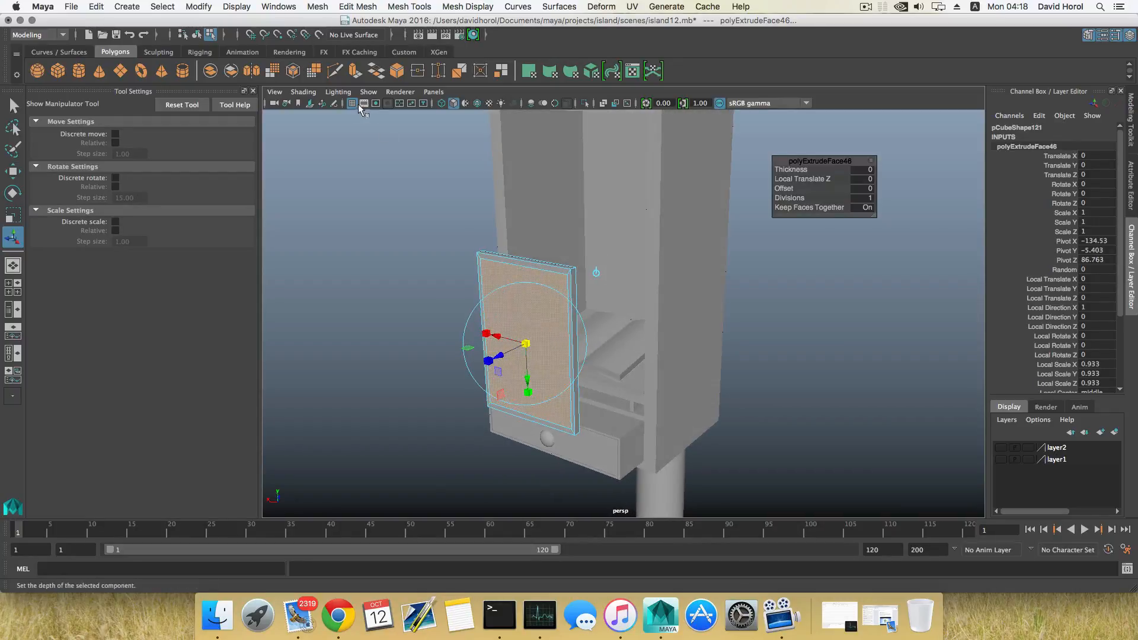
{"action": "left_click", "coordinate": [352, 73]}
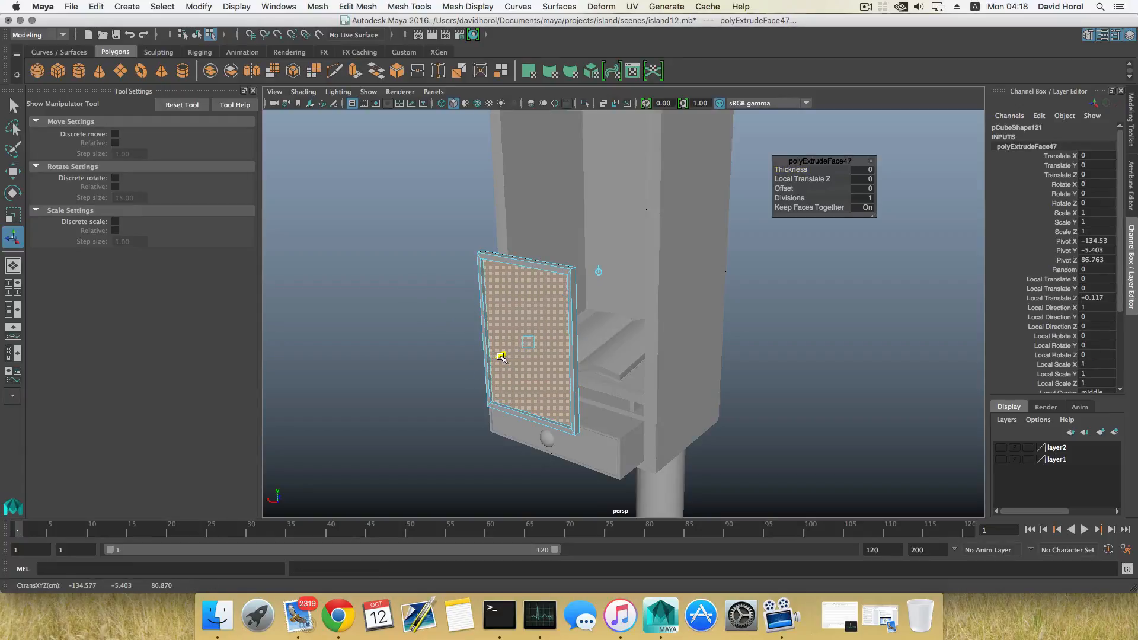
{"action": "key", "text": "F8"}
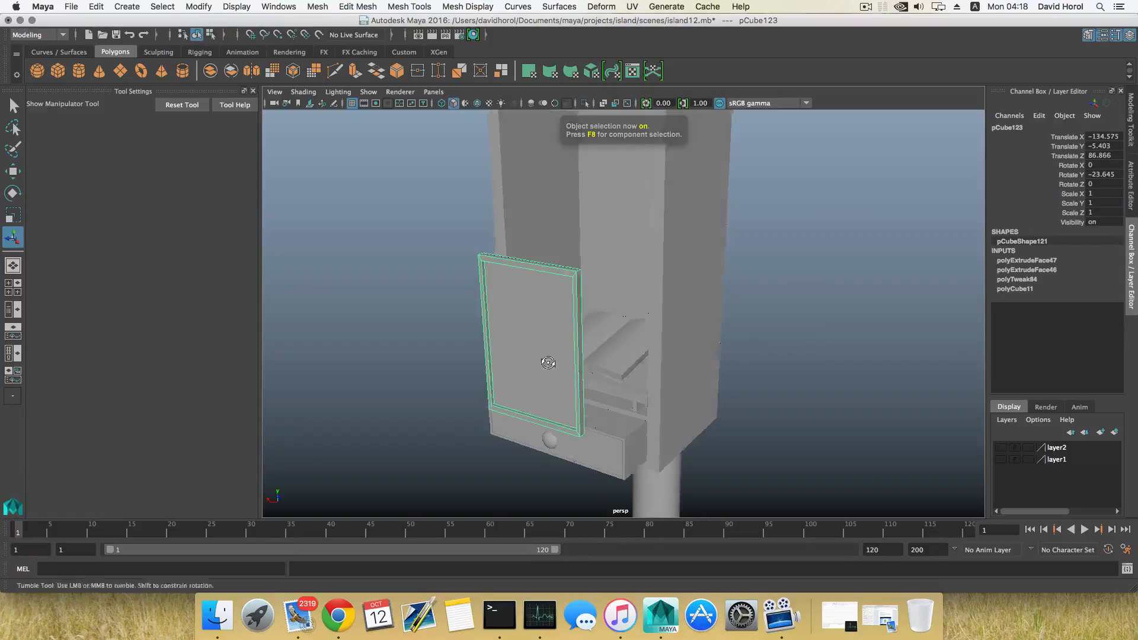
Set the Move tool's axis orientation to Component and move the framed panel back into the booth to Translate X -136.477, Z 92.553
{"action": "left_click_drag", "start_coordinate": [521, 355], "coordinate": [573, 363], "text": "alt"}
{"action": "key", "text": "w"}
{"action": "left_click", "coordinate": [578, 356]}
{"action": "left_click", "coordinate": [579, 306]}
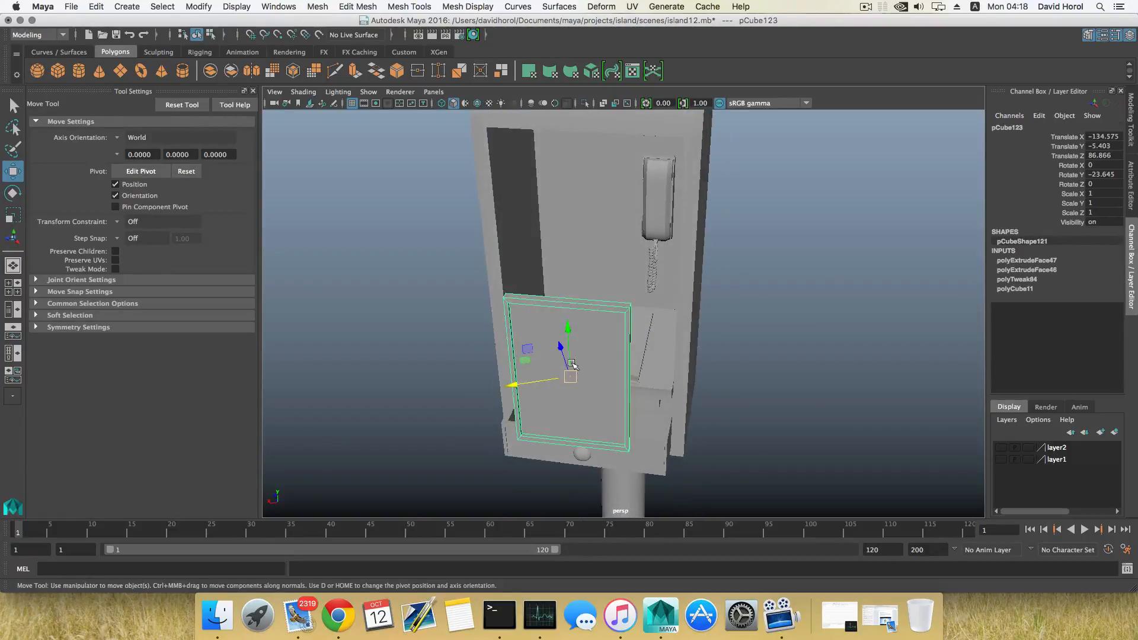
{"action": "left_click", "coordinate": [119, 137]}
{"action": "left_click", "coordinate": [142, 169]}
{"action": "left_click_drag", "start_coordinate": [572, 382], "coordinate": [521, 295], "text": "alt"}
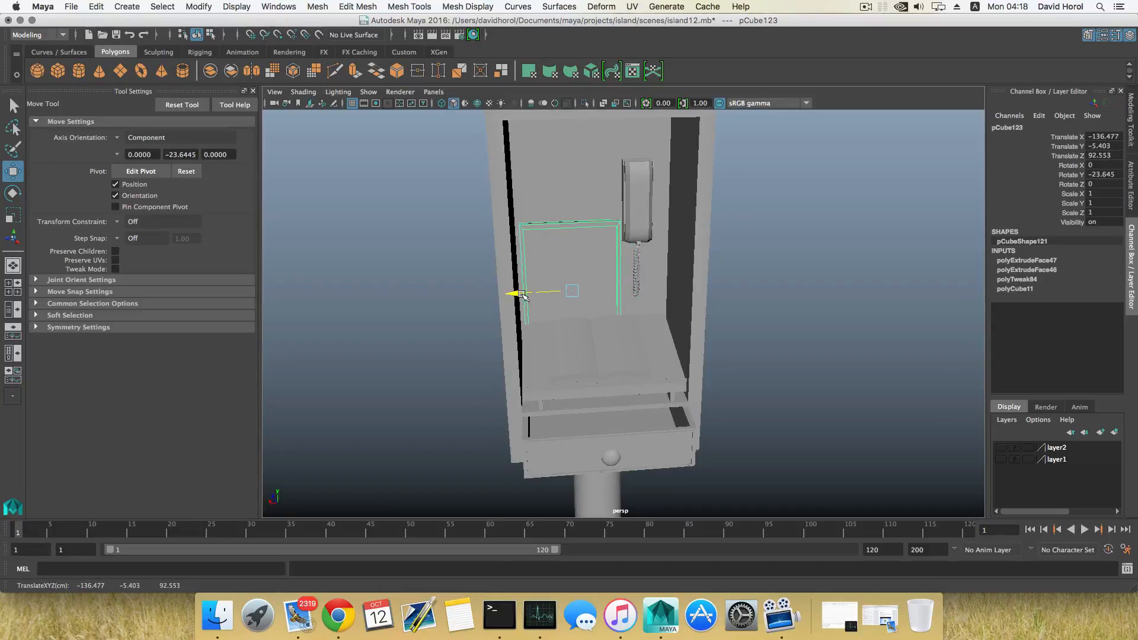
Place the framed panel beside the handset on the booth's back wall at Translate X -136.423, Y -2.452, Z 92.577
{"action": "left_click_drag", "start_coordinate": [566, 235], "coordinate": [536, 231]}
{"action": "scroll", "coordinate": [563, 300], "scroll_direction": "up", "scroll_amount": 5}
{"action": "scroll", "coordinate": [561, 303], "scroll_direction": "down", "scroll_amount": 3}
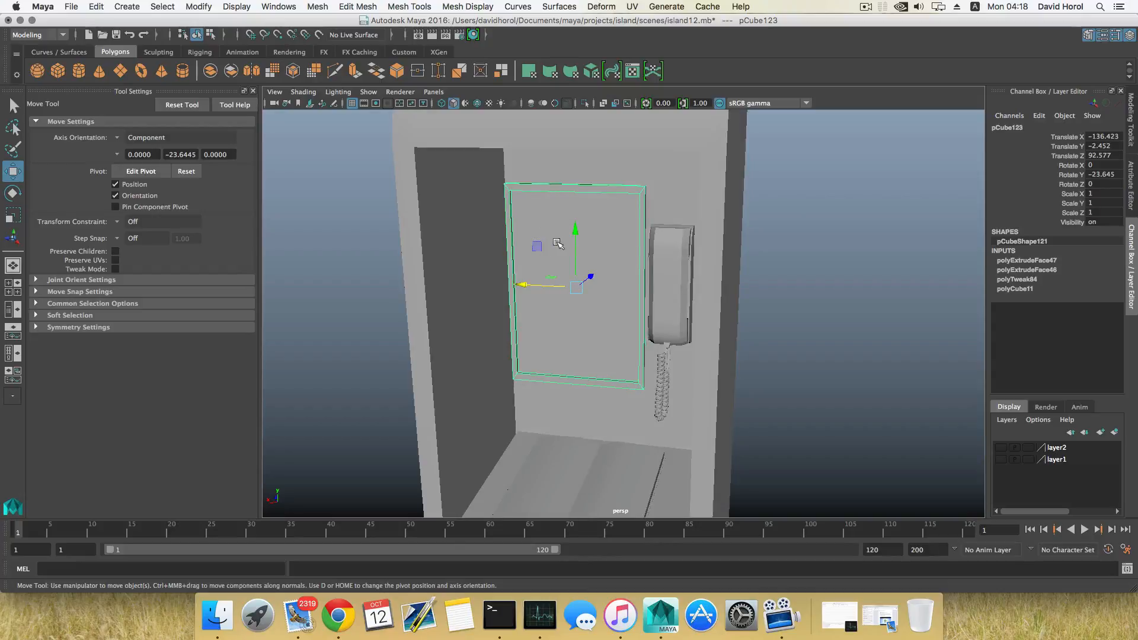
{"action": "mouse_move", "coordinate": [563, 300]}
{"action": "left_mouse_down", "text": "alt"}
{"action": "mouse_move", "coordinate": [575, 293]}
{"action": "mouse_move", "coordinate": [522, 300]}
{"action": "mouse_move", "coordinate": [555, 283]}
{"action": "left_mouse_up", "text": "alt"}
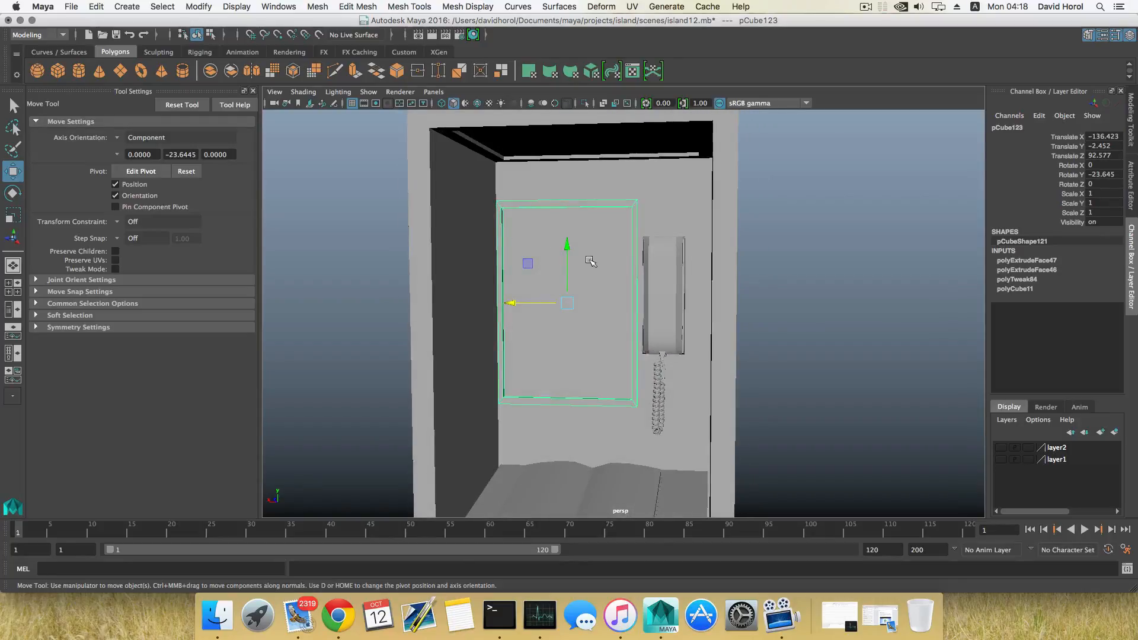
{"action": "scroll", "coordinate": [585, 273], "scroll_direction": "down", "scroll_amount": 6}
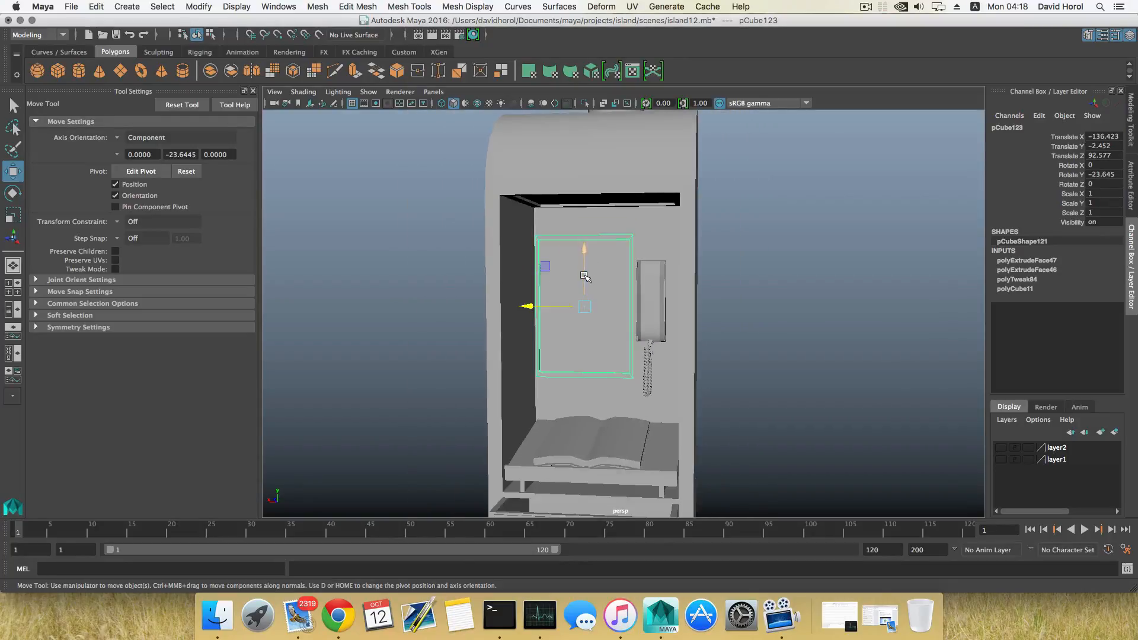
Inspect the booth with its framed panel, shelf and drawer from several angles, up close and together with the whole pole
{"action": "left_click_drag", "start_coordinate": [608, 309], "coordinate": [654, 298], "text": "alt"}
{"action": "scroll", "coordinate": [584, 315], "scroll_direction": "up", "scroll_amount": 3}
{"action": "scroll", "coordinate": [583, 315], "scroll_direction": "down", "scroll_amount": 3}
{"action": "scroll", "coordinate": [584, 285], "scroll_direction": "down", "scroll_amount": 5}
{"action": "middle_click_drag", "start_coordinate": [584, 284], "coordinate": [506, 300], "text": "alt"}
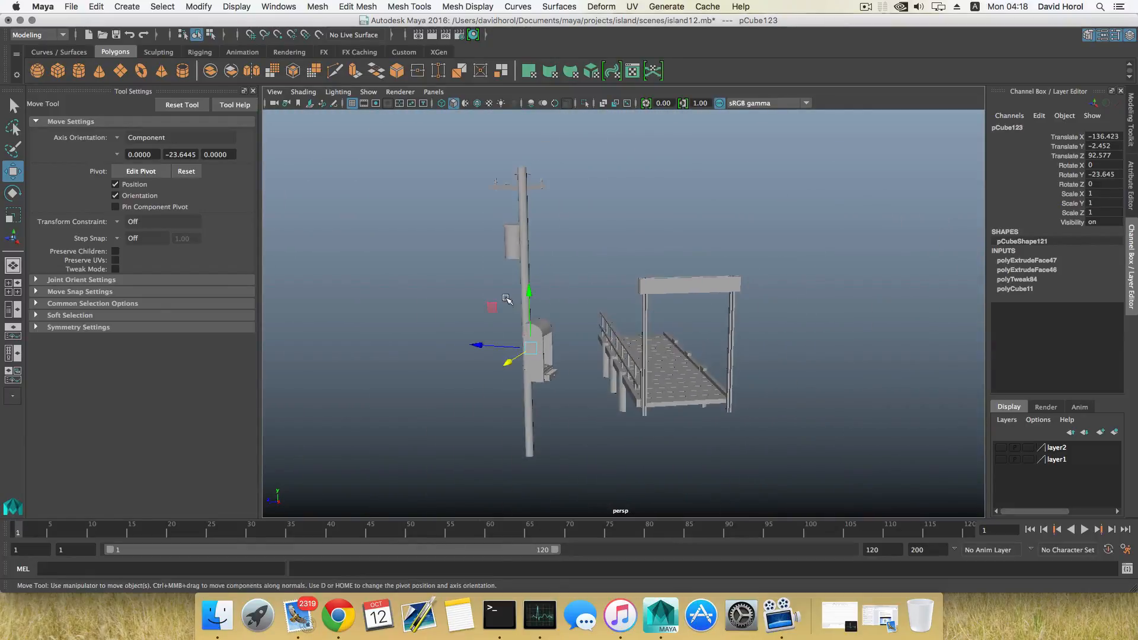
{"action": "left_click_drag", "start_coordinate": [503, 299], "coordinate": [572, 284], "text": "alt"}
{"action": "middle_click_drag", "start_coordinate": [572, 284], "coordinate": [579, 155], "text": "alt"}
{"action": "scroll", "coordinate": [589, 269], "scroll_direction": "up", "scroll_amount": 5}
{"action": "middle_click_drag", "start_coordinate": [560, 230], "coordinate": [579, 402], "text": "alt"}
{"action": "scroll", "coordinate": [563, 344], "scroll_direction": "up", "scroll_amount": 6}
{"action": "left_click_drag", "start_coordinate": [579, 402], "coordinate": [574, 460], "text": "alt"}
{"action": "middle_click_drag", "start_coordinate": [569, 460], "coordinate": [594, 394], "text": "alt"}
{"action": "scroll", "coordinate": [594, 393], "scroll_direction": "up", "scroll_amount": 6}
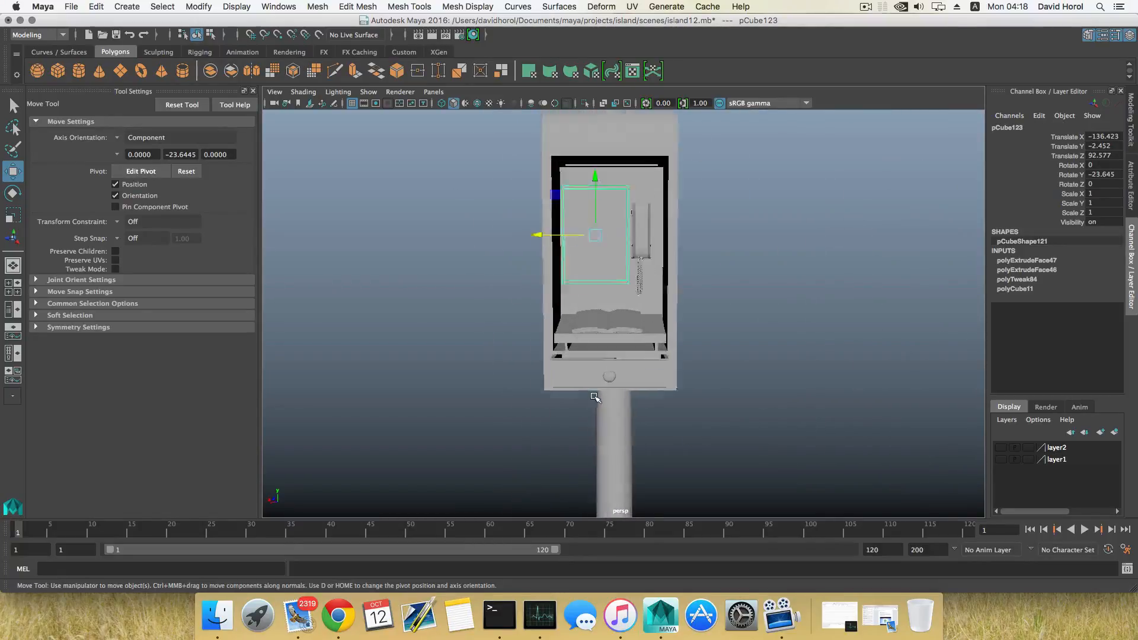
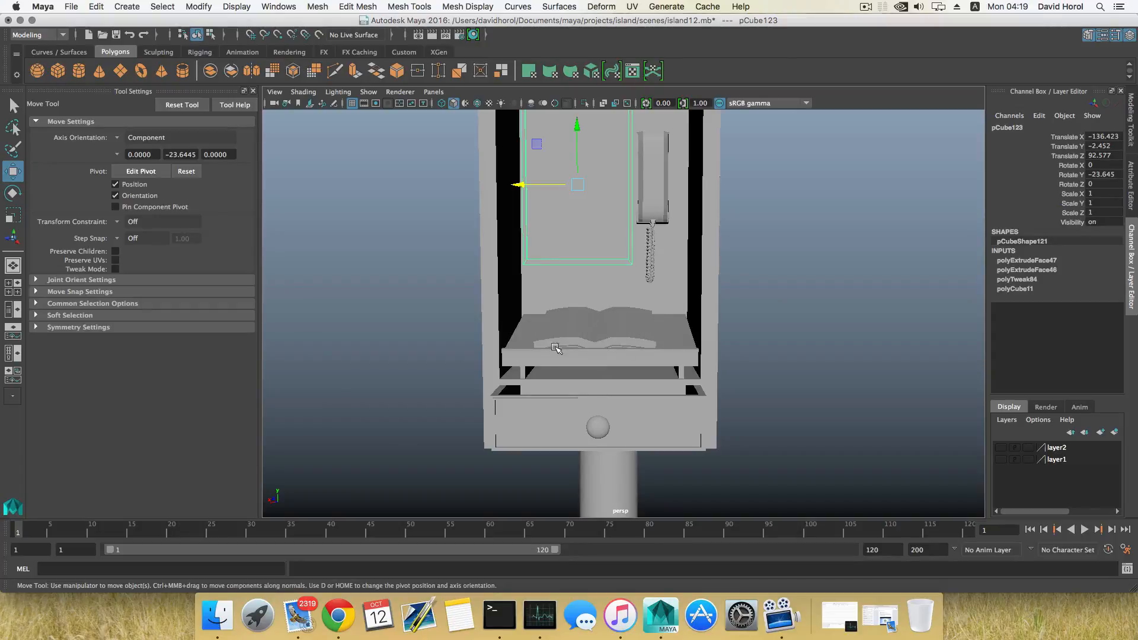
{"action": "left_click_drag", "start_coordinate": [555, 348], "coordinate": [625, 281], "text": "alt"}
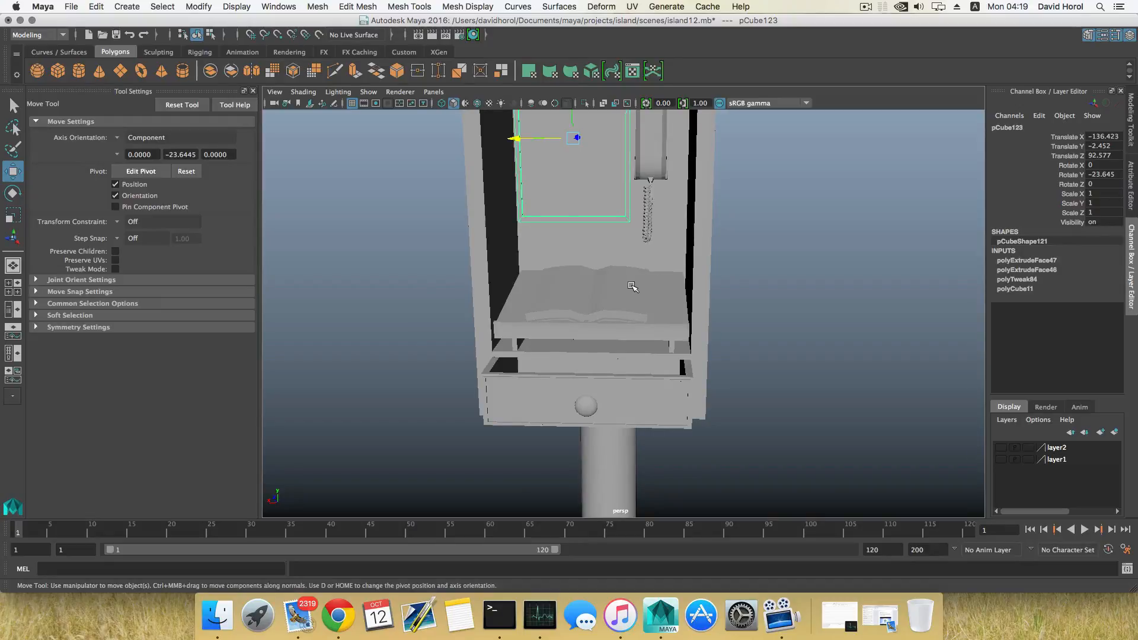
{"action": "scroll", "coordinate": [633, 286], "scroll_direction": "down", "scroll_amount": 10}
{"action": "left_click_drag", "start_coordinate": [628, 287], "coordinate": [652, 299], "text": "alt"}
{"action": "scroll", "coordinate": [629, 301], "scroll_direction": "up", "scroll_amount": 10}
{"action": "scroll", "coordinate": [546, 277], "scroll_direction": "down", "scroll_amount": 5}
{"action": "scroll", "coordinate": [652, 302], "scroll_direction": "up", "scroll_amount": 10}
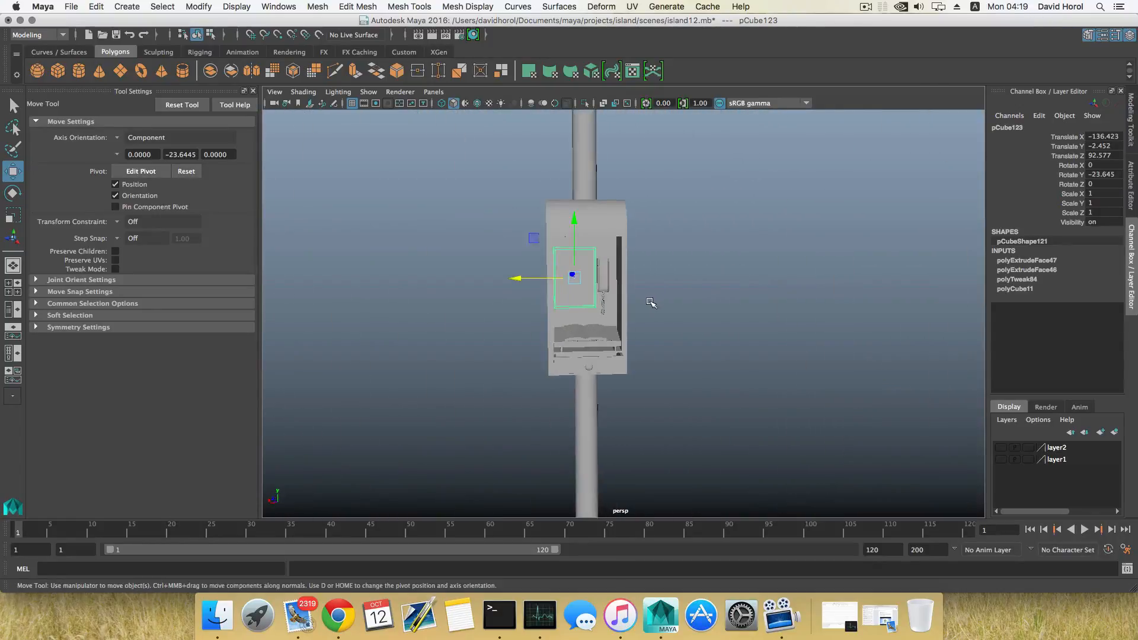
{"action": "middle_click_drag", "start_coordinate": [621, 296], "coordinate": [605, 321], "text": "alt"}
{"action": "scroll", "coordinate": [604, 322], "scroll_direction": "up", "scroll_amount": 5}
{"action": "left_click_drag", "start_coordinate": [588, 320], "coordinate": [578, 321], "text": "alt"}
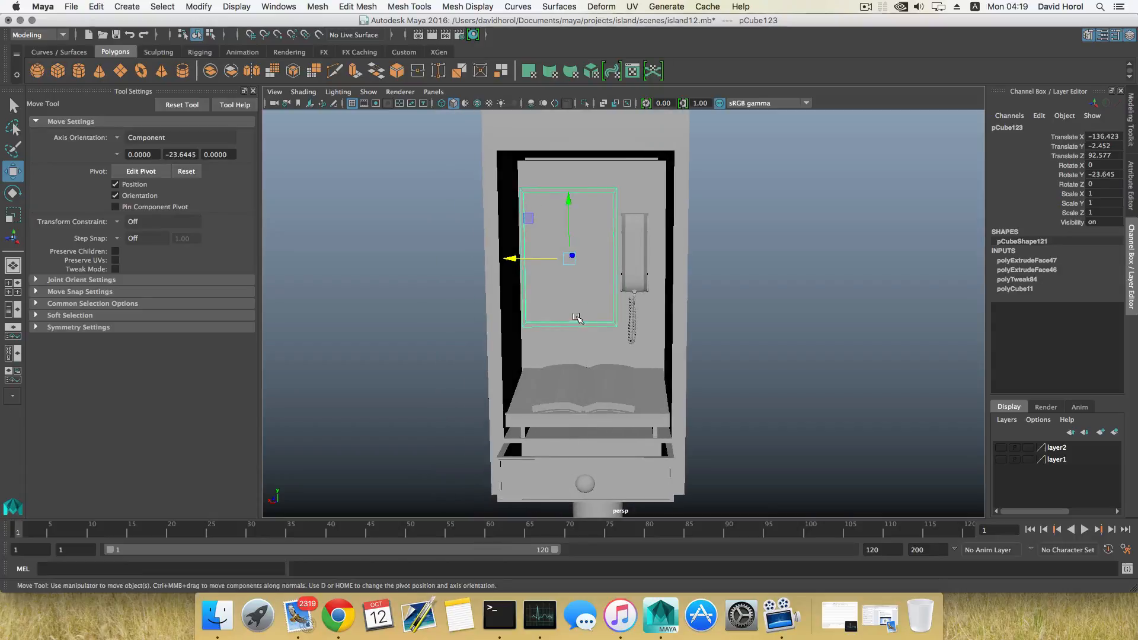
Lower the framed panel on the booth's back wall to Translate Y -2.742
{"action": "middle_click_drag", "start_coordinate": [578, 320], "coordinate": [586, 286], "text": "alt"}
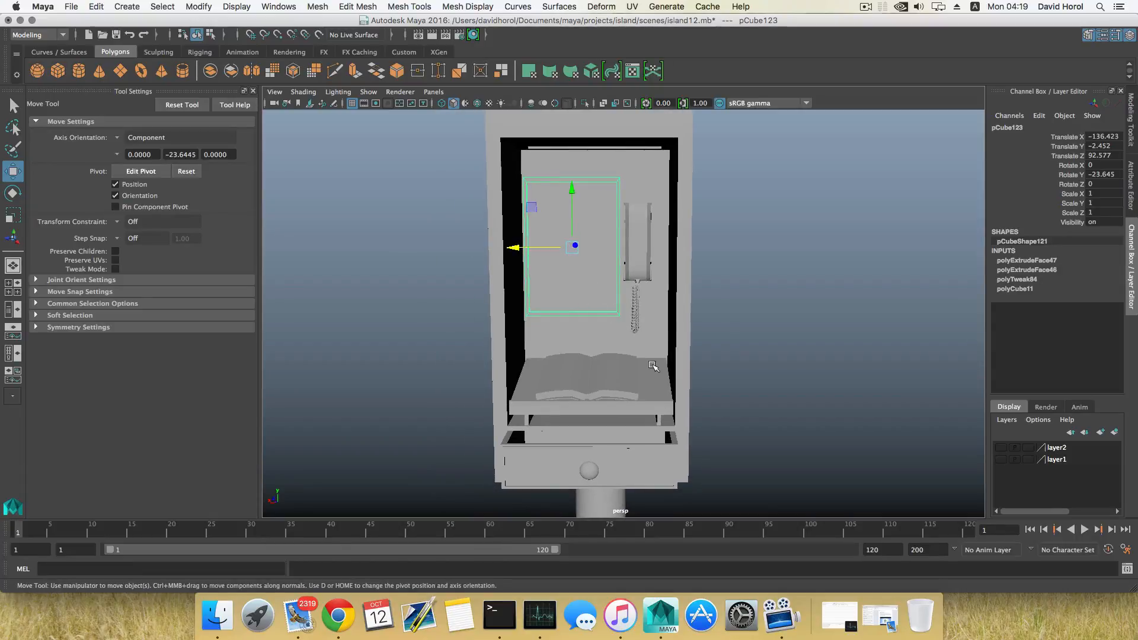
{"action": "scroll", "coordinate": [587, 329], "scroll_direction": "down", "scroll_amount": 3}
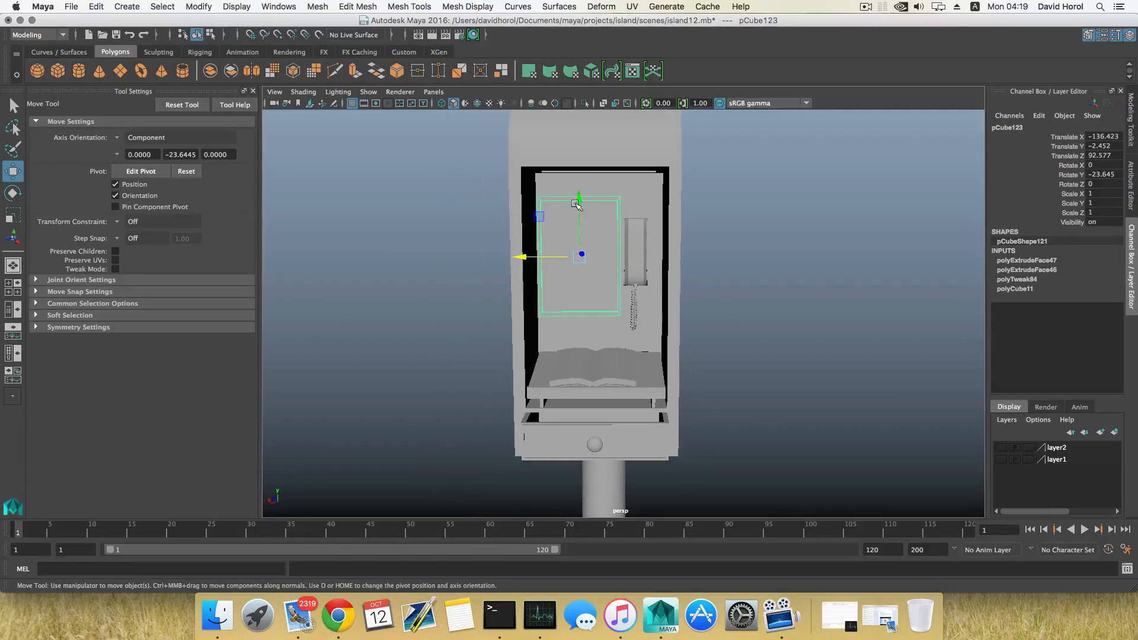
{"action": "left_click_drag", "start_coordinate": [574, 203], "coordinate": [578, 199]}
Examine the wider island scene around the booth, including the other utility poles and props
{"action": "scroll", "coordinate": [571, 287], "scroll_direction": "down", "scroll_amount": 12}
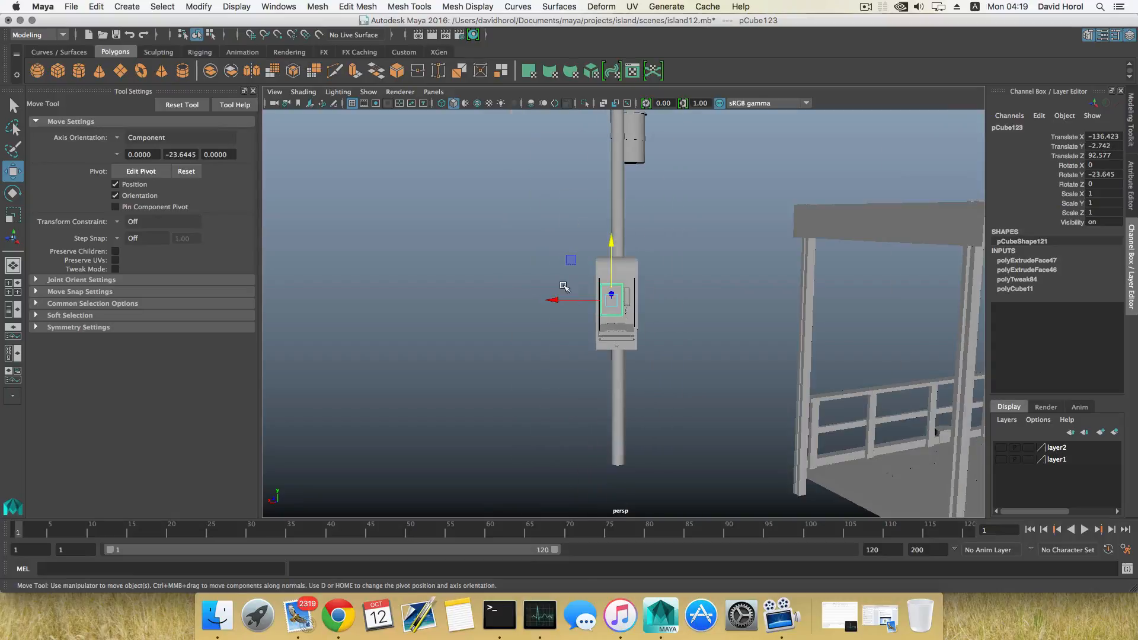
{"action": "left_click_drag", "start_coordinate": [502, 328], "coordinate": [622, 308], "text": "alt"}
{"action": "left_click_drag", "start_coordinate": [583, 261], "coordinate": [617, 285], "text": "alt"}
{"action": "middle_click_drag", "start_coordinate": [638, 244], "coordinate": [851, 379], "text": "alt"}
{"action": "scroll", "coordinate": [646, 342], "scroll_direction": "up", "scroll_amount": 10}
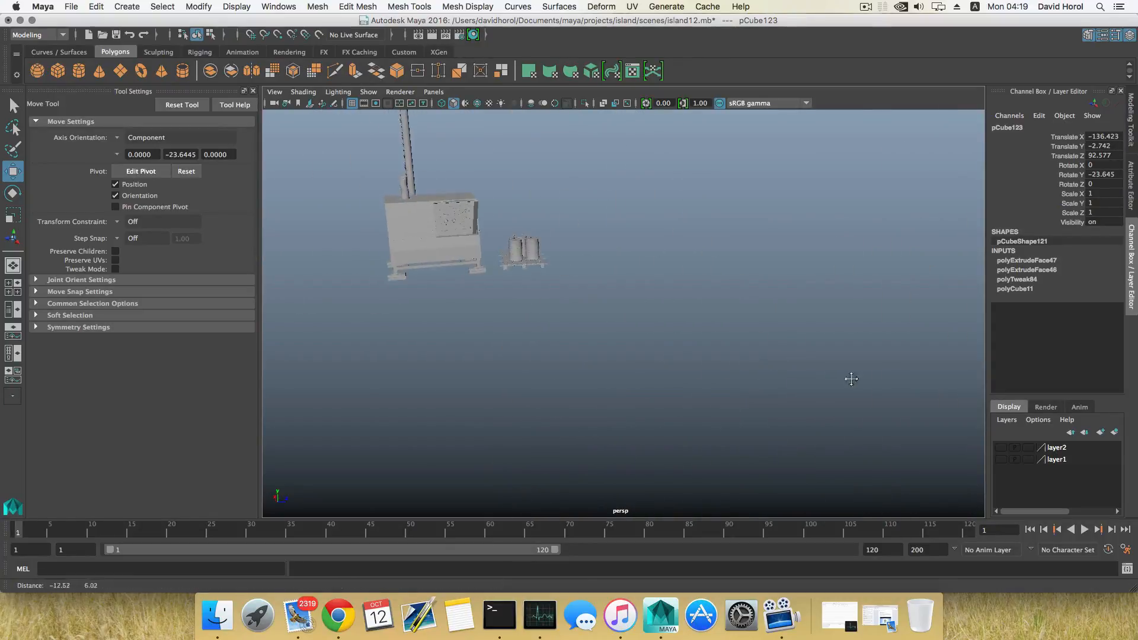
{"action": "scroll", "coordinate": [574, 313], "scroll_direction": "up", "scroll_amount": 3}
{"action": "left_click_drag", "start_coordinate": [573, 313], "coordinate": [550, 304], "text": "alt"}
{"action": "scroll", "coordinate": [803, 322], "scroll_direction": "down", "scroll_amount": 10}
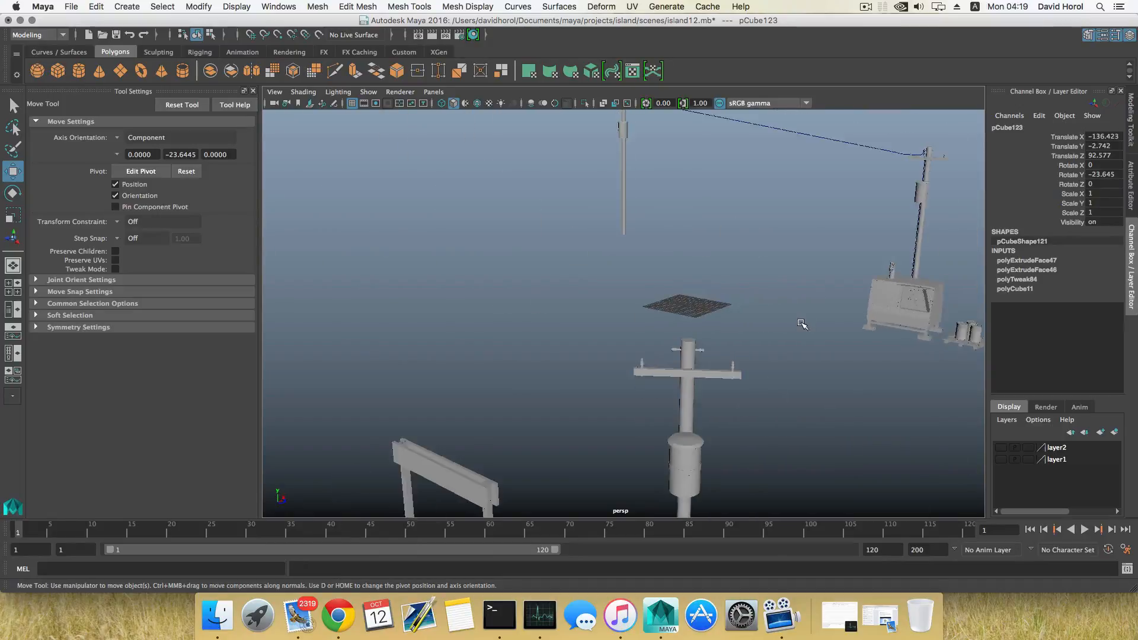
Make layer1 with the island terrain visible around the generator and barrels
{"action": "middle_click_drag", "start_coordinate": [802, 322], "coordinate": [472, 310], "text": "alt"}
{"action": "middle_click_drag", "start_coordinate": [744, 347], "coordinate": [713, 352], "text": "alt"}
{"action": "scroll", "coordinate": [714, 351], "scroll_direction": "up", "scroll_amount": 4}
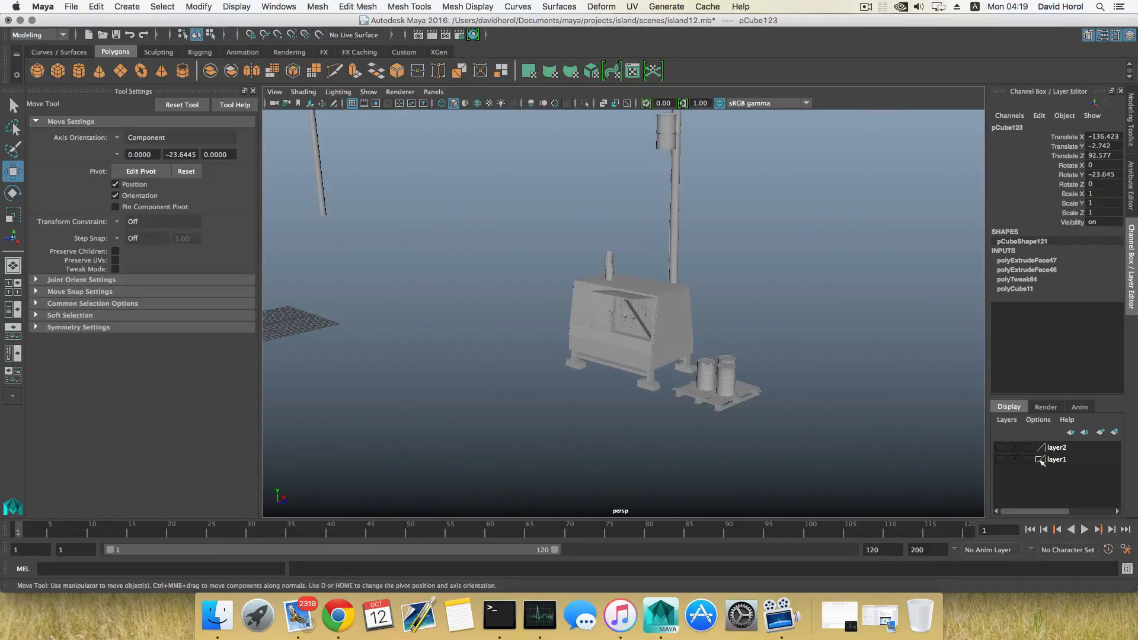
{"action": "left_click", "coordinate": [1001, 459]}
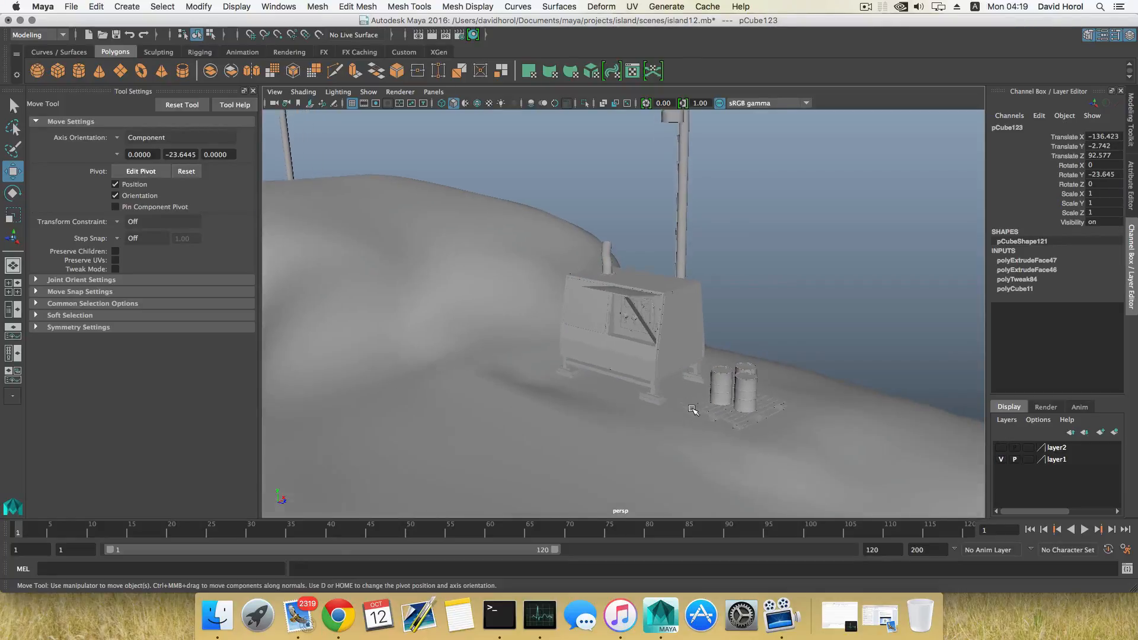
Examine the generator, its control panel and the barrels on their pallet up close on the terrain
{"action": "scroll", "coordinate": [691, 409], "scroll_direction": "up", "scroll_amount": 5}
{"action": "middle_click_drag", "start_coordinate": [694, 414], "coordinate": [665, 333], "text": "alt"}
{"action": "scroll", "coordinate": [666, 334], "scroll_direction": "down", "scroll_amount": 2}
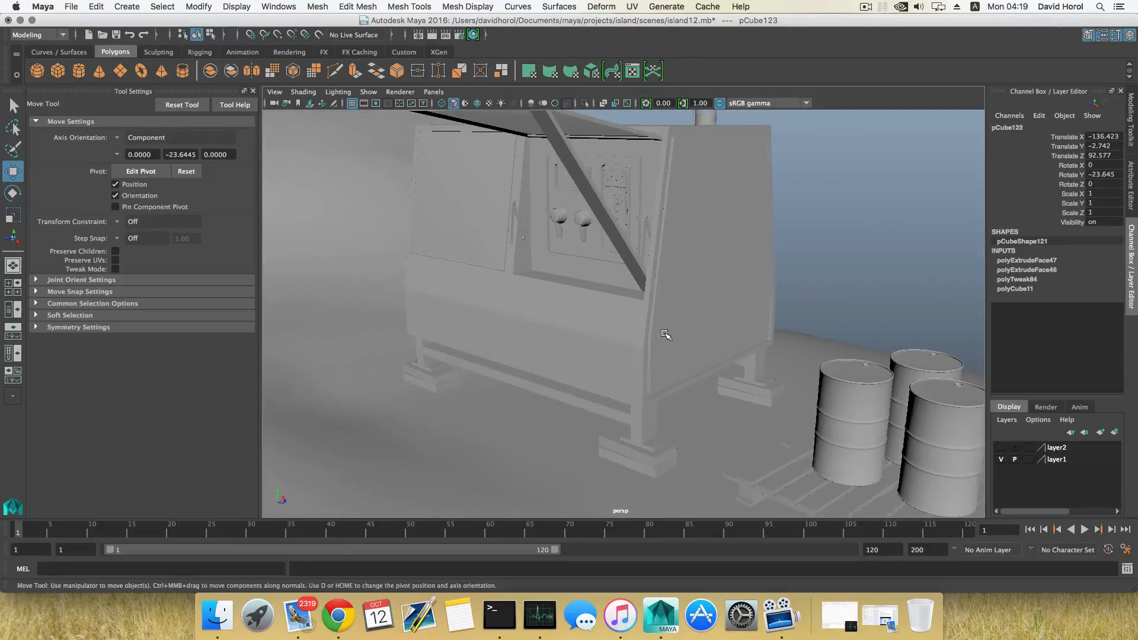
{"action": "left_click_drag", "start_coordinate": [665, 335], "coordinate": [719, 338], "text": "alt"}
{"action": "scroll", "coordinate": [719, 332], "scroll_direction": "down", "scroll_amount": 1}
{"action": "middle_click_drag", "start_coordinate": [711, 314], "coordinate": [808, 297], "text": "alt"}
{"action": "scroll", "coordinate": [764, 319], "scroll_direction": "down", "scroll_amount": 2}
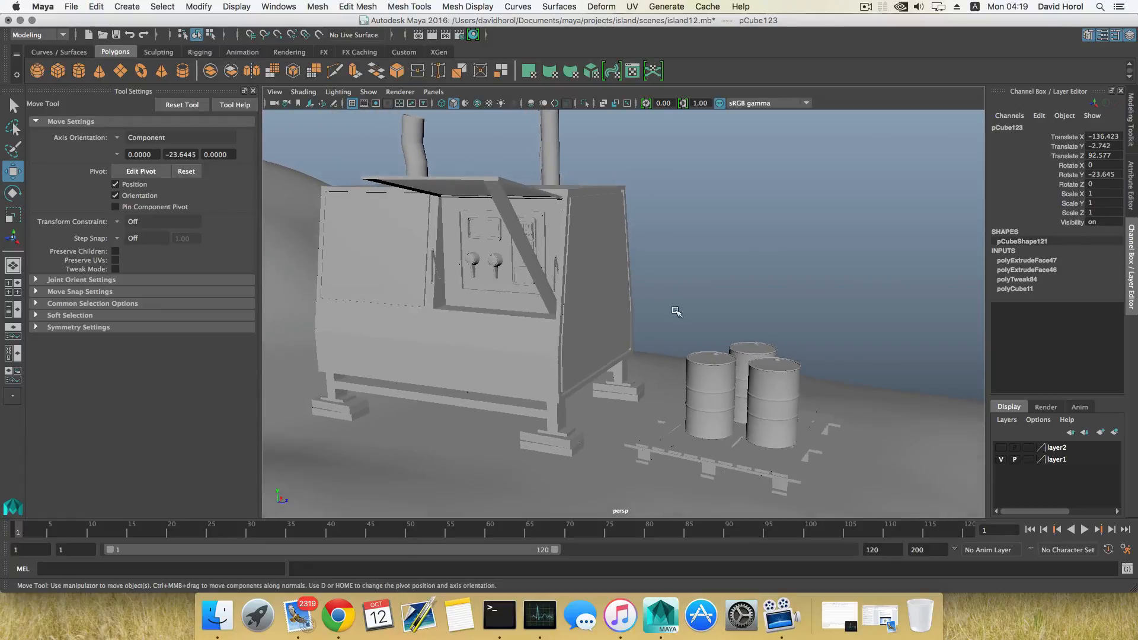
{"action": "middle_click_drag", "start_coordinate": [674, 310], "coordinate": [504, 232], "text": "alt"}
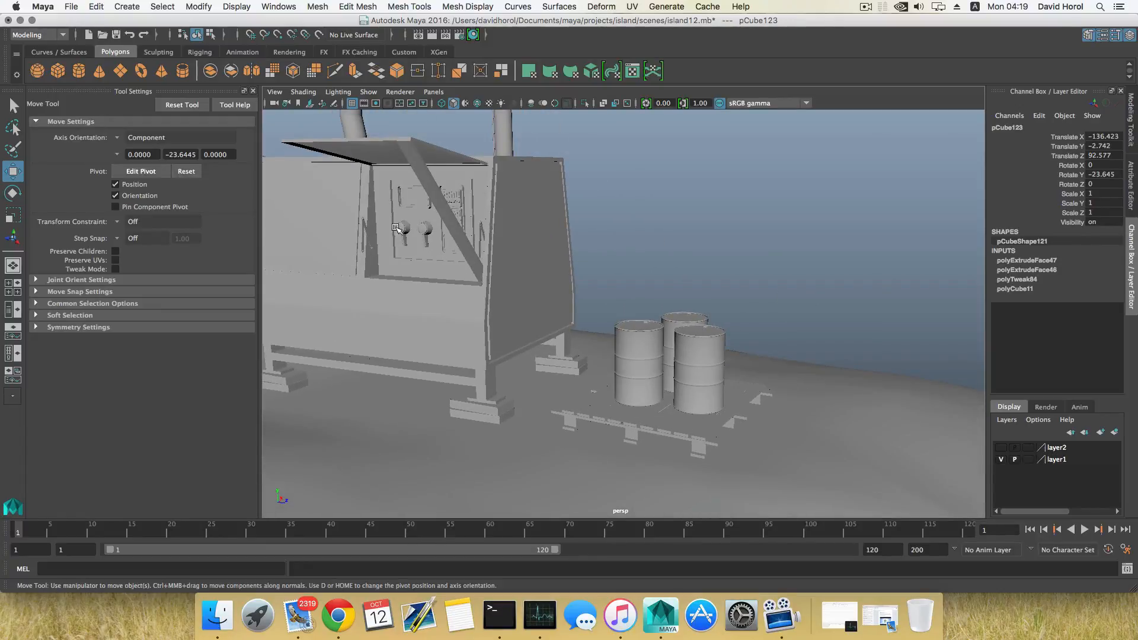
Turn on Wireframe on Shaded for the viewport and look over the ground around the generator and barrels
{"action": "left_click", "coordinate": [303, 91]}
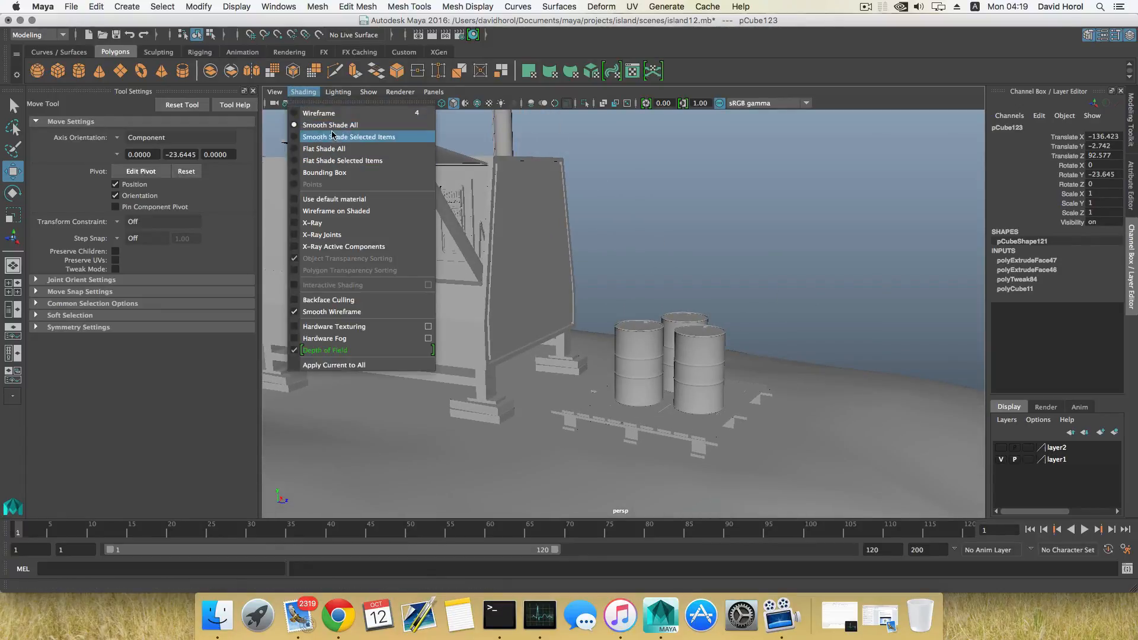
{"action": "left_click", "coordinate": [335, 211]}
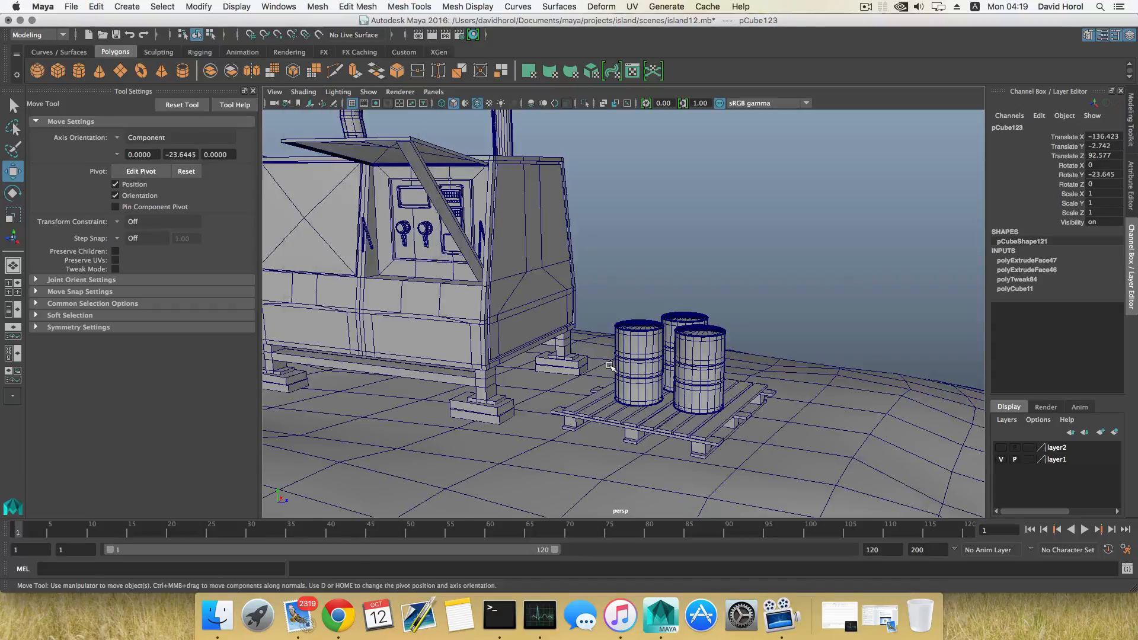
{"action": "mouse_move", "coordinate": [504, 344]}
{"action": "left_mouse_down", "text": "alt"}
{"action": "mouse_move", "coordinate": [565, 347]}
{"action": "mouse_move", "coordinate": [551, 349]}
{"action": "left_mouse_up", "text": "alt"}
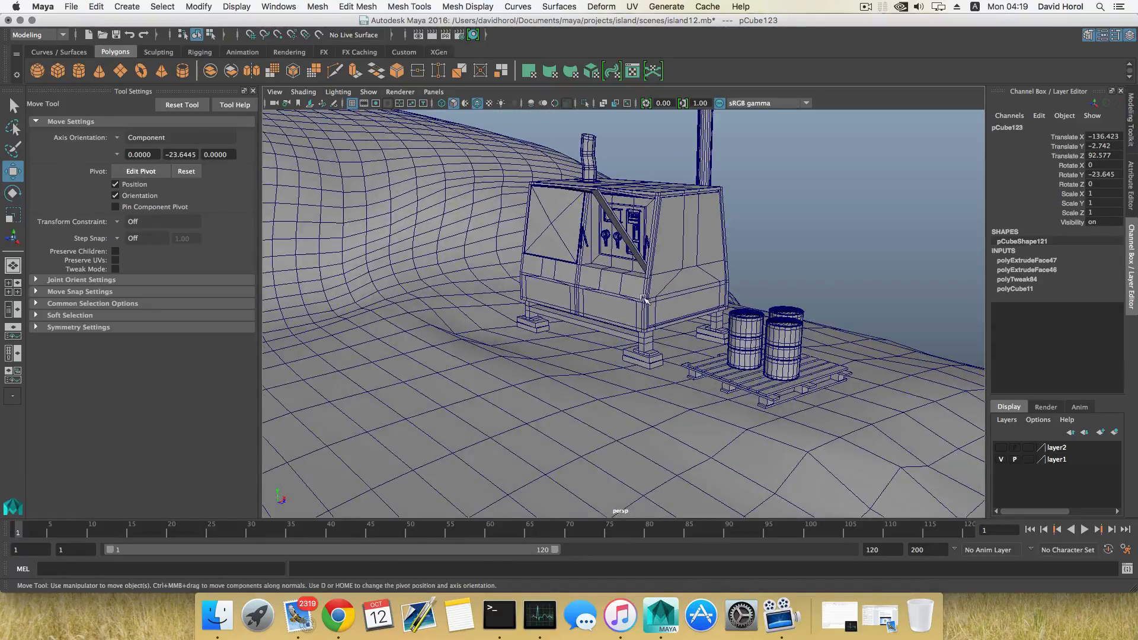
{"action": "middle_click_drag", "start_coordinate": [643, 300], "coordinate": [453, 297], "text": "alt"}
{"action": "left_click_drag", "start_coordinate": [580, 246], "coordinate": [562, 271], "text": "alt"}
{"action": "middle_click_drag", "start_coordinate": [562, 271], "coordinate": [441, 274], "text": "alt"}
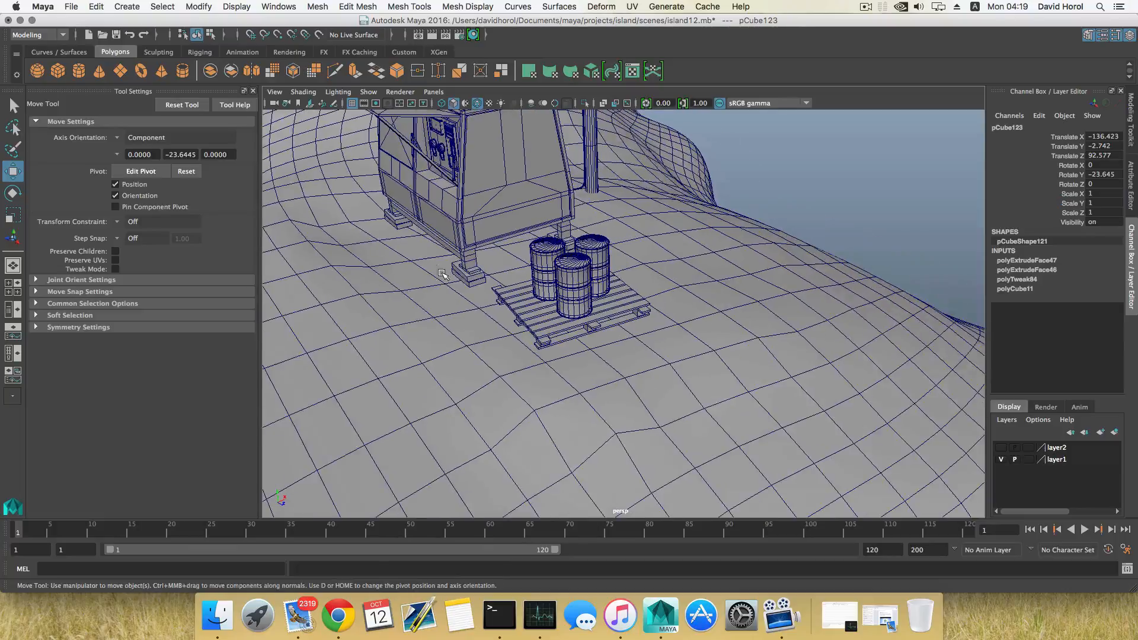
{"action": "scroll", "coordinate": [533, 325], "scroll_direction": "down", "scroll_amount": 2}
{"action": "middle_click_drag", "start_coordinate": [539, 328], "coordinate": [581, 294], "text": "alt"}
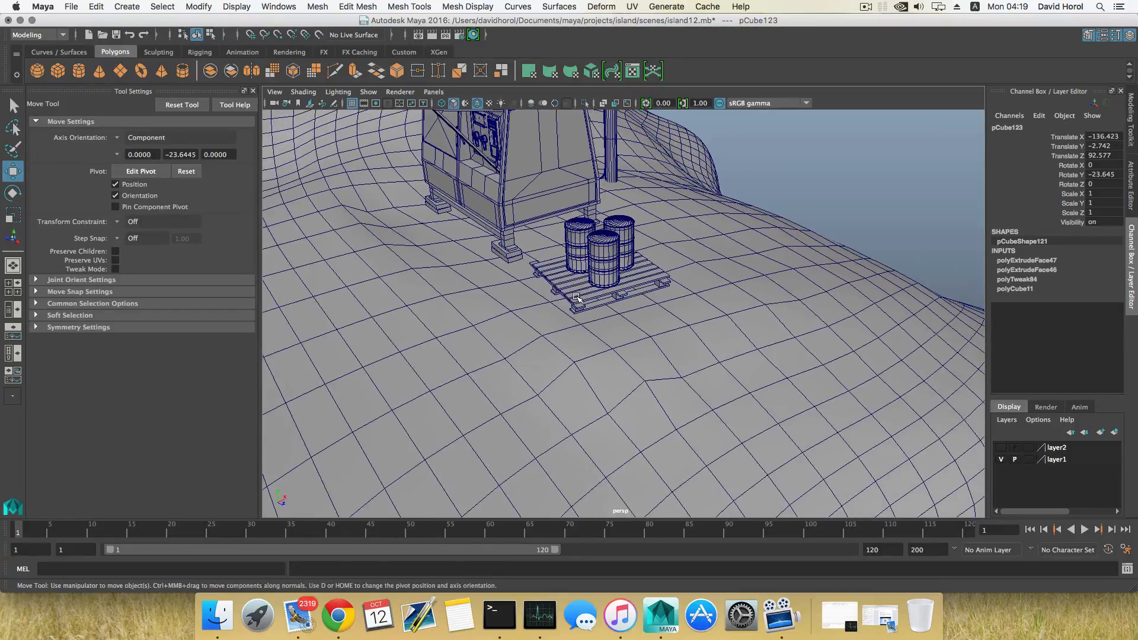
Duplicate the pallet under the barrels and move the copy to open ground at Translate X 0.784, Z 14.524
{"action": "left_click", "coordinate": [578, 298]}
{"action": "left_click_drag", "start_coordinate": [618, 277], "coordinate": [574, 309], "text": "alt"}
{"action": "middle_click_drag", "start_coordinate": [535, 314], "coordinate": [559, 314], "text": "alt"}
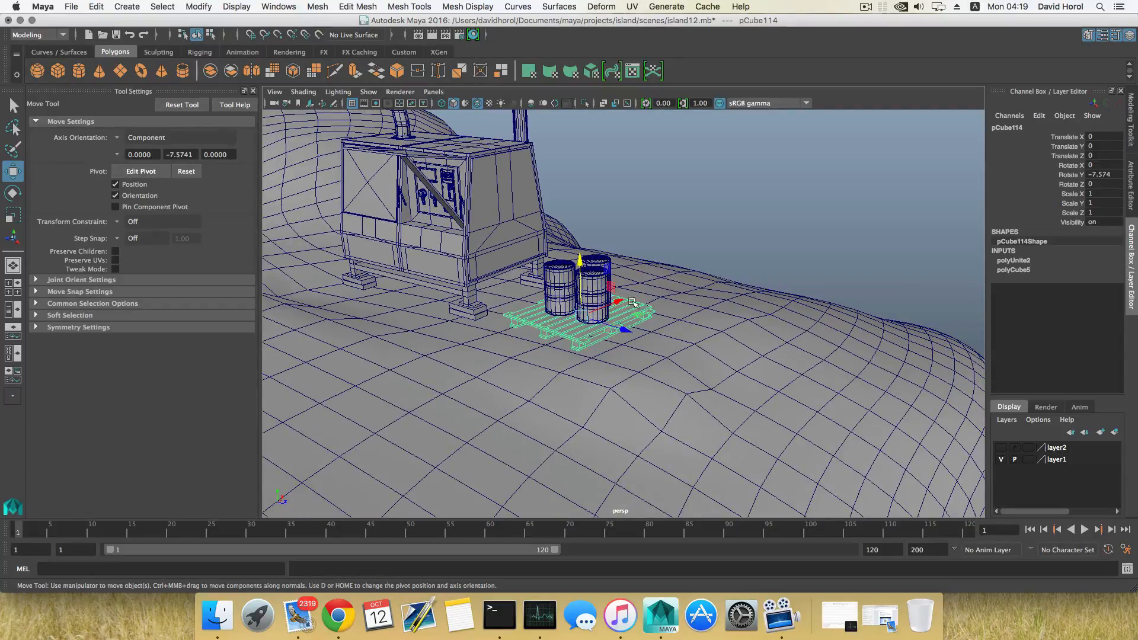
{"action": "scroll", "coordinate": [633, 303], "scroll_direction": "down", "scroll_amount": 3}
{"action": "scroll", "coordinate": [622, 308], "scroll_direction": "up", "scroll_amount": 5}
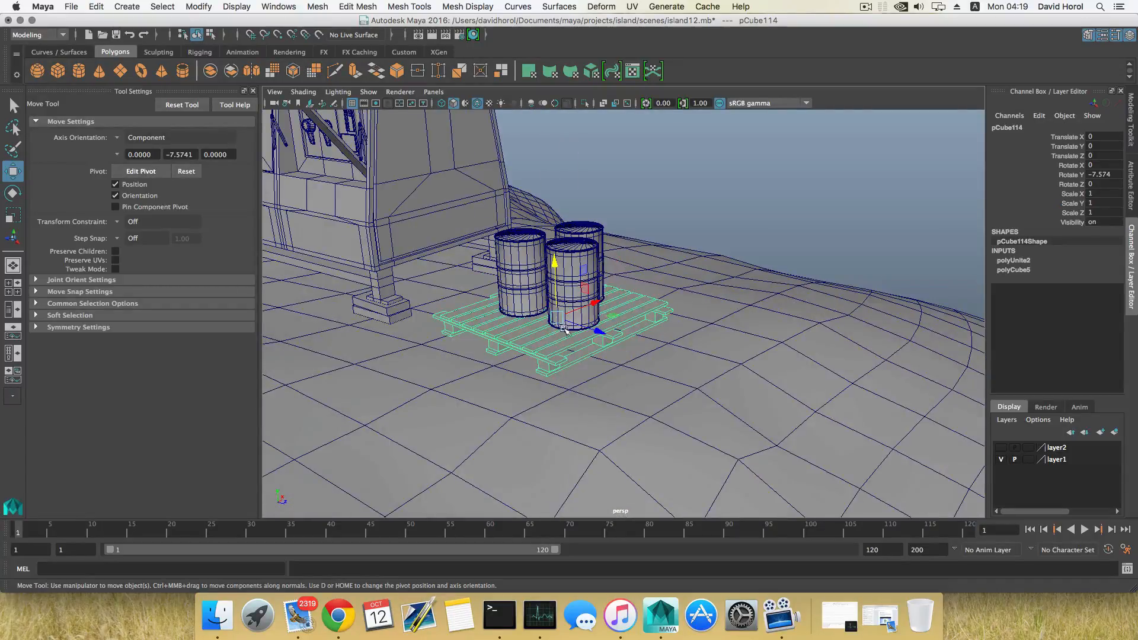
{"action": "scroll", "coordinate": [565, 327], "scroll_direction": "down", "scroll_amount": 5}
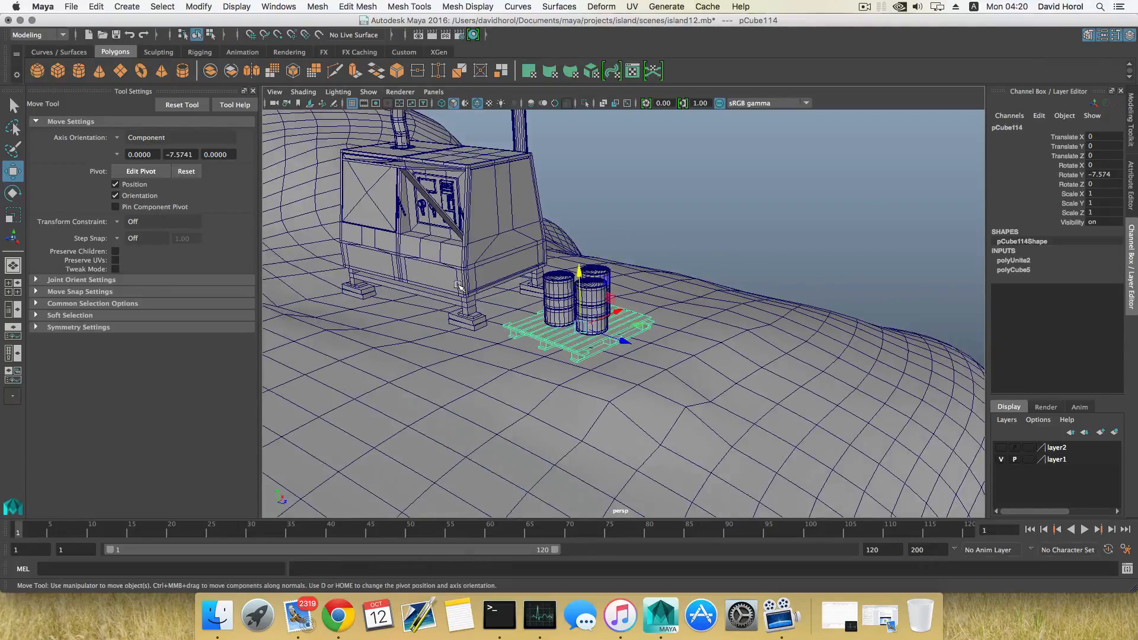
{"action": "scroll", "coordinate": [501, 298], "scroll_direction": "up", "scroll_amount": 3}
{"action": "scroll", "coordinate": [503, 276], "scroll_direction": "up", "scroll_amount": 4}
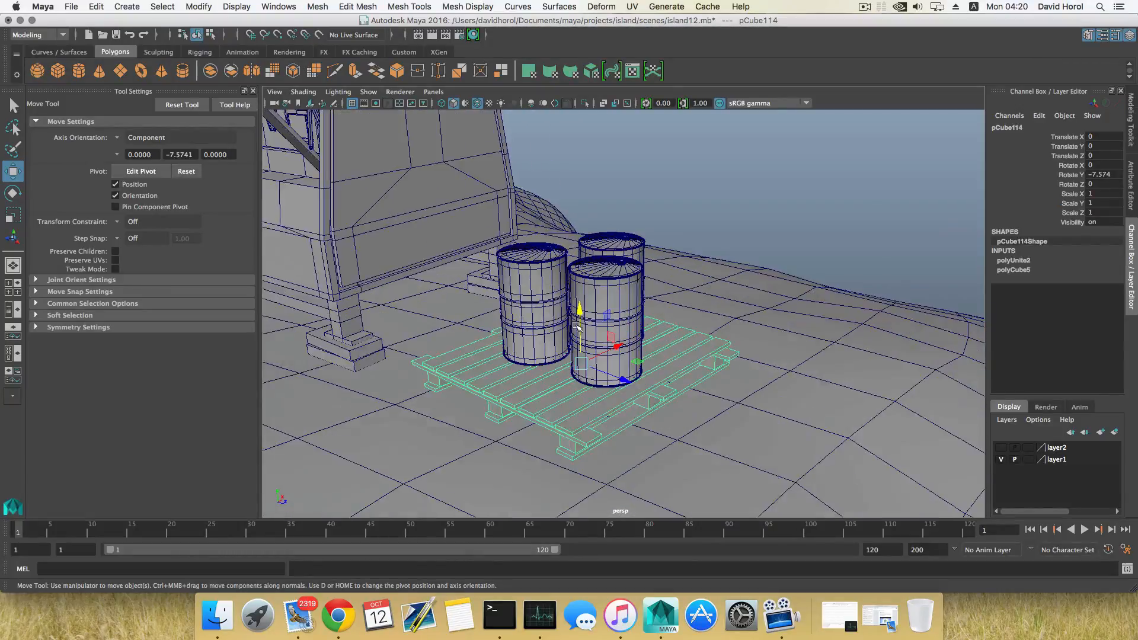
{"action": "key", "text": "super+d"}
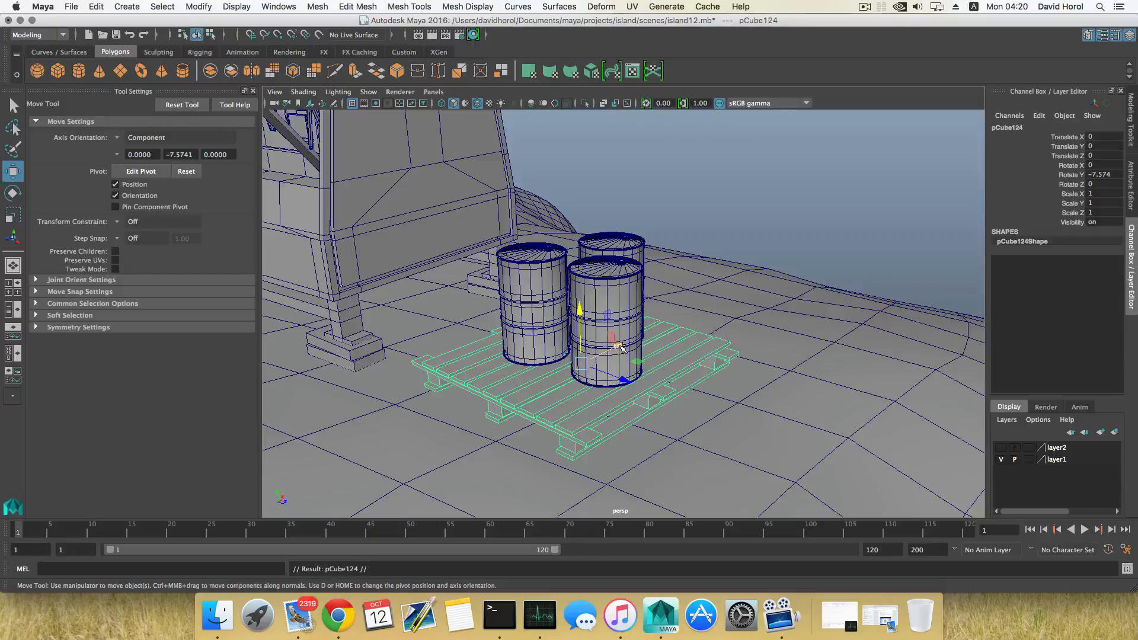
{"action": "left_click_drag", "start_coordinate": [617, 350], "coordinate": [383, 396]}
{"action": "scroll", "coordinate": [450, 403], "scroll_direction": "down", "scroll_amount": 3}
{"action": "scroll", "coordinate": [500, 397], "scroll_direction": "down", "scroll_amount": 3}
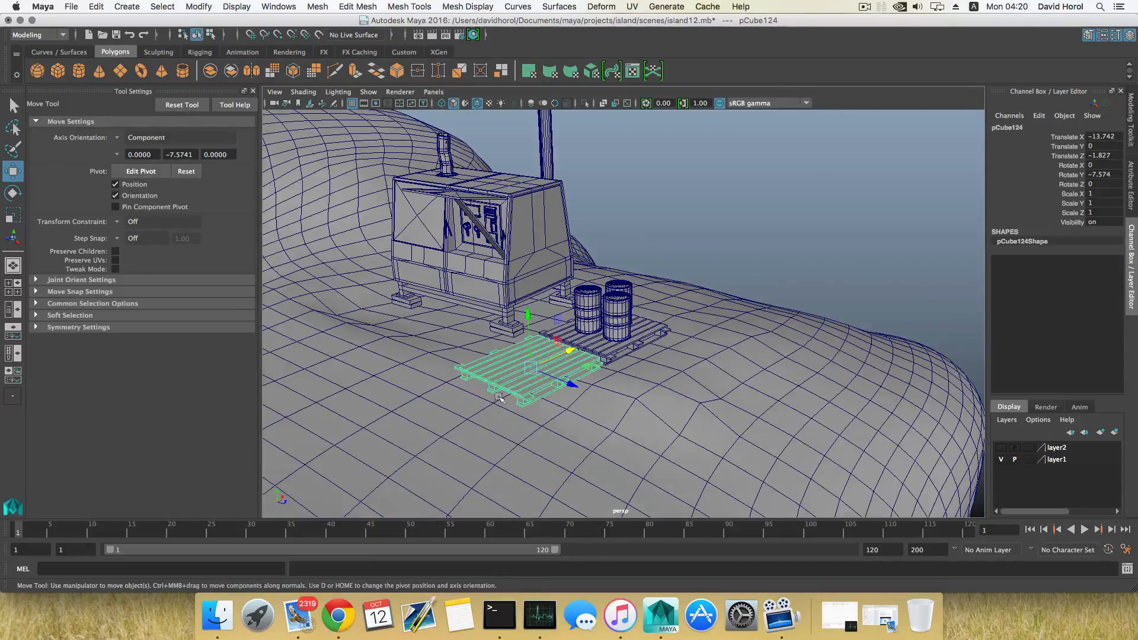
{"action": "left_click_drag", "start_coordinate": [573, 388], "coordinate": [609, 371]}
Tilt the copied pallet along the slope to Rotate X 11.629 and place it at Translate X -0.064, Y -1.324, Z 20.901
{"action": "key", "text": "e"}
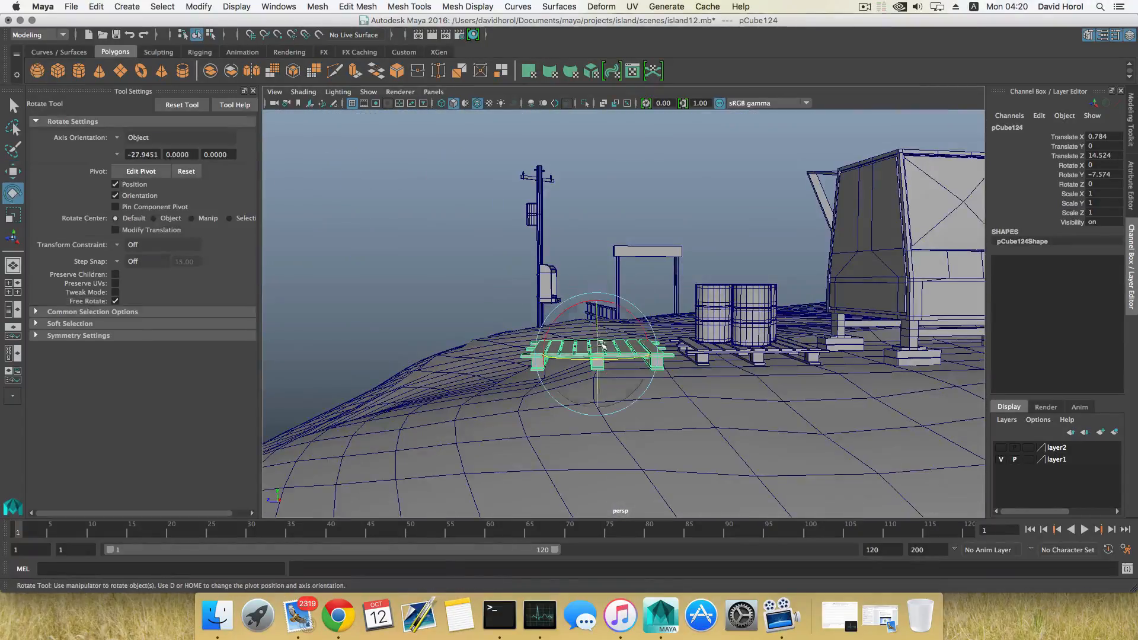
{"action": "left_click_drag", "start_coordinate": [583, 305], "coordinate": [747, 386]}
{"action": "key", "text": "w"}
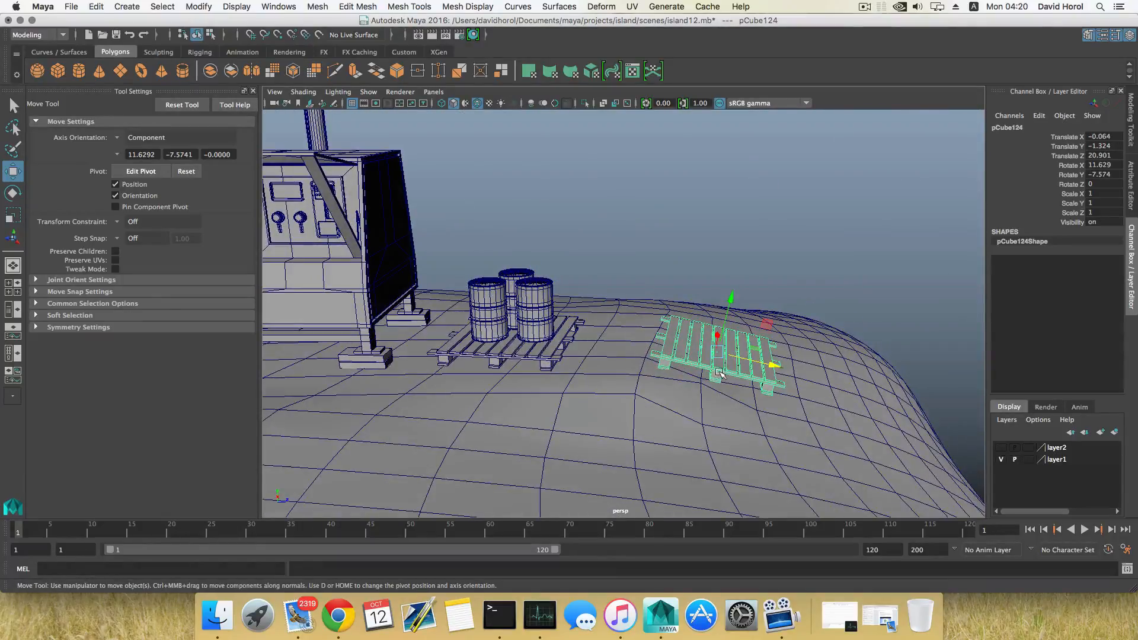
Stack a second pallet at Translate X -0.104, Y 0.14, Z 21.2, turned to Rotate X 11.54, Y 2.812, Z 2.128
{"action": "left_click_drag", "start_coordinate": [729, 304], "coordinate": [731, 286]}
{"action": "key", "text": "e"}
{"action": "left_click_drag", "start_coordinate": [739, 365], "coordinate": [650, 376]}
{"action": "key", "text": "ctrl+z"}
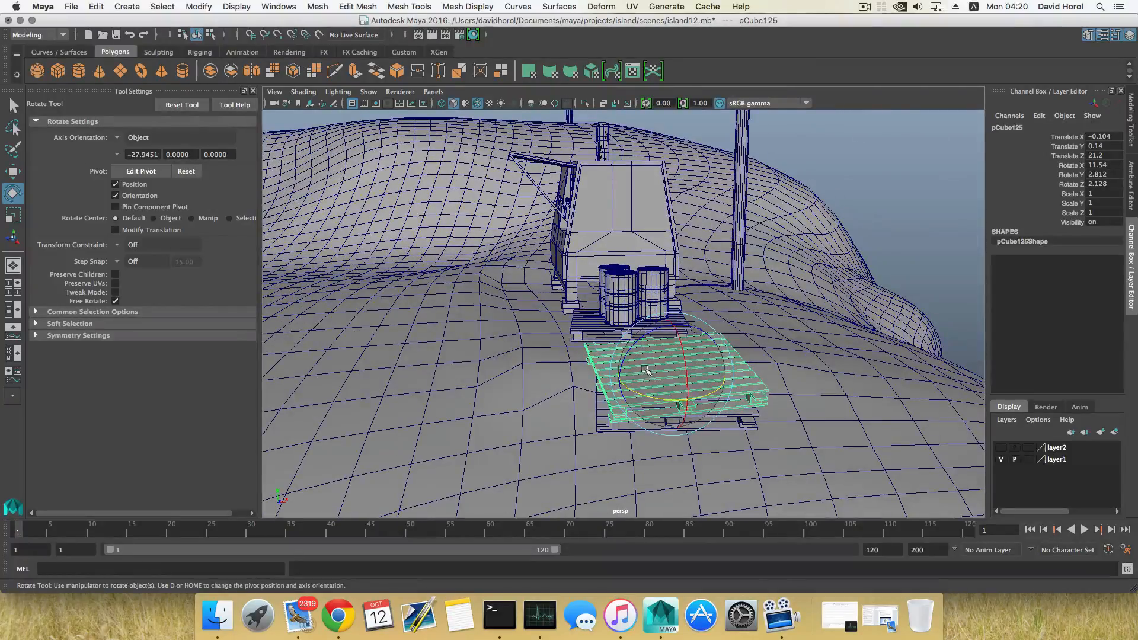
Stack a third pallet at Translate X -0.142, Y 1.567, Z 21.491, turned to Rotate X 12.753, Y -25.151, Z -3.941
{"action": "key", "text": "w"}
{"action": "left_click_drag", "start_coordinate": [673, 324], "coordinate": [738, 279]}
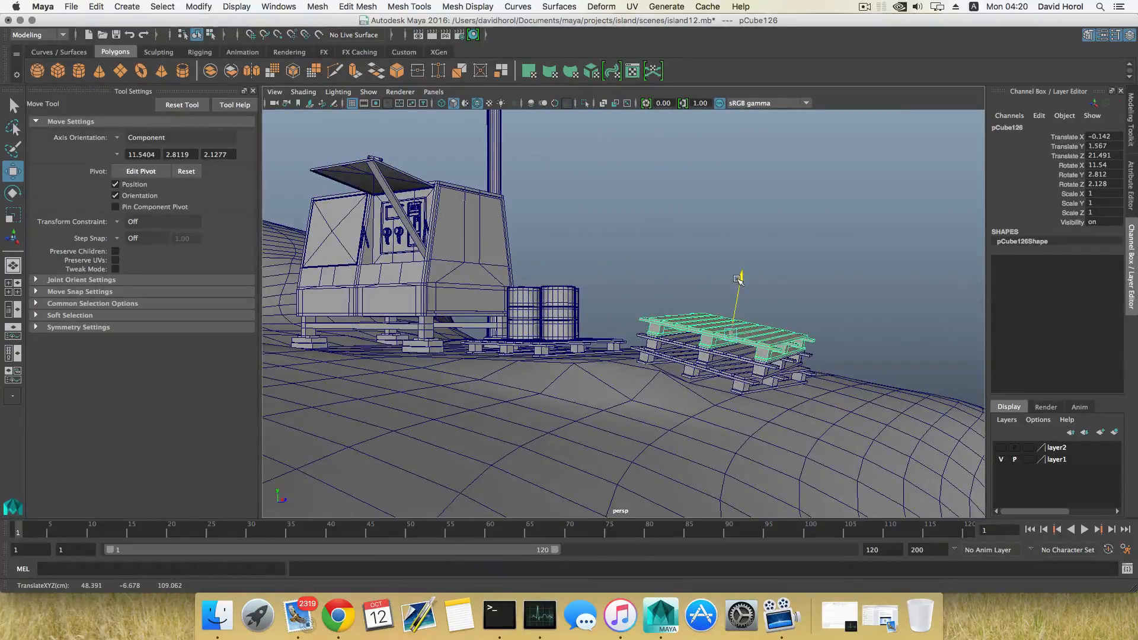
{"action": "key", "text": "e"}
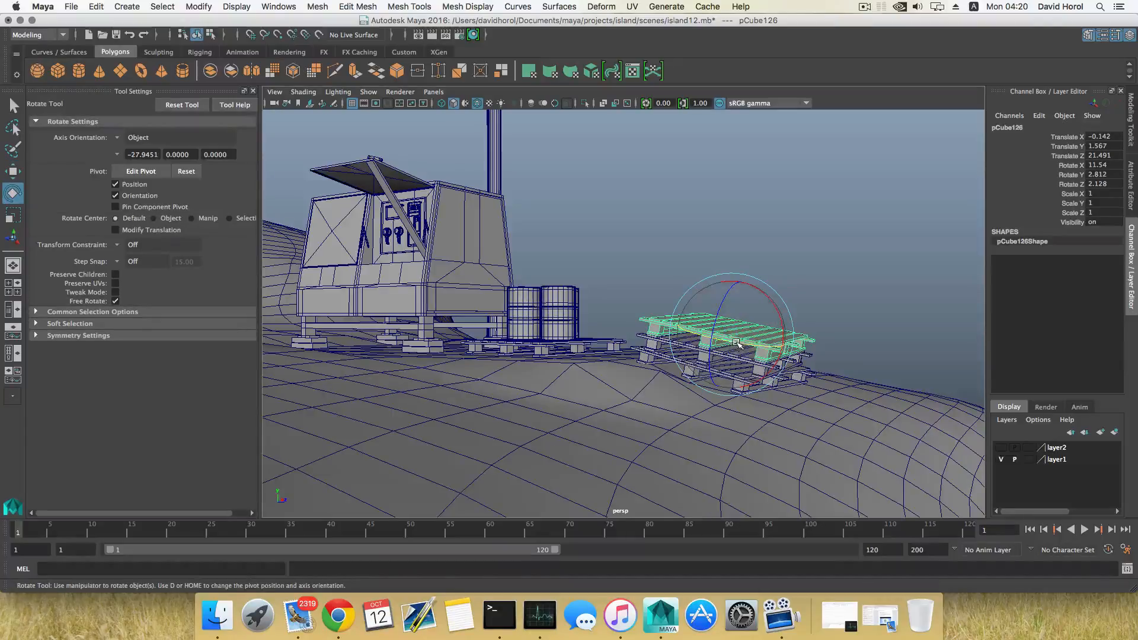
{"action": "left_click_drag", "start_coordinate": [730, 351], "coordinate": [723, 339]}
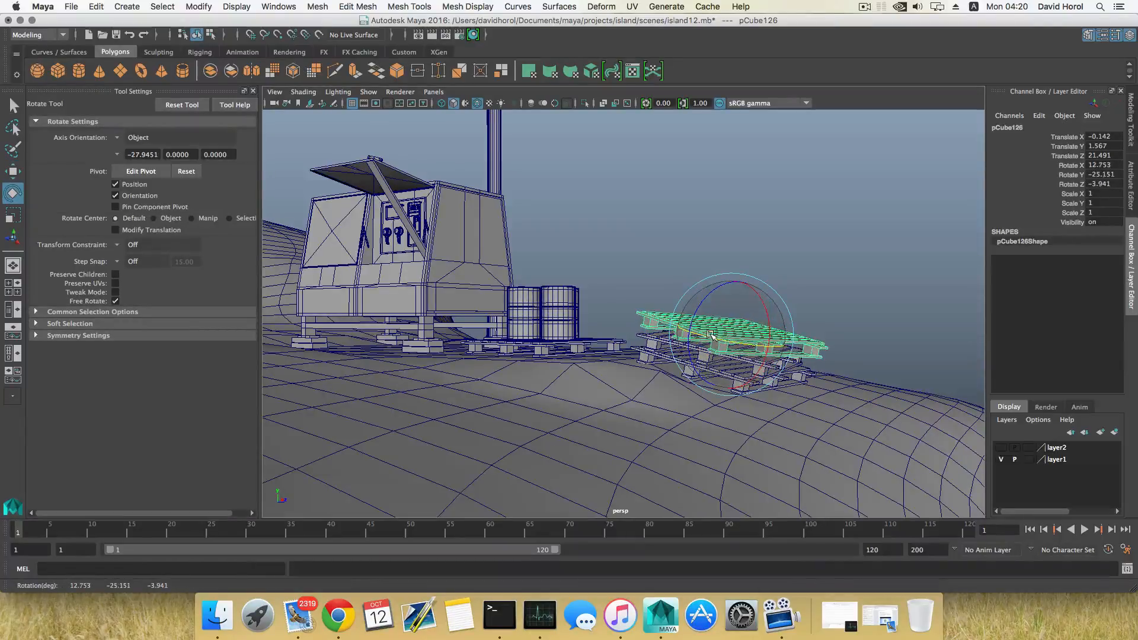
Duplicate the top pallet, raise the copy to Translate Y 3.005, Z 21.785 and turn it to Rotate X 11.562, Y -4.489, Z 0.637
{"action": "key", "text": "ctrl+d"}
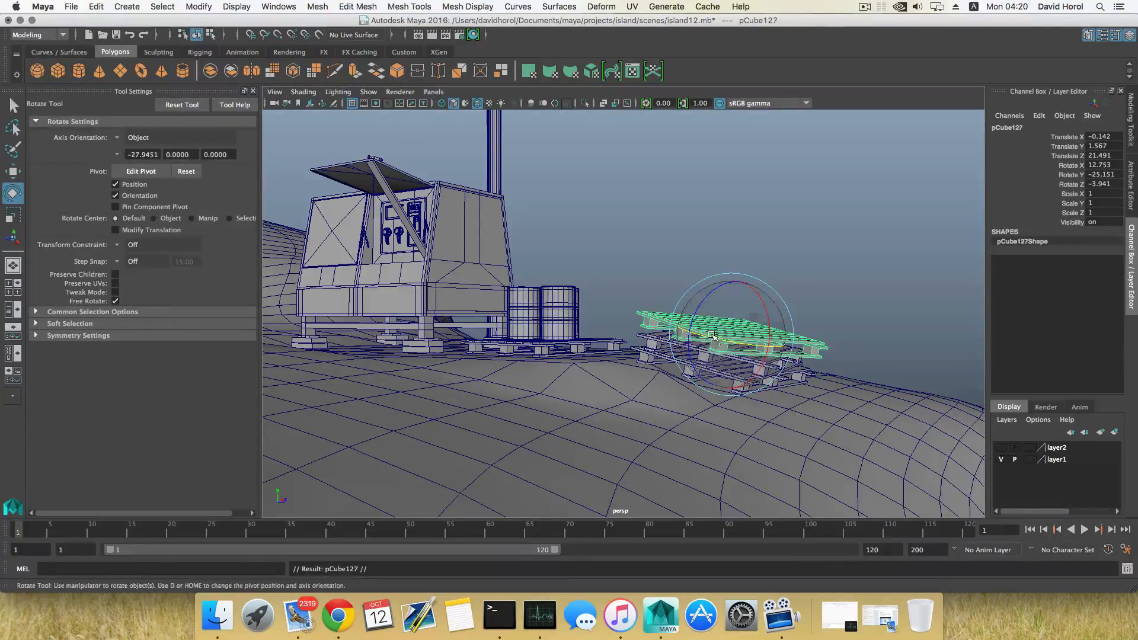
{"action": "key", "text": "w"}
{"action": "left_click_drag", "start_coordinate": [741, 279], "coordinate": [742, 277]}
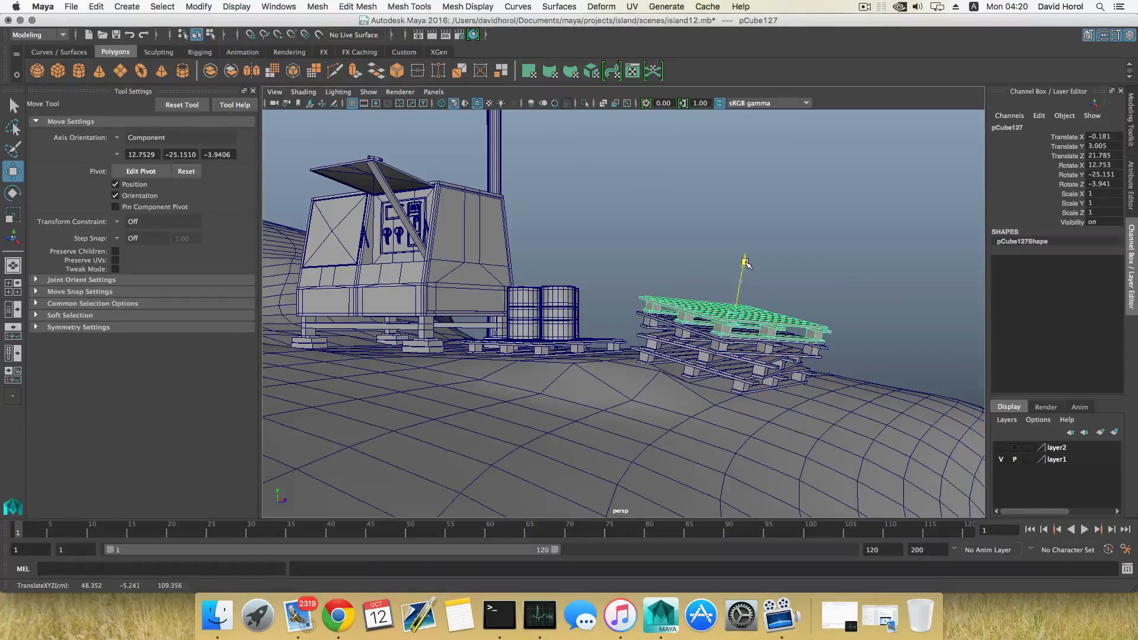
{"action": "left_click_drag", "start_coordinate": [744, 264], "coordinate": [628, 339], "text": "alt"}
{"action": "key", "text": "e"}
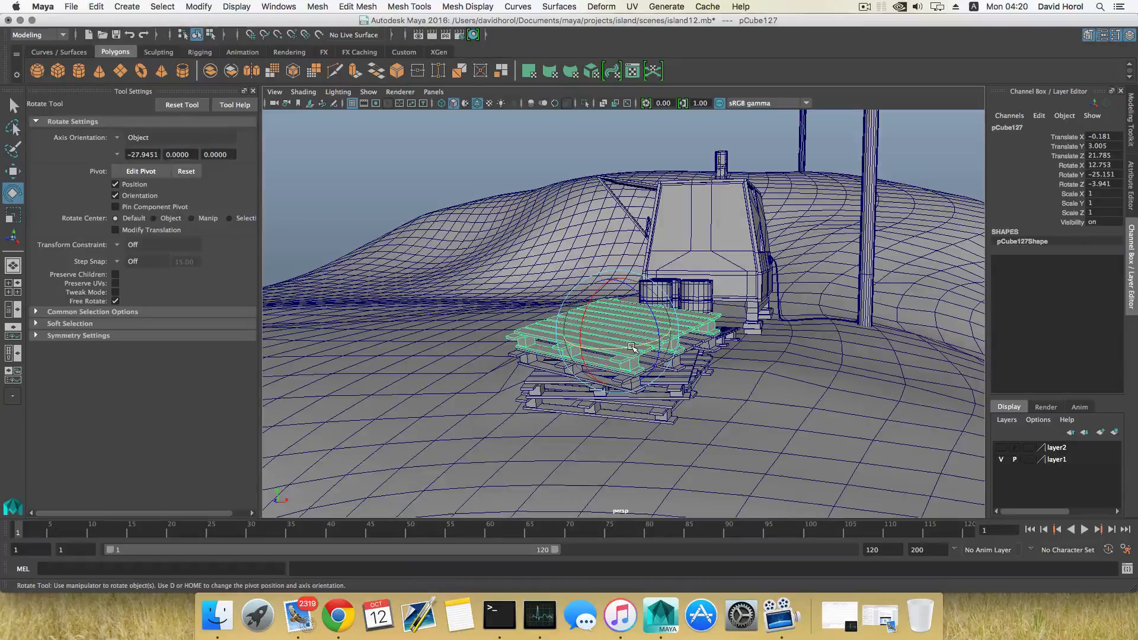
{"action": "mouse_move", "coordinate": [631, 346]}
{"action": "left_mouse_down"}
{"action": "mouse_move", "coordinate": [656, 345]}
{"action": "mouse_move", "coordinate": [616, 349]}
{"action": "mouse_move", "coordinate": [636, 347]}
{"action": "left_mouse_up"}
Duplicate the top pallet and move the copy to the generator's other side at Translate X 5.513, Y 3.637, Z -50.836
{"action": "scroll", "coordinate": [594, 351], "scroll_direction": "down", "scroll_amount": 3}
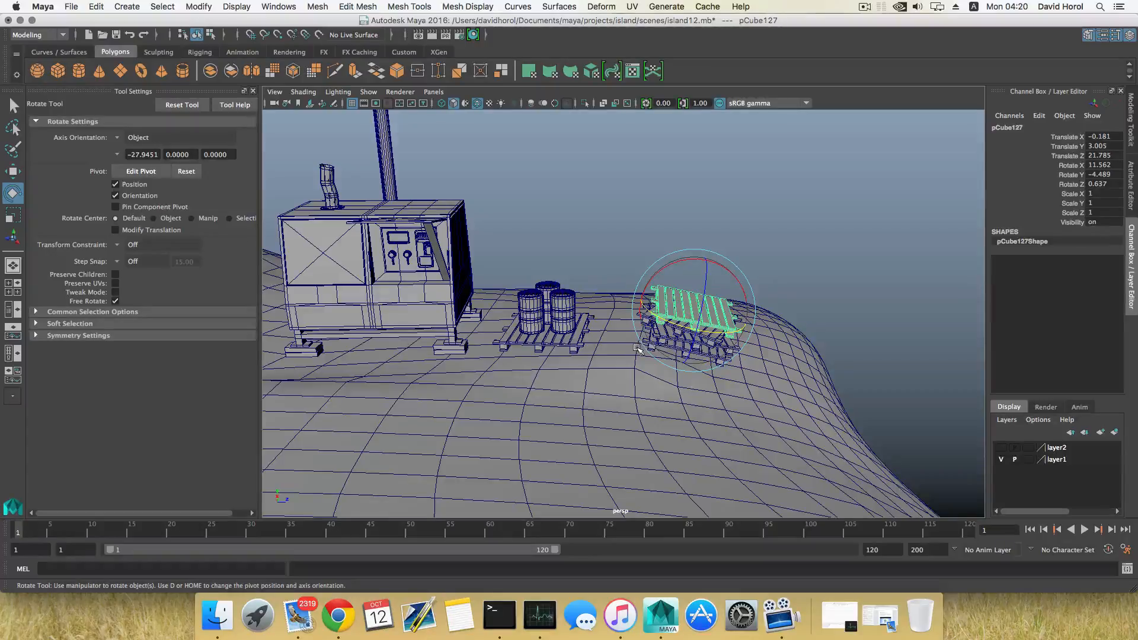
{"action": "scroll", "coordinate": [637, 348], "scroll_direction": "down", "scroll_amount": 3}
{"action": "left_click_drag", "start_coordinate": [634, 333], "coordinate": [629, 359], "text": "alt"}
{"action": "key", "text": "super+d"}
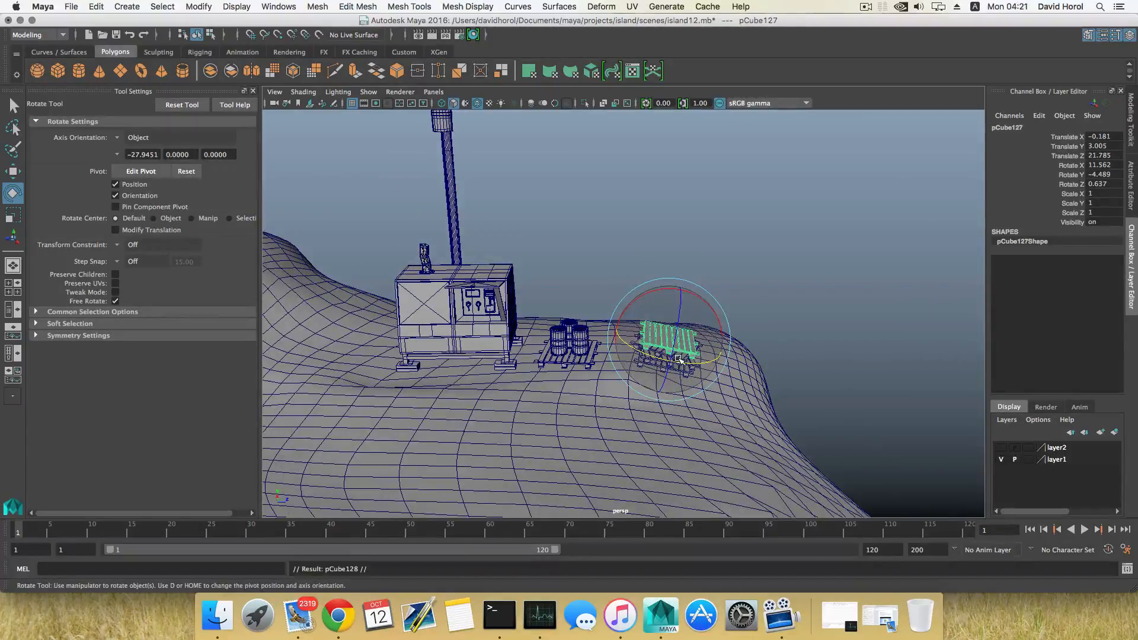
{"action": "key", "text": "w"}
{"action": "left_click_drag", "start_coordinate": [723, 353], "coordinate": [395, 283]}
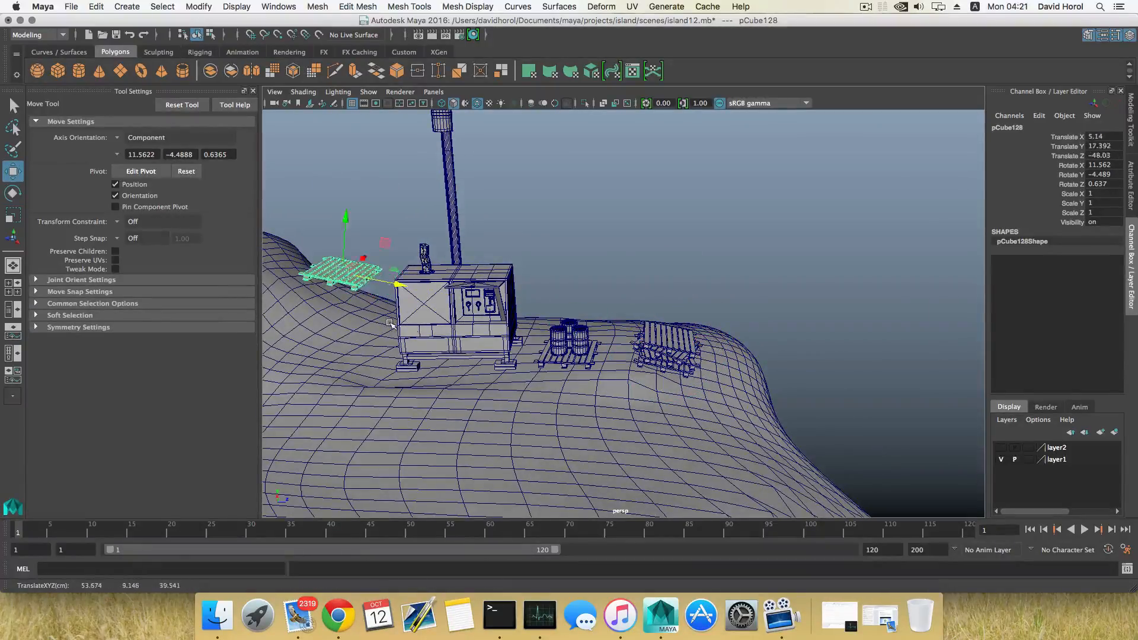
{"action": "middle_click_drag", "start_coordinate": [388, 321], "coordinate": [565, 329], "text": "alt"}
{"action": "left_click_drag", "start_coordinate": [521, 226], "coordinate": [533, 289]}
Tilt the single pallet to Rotate X 10.045, Y -5.608, Z 6.484 and lower it onto the slope at Translate Y 3.329
{"action": "left_click_drag", "start_coordinate": [548, 343], "coordinate": [573, 353], "text": "alt"}
{"action": "middle_click_drag", "start_coordinate": [573, 352], "coordinate": [574, 307], "text": "alt"}
{"action": "right_click_drag", "start_coordinate": [573, 307], "coordinate": [636, 383], "text": "alt"}
{"action": "key", "text": "e"}
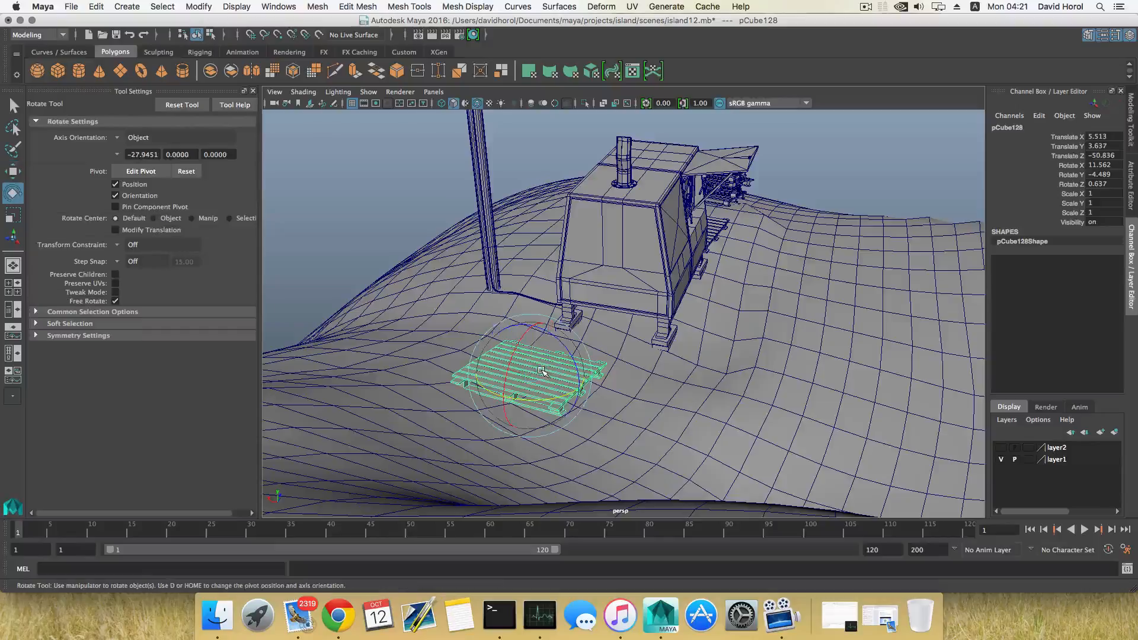
{"action": "left_click_drag", "start_coordinate": [568, 358], "coordinate": [463, 342]}
{"action": "middle_click_drag", "start_coordinate": [463, 342], "coordinate": [532, 367], "text": "alt"}
{"action": "key", "text": "w"}
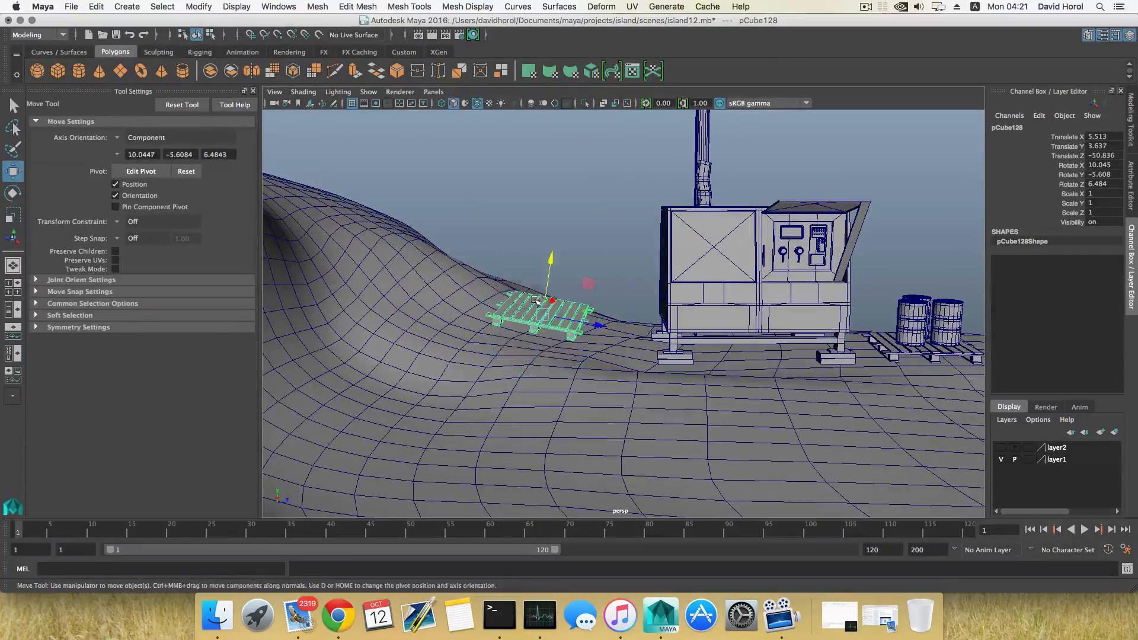
{"action": "left_click_drag", "start_coordinate": [548, 261], "coordinate": [577, 322]}
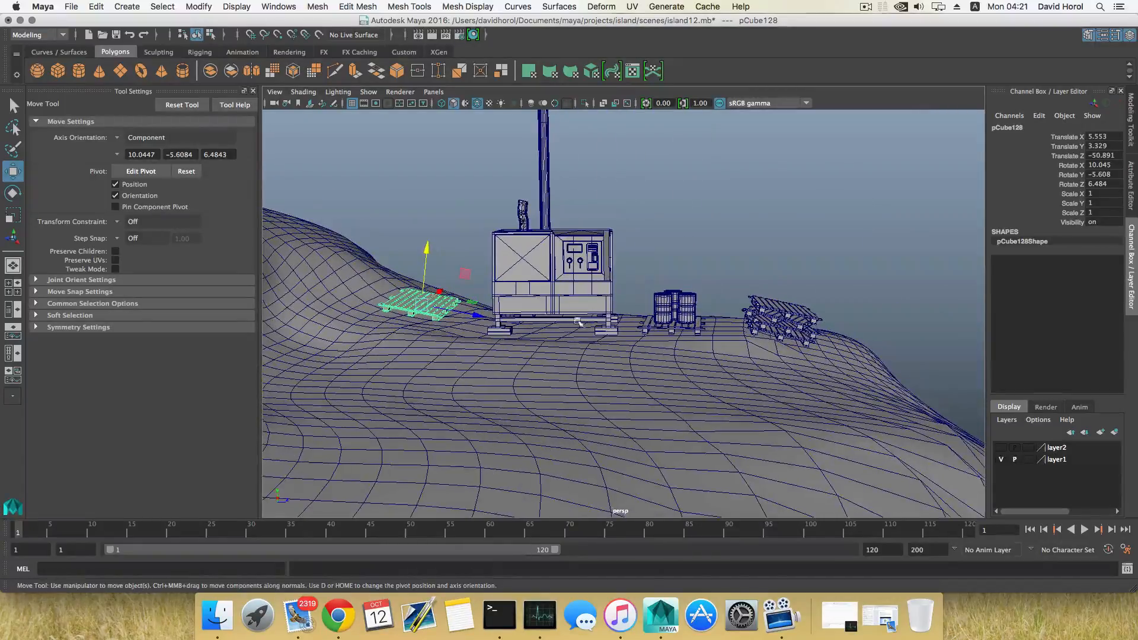
Select the front barrel on the pallet and examine the arrangement of generator, barrels and pallets from several angles
{"action": "left_click", "coordinate": [656, 304]}
{"action": "left_click_drag", "start_coordinate": [656, 304], "coordinate": [678, 313], "text": "alt"}
{"action": "scroll", "coordinate": [677, 318], "scroll_direction": "up", "scroll_amount": 5}
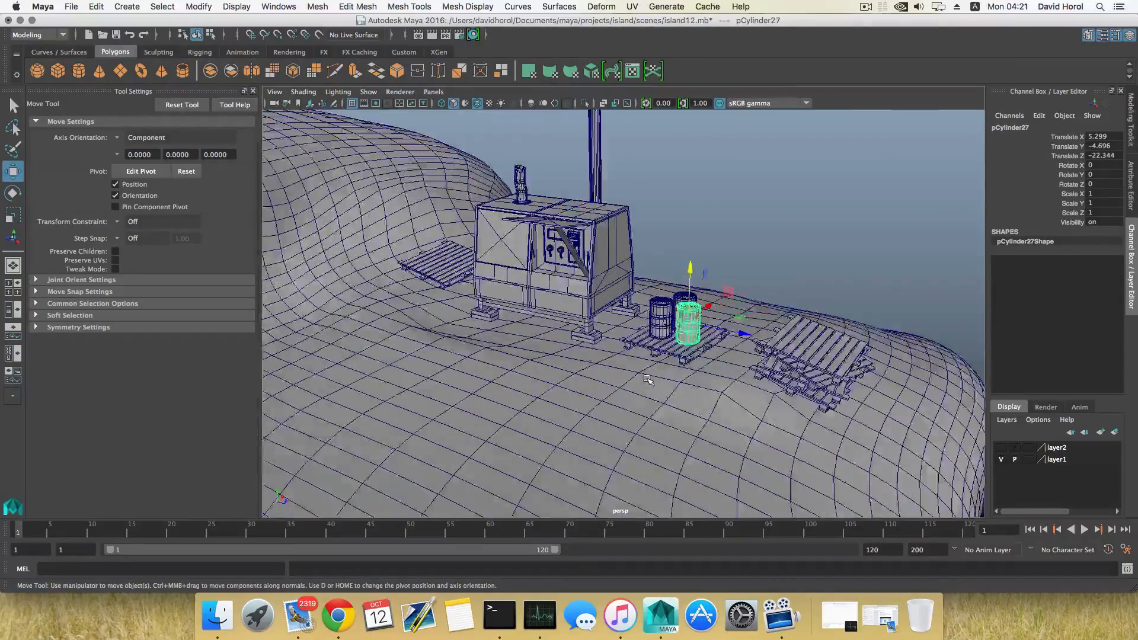
{"action": "scroll", "coordinate": [671, 387], "scroll_direction": "down", "scroll_amount": 5}
{"action": "scroll", "coordinate": [682, 342], "scroll_direction": "up", "scroll_amount": 5}
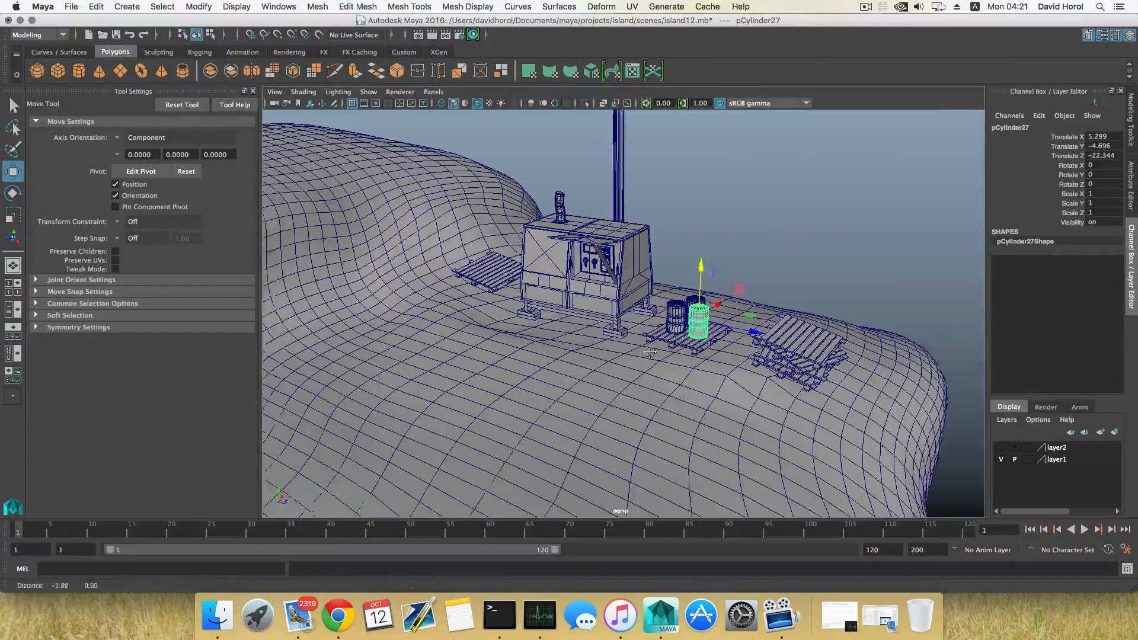
{"action": "scroll", "coordinate": [677, 365], "scroll_direction": "down", "scroll_amount": 5}
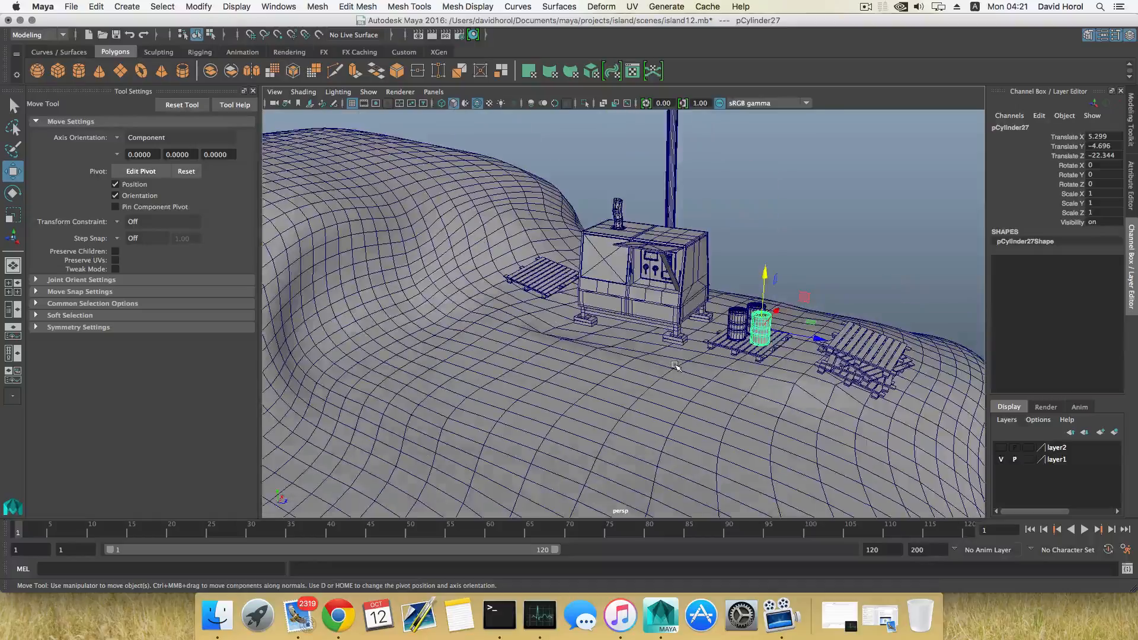
{"action": "left_click_drag", "start_coordinate": [670, 354], "coordinate": [573, 366], "text": "alt"}
{"action": "scroll", "coordinate": [547, 364], "scroll_direction": "up", "scroll_amount": 5}
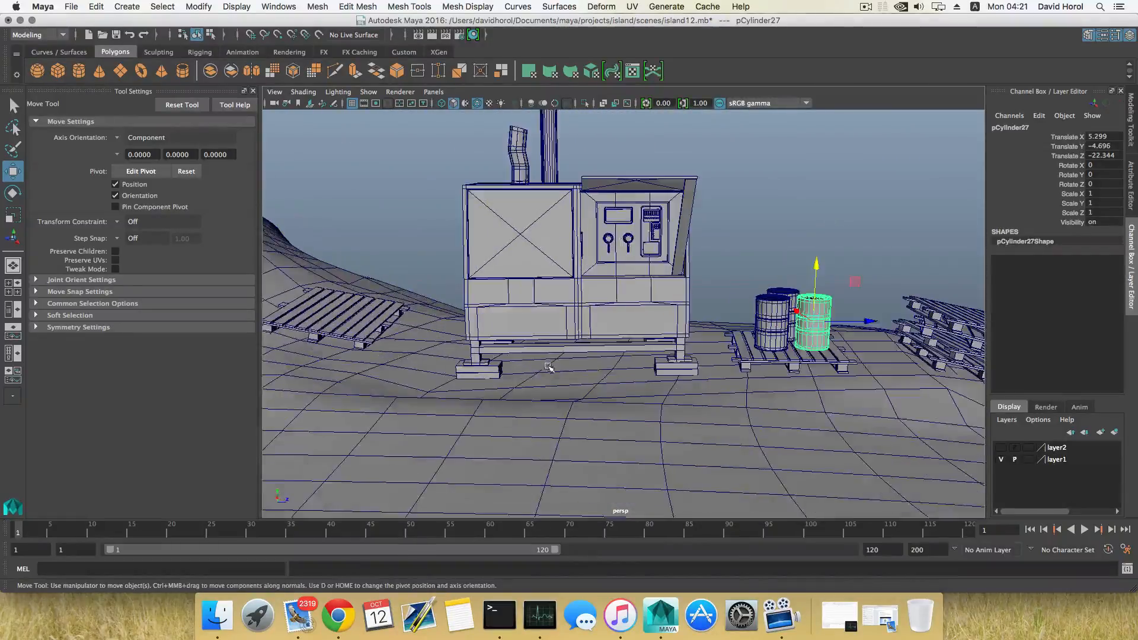
Duplicate the front barrel, move the copy off the pallet to Translate X -11.375 and tip it to Rotate X 58.514, Y 14.85, Z -170.609
{"action": "middle_click_drag", "start_coordinate": [658, 353], "coordinate": [537, 366], "text": "alt"}
{"action": "left_click_drag", "start_coordinate": [536, 366], "coordinate": [502, 360], "text": "alt"}
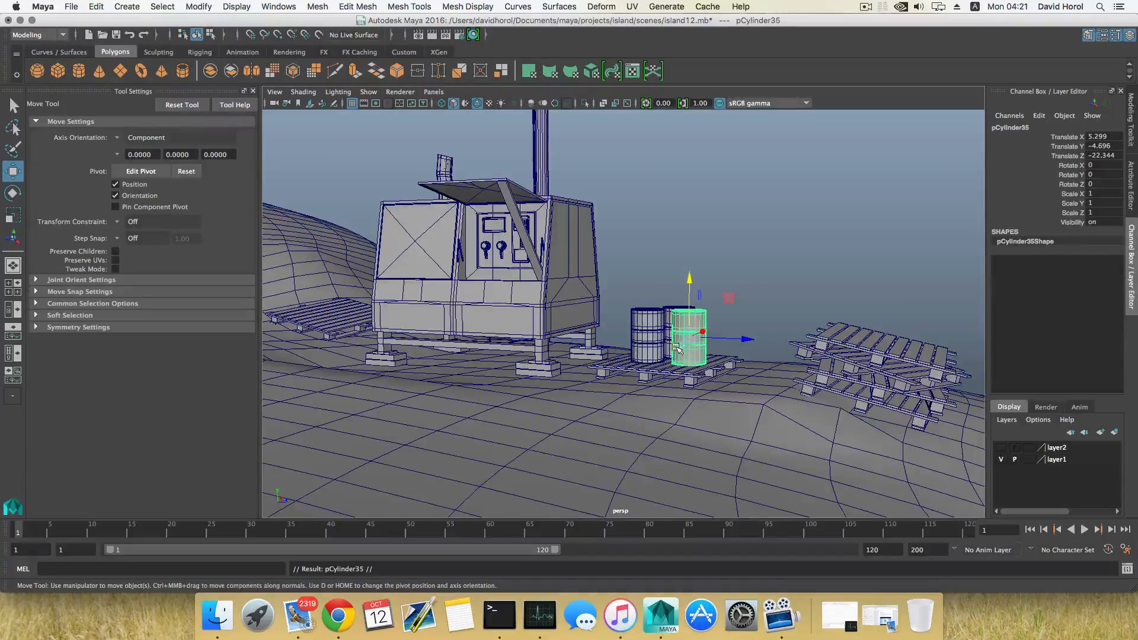
{"action": "left_click_drag", "start_coordinate": [676, 347], "coordinate": [513, 370], "text": "alt"}
{"action": "key", "text": "e"}
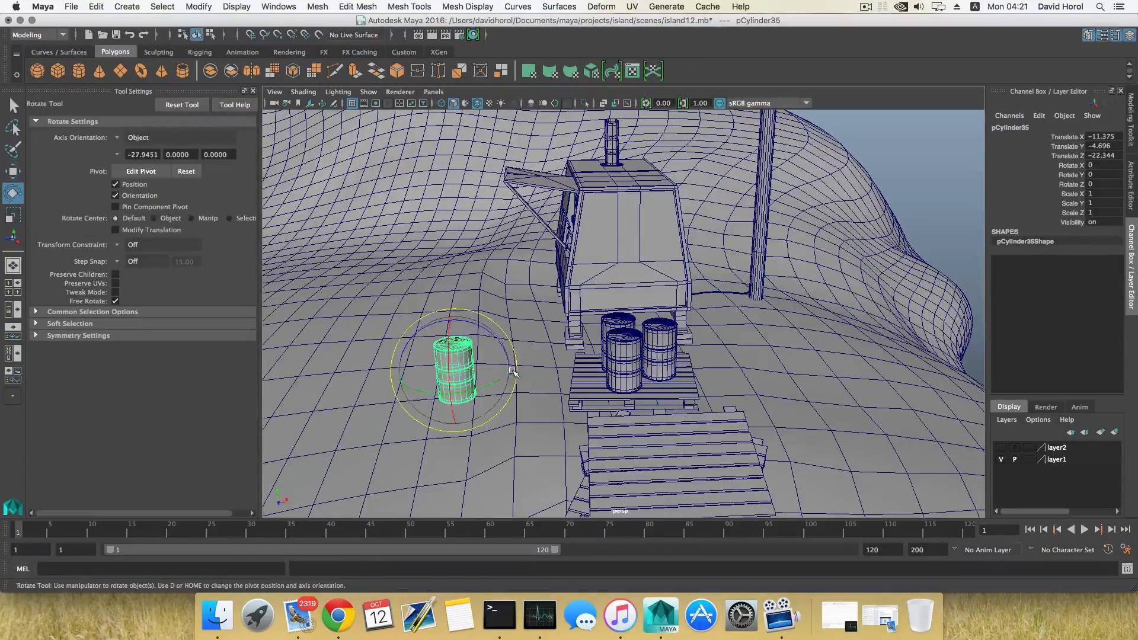
{"action": "left_click", "coordinate": [449, 358]}
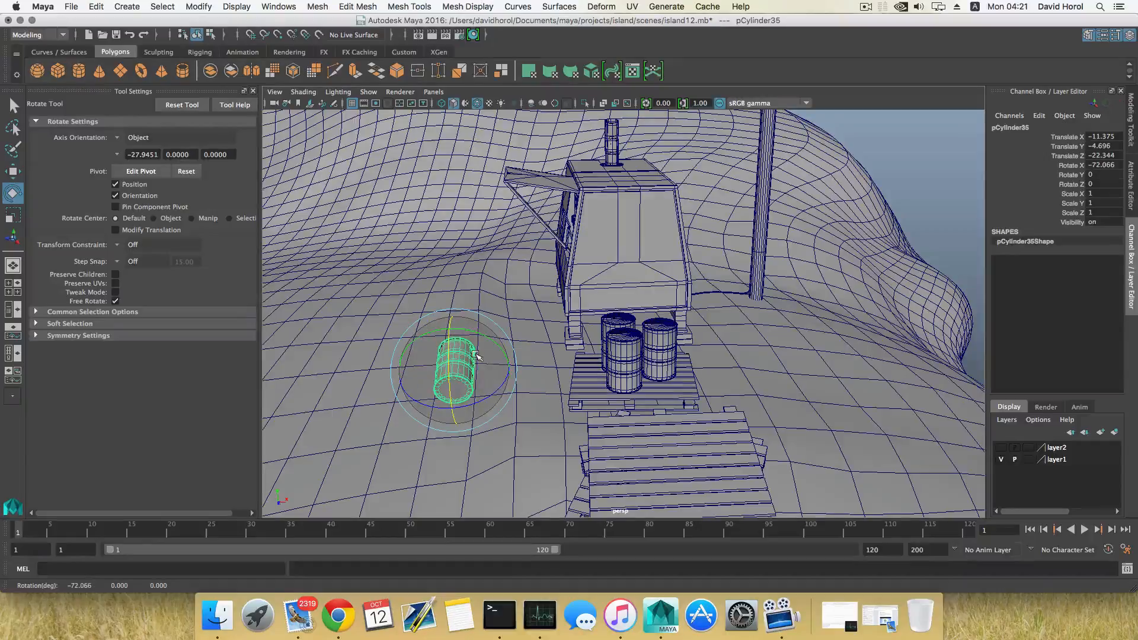
{"action": "left_click_drag", "start_coordinate": [422, 332], "coordinate": [668, 364]}
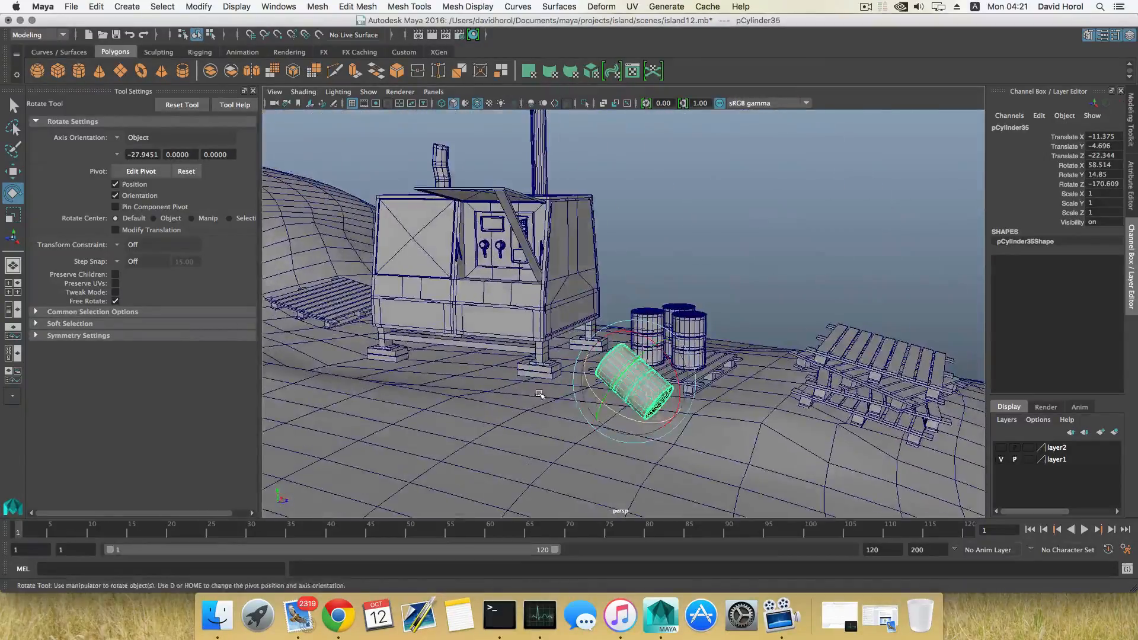
Move the tipped barrel past the generator's front to Translate X -0.737, Y -5.422, Z -61.481 and turn it to Rotate X 106.215
{"action": "key", "text": "w"}
{"action": "left_click_drag", "start_coordinate": [678, 418], "coordinate": [550, 264]}
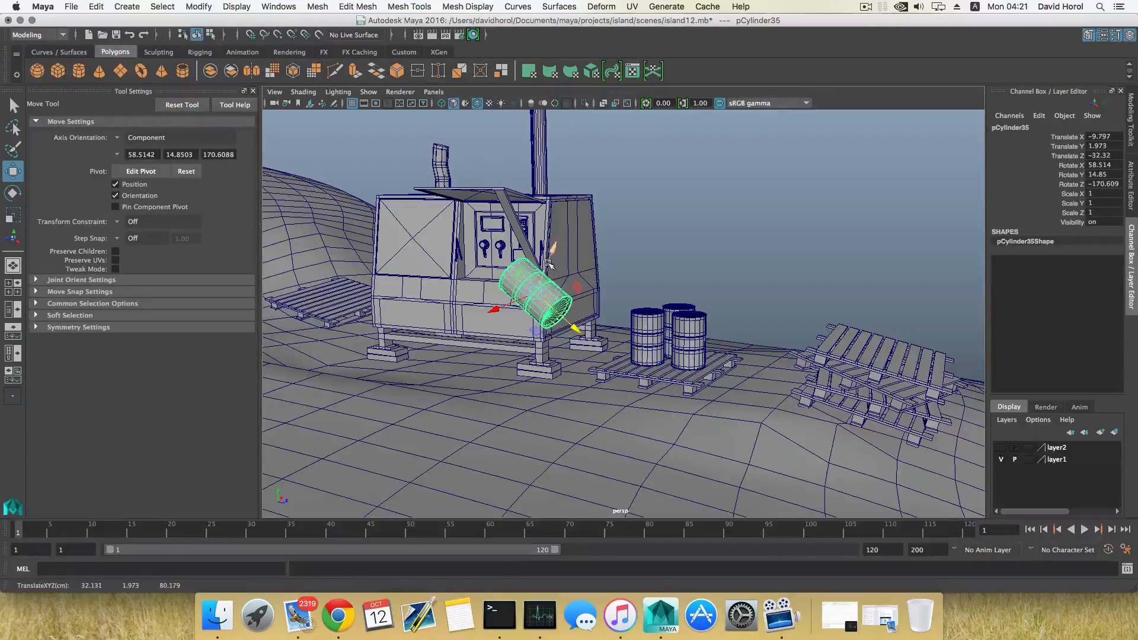
{"action": "key", "text": "e"}
{"action": "left_click_drag", "start_coordinate": [566, 313], "coordinate": [426, 336]}
{"action": "key", "text": "w"}
{"action": "middle_click_drag", "start_coordinate": [427, 336], "coordinate": [696, 332], "text": "alt"}
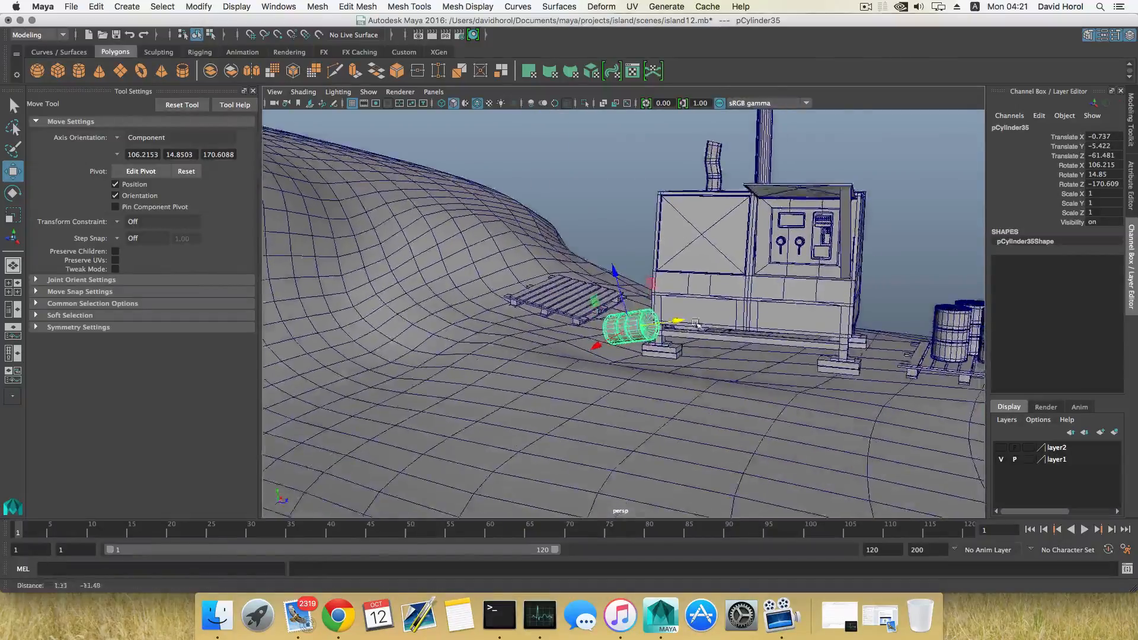
Lay the barrel beside the single pallet at Translate X 3.658, Y -3.915, Z -79.679 with Rotate X 82.175, Y 14.214, Z -168.304
{"action": "left_click_drag", "start_coordinate": [695, 332], "coordinate": [680, 391], "text": "alt"}
{"action": "key", "text": "e"}
{"action": "left_click_drag", "start_coordinate": [657, 302], "coordinate": [570, 282]}
{"action": "key", "text": "w"}
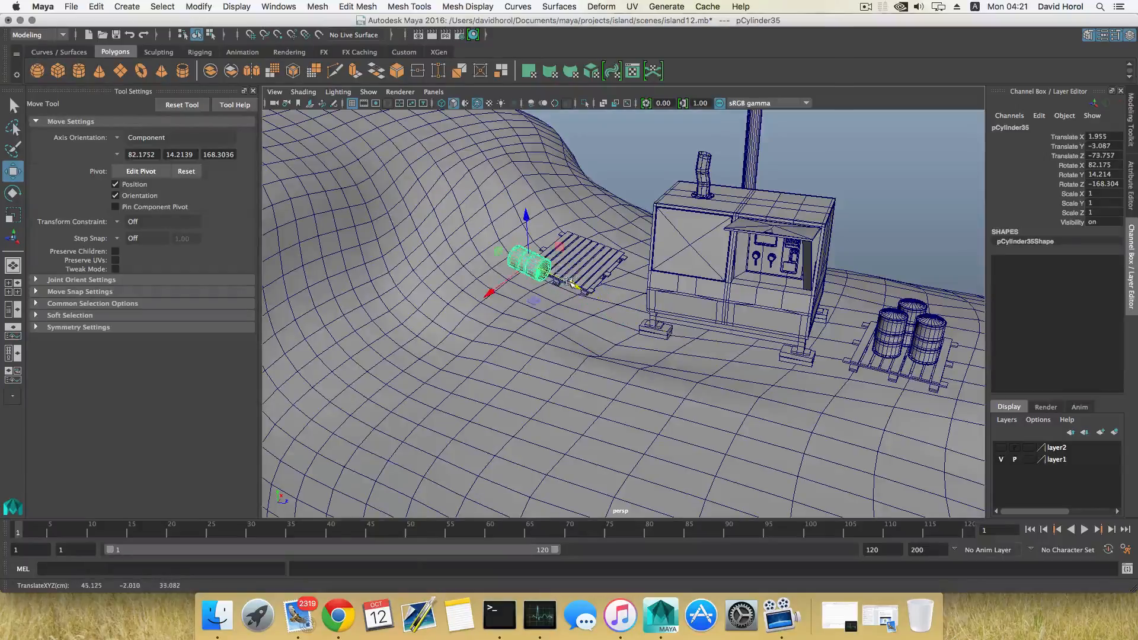
{"action": "left_click_drag", "start_coordinate": [530, 219], "coordinate": [471, 204]}
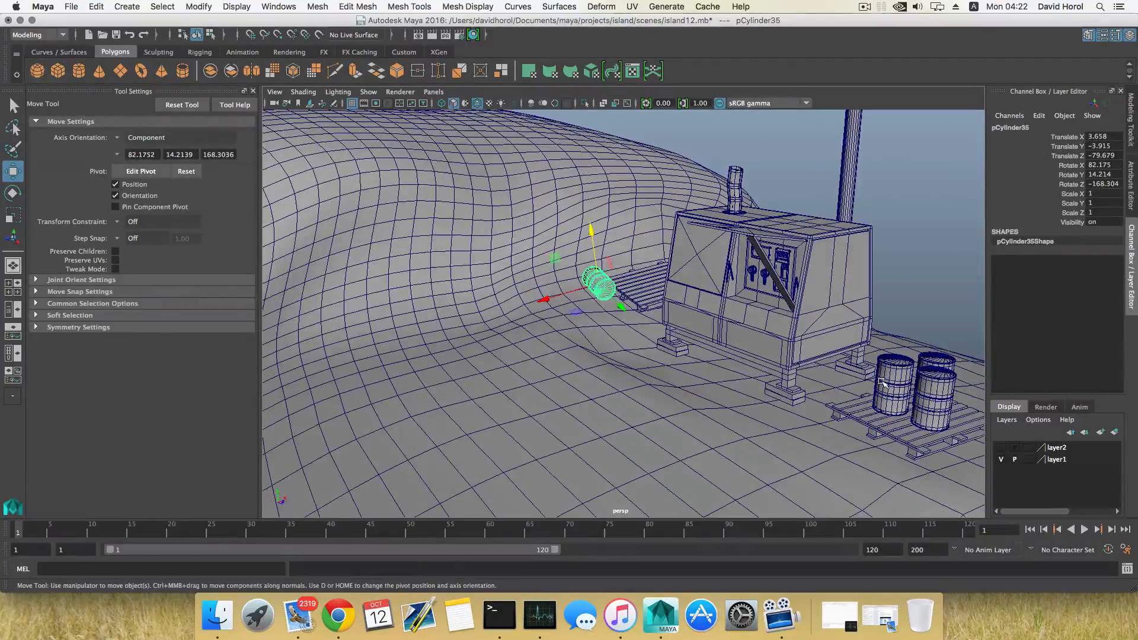
Duplicate a standing barrel from the pallet and move the copy across the island toward the phone booth
{"action": "left_click", "coordinate": [884, 383]}
{"action": "scroll", "coordinate": [850, 388], "scroll_direction": "down", "scroll_amount": 5}
{"action": "left_click_drag", "start_coordinate": [850, 388], "coordinate": [435, 373], "text": "alt"}
{"action": "key", "text": "super+d"}
{"action": "middle_click_drag", "start_coordinate": [436, 373], "coordinate": [816, 328], "text": "alt"}
{"action": "left_click_drag", "start_coordinate": [849, 335], "coordinate": [430, 346]}
{"action": "left_click_drag", "start_coordinate": [569, 339], "coordinate": [419, 313], "text": "alt"}
Position the barrel copy beneath the phone booth at Translate X -171.354, Y -16.905, Z -19.898
{"action": "scroll", "coordinate": [491, 286], "scroll_direction": "up", "scroll_amount": 5}
{"action": "middle_click_drag", "start_coordinate": [457, 220], "coordinate": [655, 401], "text": "alt"}
{"action": "left_click_drag", "start_coordinate": [655, 401], "coordinate": [528, 382], "text": "alt"}
{"action": "middle_click_drag", "start_coordinate": [781, 454], "coordinate": [611, 282], "text": "alt"}
{"action": "scroll", "coordinate": [611, 282], "scroll_direction": "down", "scroll_amount": 10}
{"action": "scroll", "coordinate": [612, 281], "scroll_direction": "up", "scroll_amount": 10}
{"action": "left_click_drag", "start_coordinate": [614, 271], "coordinate": [592, 342], "text": "alt"}
{"action": "left_click_drag", "start_coordinate": [657, 356], "coordinate": [488, 346]}
{"action": "left_click_drag", "start_coordinate": [622, 330], "coordinate": [675, 358]}
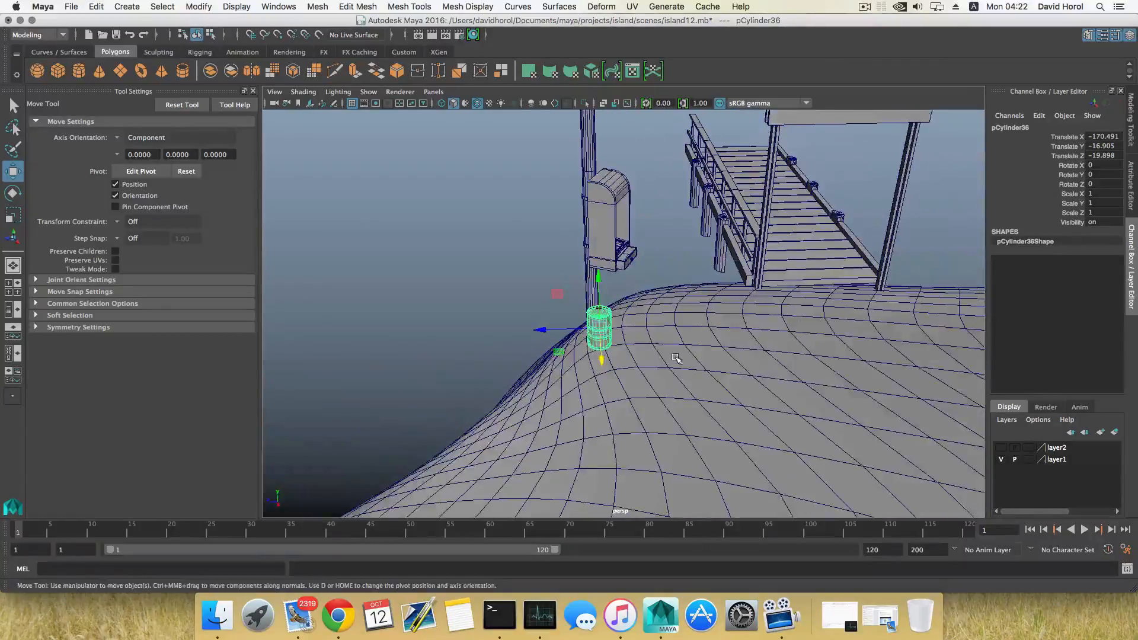
{"action": "left_click_drag", "start_coordinate": [603, 351], "coordinate": [824, 359]}
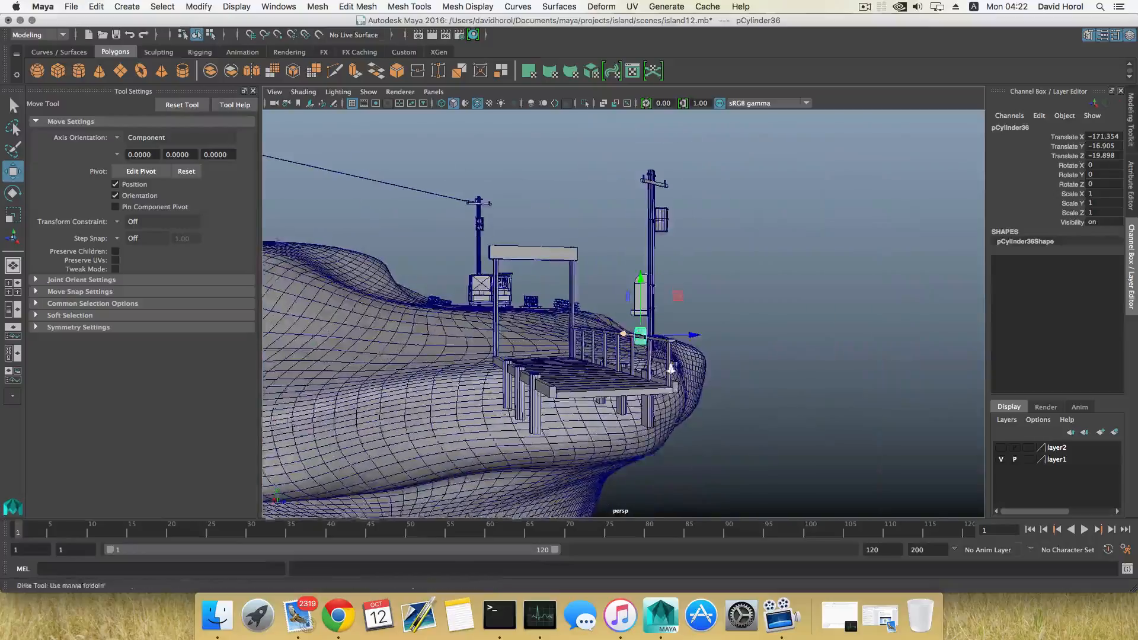
Shift the barrel beside the phone pole to Translate X -171.473, Y -17.182, Z -20.002 and tilt it to Rotate X -3.092
{"action": "right_click_drag", "start_coordinate": [823, 359], "coordinate": [875, 466], "text": "alt"}
{"action": "middle_click_drag", "start_coordinate": [875, 466], "coordinate": [674, 296], "text": "alt"}
{"action": "left_click_drag", "start_coordinate": [638, 285], "coordinate": [551, 310]}
{"action": "left_click_drag", "start_coordinate": [558, 358], "coordinate": [667, 336]}
{"action": "key", "text": "e"}
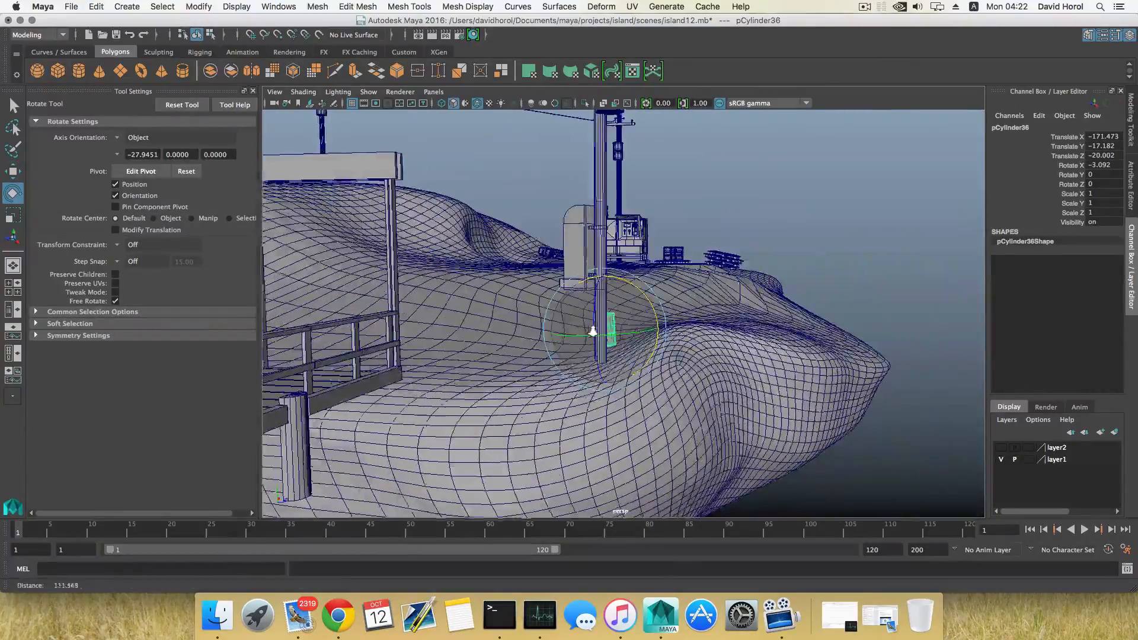
Move the barrel to the pole's other side at Translate X -176.897, Y -16.918, Z -17.067 and tilt it to Rotate X -6.147
{"action": "right_click_drag", "start_coordinate": [592, 330], "coordinate": [720, 367], "text": "alt"}
{"action": "left_click_drag", "start_coordinate": [646, 366], "coordinate": [617, 333], "text": "alt"}
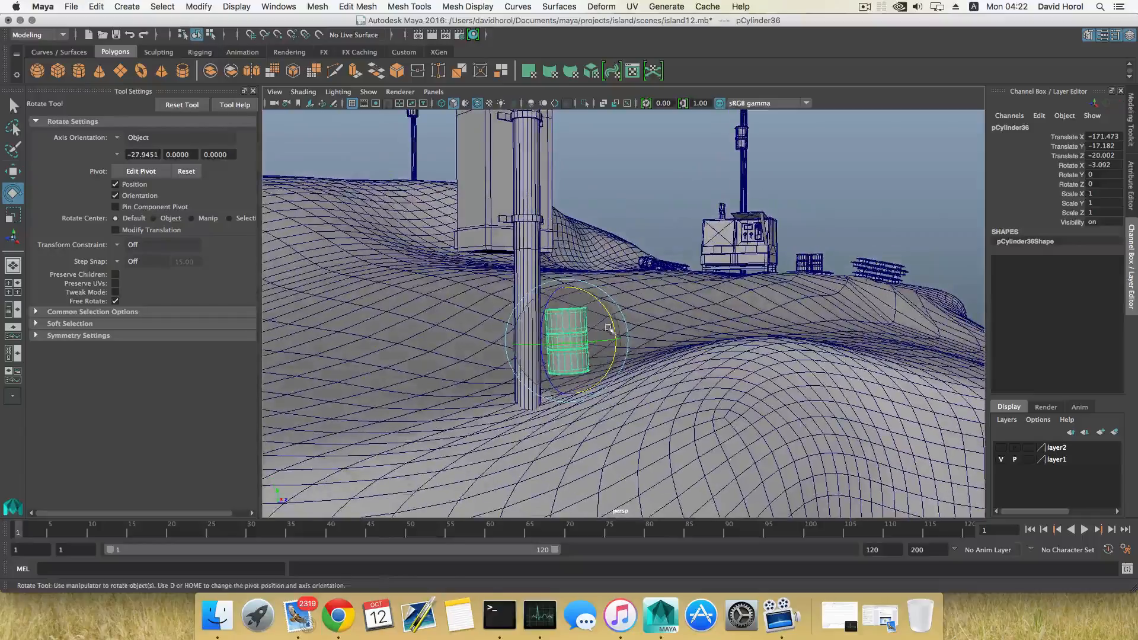
{"action": "key", "text": "w"}
{"action": "left_click_drag", "start_coordinate": [565, 285], "coordinate": [541, 349]}
{"action": "key", "text": "e"}
{"action": "key", "text": "w"}
{"action": "left_click_drag", "start_coordinate": [616, 351], "coordinate": [556, 339], "text": "alt"}
{"action": "scroll", "coordinate": [564, 357], "scroll_direction": "down", "scroll_amount": 5}
Reshape the island's protruding edge below the phone pole with the Grab sculpting tool at brush size 26.32
{"action": "left_click", "coordinate": [570, 381]}
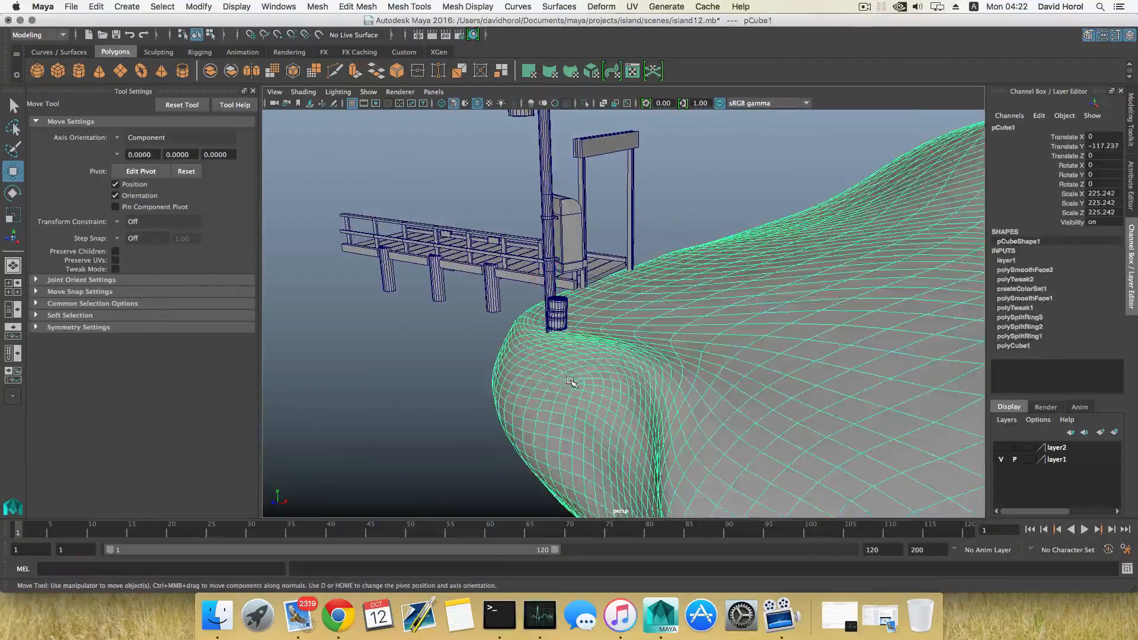
{"action": "scroll", "coordinate": [570, 381], "scroll_direction": "down", "scroll_amount": 6}
{"action": "left_click_drag", "start_coordinate": [572, 381], "coordinate": [663, 387], "text": "alt"}
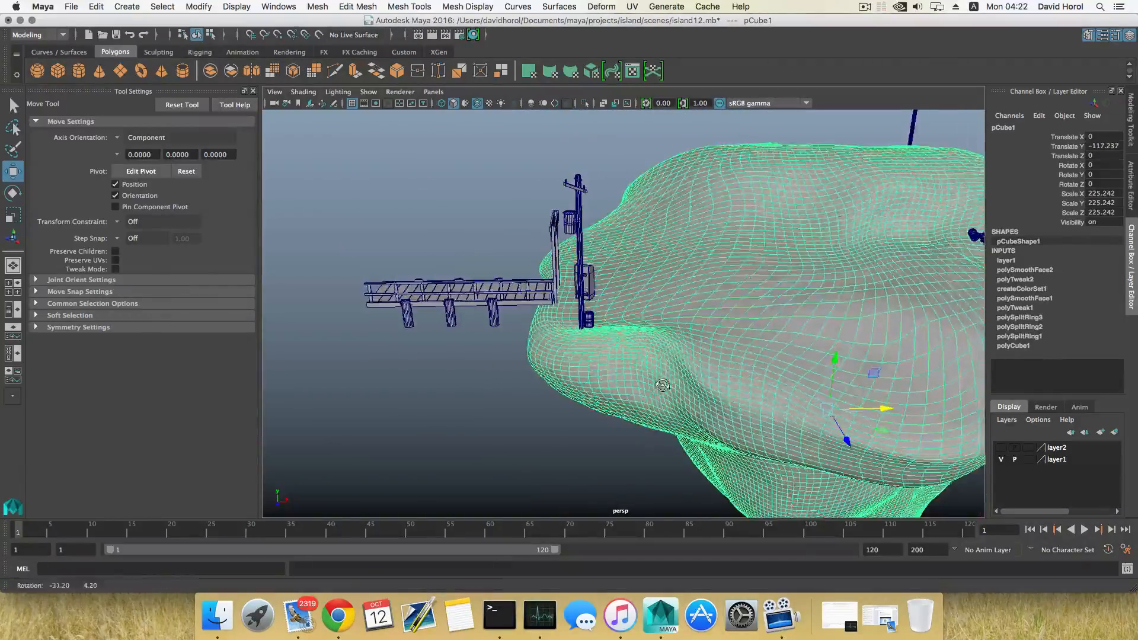
{"action": "left_click", "coordinate": [158, 53]}
{"action": "left_click", "coordinate": [120, 70]}
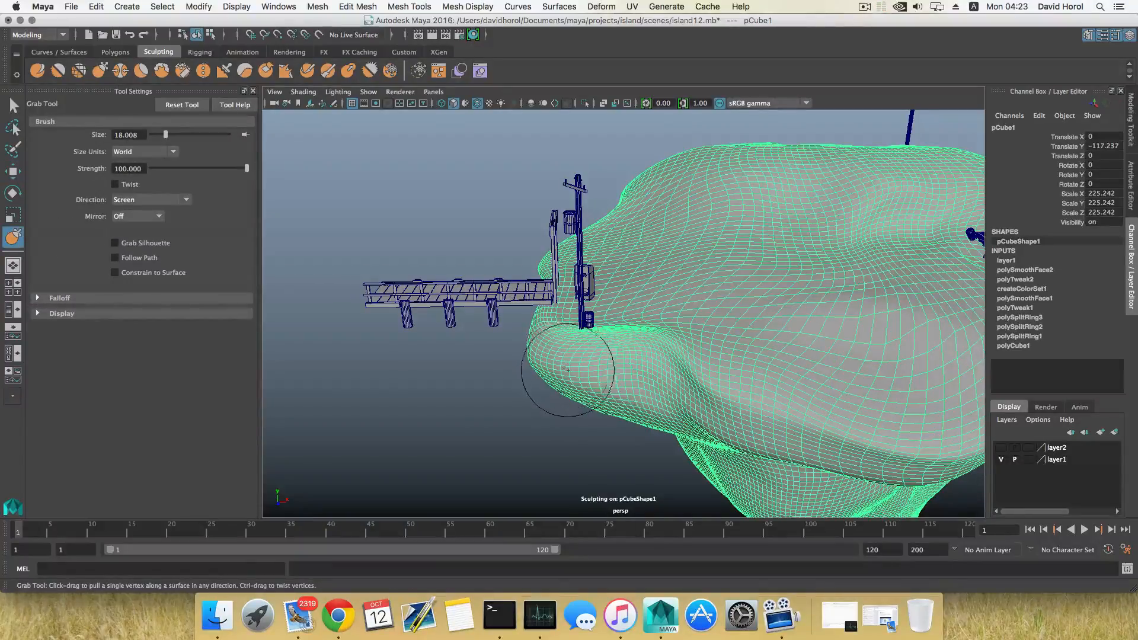
{"action": "key", "text": "b"}
{"action": "left_click_drag", "start_coordinate": [564, 368], "coordinate": [587, 368]}
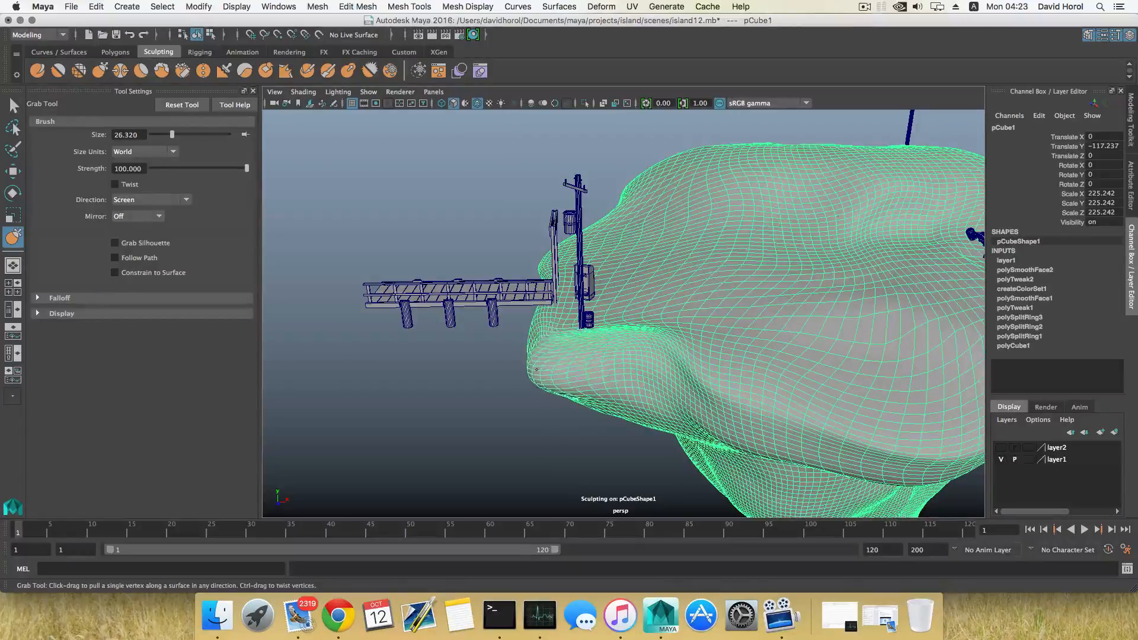
{"action": "left_click_drag", "start_coordinate": [573, 380], "coordinate": [510, 406], "text": "alt"}
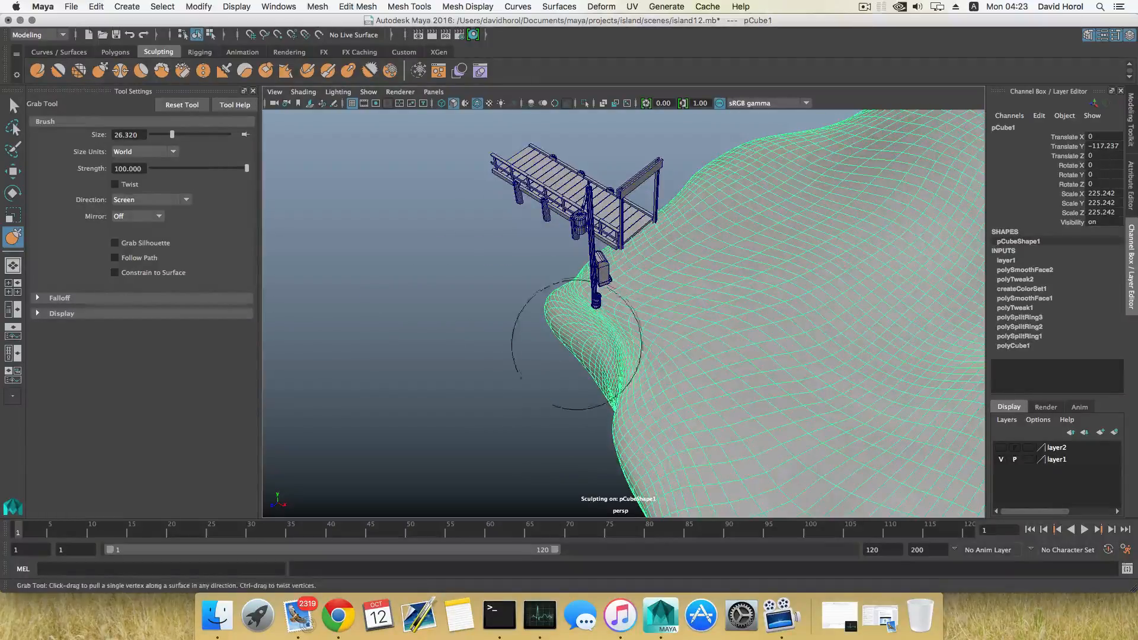
{"action": "left_click_drag", "start_coordinate": [559, 364], "coordinate": [516, 370], "text": "alt"}
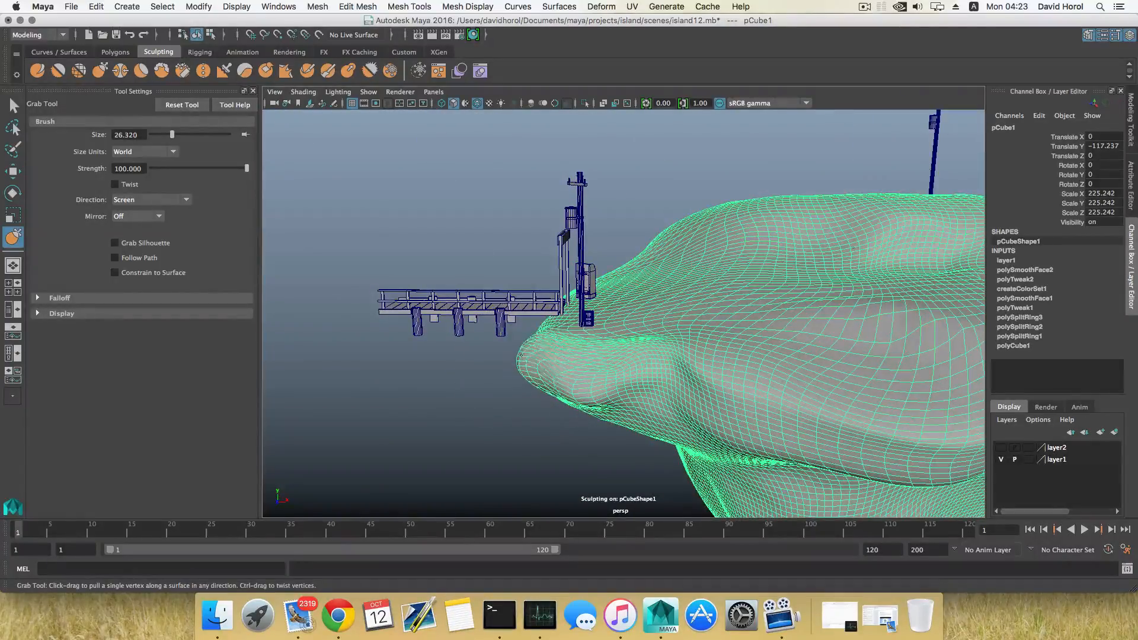
{"action": "left_click_drag", "start_coordinate": [523, 365], "coordinate": [379, 350], "text": "alt"}
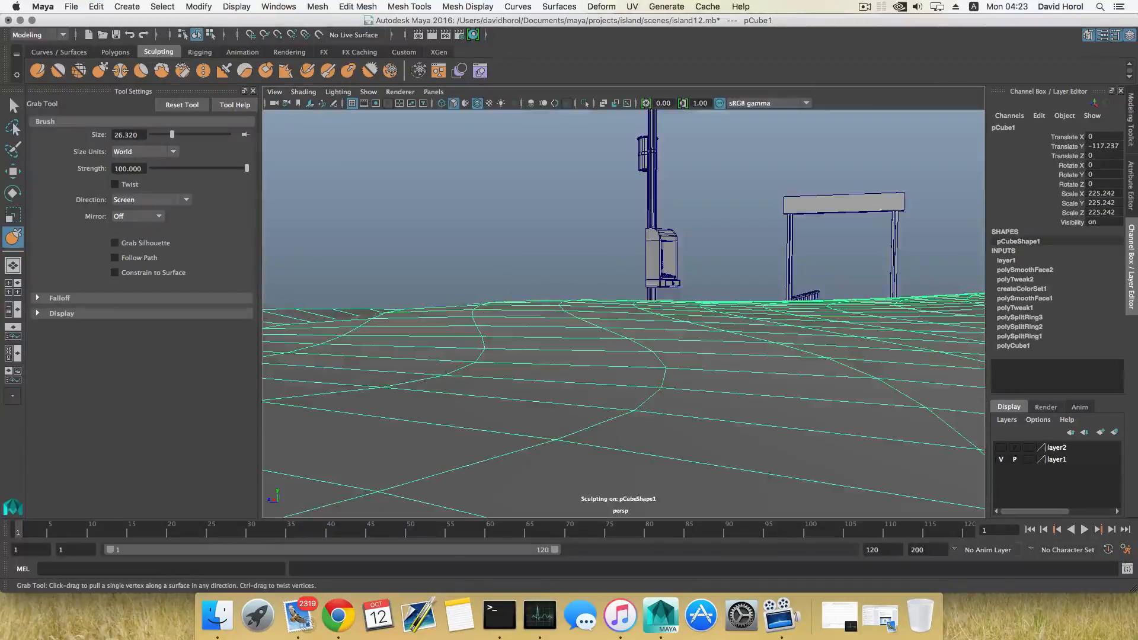
Tilt the barrel by the phone pole to Rotate X 5.257, Y -2.446, Z -0.534 and lower it to Translate X -176.904, Y -17.754, Z -17.092
{"action": "left_click_drag", "start_coordinate": [649, 281], "coordinate": [547, 307], "text": "alt"}
{"action": "right_click_drag", "start_coordinate": [615, 330], "coordinate": [628, 323], "text": "alt"}
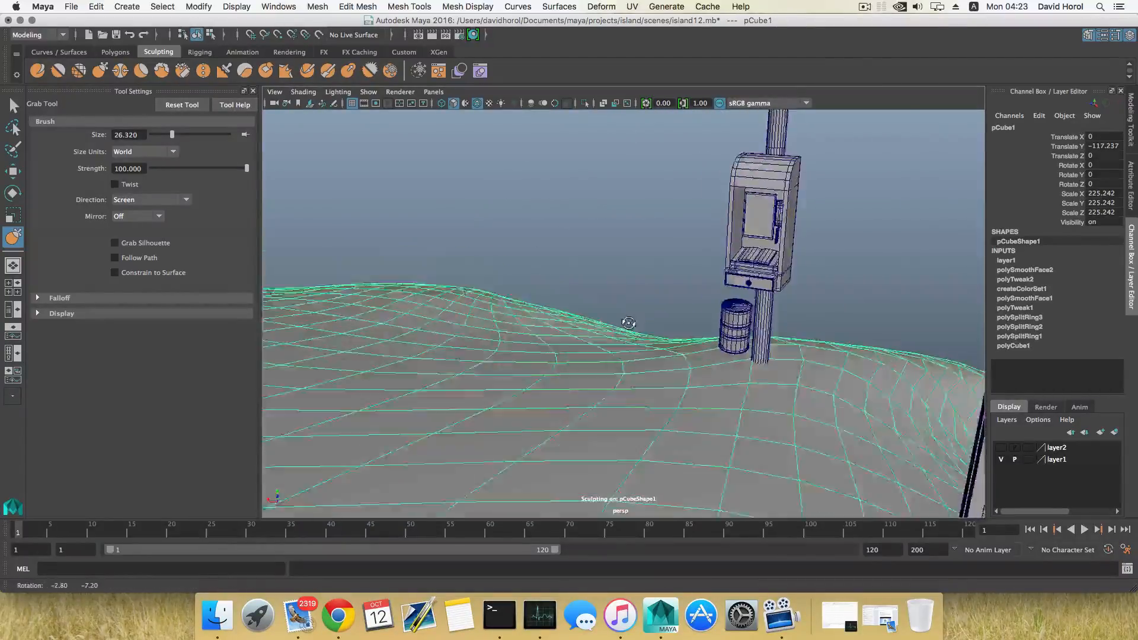
{"action": "left_click_drag", "start_coordinate": [628, 323], "coordinate": [673, 315], "text": "alt"}
{"action": "key", "text": "w"}
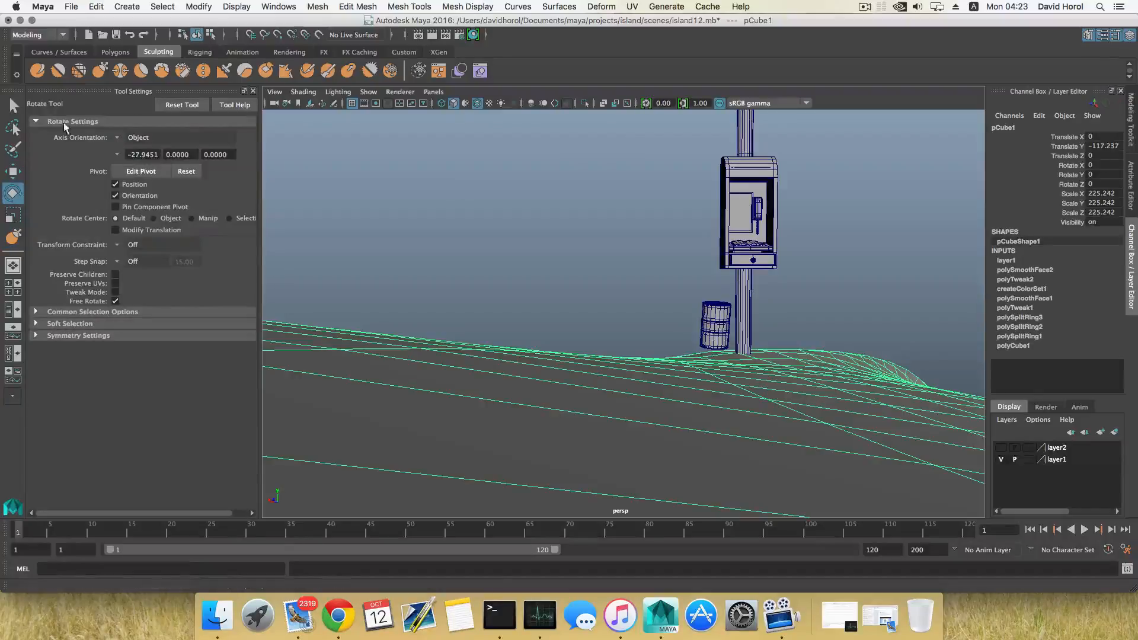
{"action": "left_click", "coordinate": [14, 106]}
{"action": "left_click", "coordinate": [717, 323]}
{"action": "key", "text": "e"}
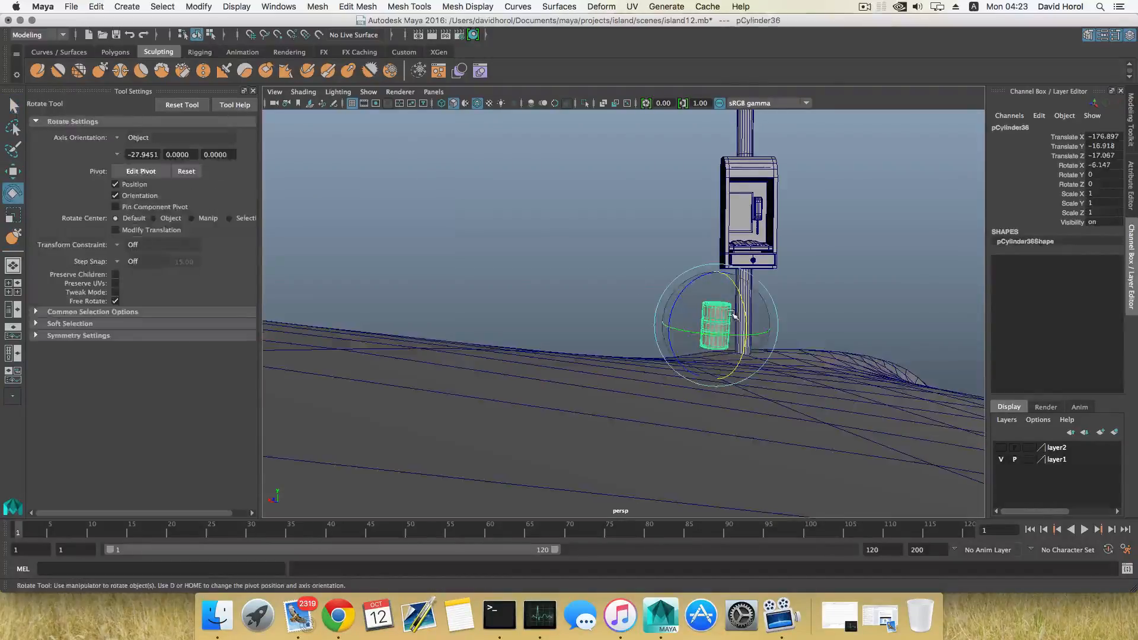
{"action": "left_click_drag", "start_coordinate": [742, 311], "coordinate": [737, 309]}
{"action": "key", "text": "w"}
{"action": "left_click_drag", "start_coordinate": [716, 271], "coordinate": [683, 359]}
{"action": "key", "text": "e"}
{"action": "key", "text": "w"}
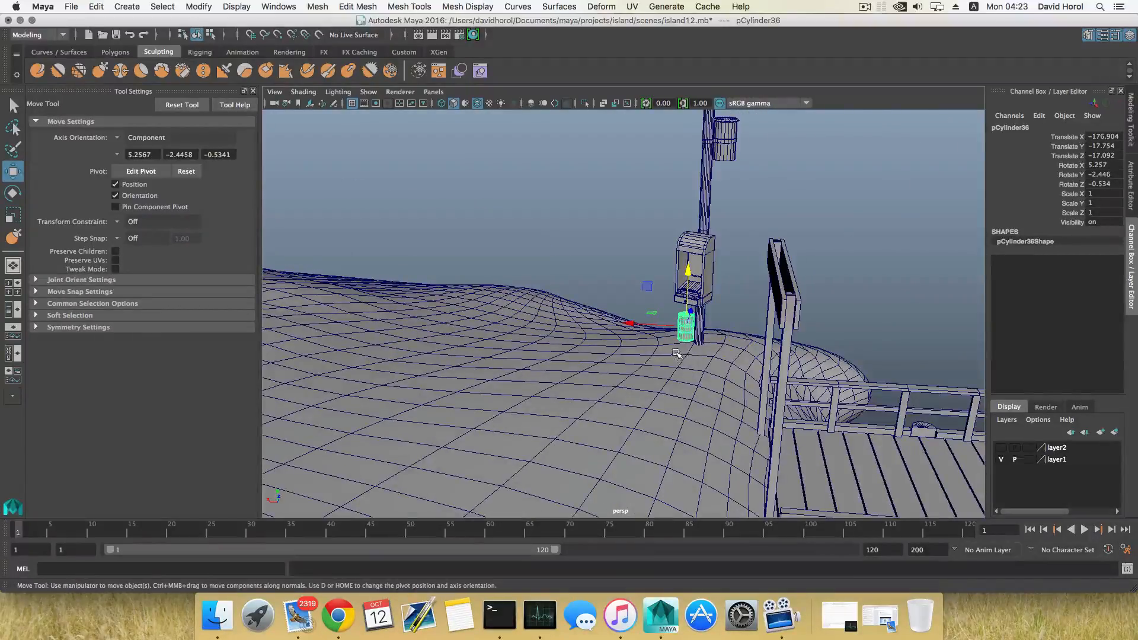
Duplicate the barrel by the phone pole and move the copy beside it to Translate X -173.204, Y -17.789, Z -16.934
{"action": "left_click_drag", "start_coordinate": [649, 321], "coordinate": [462, 323]}
{"action": "scroll", "coordinate": [691, 308], "scroll_direction": "down", "scroll_amount": 10}
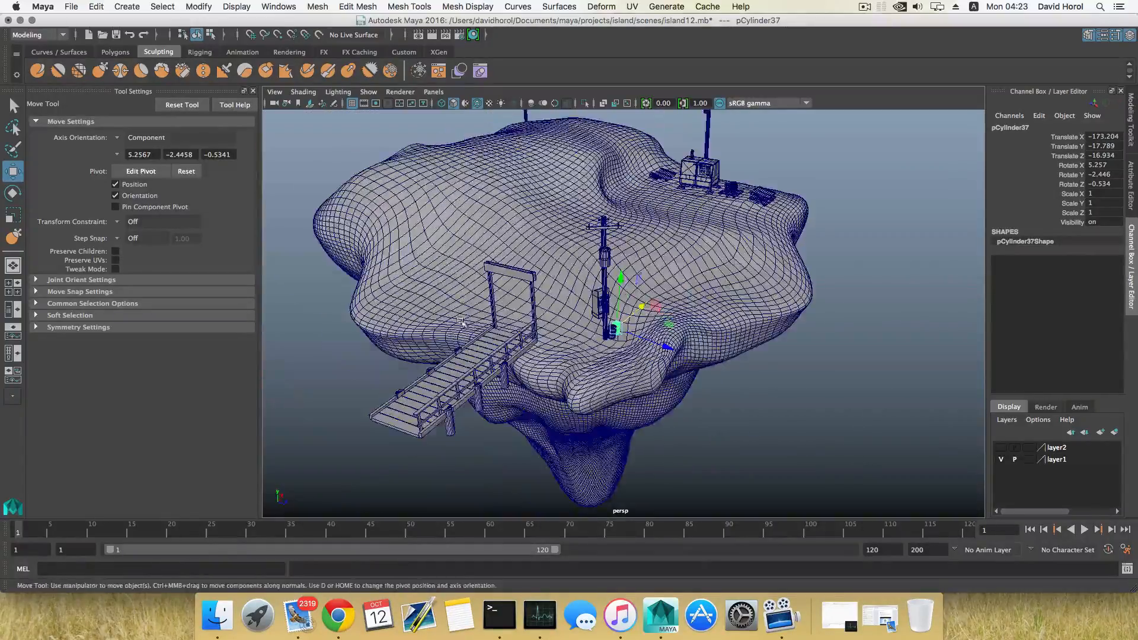
{"action": "scroll", "coordinate": [703, 232], "scroll_direction": "down", "scroll_amount": 5}
Examine the whole island and the arrangement of barrels and pallets around the generator from several angles
{"action": "middle_click_drag", "start_coordinate": [703, 231], "coordinate": [625, 354], "text": "alt"}
{"action": "left_click_drag", "start_coordinate": [625, 355], "coordinate": [465, 266], "text": "alt"}
{"action": "scroll", "coordinate": [623, 314], "scroll_direction": "up", "scroll_amount": 6}
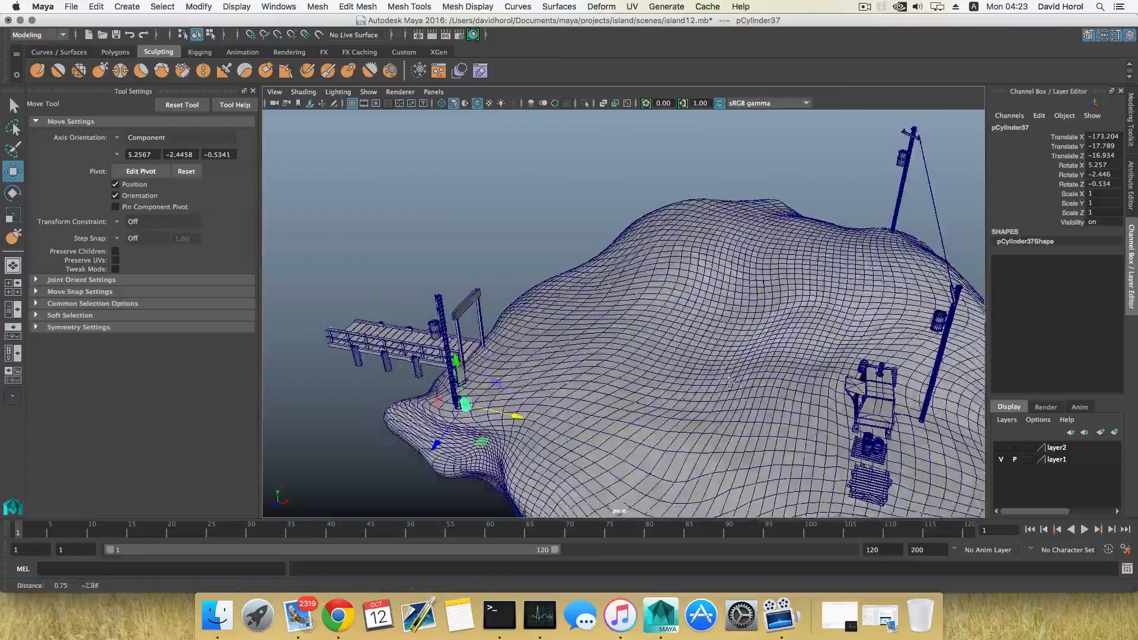
{"action": "middle_click_drag", "start_coordinate": [799, 457], "coordinate": [595, 360], "text": "alt"}
{"action": "scroll", "coordinate": [595, 360], "scroll_direction": "up", "scroll_amount": 5}
{"action": "left_click_drag", "start_coordinate": [672, 388], "coordinate": [860, 302], "text": "alt"}
{"action": "middle_click_drag", "start_coordinate": [427, 395], "coordinate": [717, 290], "text": "alt"}
{"action": "middle_click_drag", "start_coordinate": [528, 368], "coordinate": [681, 327], "text": "alt"}
{"action": "scroll", "coordinate": [649, 372], "scroll_direction": "down", "scroll_amount": 5}
{"action": "left_click_drag", "start_coordinate": [629, 354], "coordinate": [663, 343], "text": "alt"}
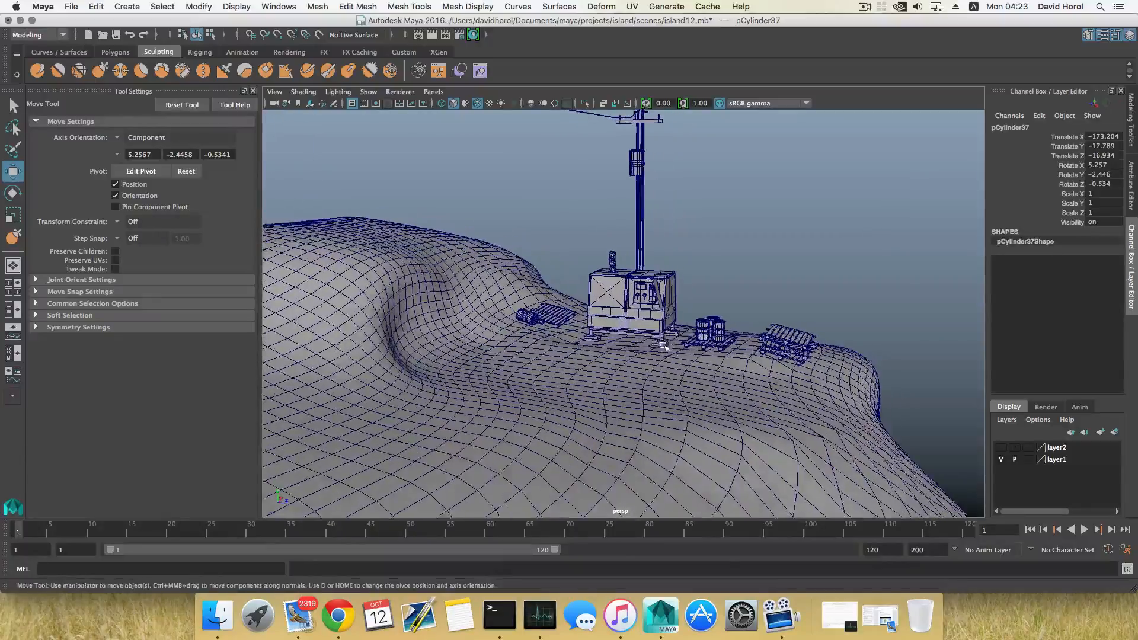
{"action": "scroll", "coordinate": [623, 350], "scroll_direction": "up", "scroll_amount": 5}
{"action": "scroll", "coordinate": [623, 350], "scroll_direction": "up", "scroll_amount": 3}
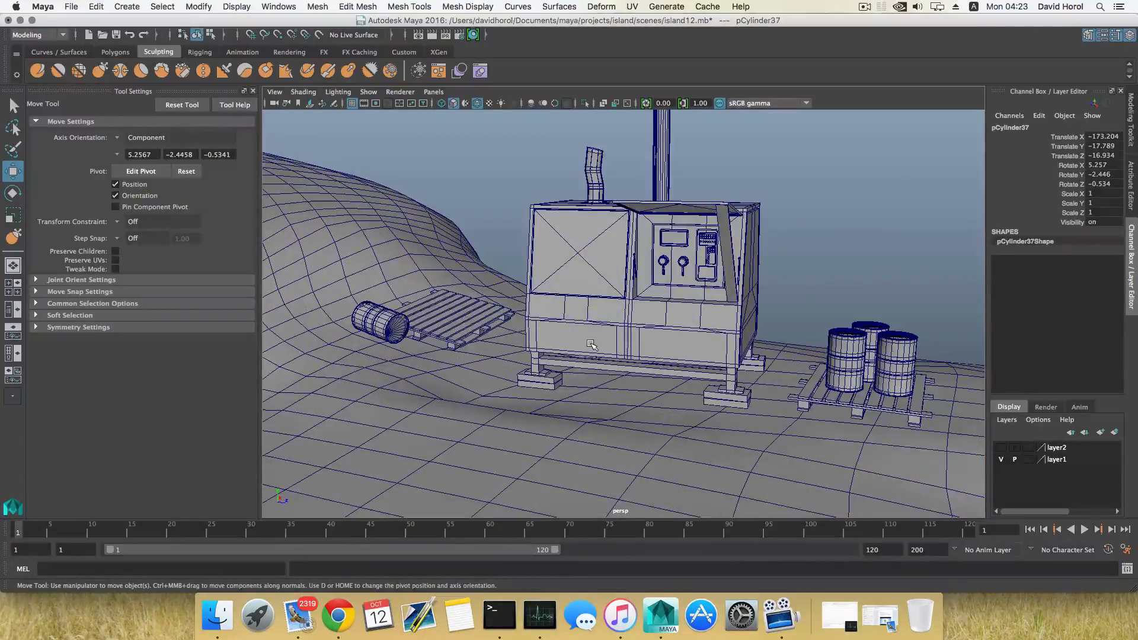
Save the scene as a new version named island13.mb in the scenes folder
{"action": "left_click", "coordinate": [71, 6]}
{"action": "left_click", "coordinate": [95, 70]}
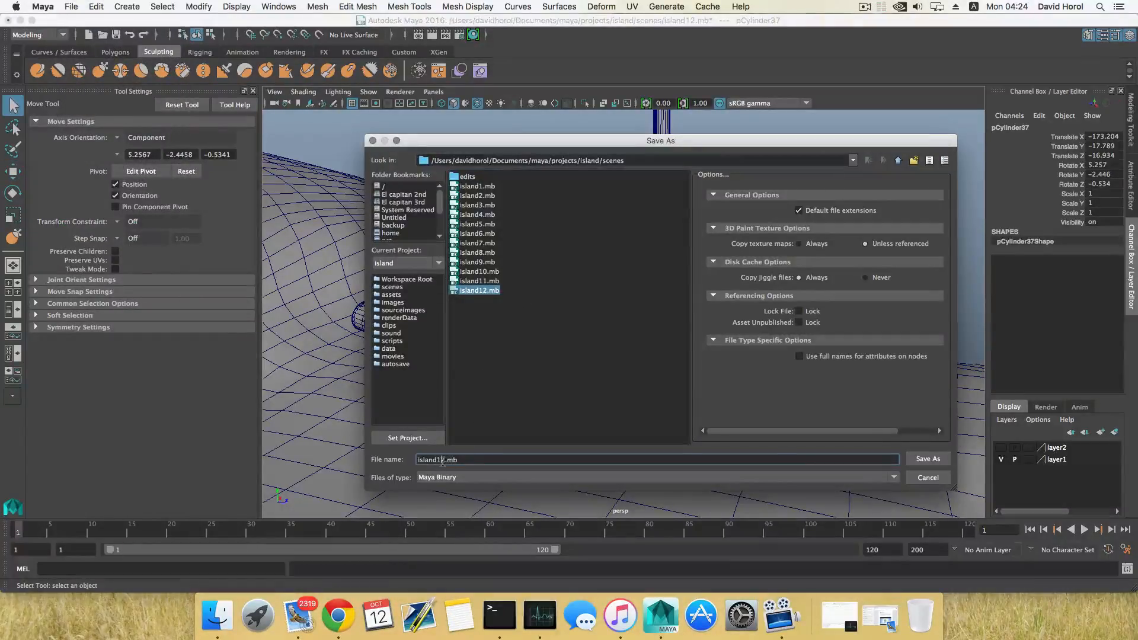
{"action": "left_click", "coordinate": [443, 461]}
{"action": "key", "text": "BackSpace"}
{"action": "type", "text": "3"}
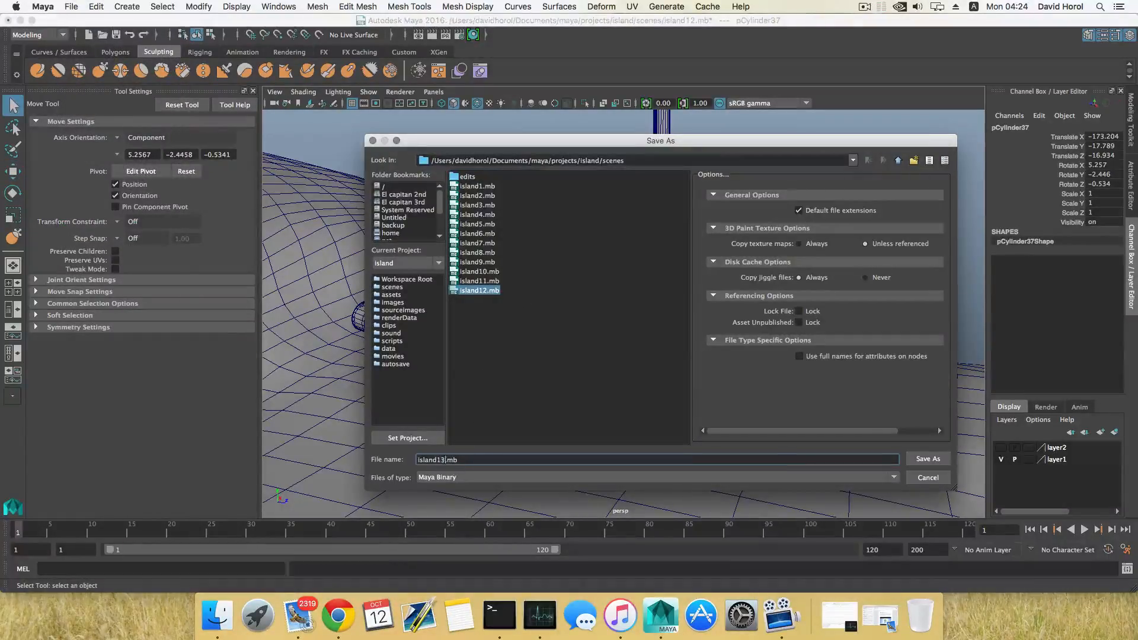
{"action": "left_click", "coordinate": [928, 460]}
{"action": "key", "text": "w"}
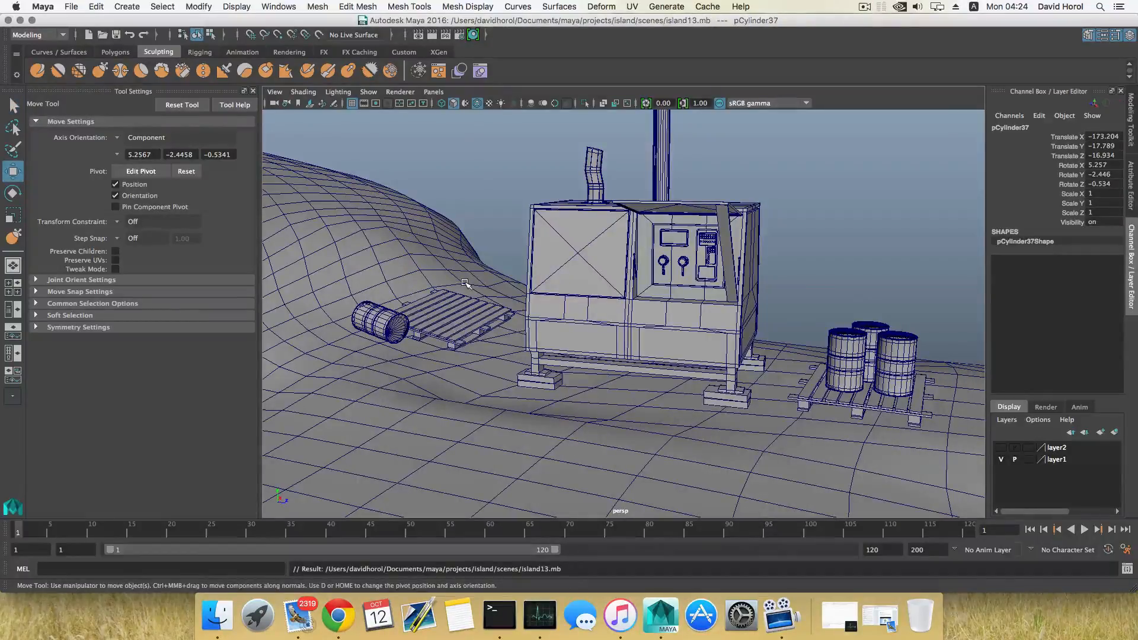